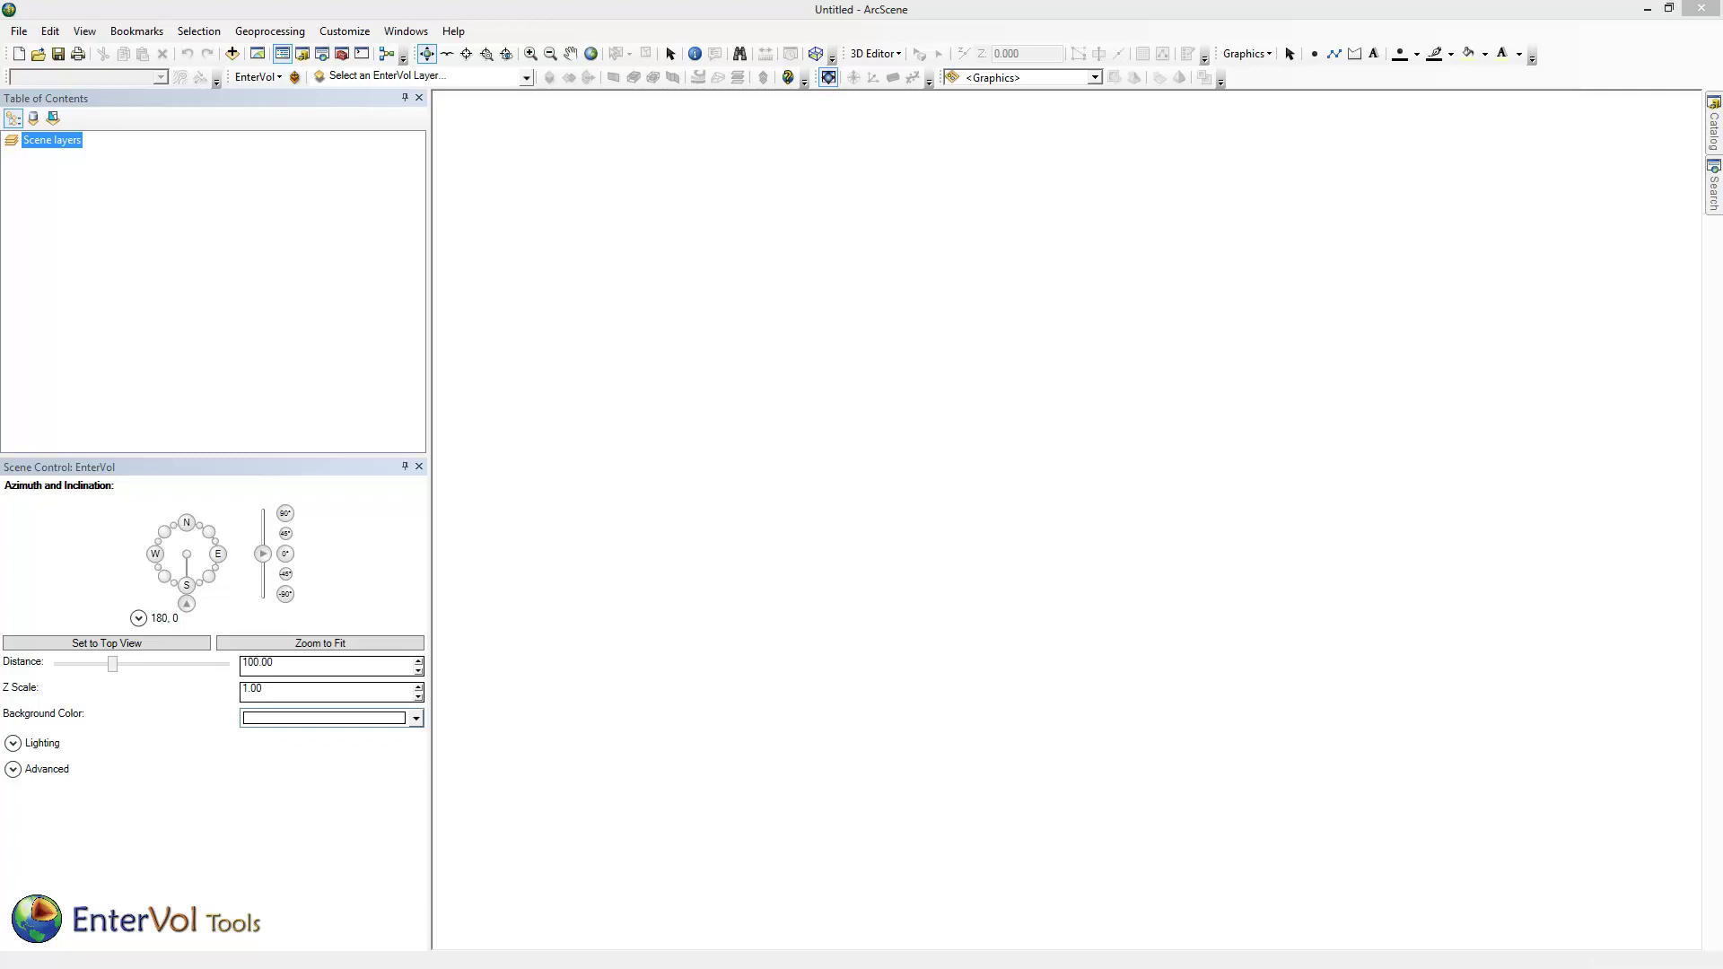
# - Load painting_facility-evs.efb into the scene, coloured by Layer_Names as unique values
pyautogui.click(295, 79)
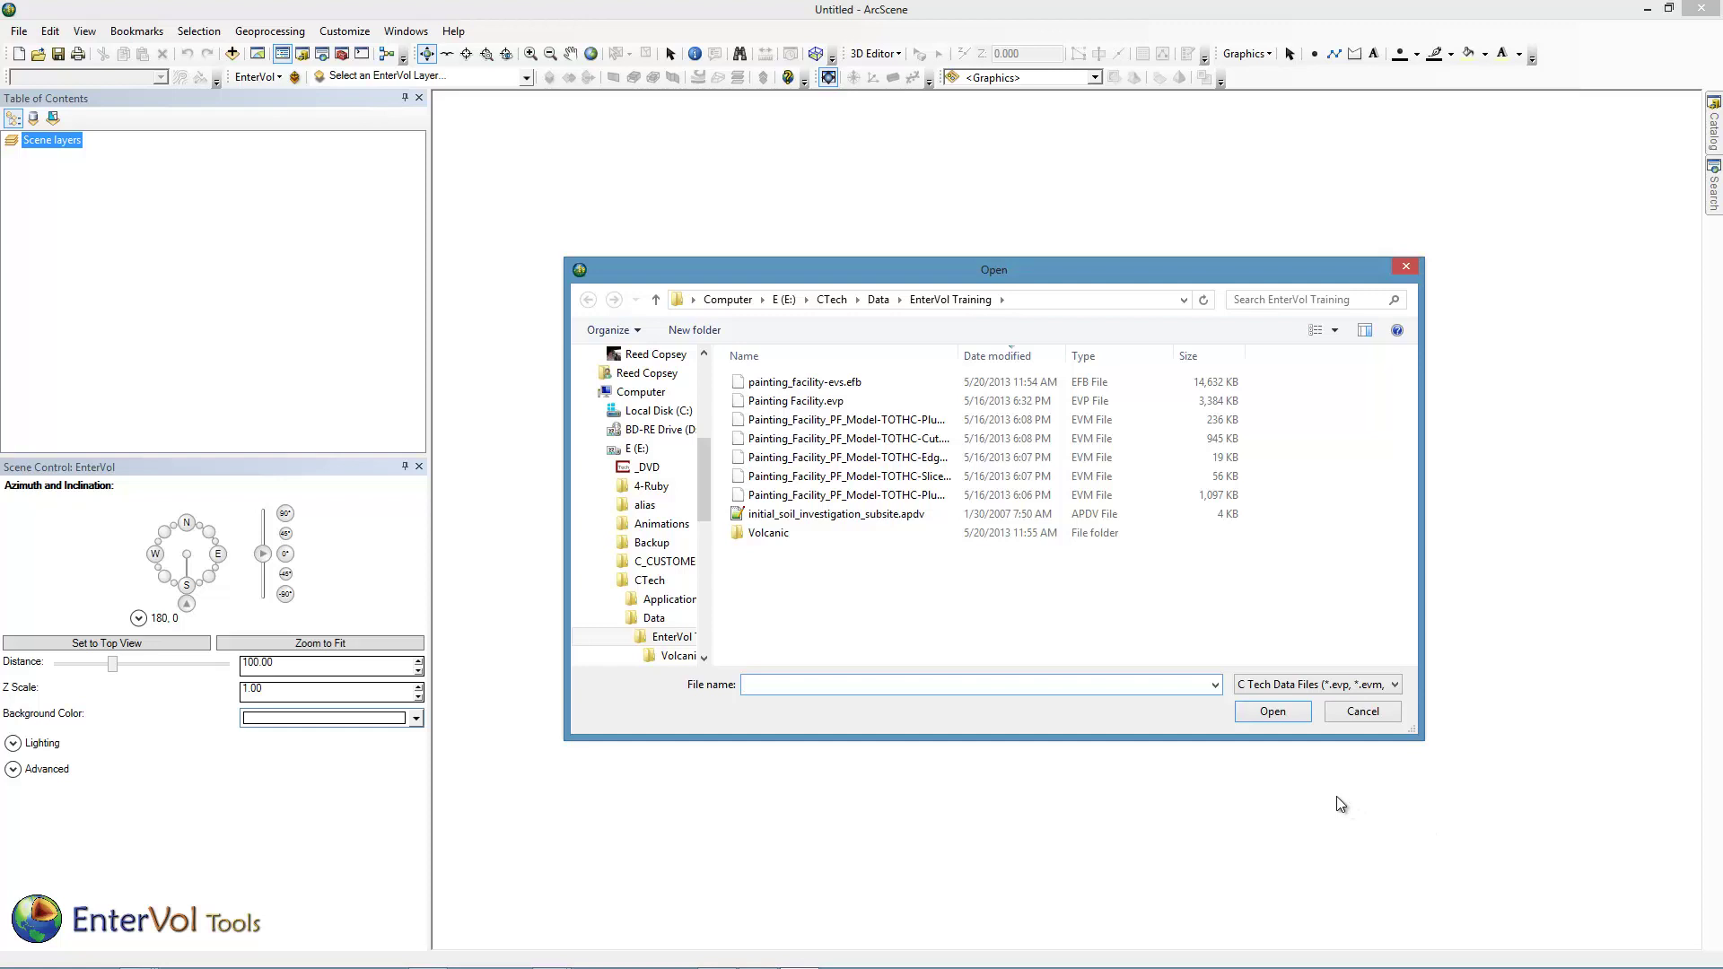
pyautogui.click(845, 383)
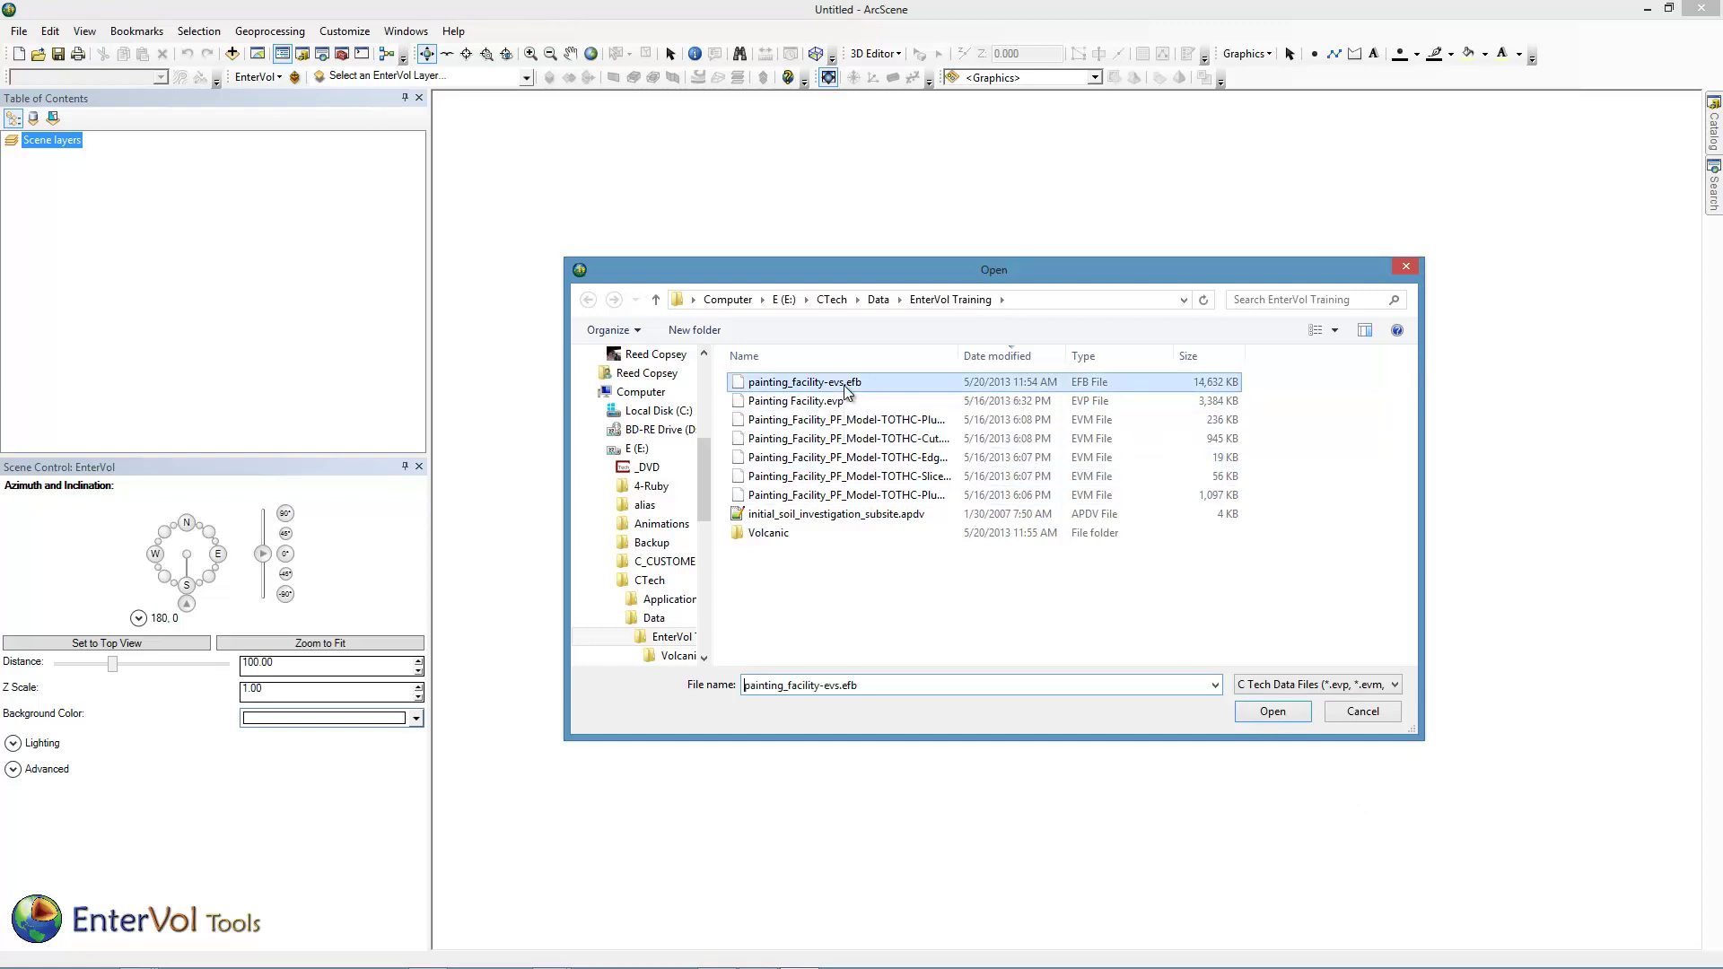
pyautogui.click(1278, 708)
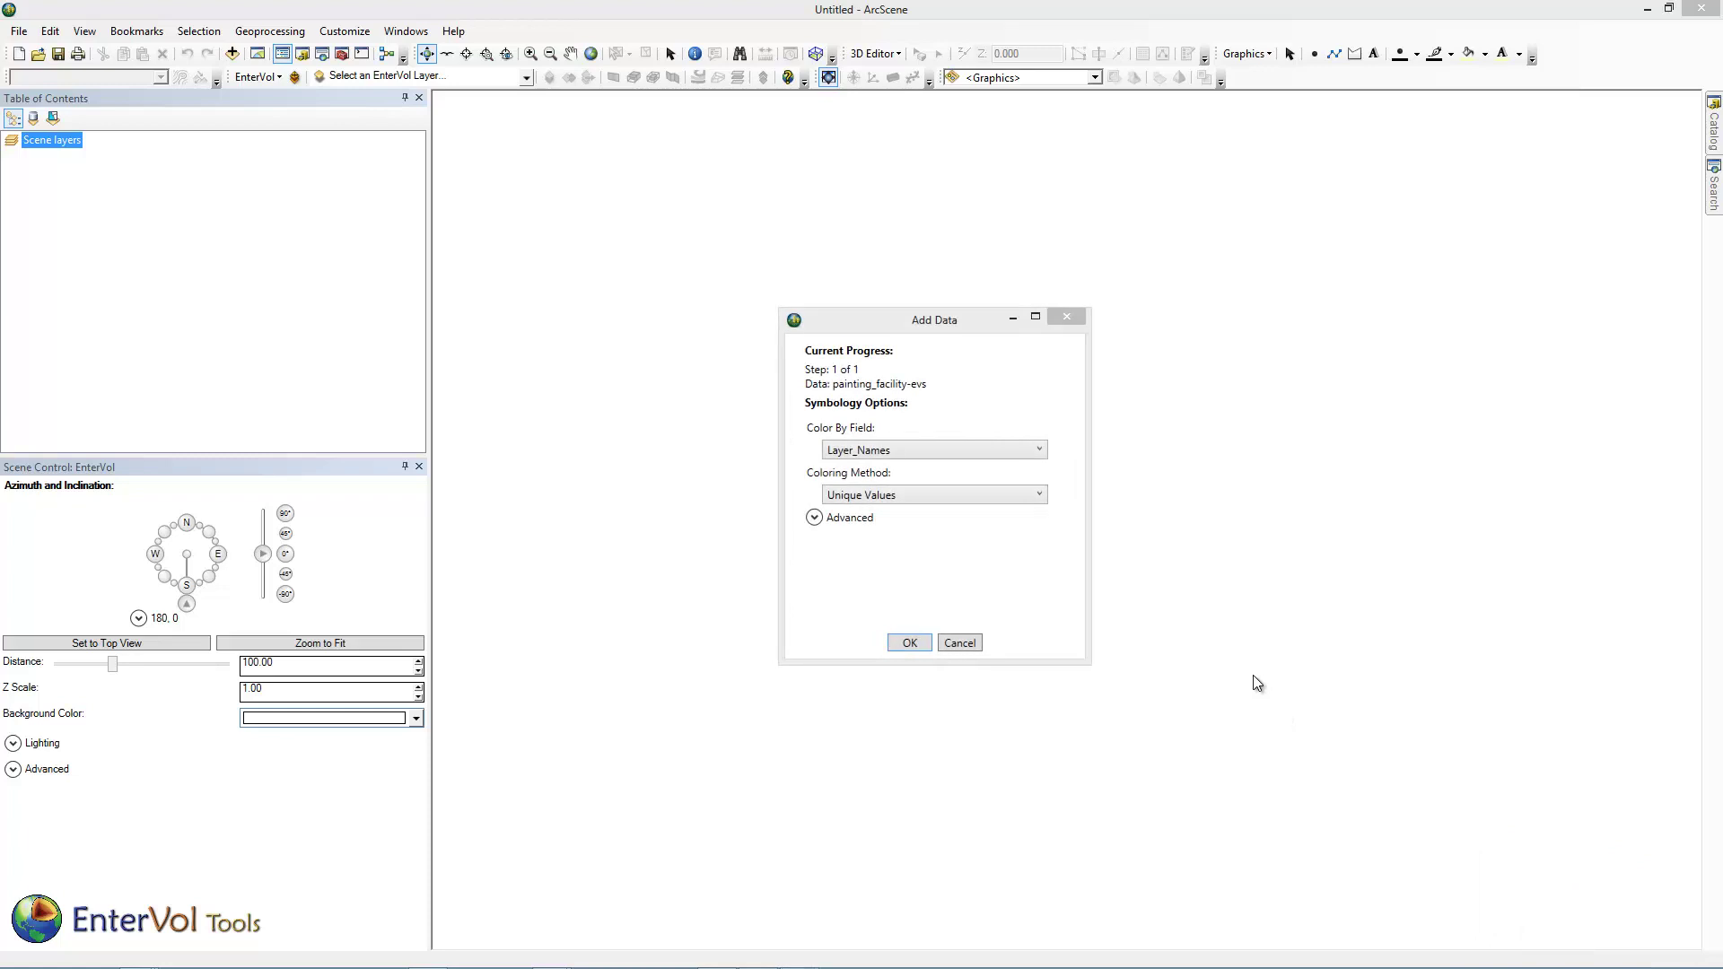
pyautogui.click(895, 454)
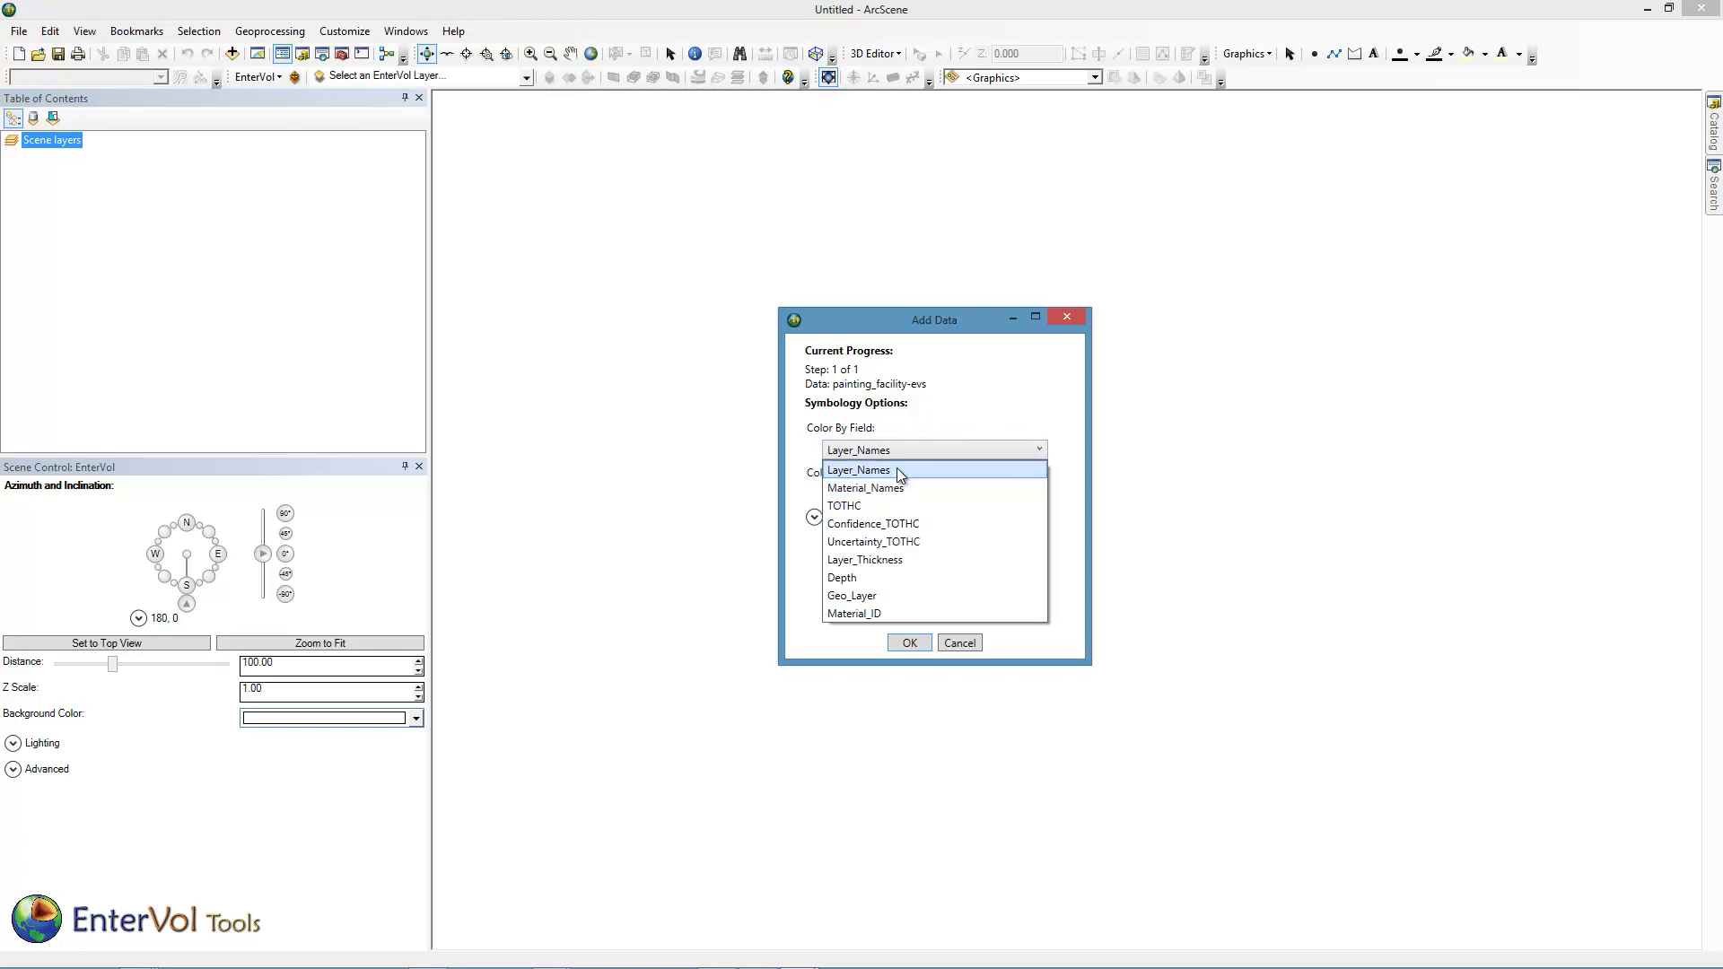
pyautogui.click(896, 468)
pyautogui.click(911, 641)
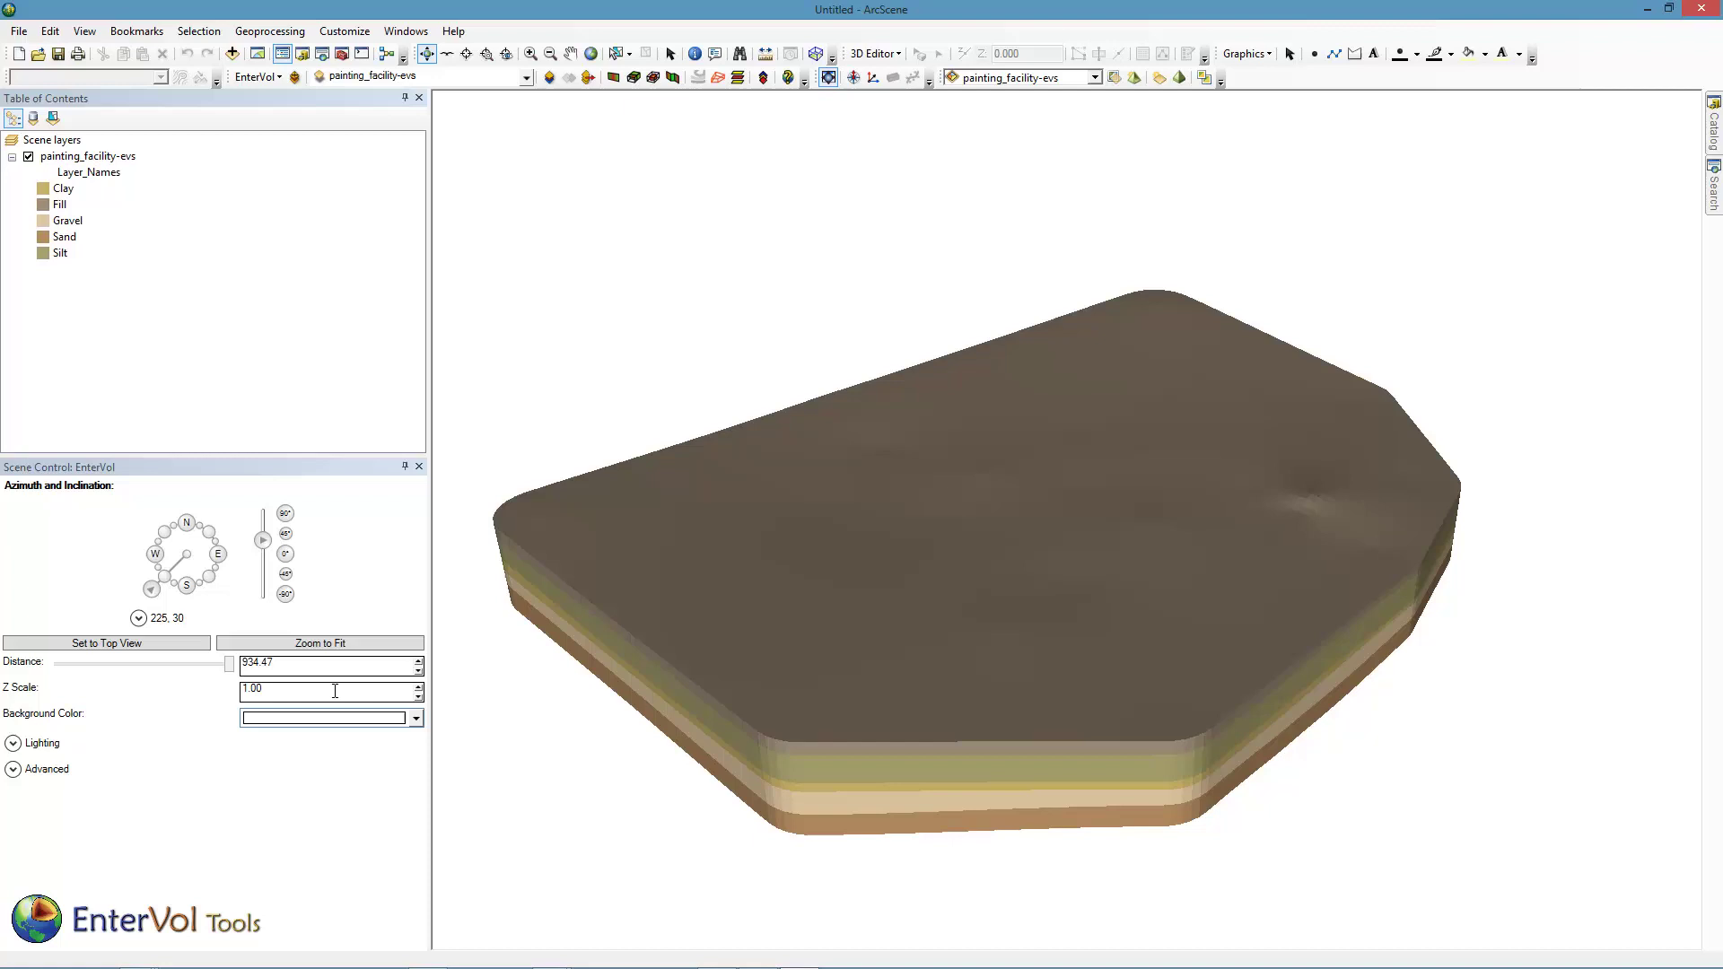
# - Raise the Z scale to 4.00, then pan, zoom and tilt to view the stacked geology layers
pyautogui.click(418, 687)
pyautogui.click(418, 688)
pyautogui.click(418, 688)
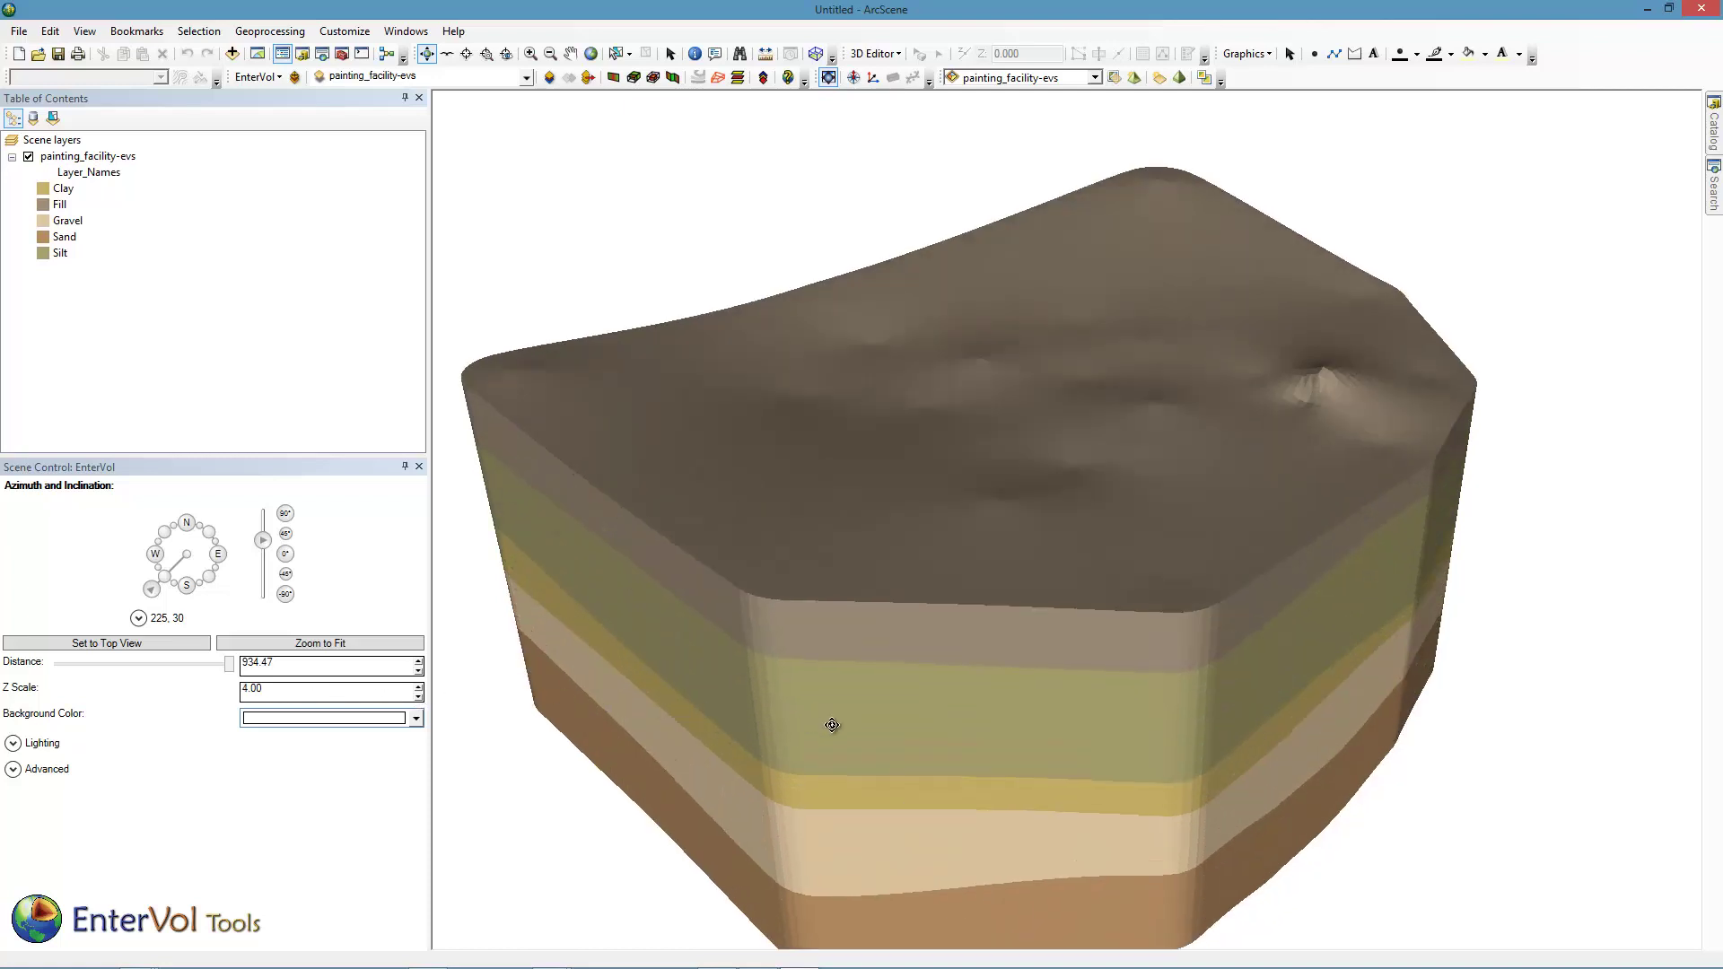
pyautogui.moveTo(865, 727); pyautogui.dragTo(899, 666, button='middle')
pyautogui.scroll(-2, 915, 669)
pyautogui.moveTo(915, 669); pyautogui.dragTo(661, 569)
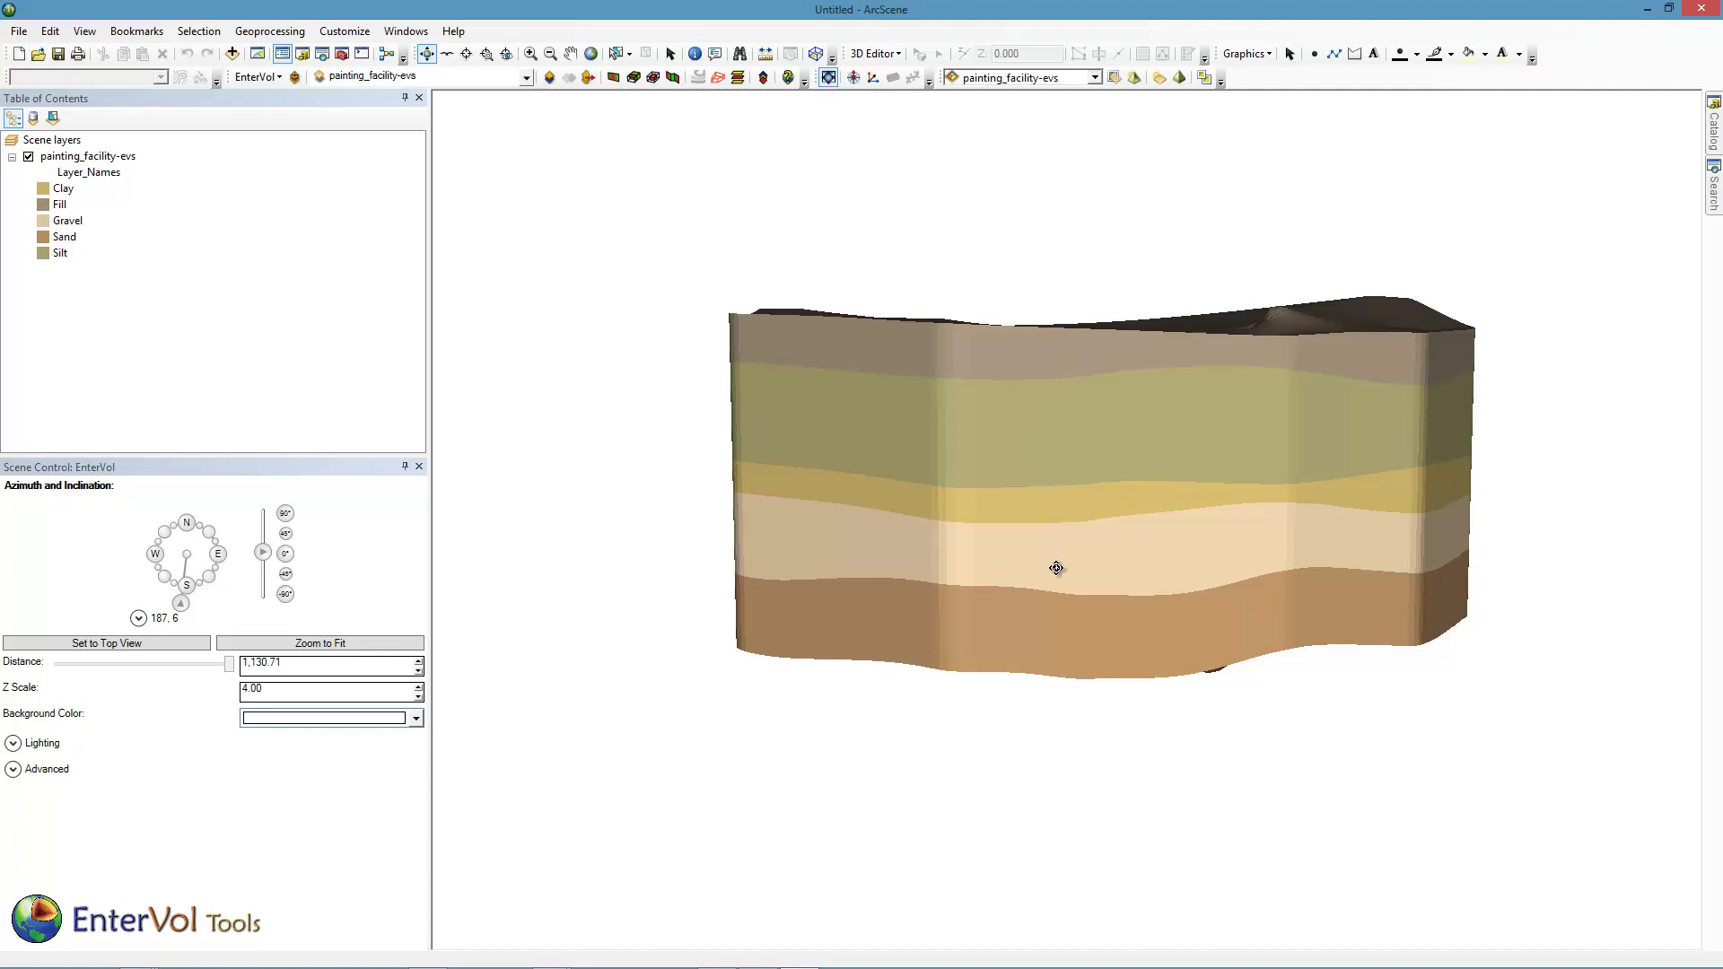
pyautogui.moveTo(1039, 534); pyautogui.dragTo(1099, 597)
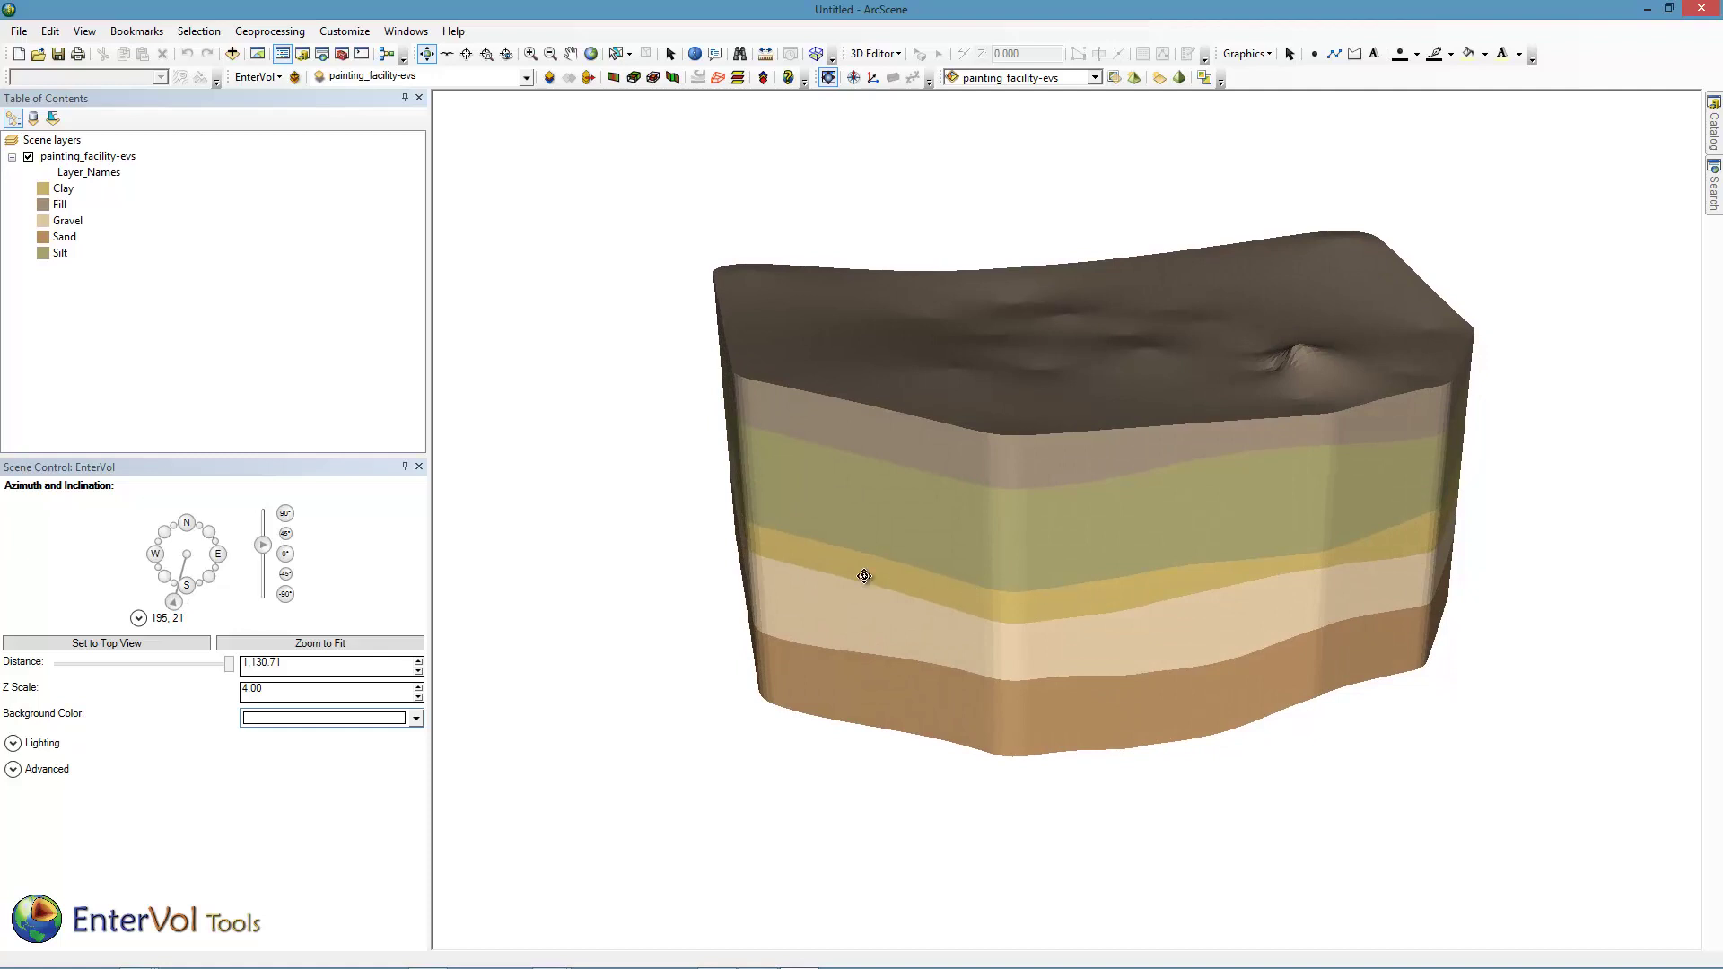
pyautogui.moveTo(1013, 520); pyautogui.dragTo(1007, 539, button='middle')
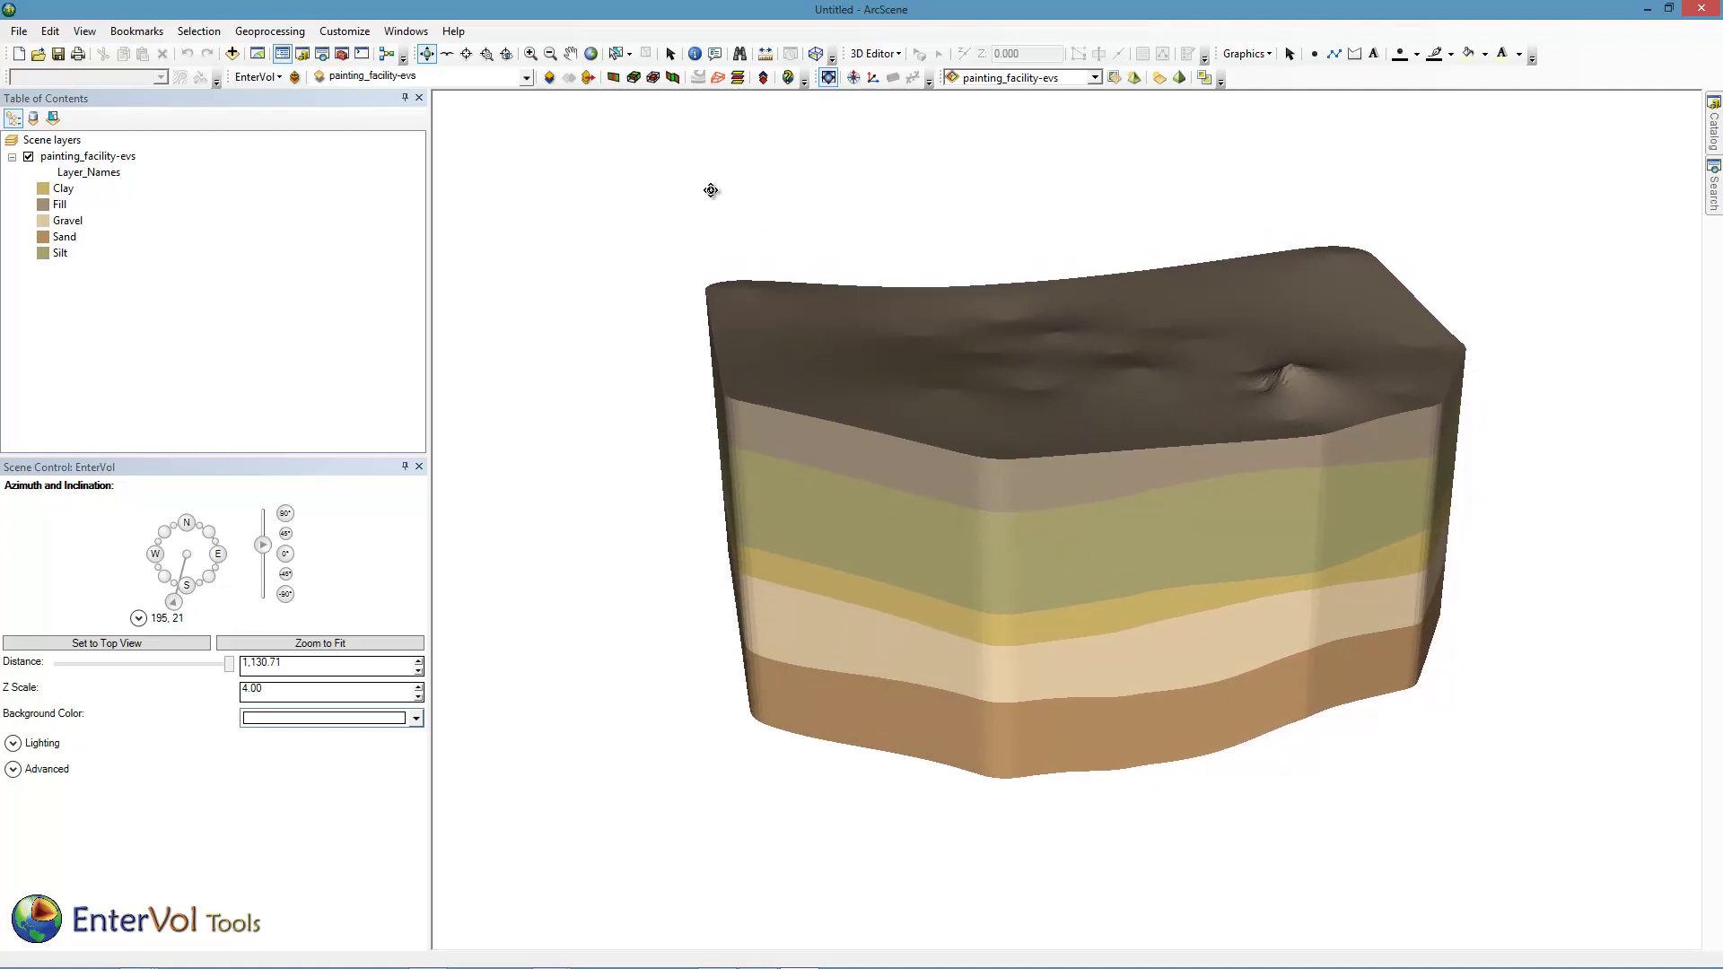
# - Cut the model with a vertical plane at direction 180°, shifting its Y planar origin
pyautogui.click(633, 79)
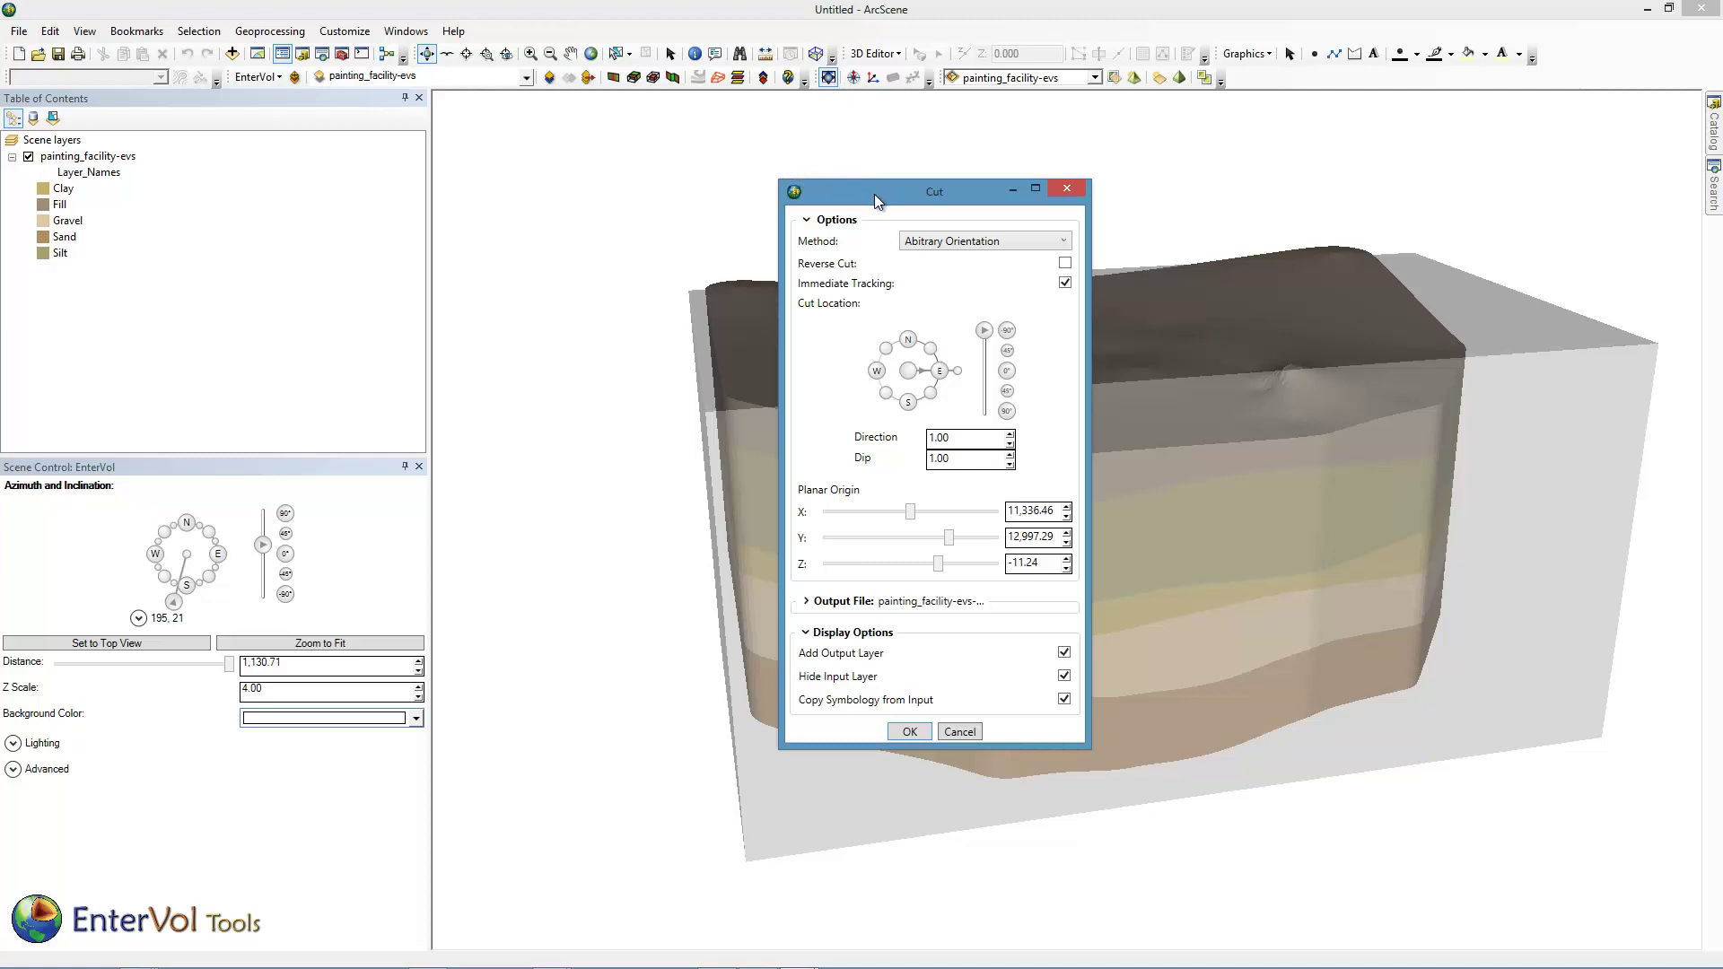
pyautogui.moveTo(876, 201); pyautogui.dragTo(362, 239)
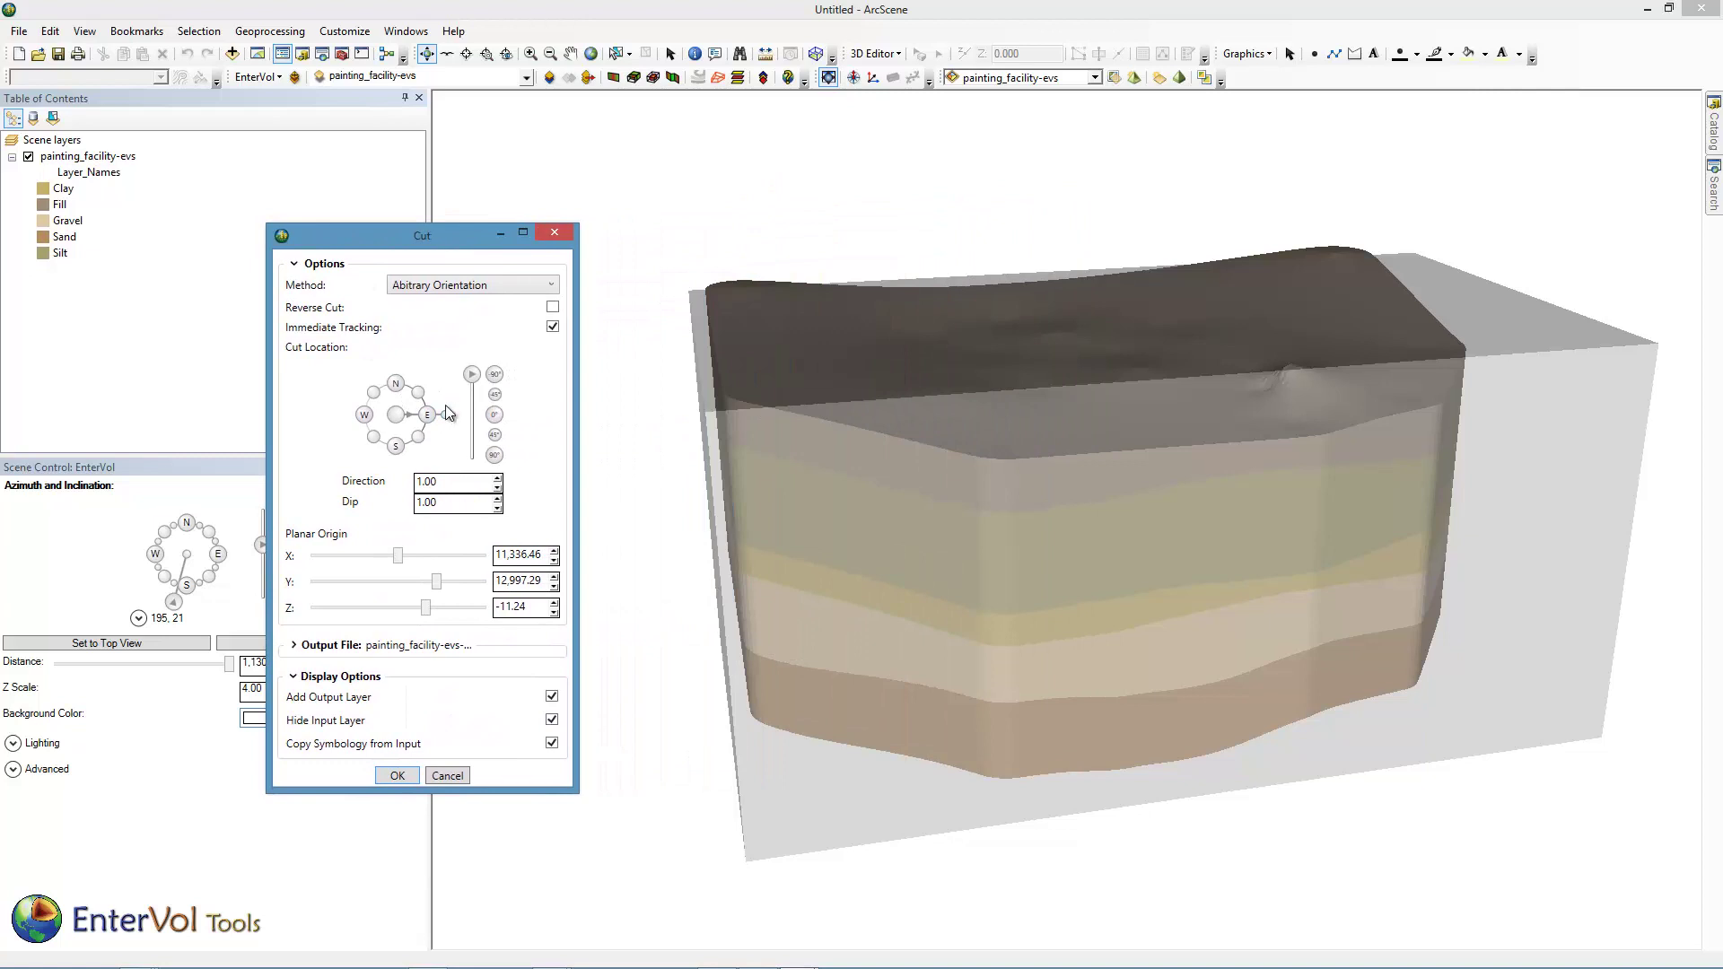
pyautogui.moveTo(443, 411); pyautogui.dragTo(397, 453)
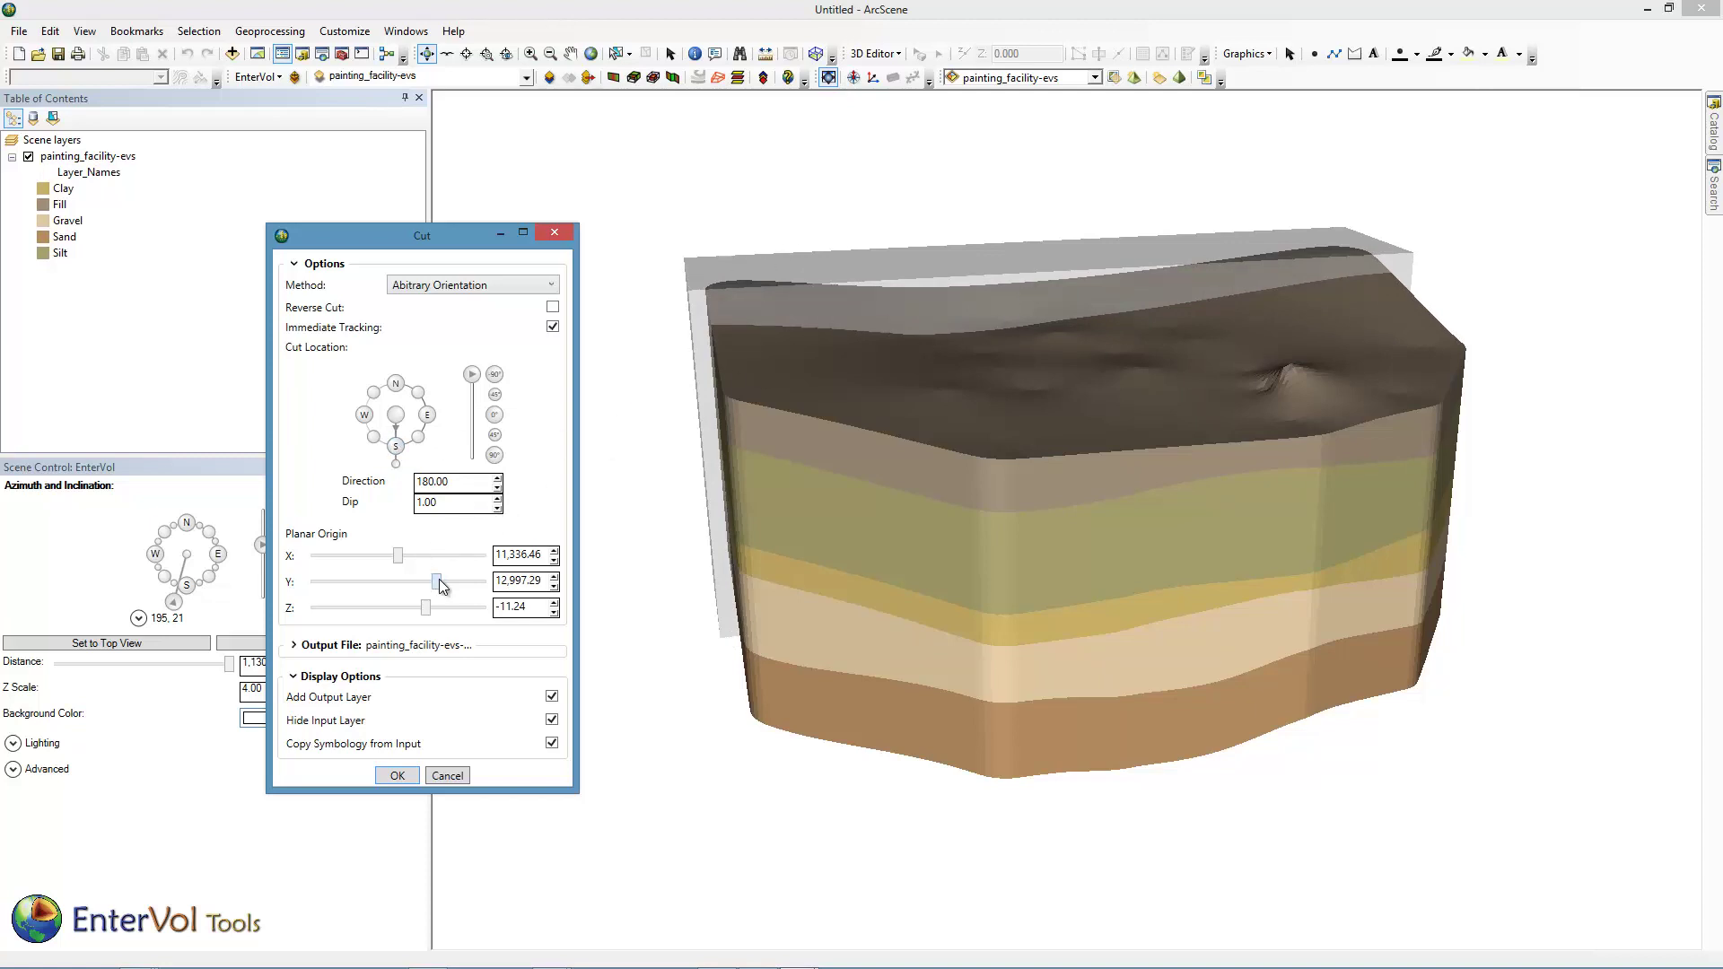
pyautogui.moveTo(436, 580); pyautogui.dragTo(429, 585)
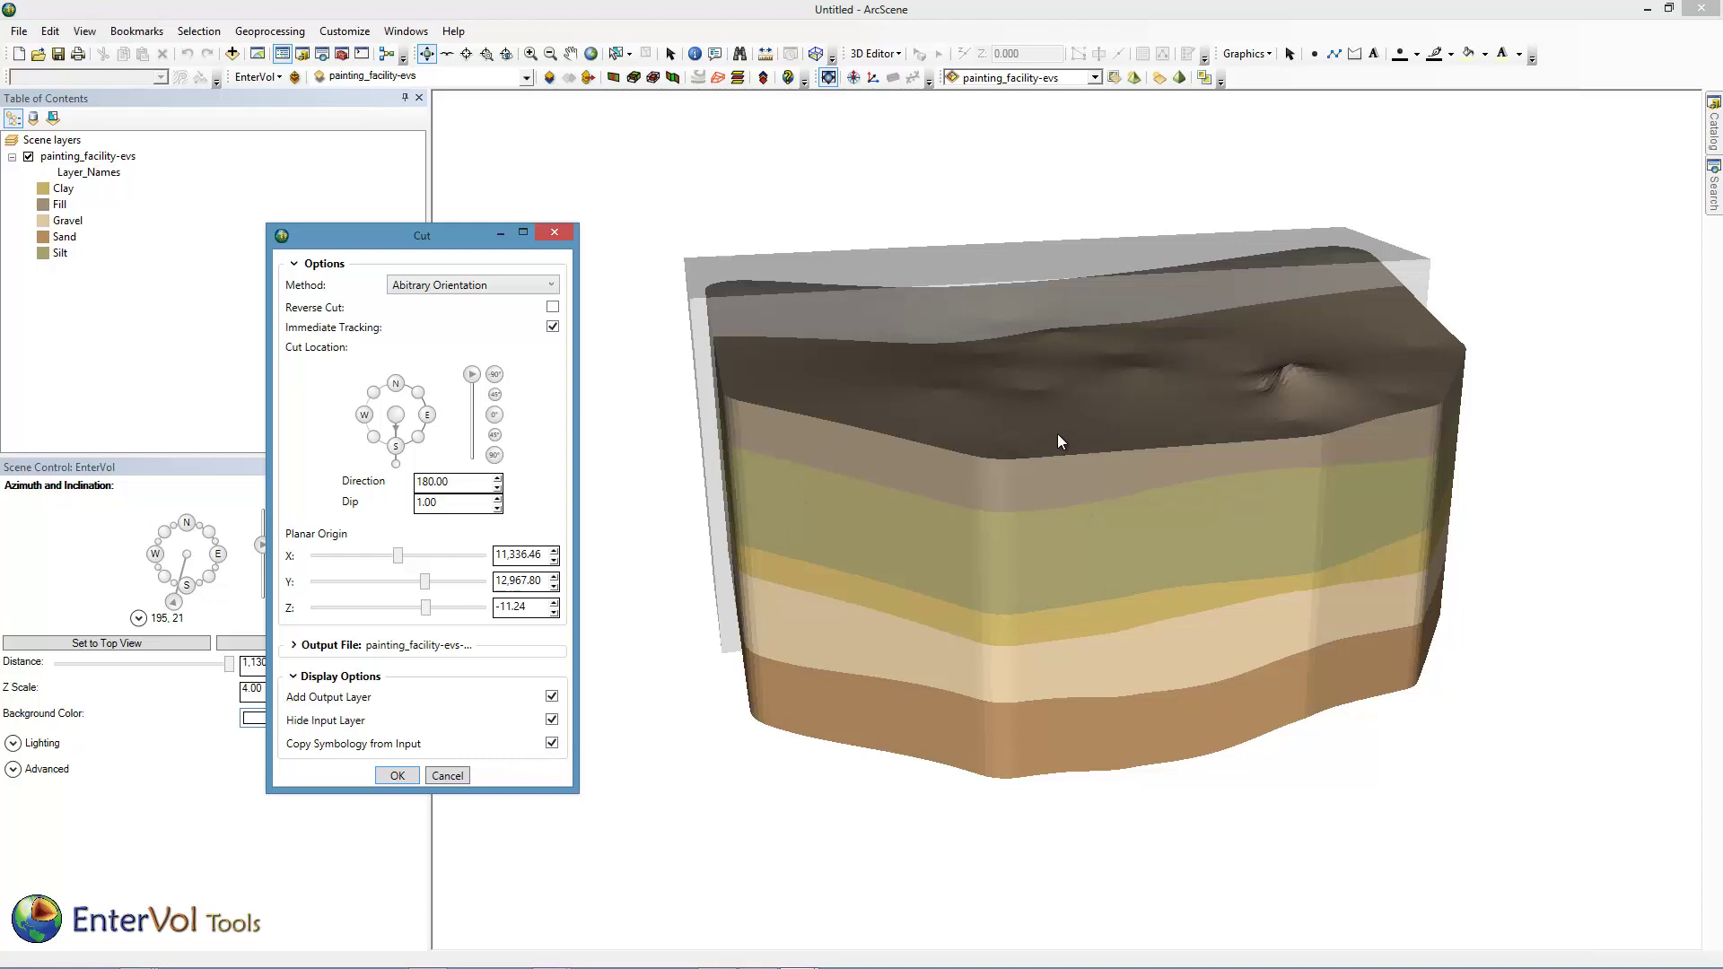
pyautogui.click(396, 775)
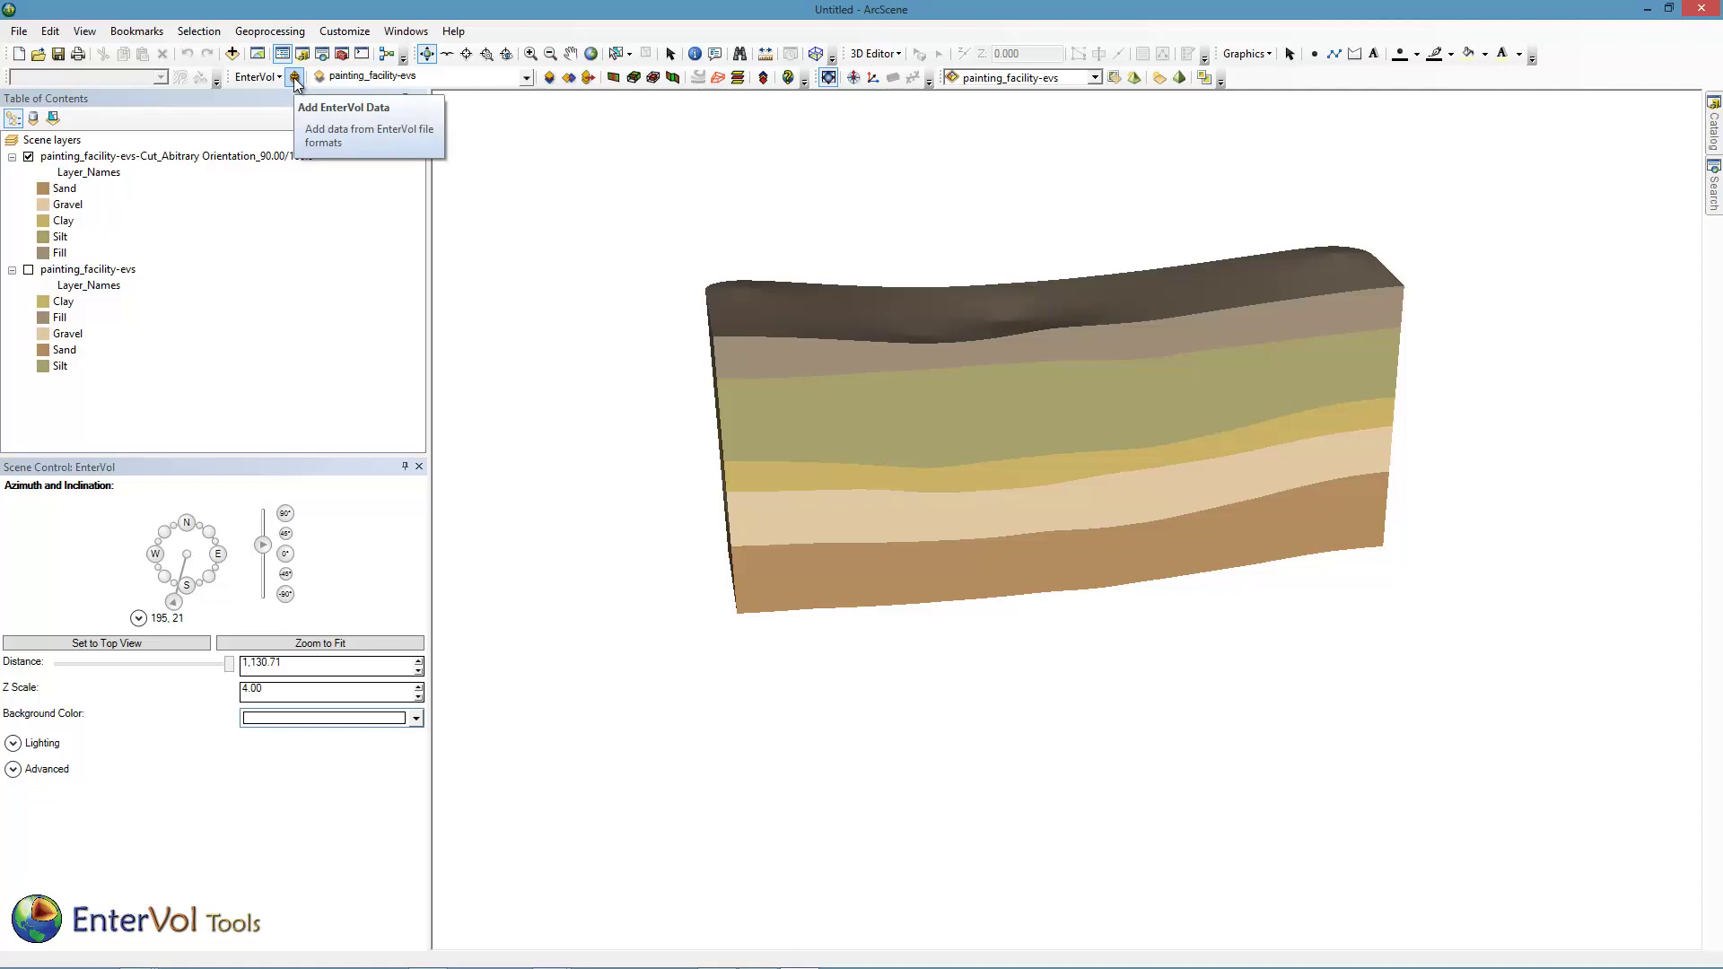
# - Add initial_soil_investigation_subsite.apdv, importing both of its feature classes
pyautogui.click(295, 79)
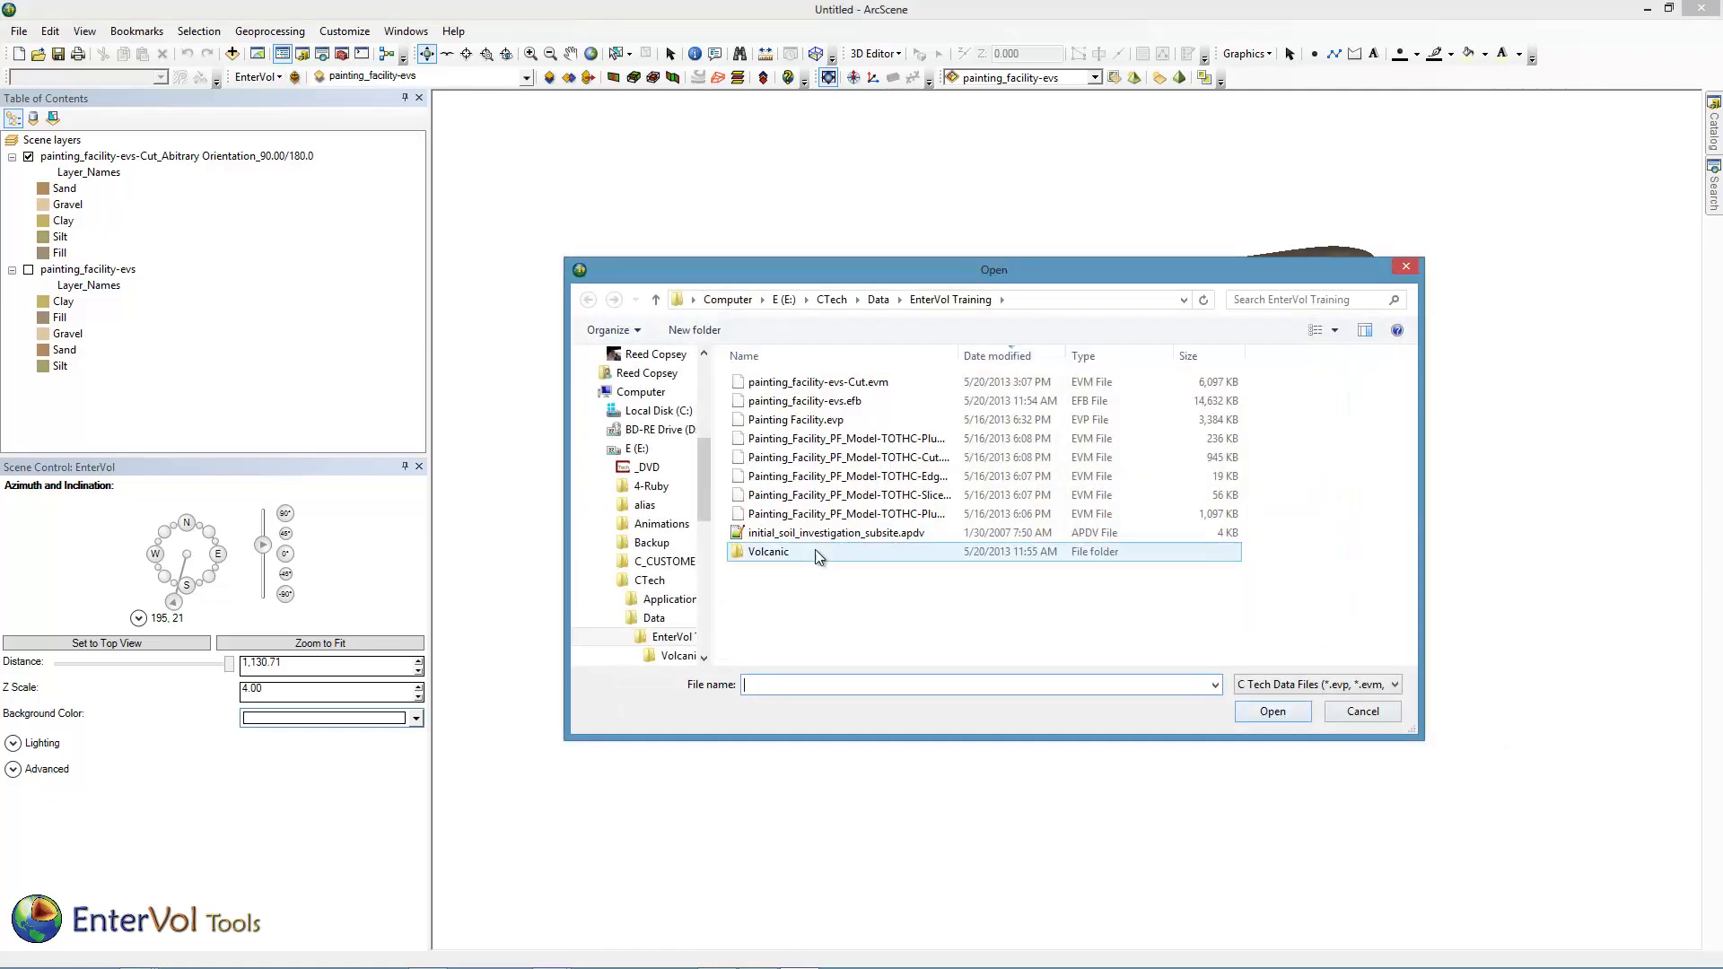
pyautogui.click(827, 535)
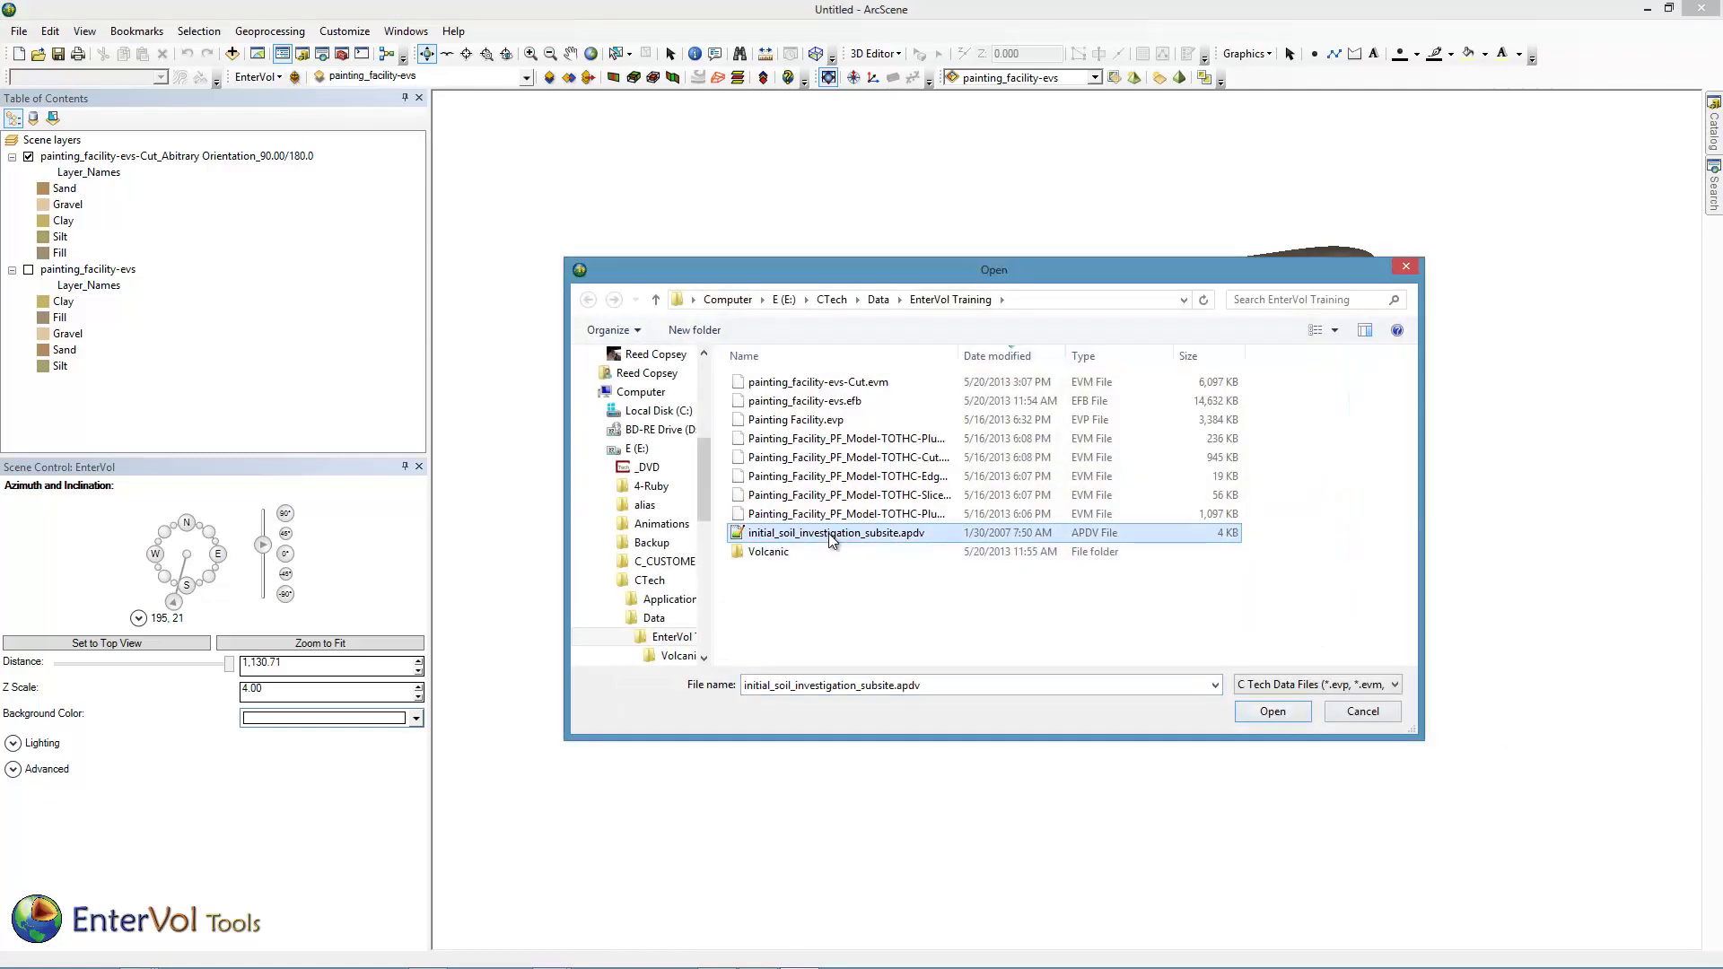
pyautogui.click(1272, 711)
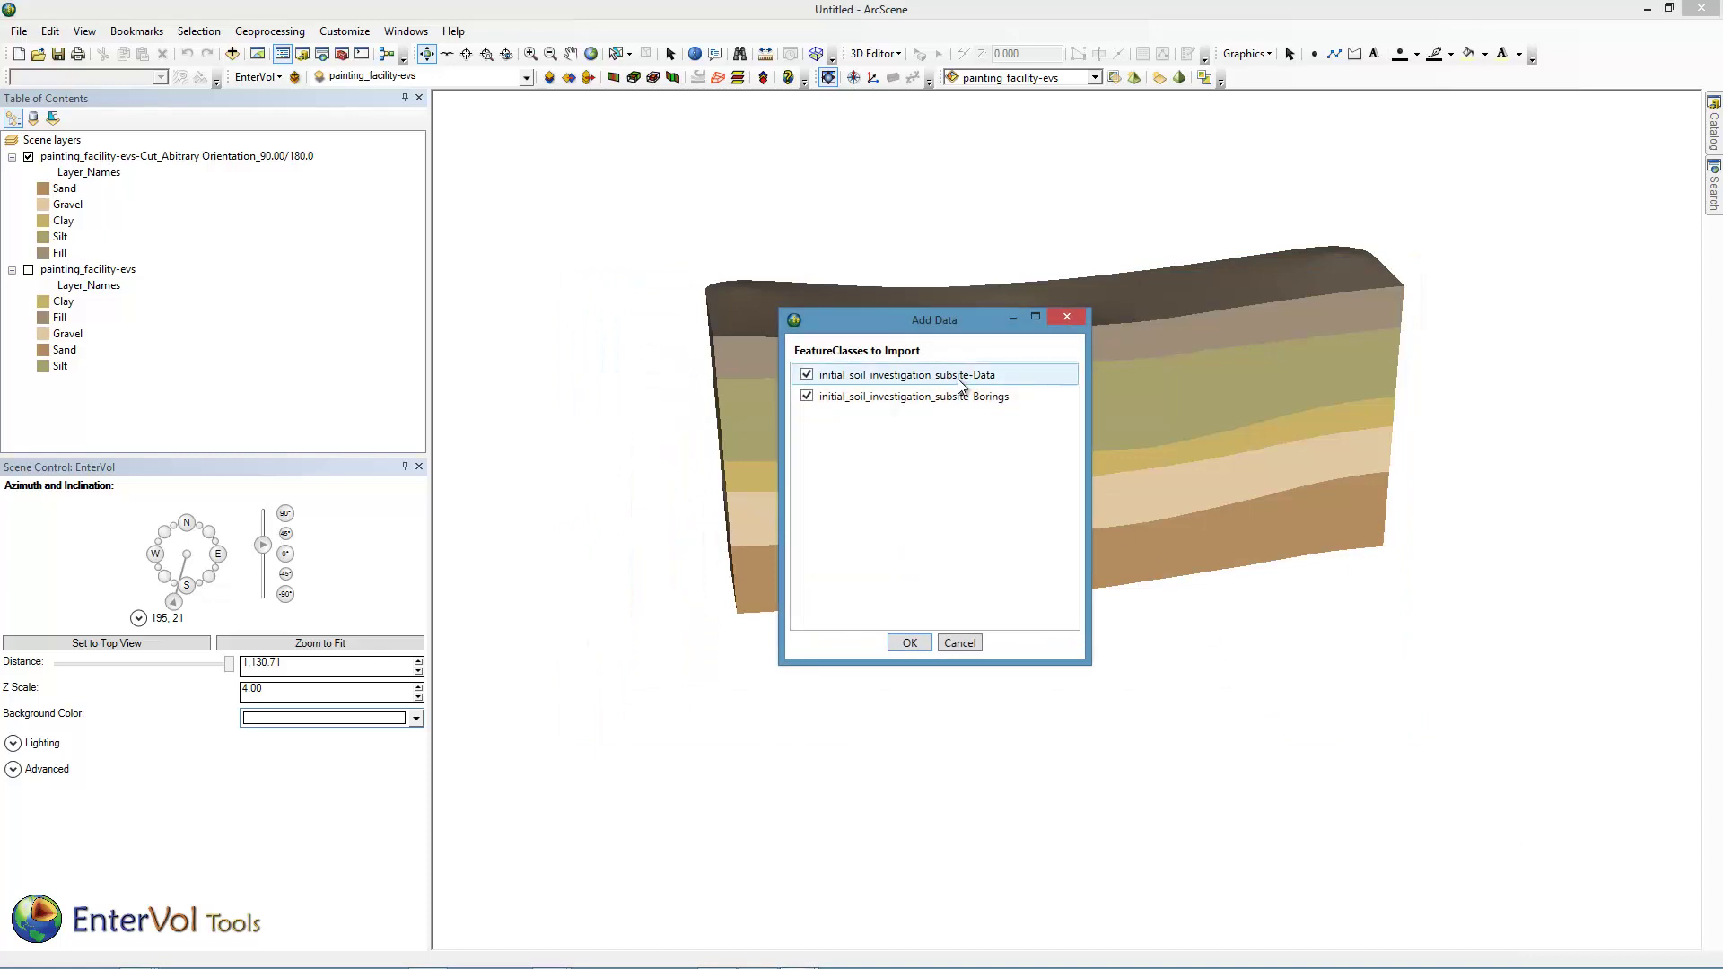
pyautogui.click(919, 643)
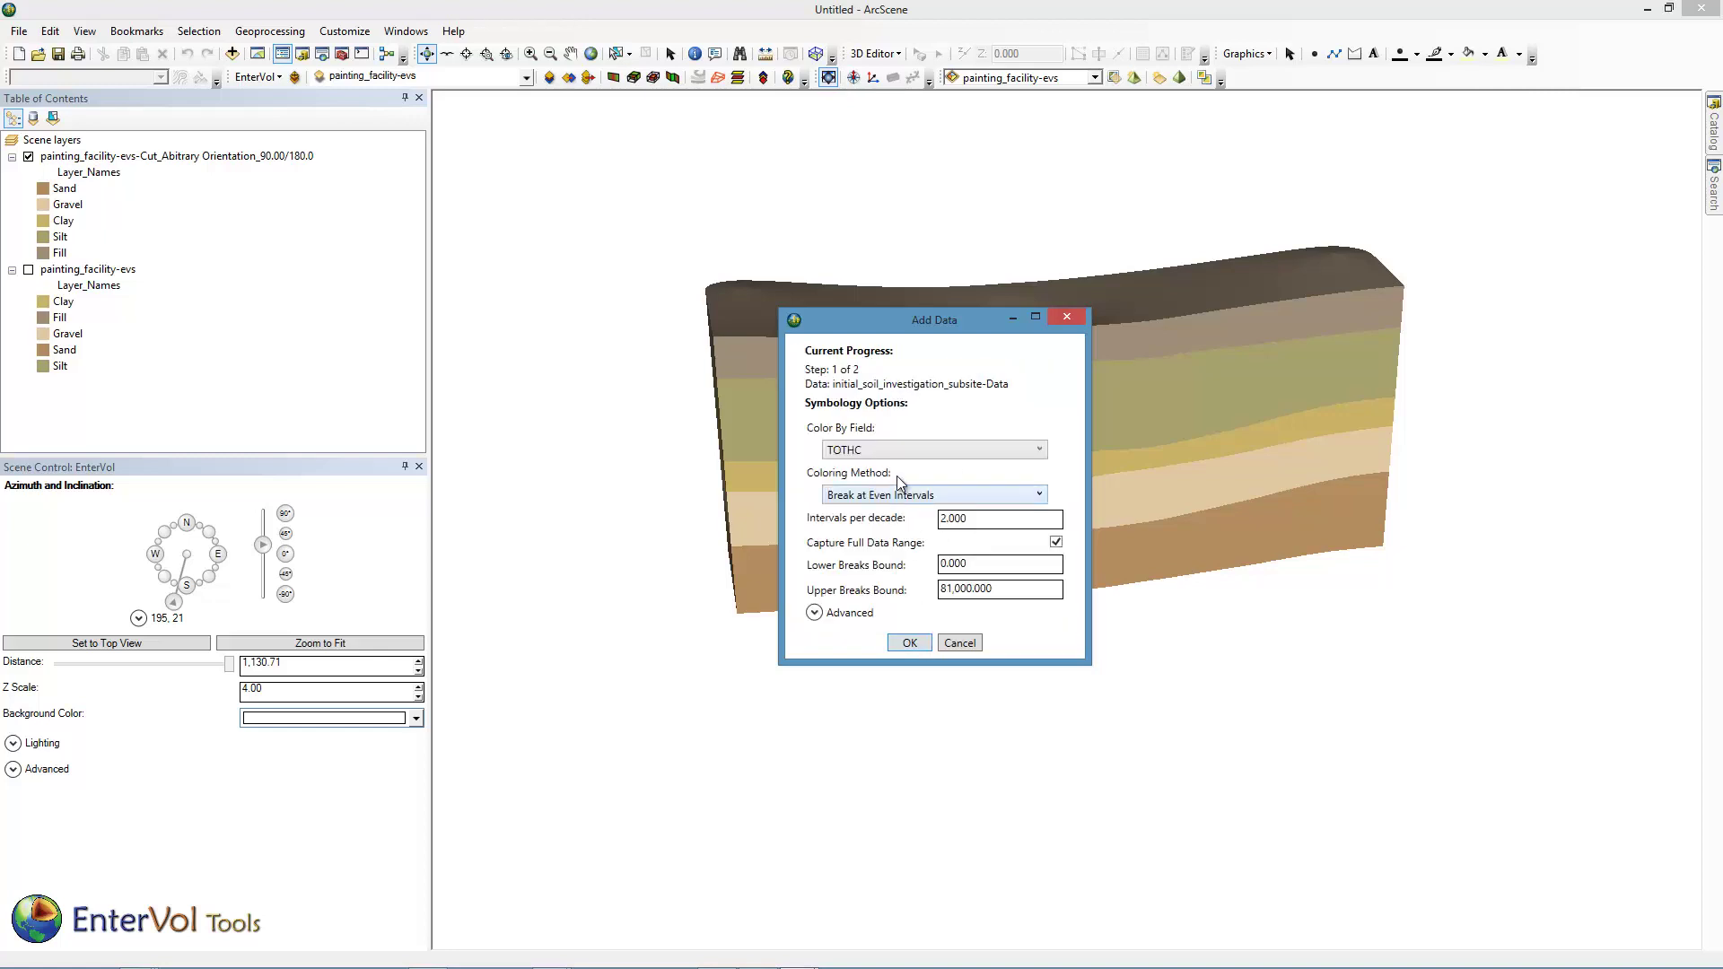
# - Colour the samples by TOTHC with lower breaks bound 0.001 and accept the borings colouring
pyautogui.doubleClick(962, 565)
pyautogui.moveTo(955, 565); pyautogui.dragTo(983, 565)
pyautogui.write('1')
pyautogui.click(911, 642)
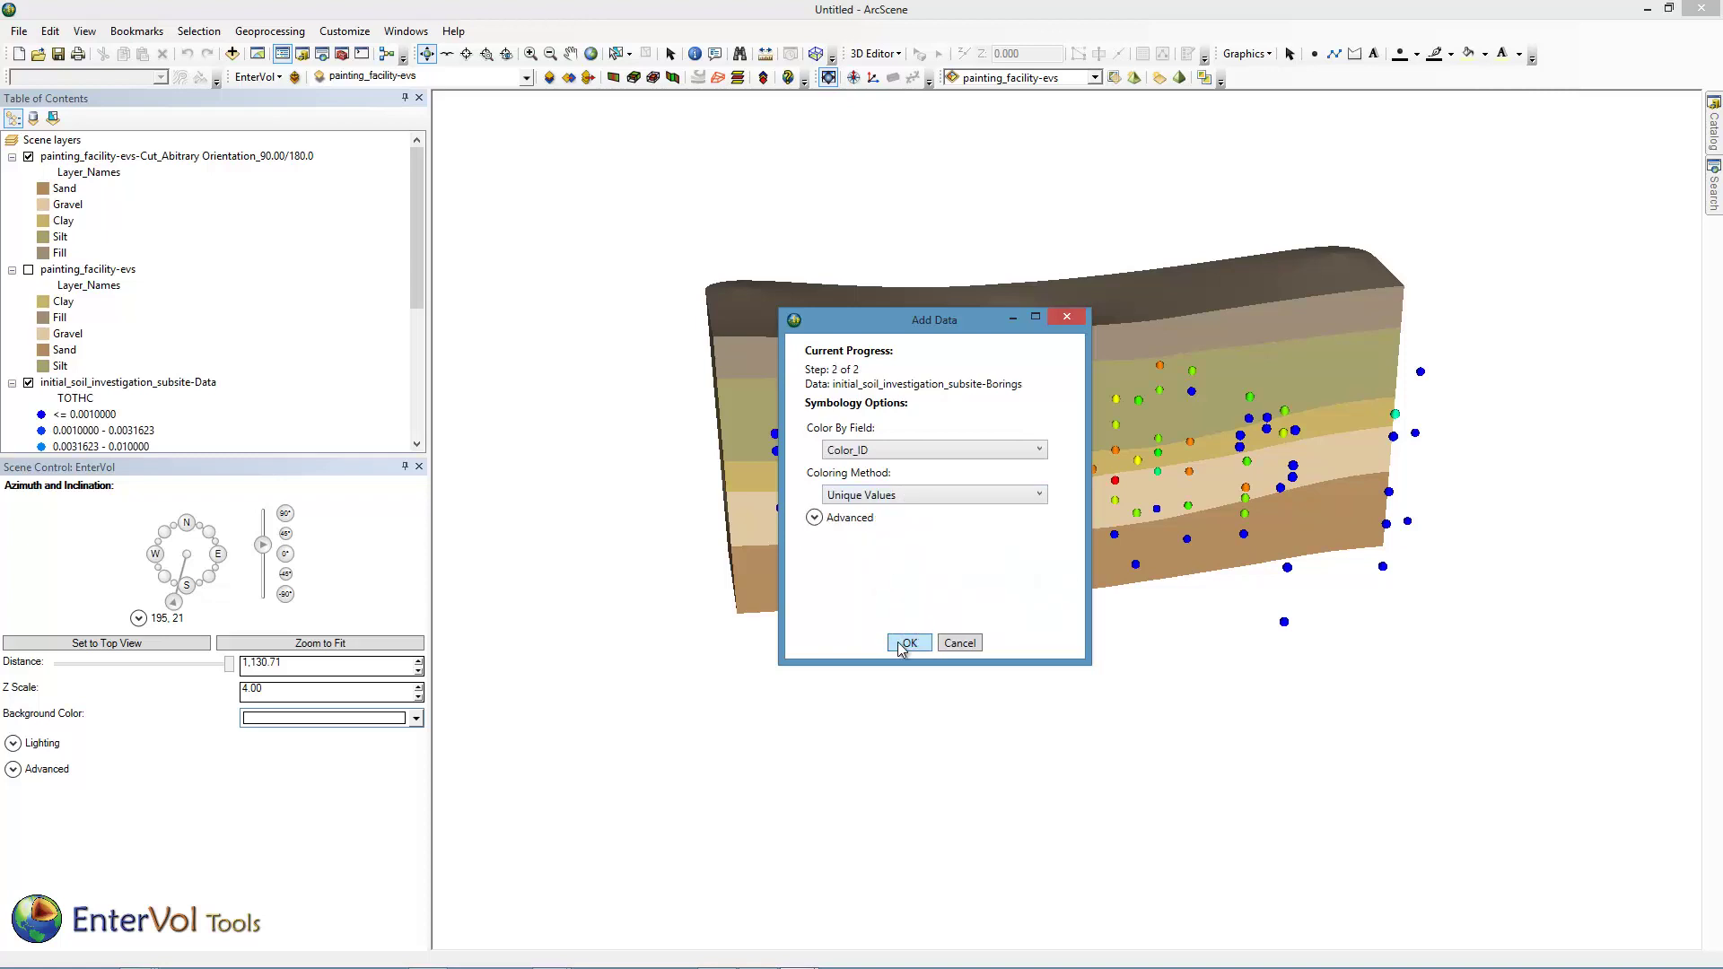
pyautogui.click(908, 643)
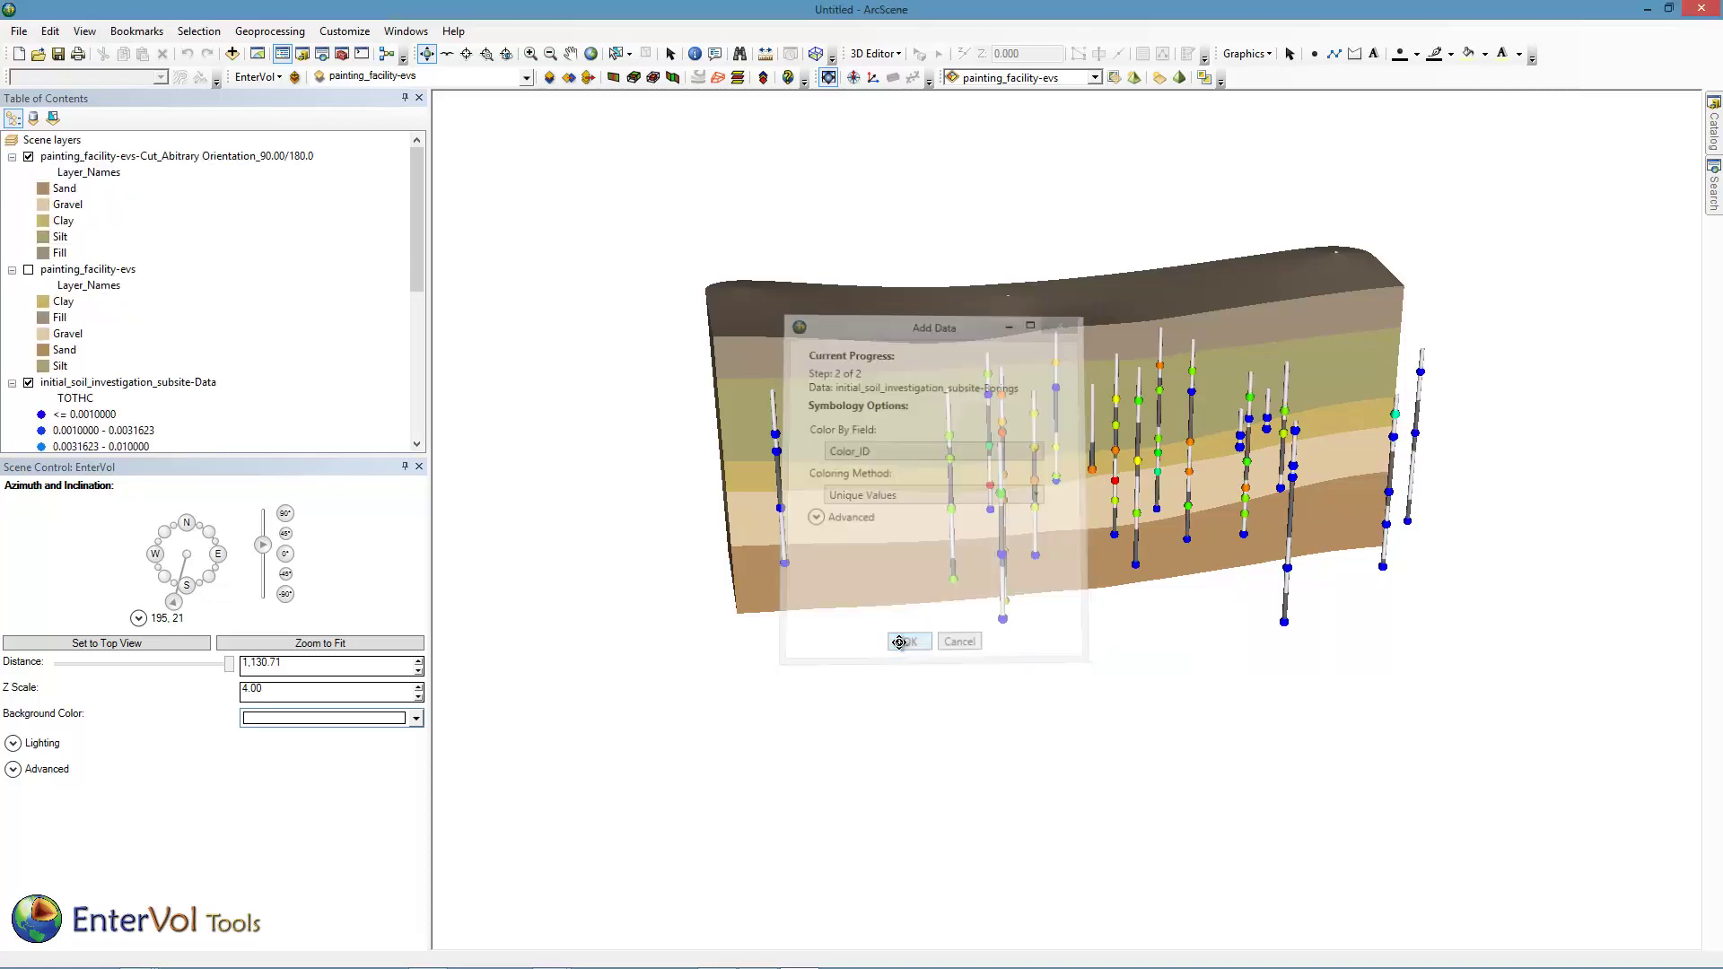
# - Rotate the scene and toggle the cut model off and on to inspect the borings
pyautogui.moveTo(1032, 548); pyautogui.dragTo(917, 565)
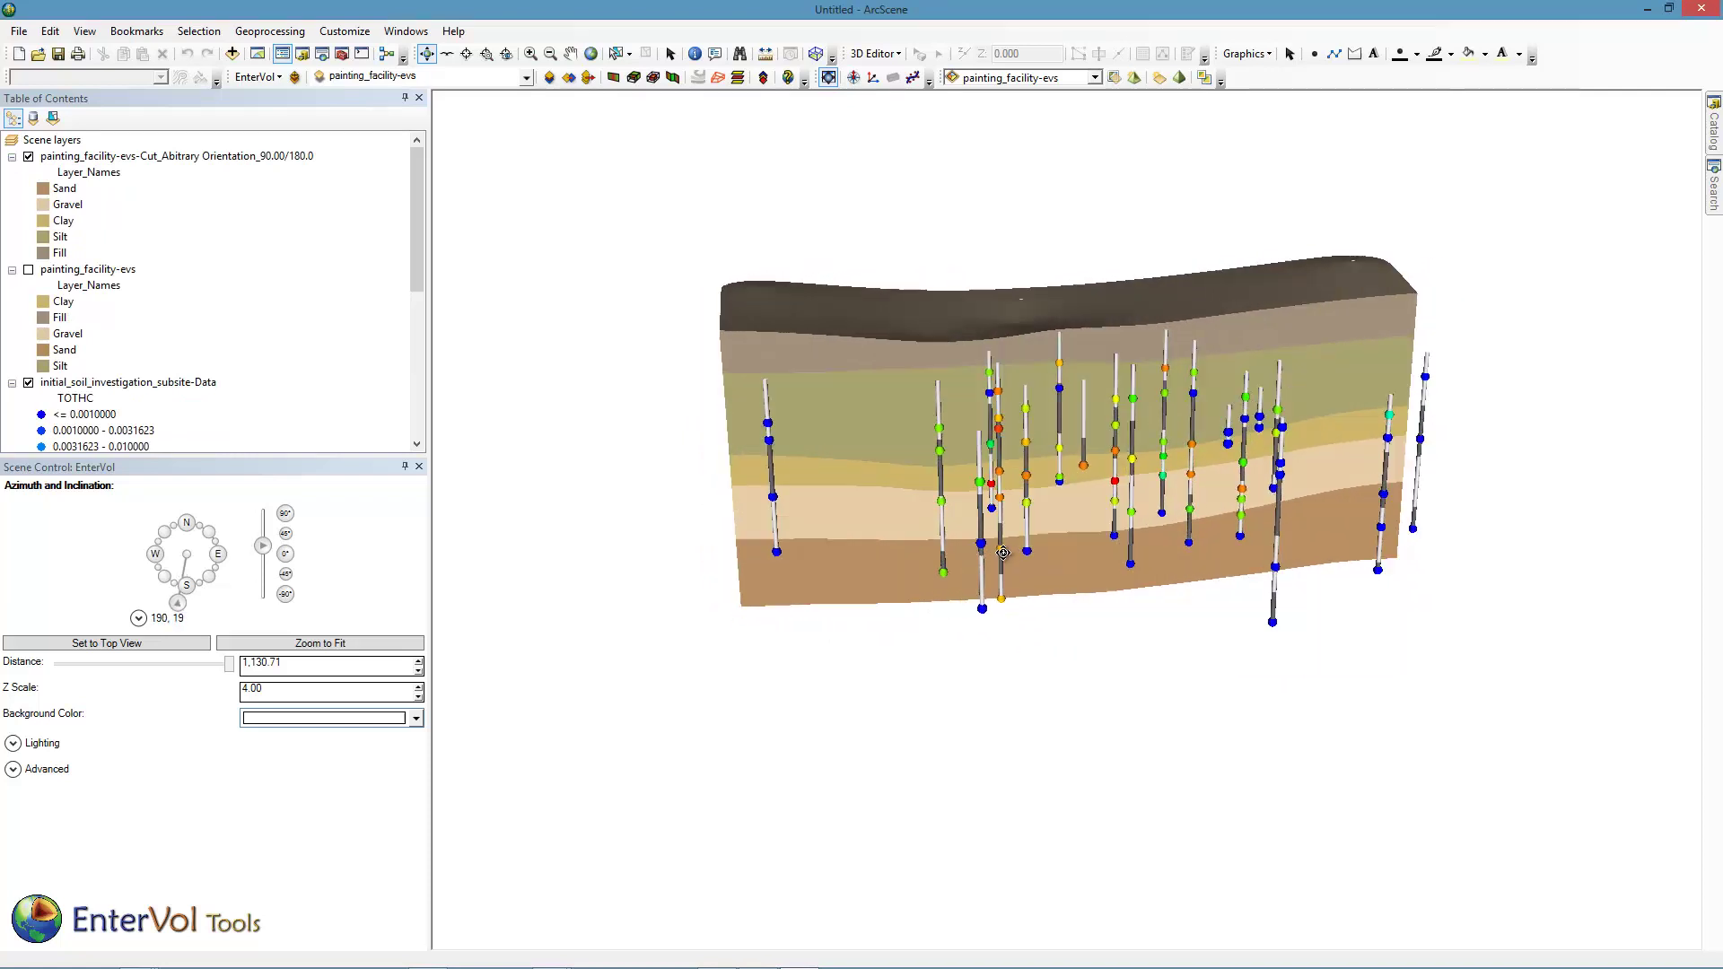
pyautogui.moveTo(1003, 553); pyautogui.dragTo(1048, 542)
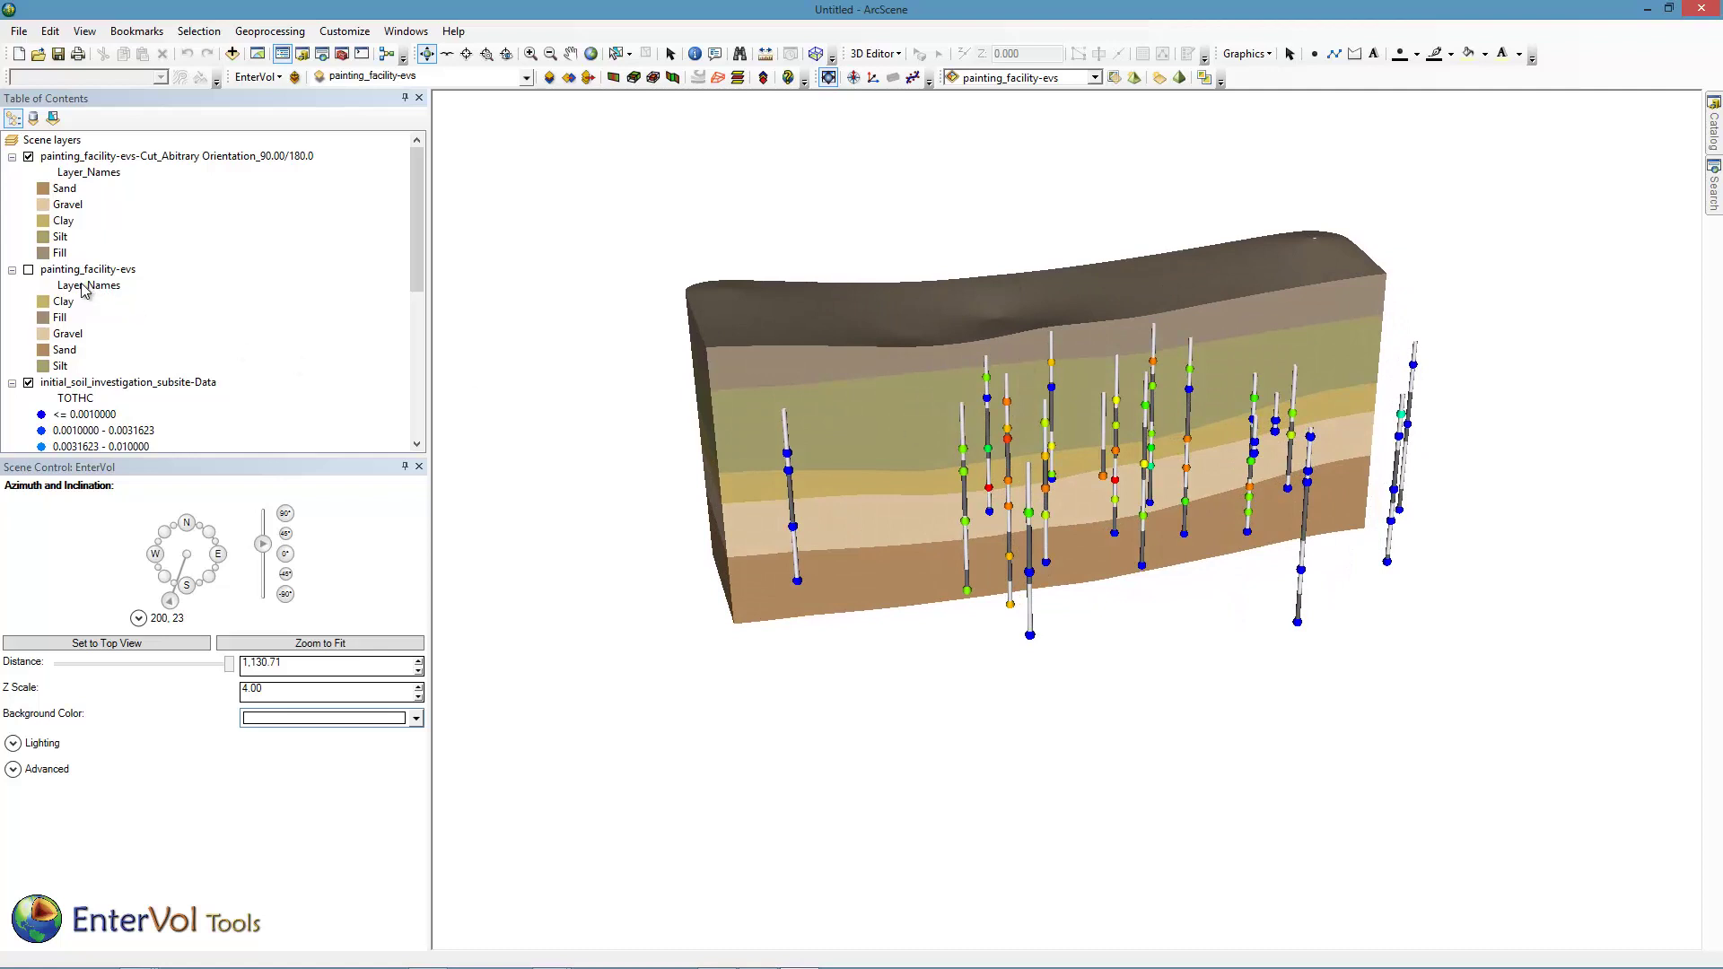
pyautogui.click(33, 159)
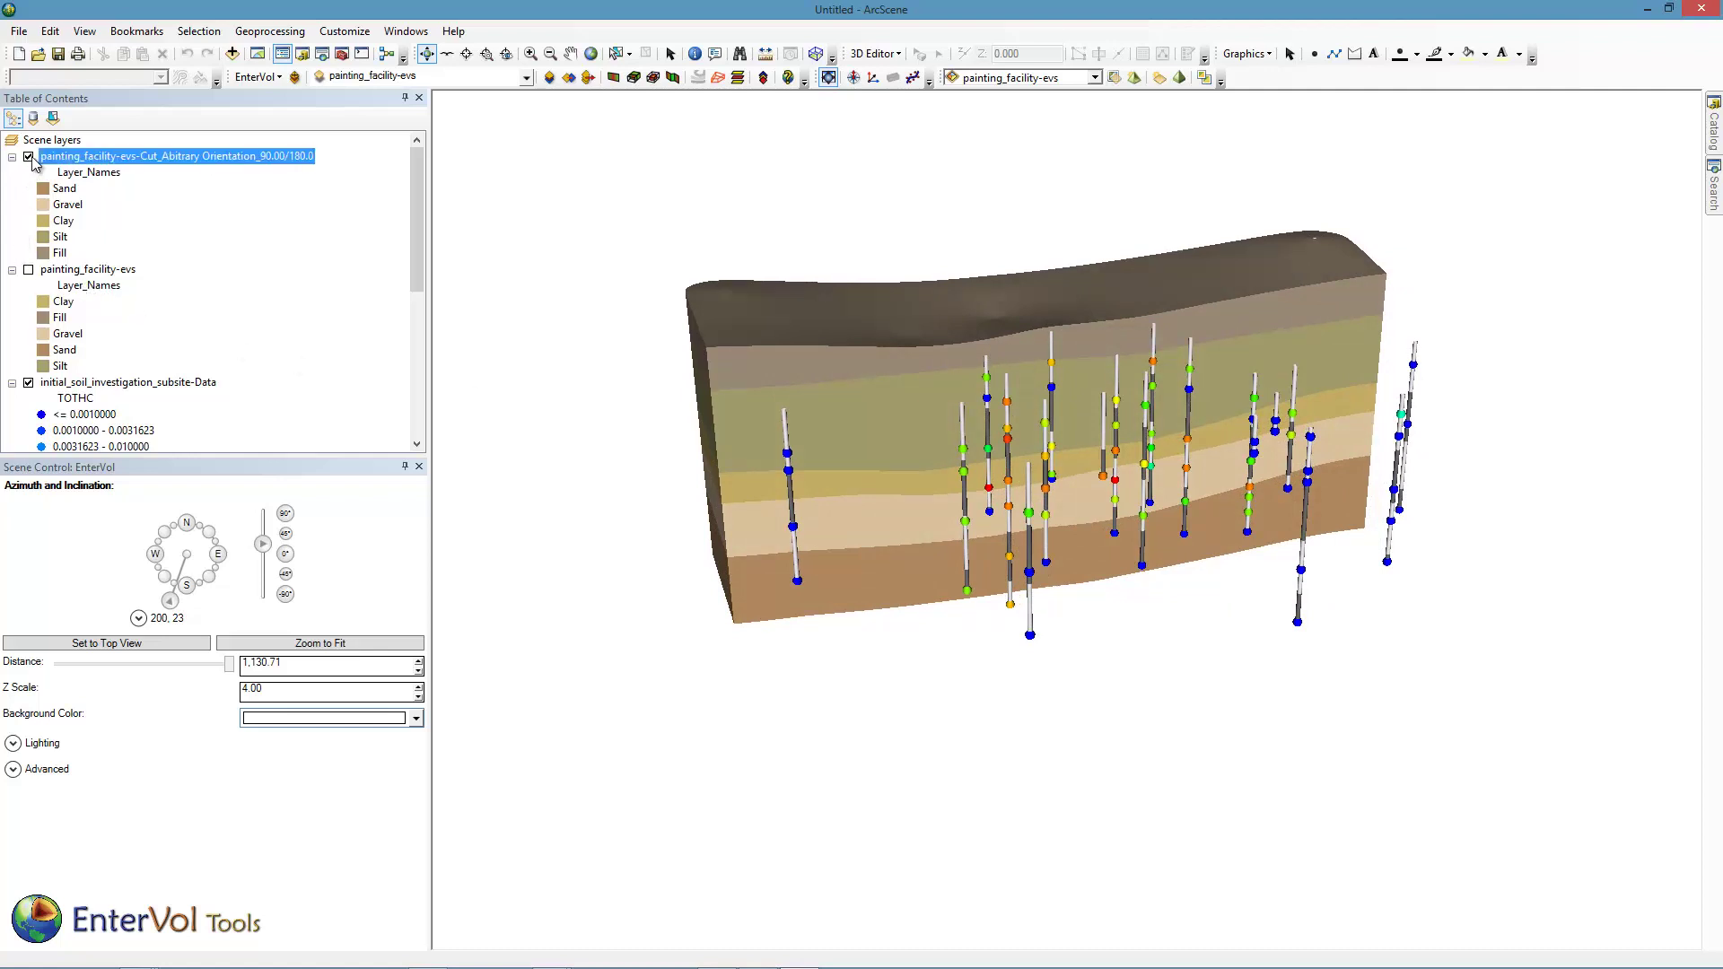
pyautogui.click(30, 158)
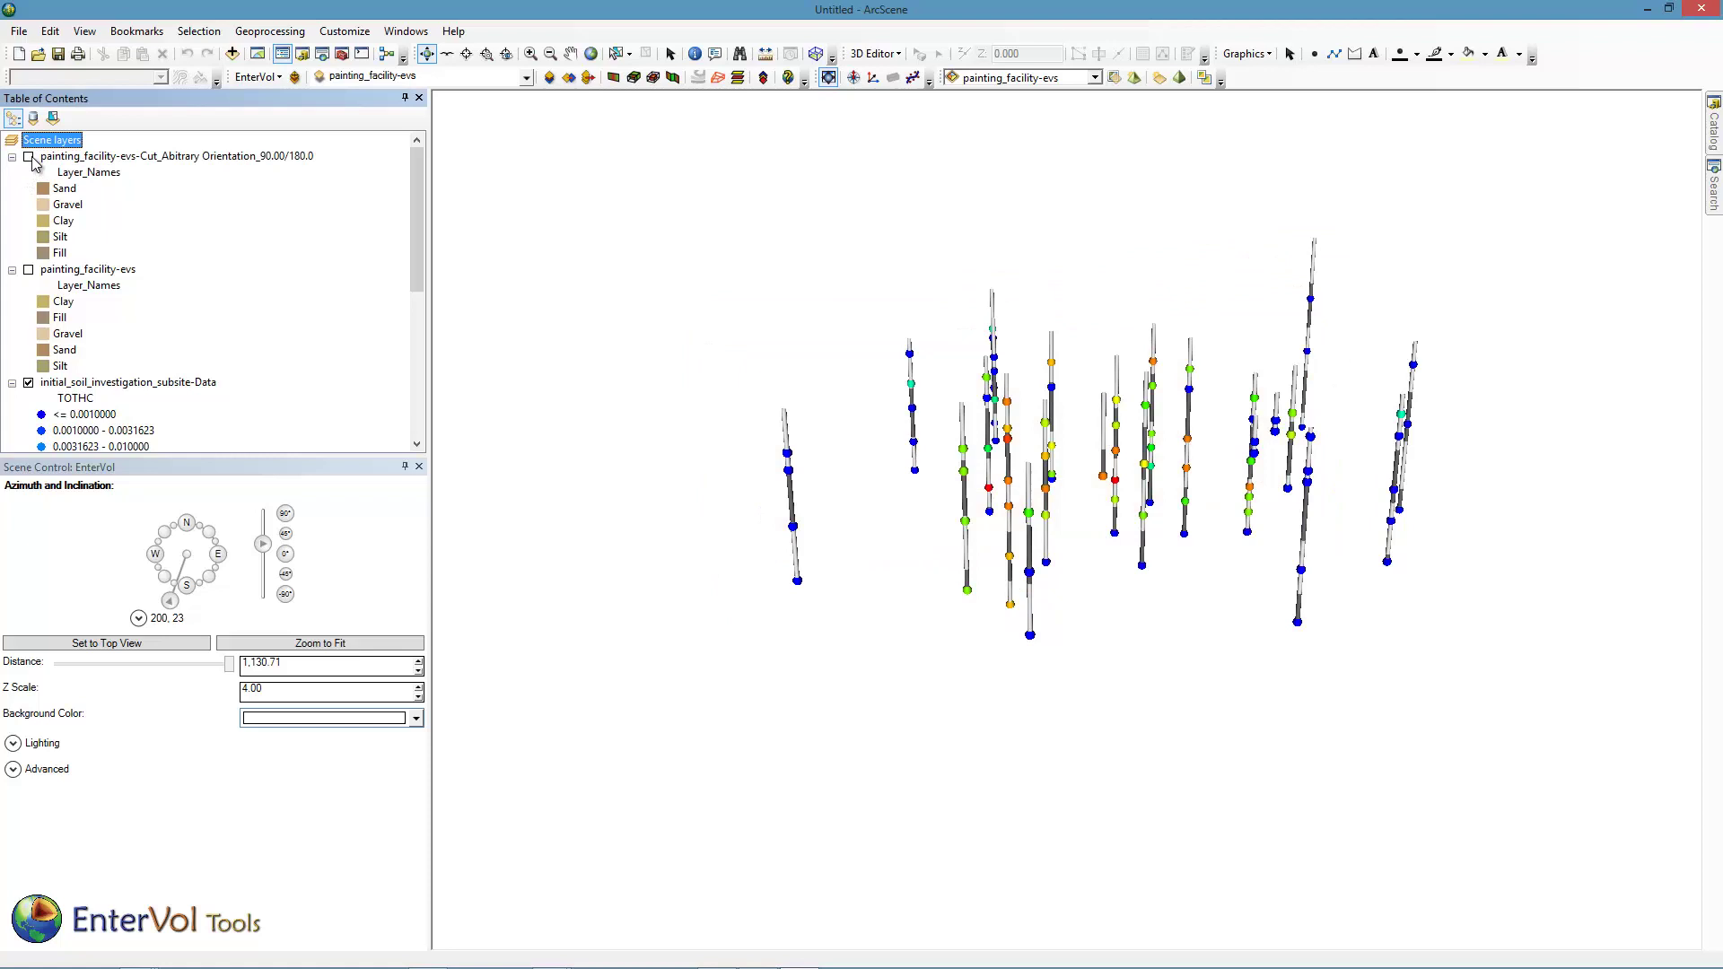
pyautogui.click(30, 157)
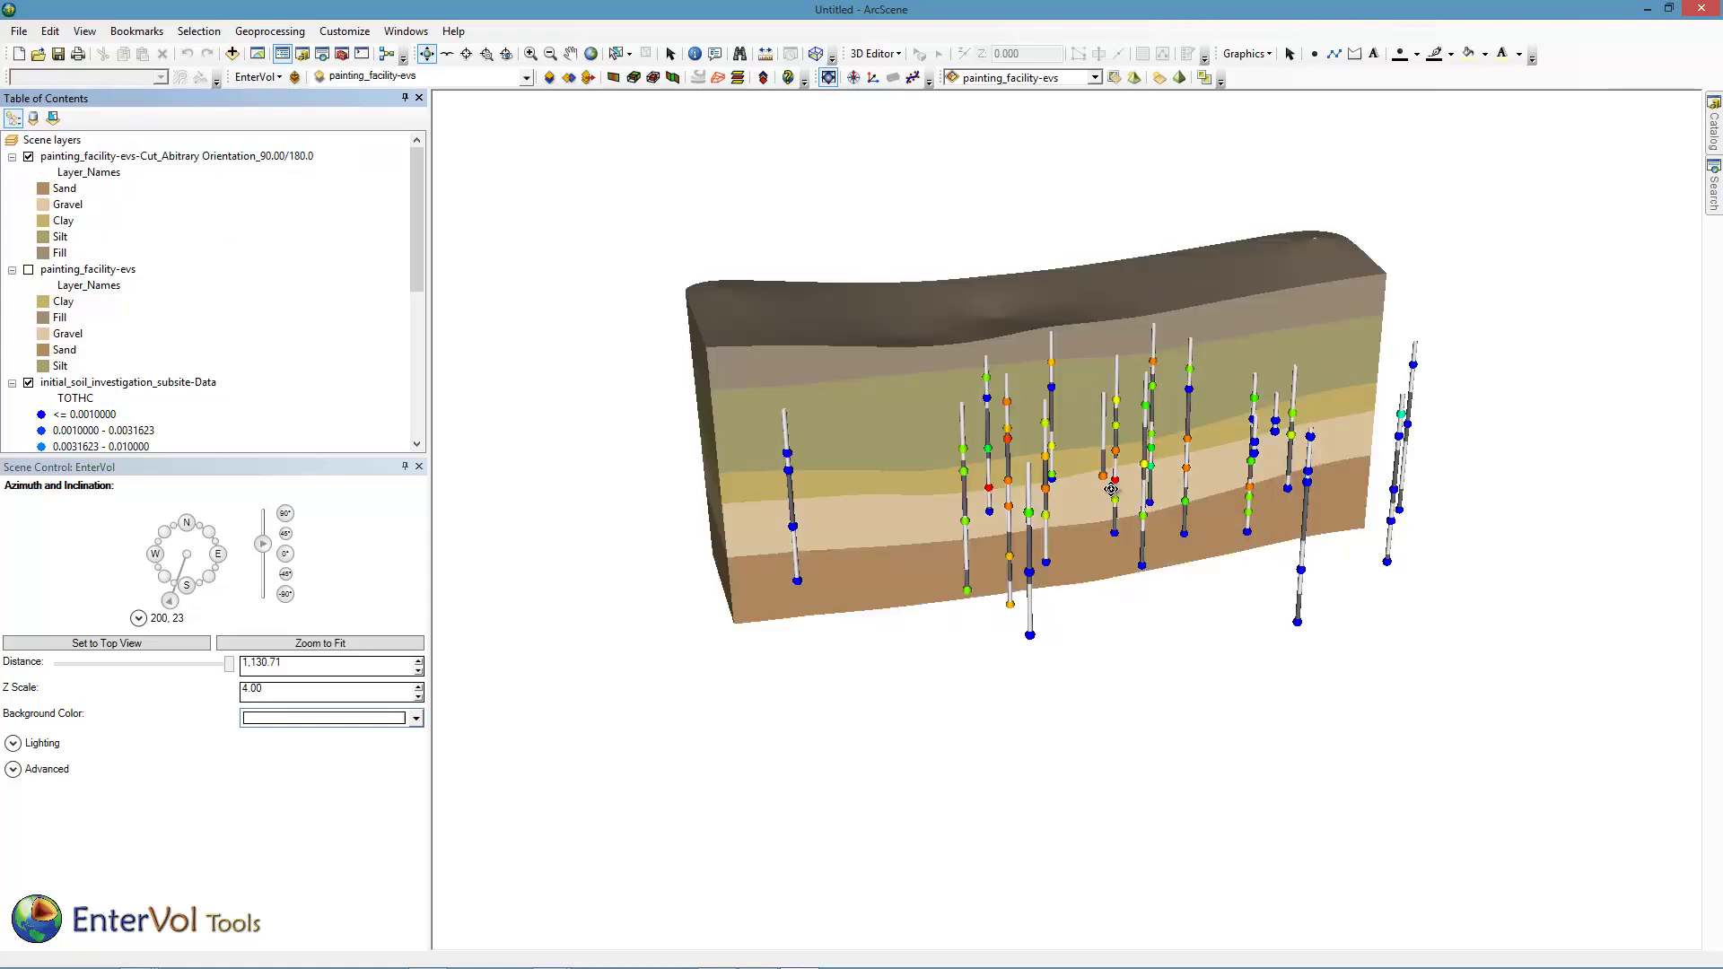
pyautogui.moveTo(1111, 489); pyautogui.dragTo(1066, 467)
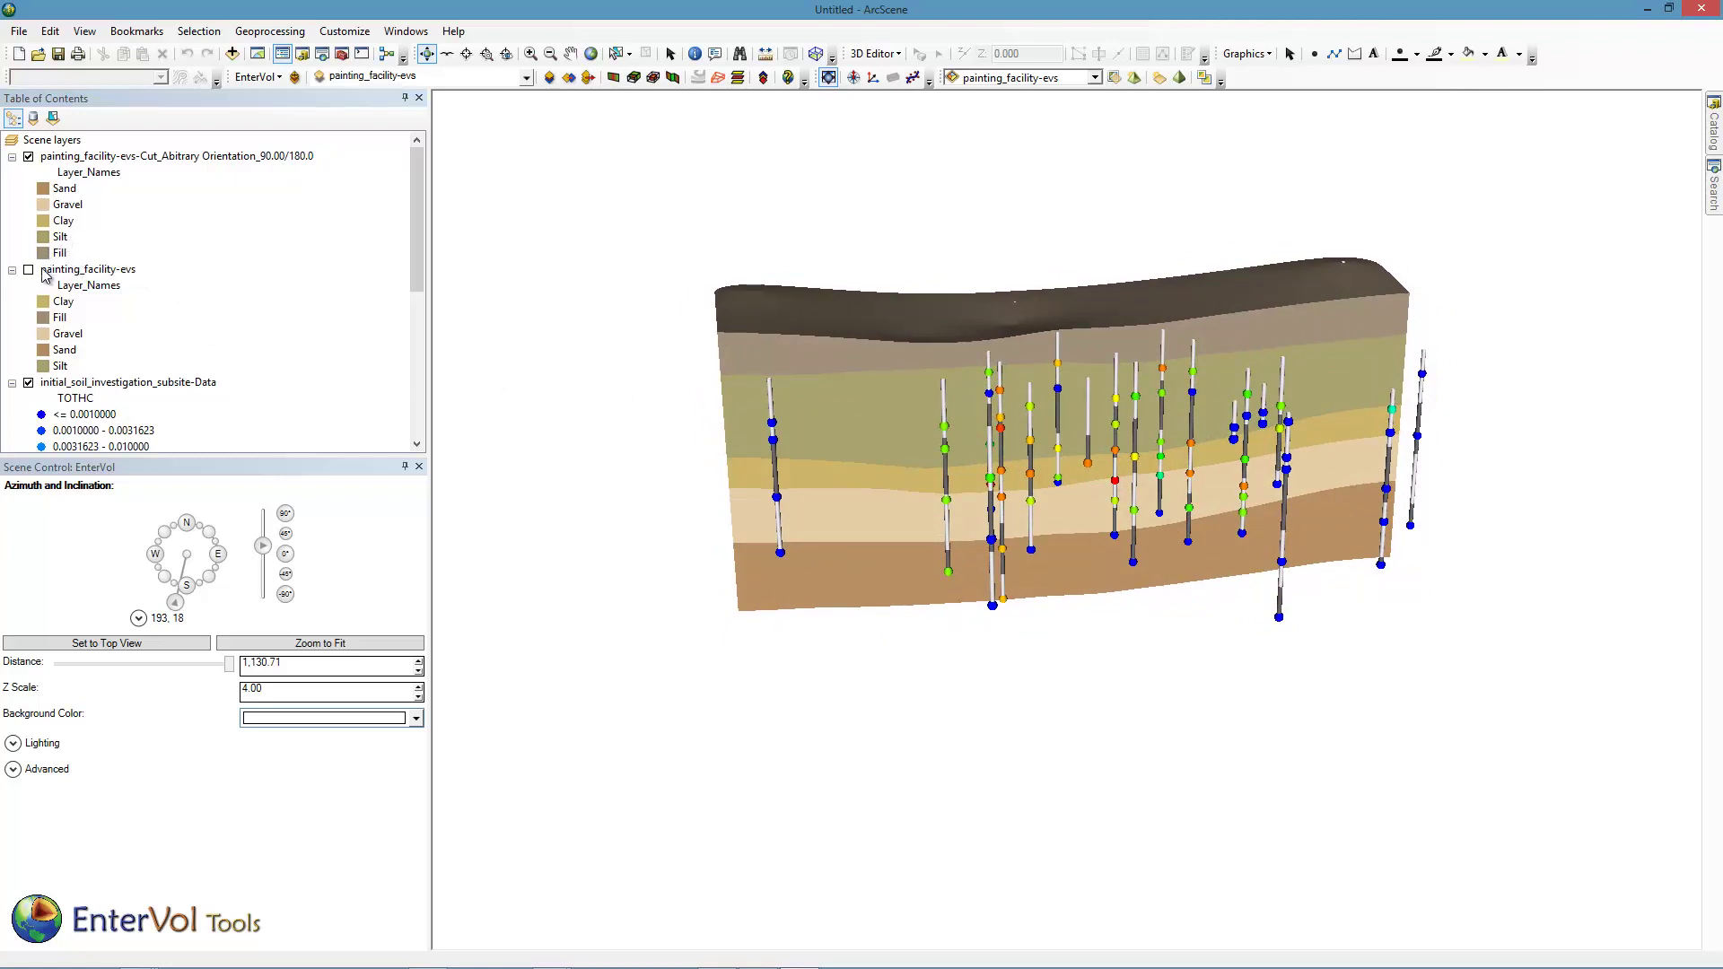
# - Collapse the cut model's legend and re-expand the sample data's TOTHC legend
pyautogui.click(11, 156)
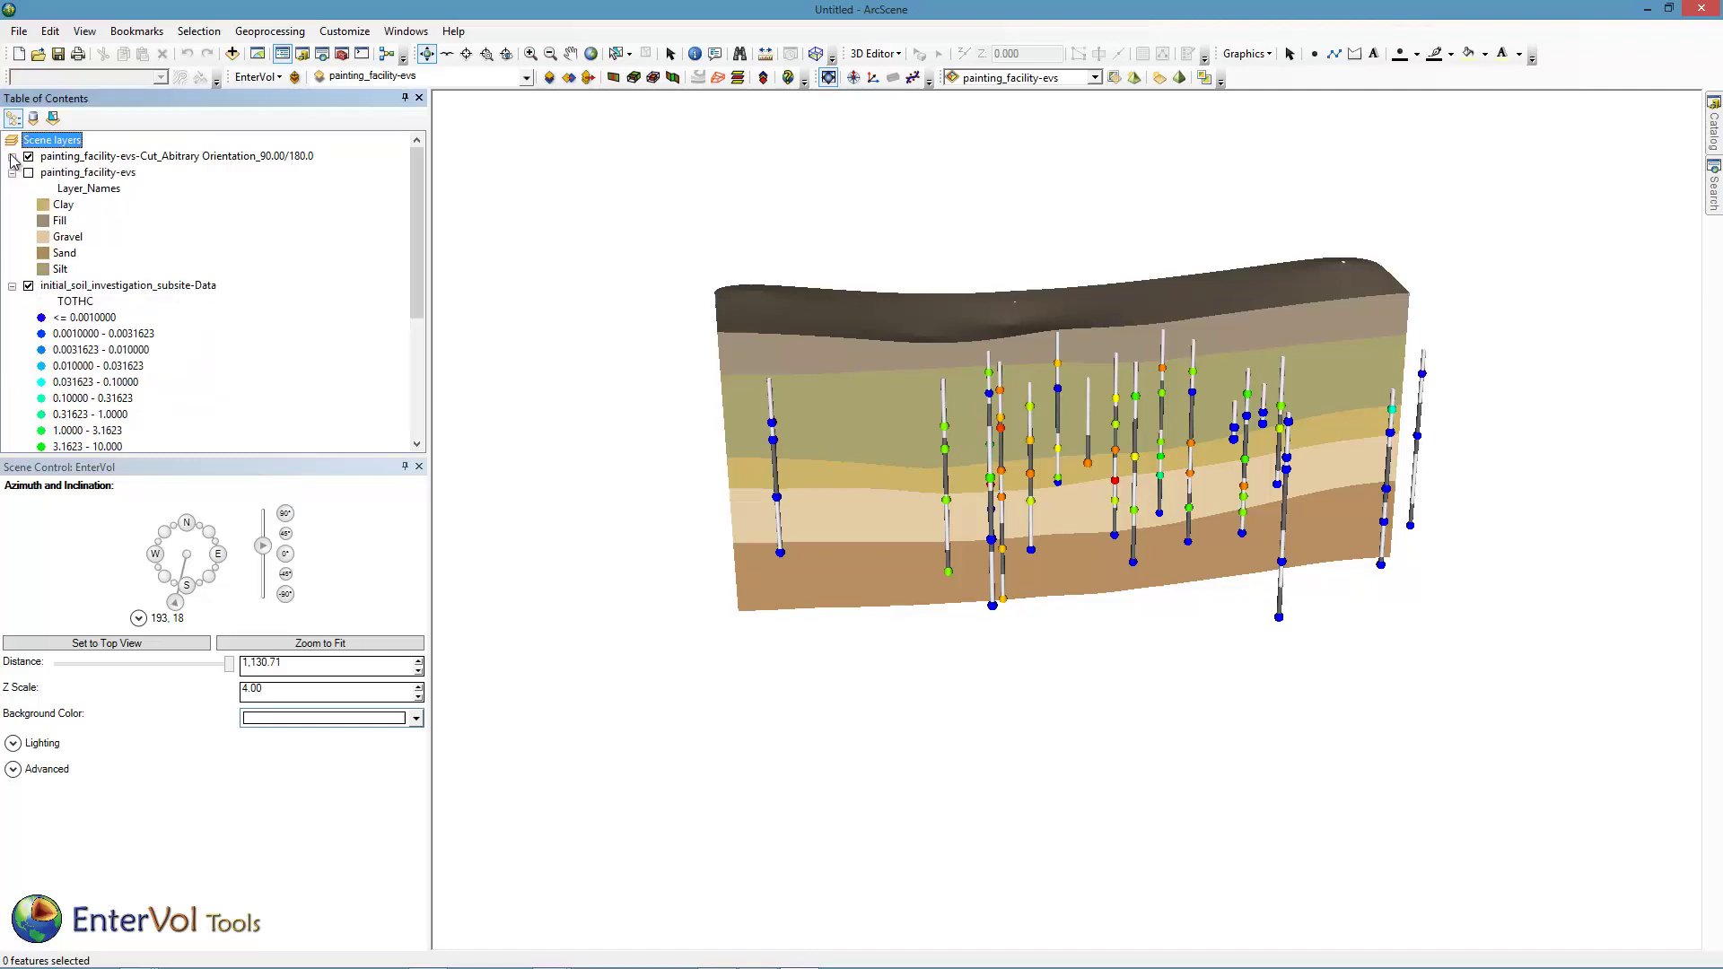
pyautogui.click(12, 285)
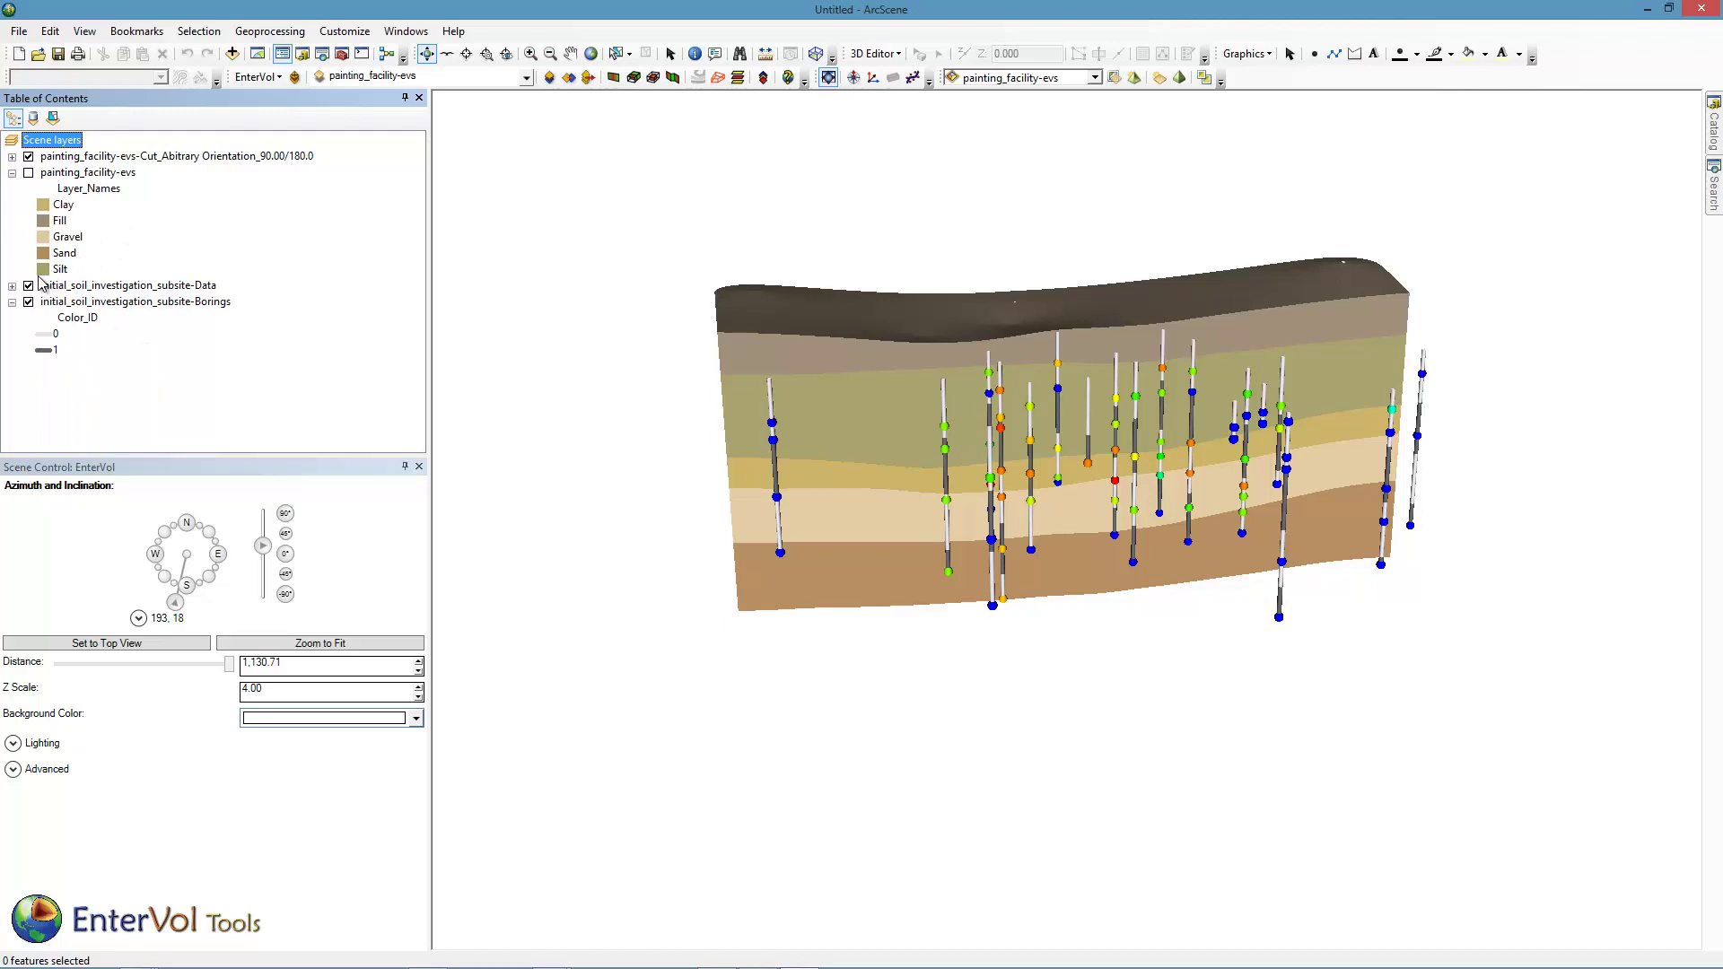
pyautogui.click(11, 285)
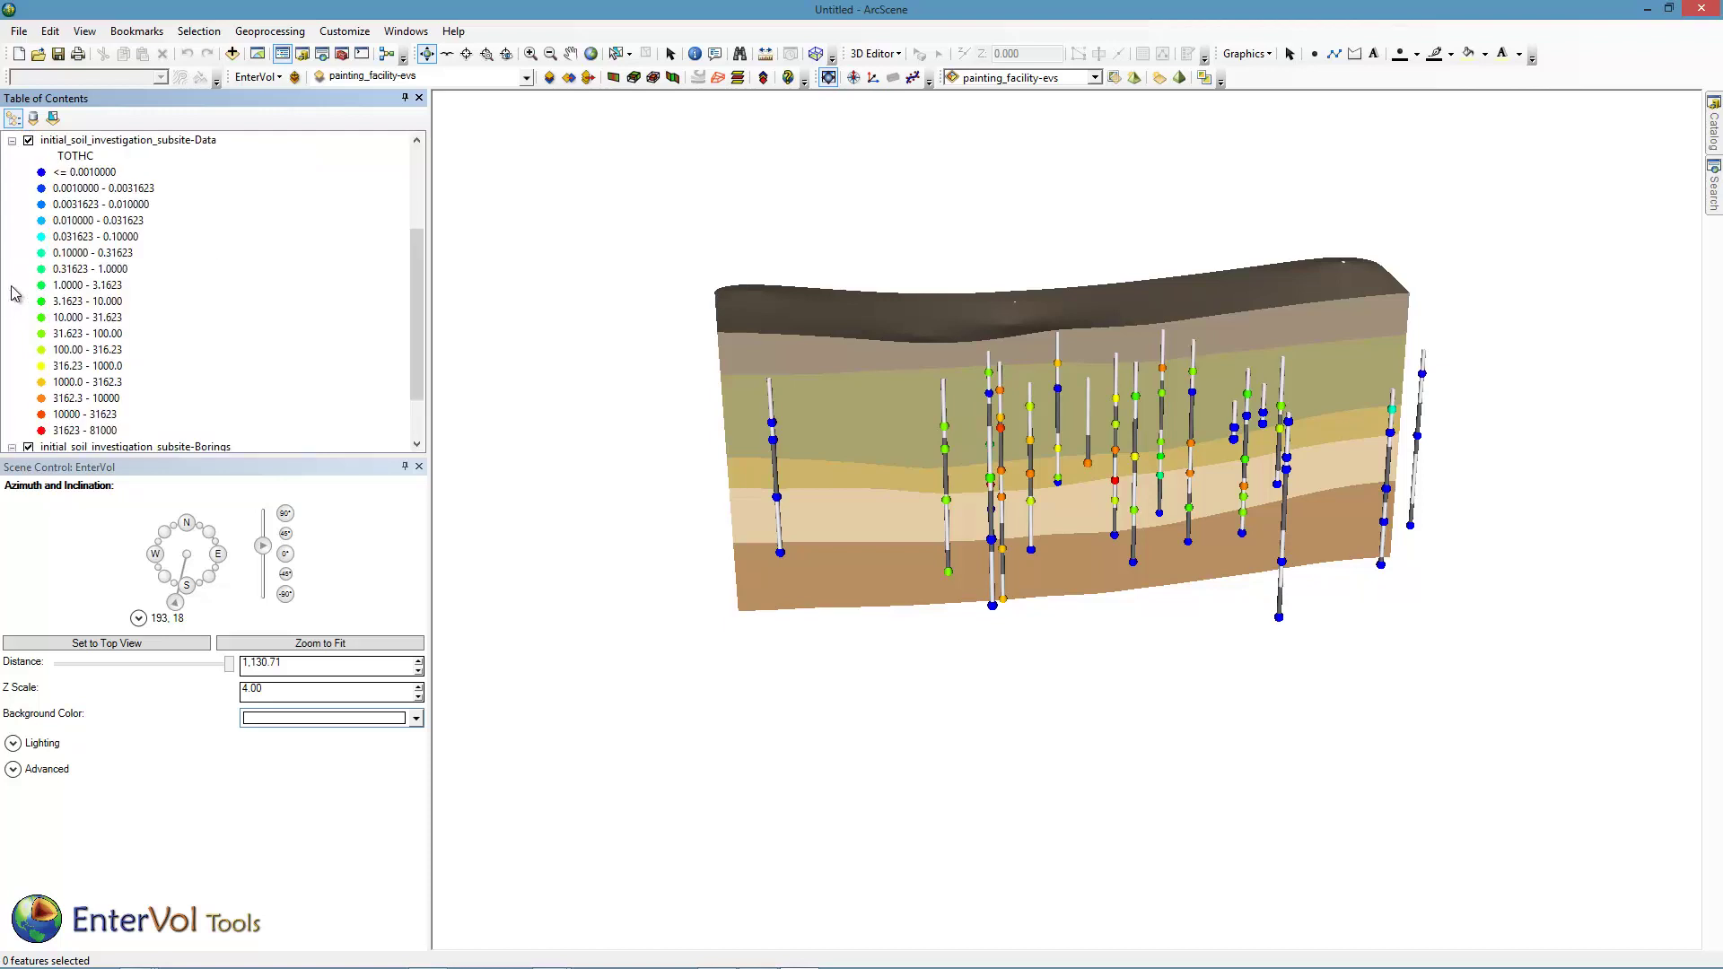
# - Copy the TOTHC symbology from initial_soil_investigation_subsite-Data onto painting_facility-evs
pyautogui.click(526, 78)
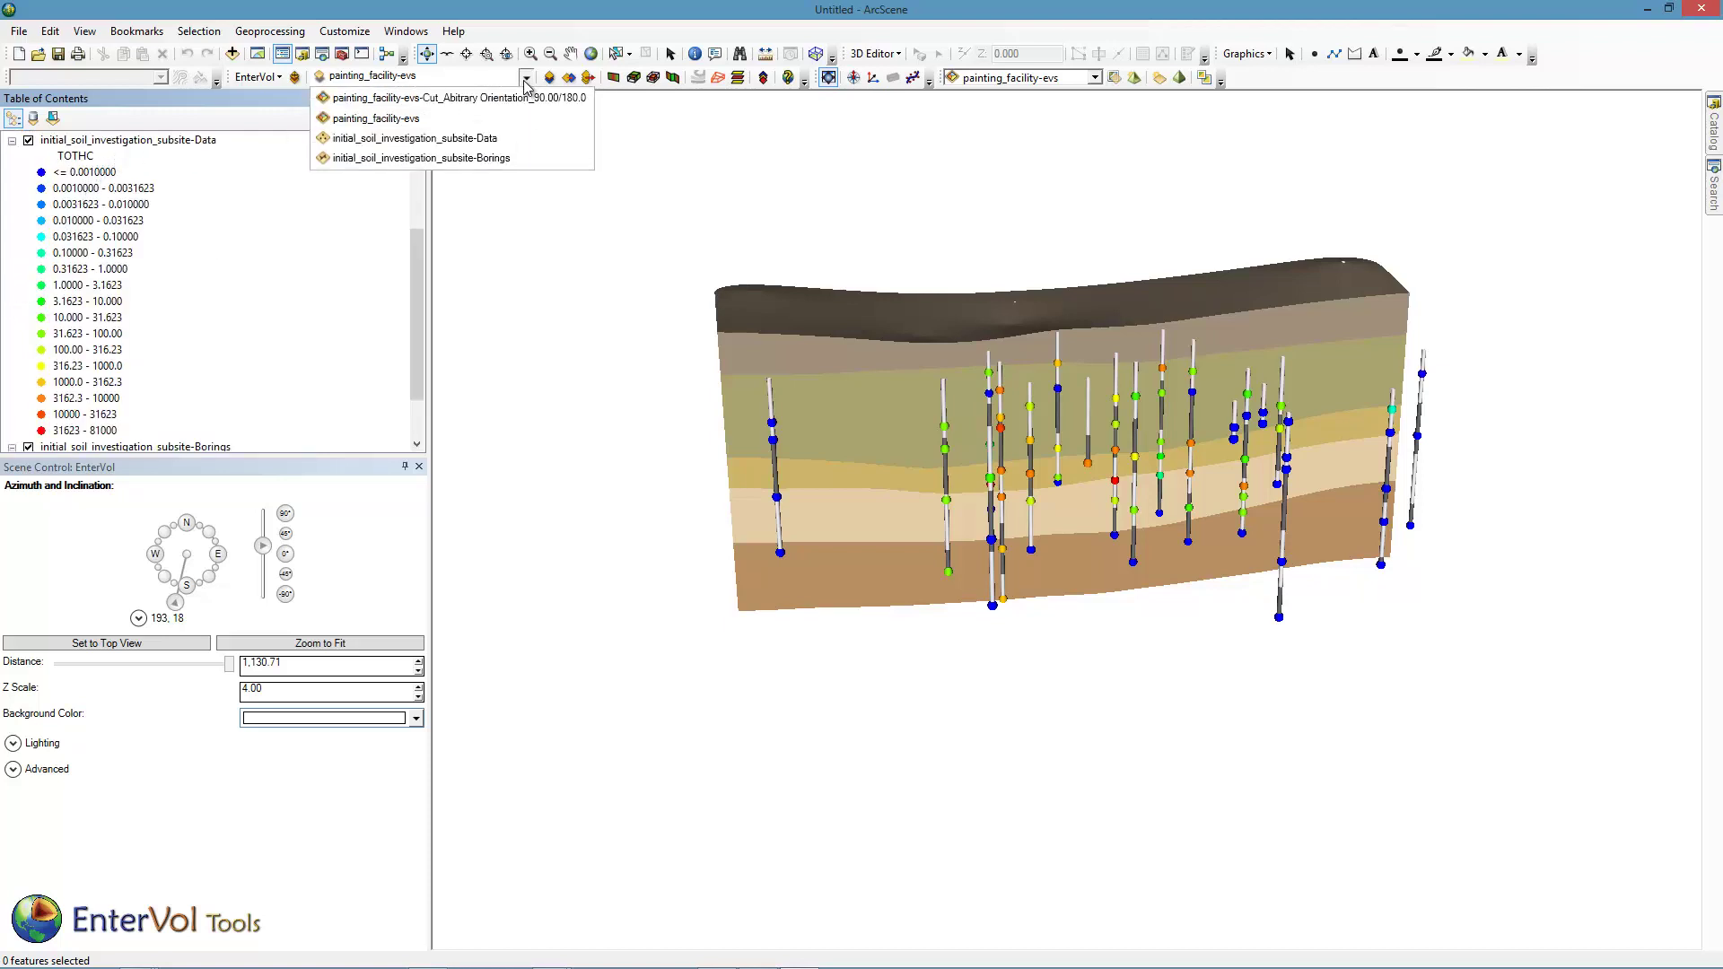
pyautogui.click(462, 138)
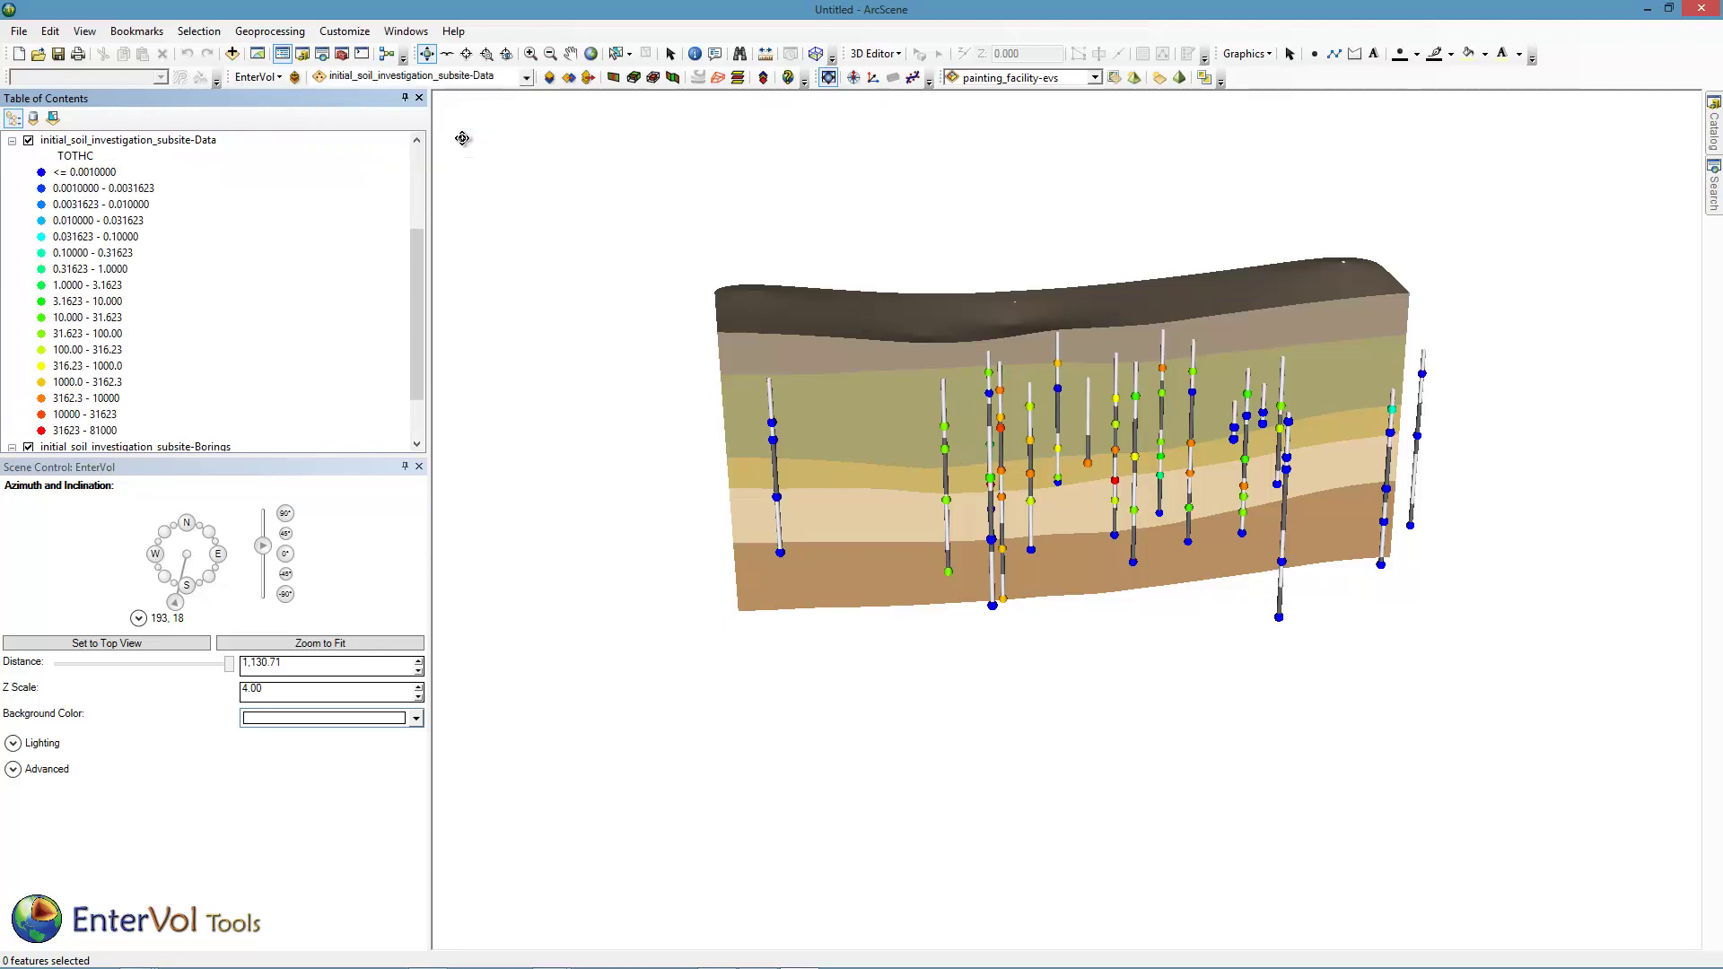
pyautogui.click(568, 79)
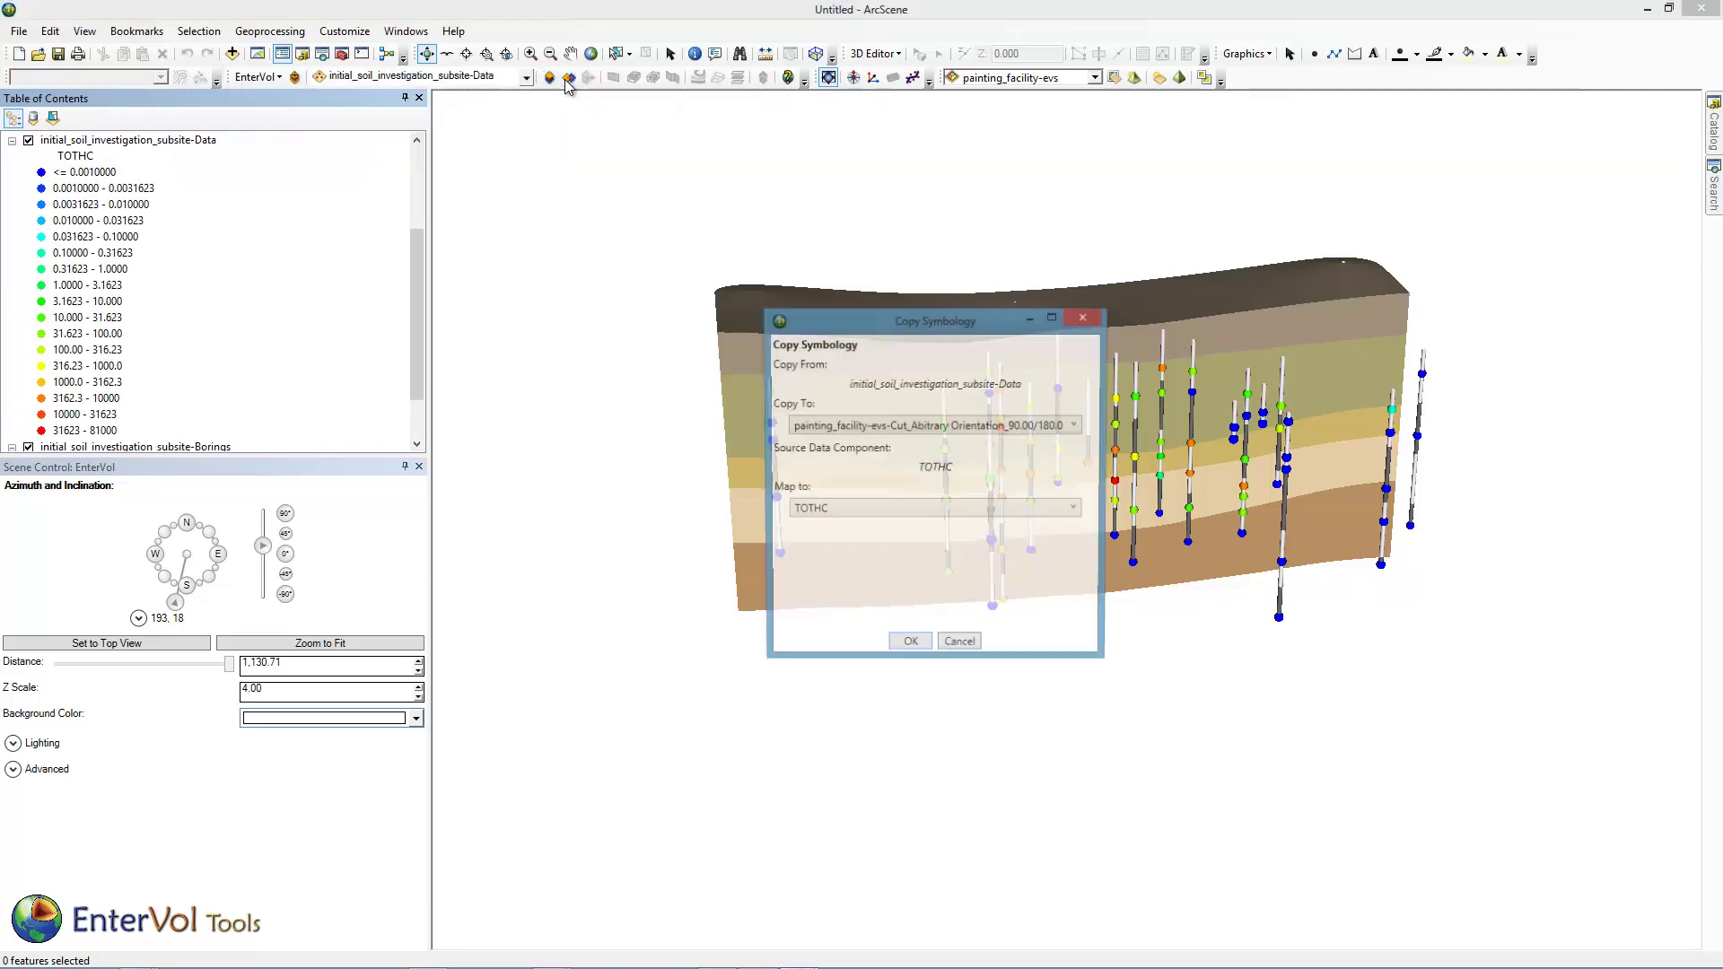
pyautogui.click(939, 427)
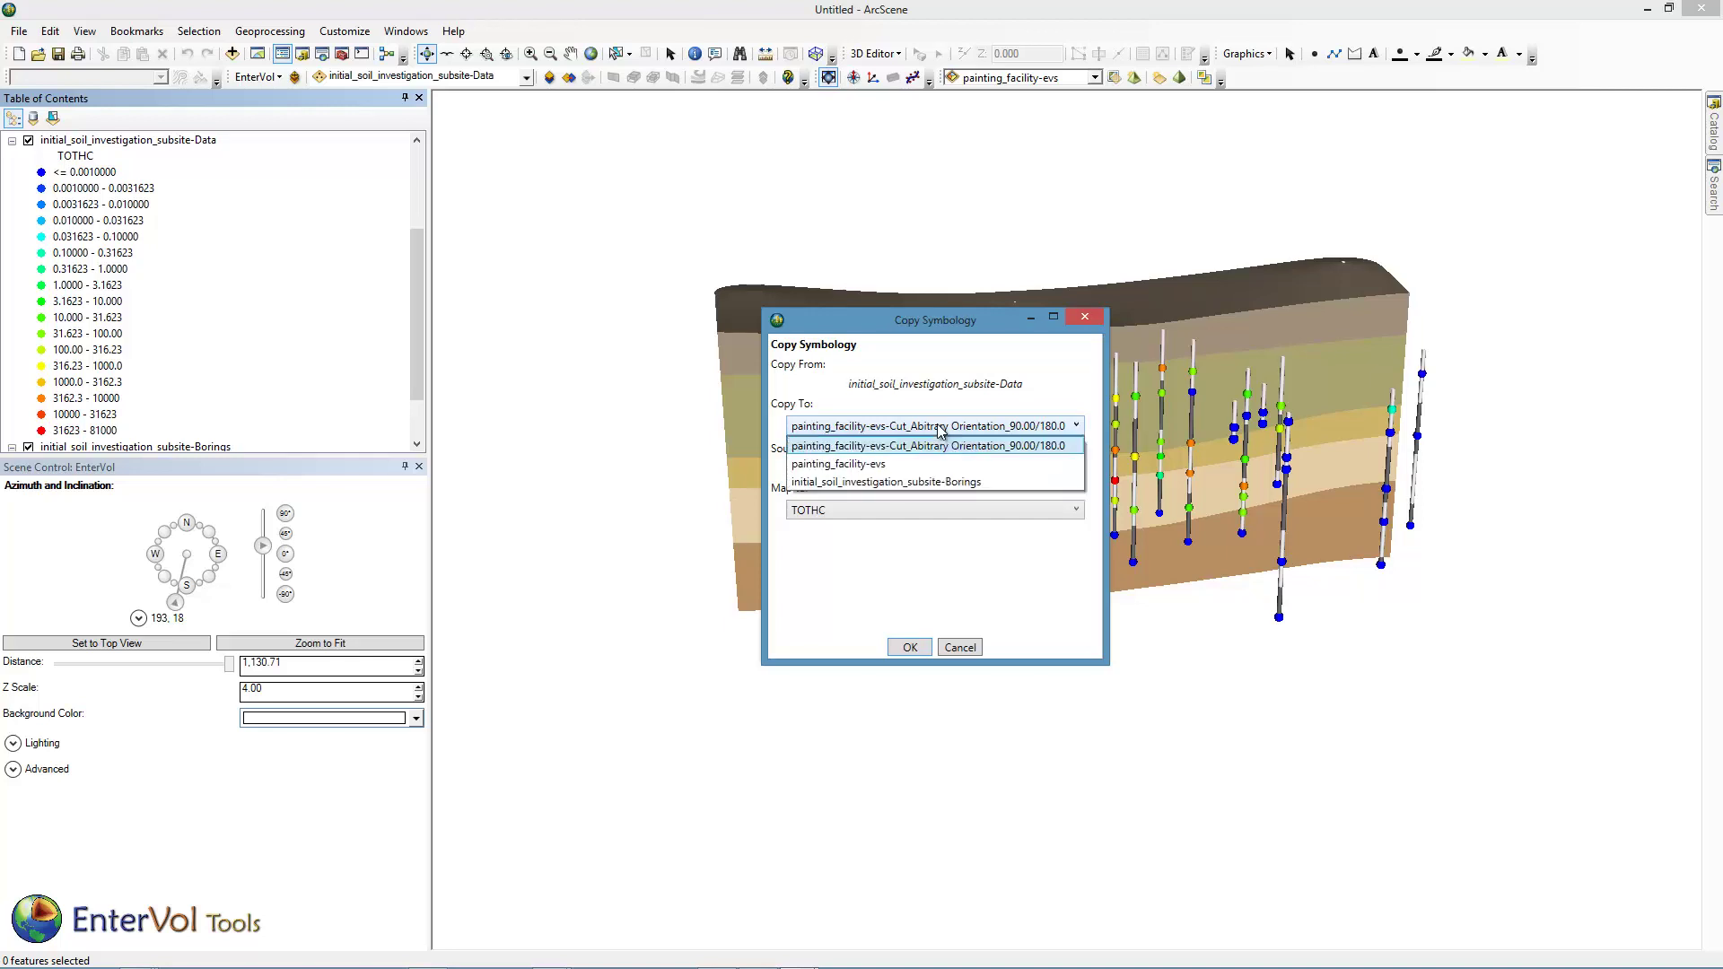
pyautogui.click(896, 463)
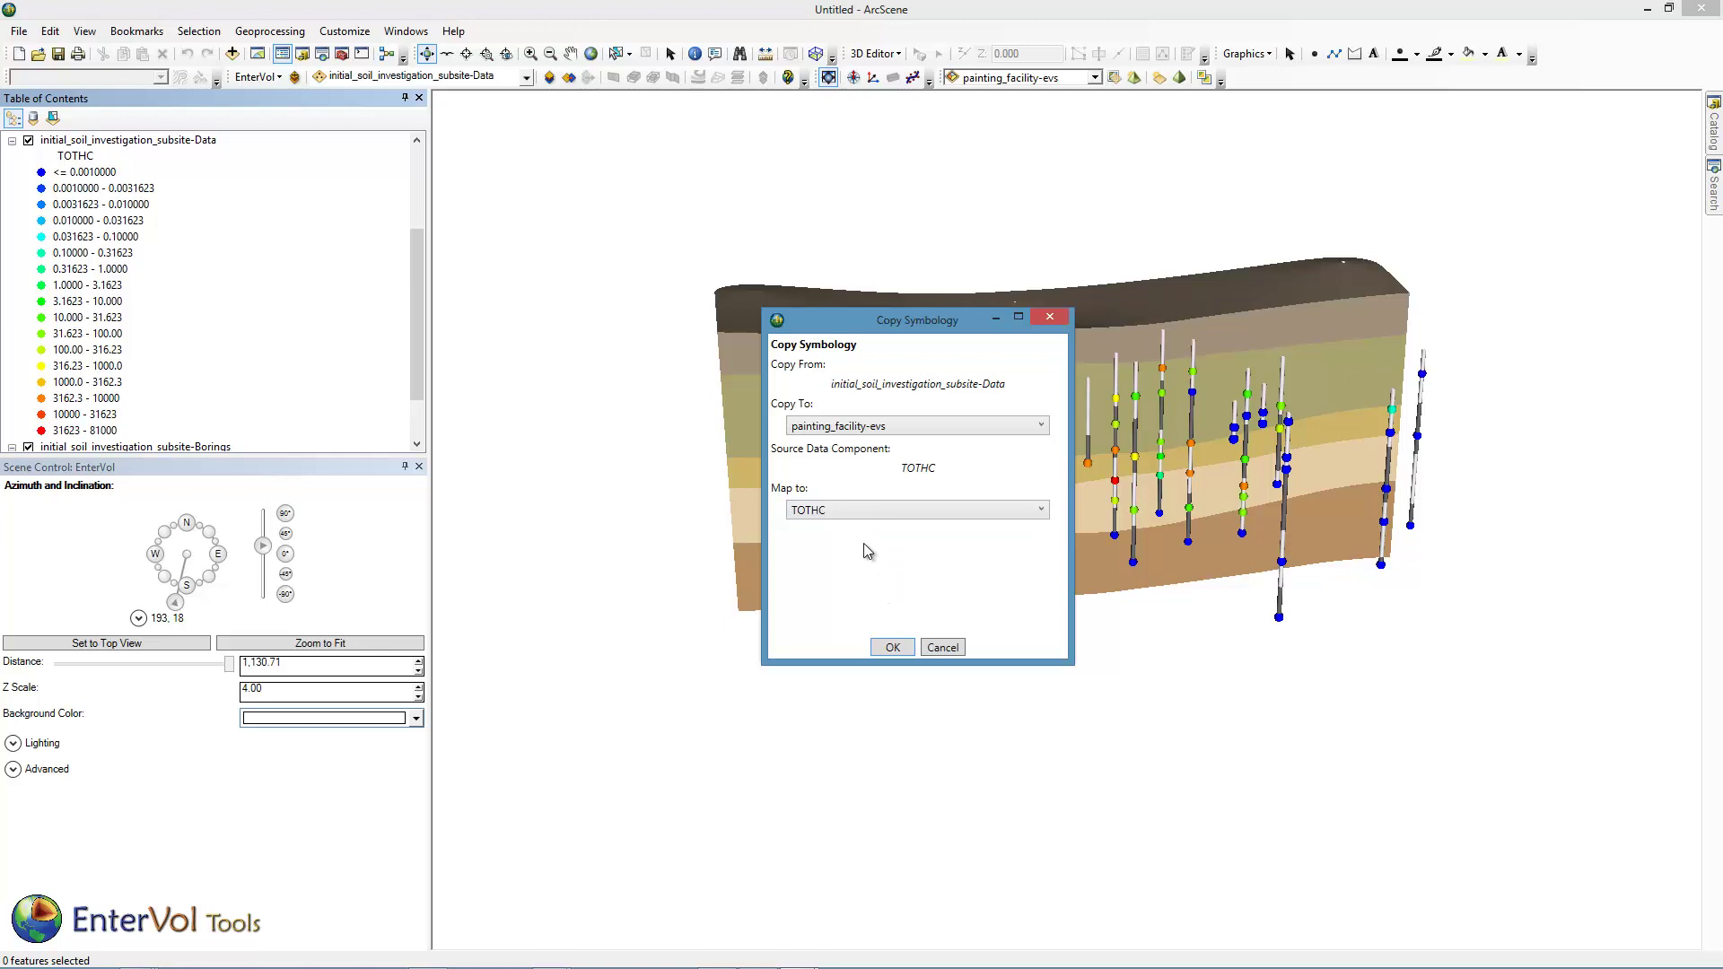
pyautogui.click(891, 649)
pyautogui.click(890, 647)
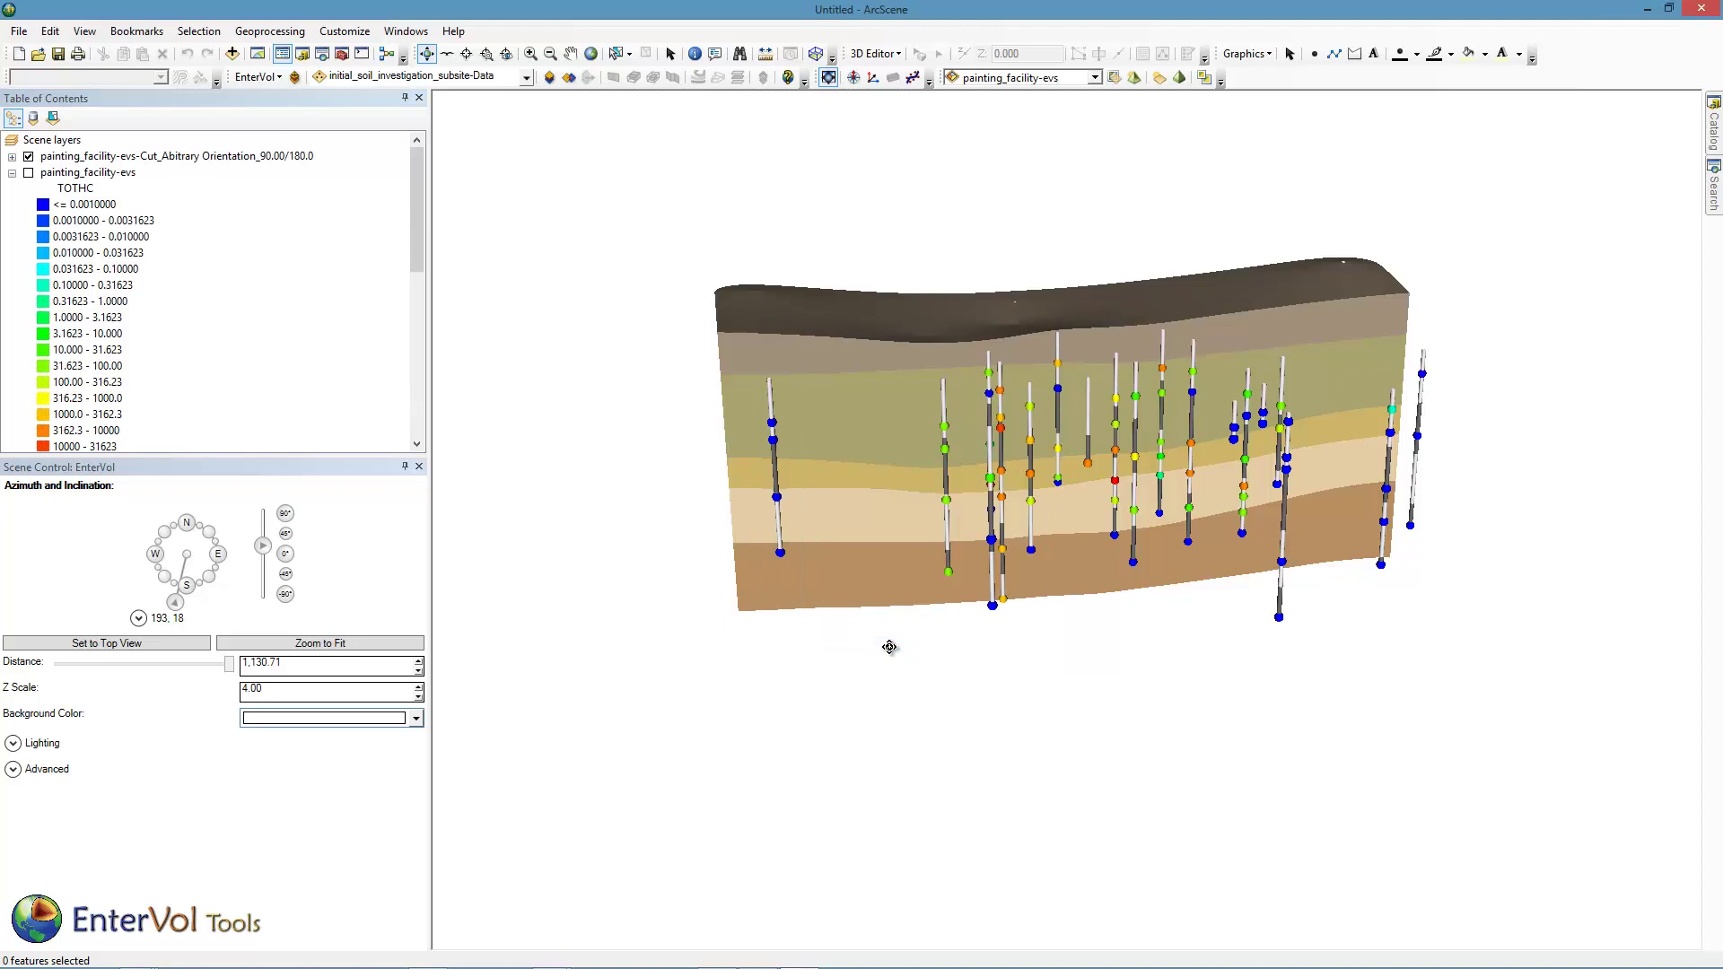
# - Build a plume from painting_facility-evs subset by TOTHC, including data above level 5
pyautogui.click(526, 77)
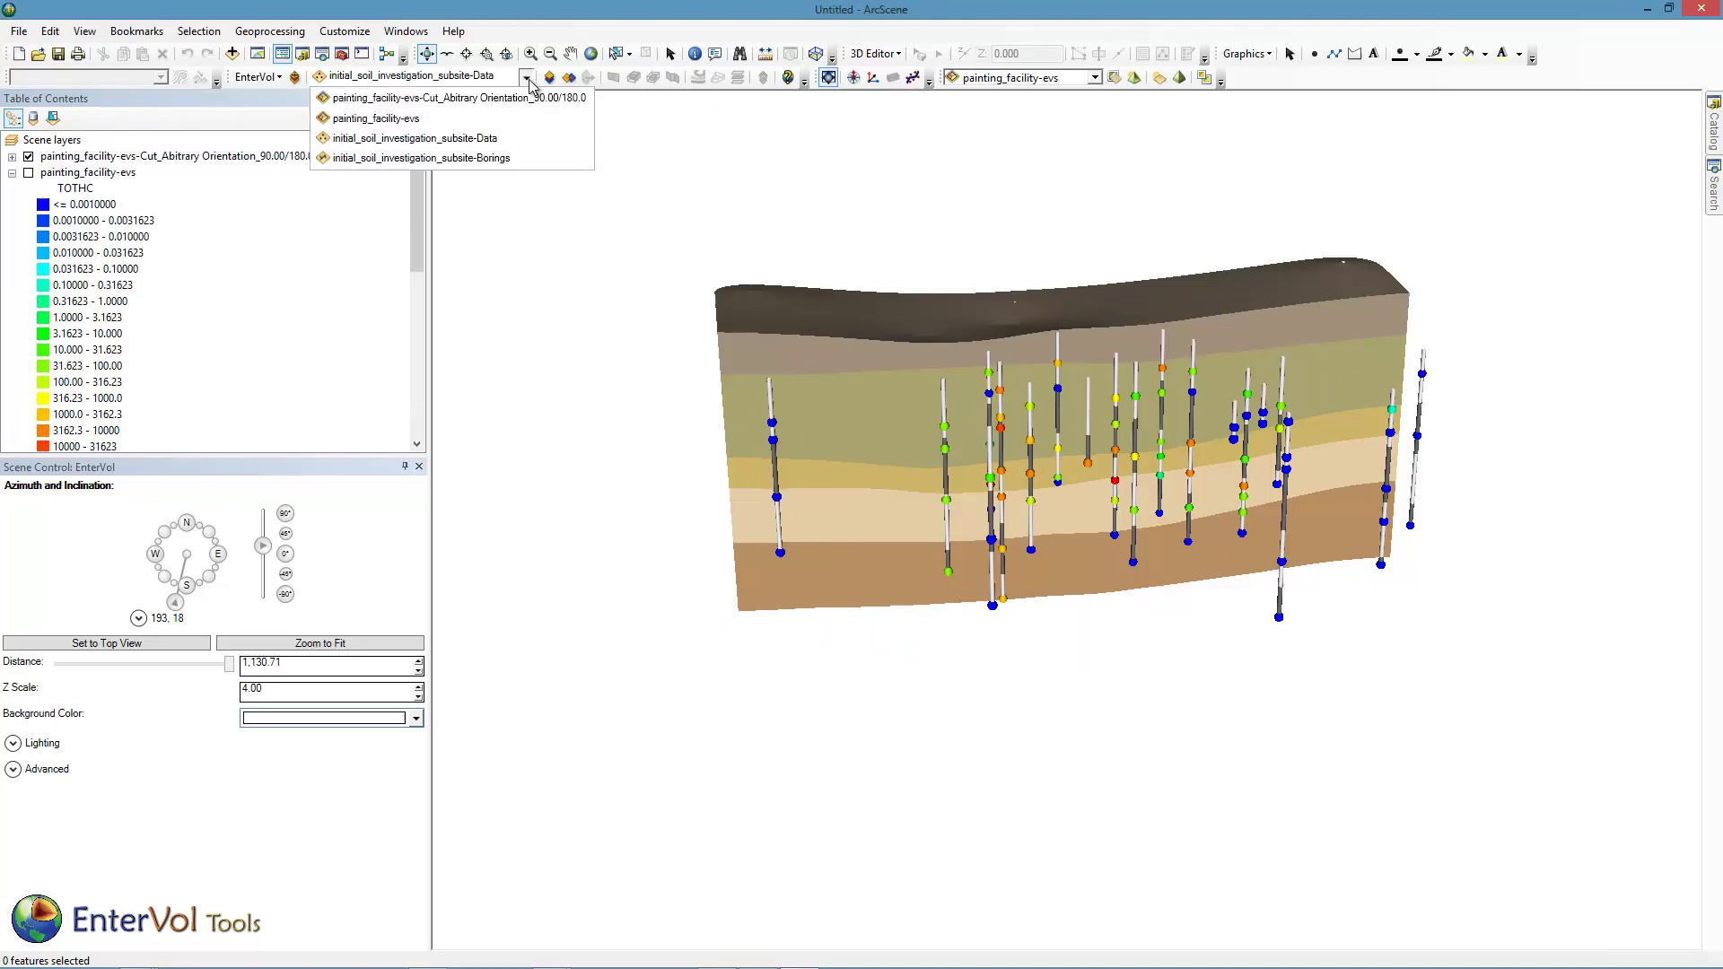
pyautogui.click(411, 120)
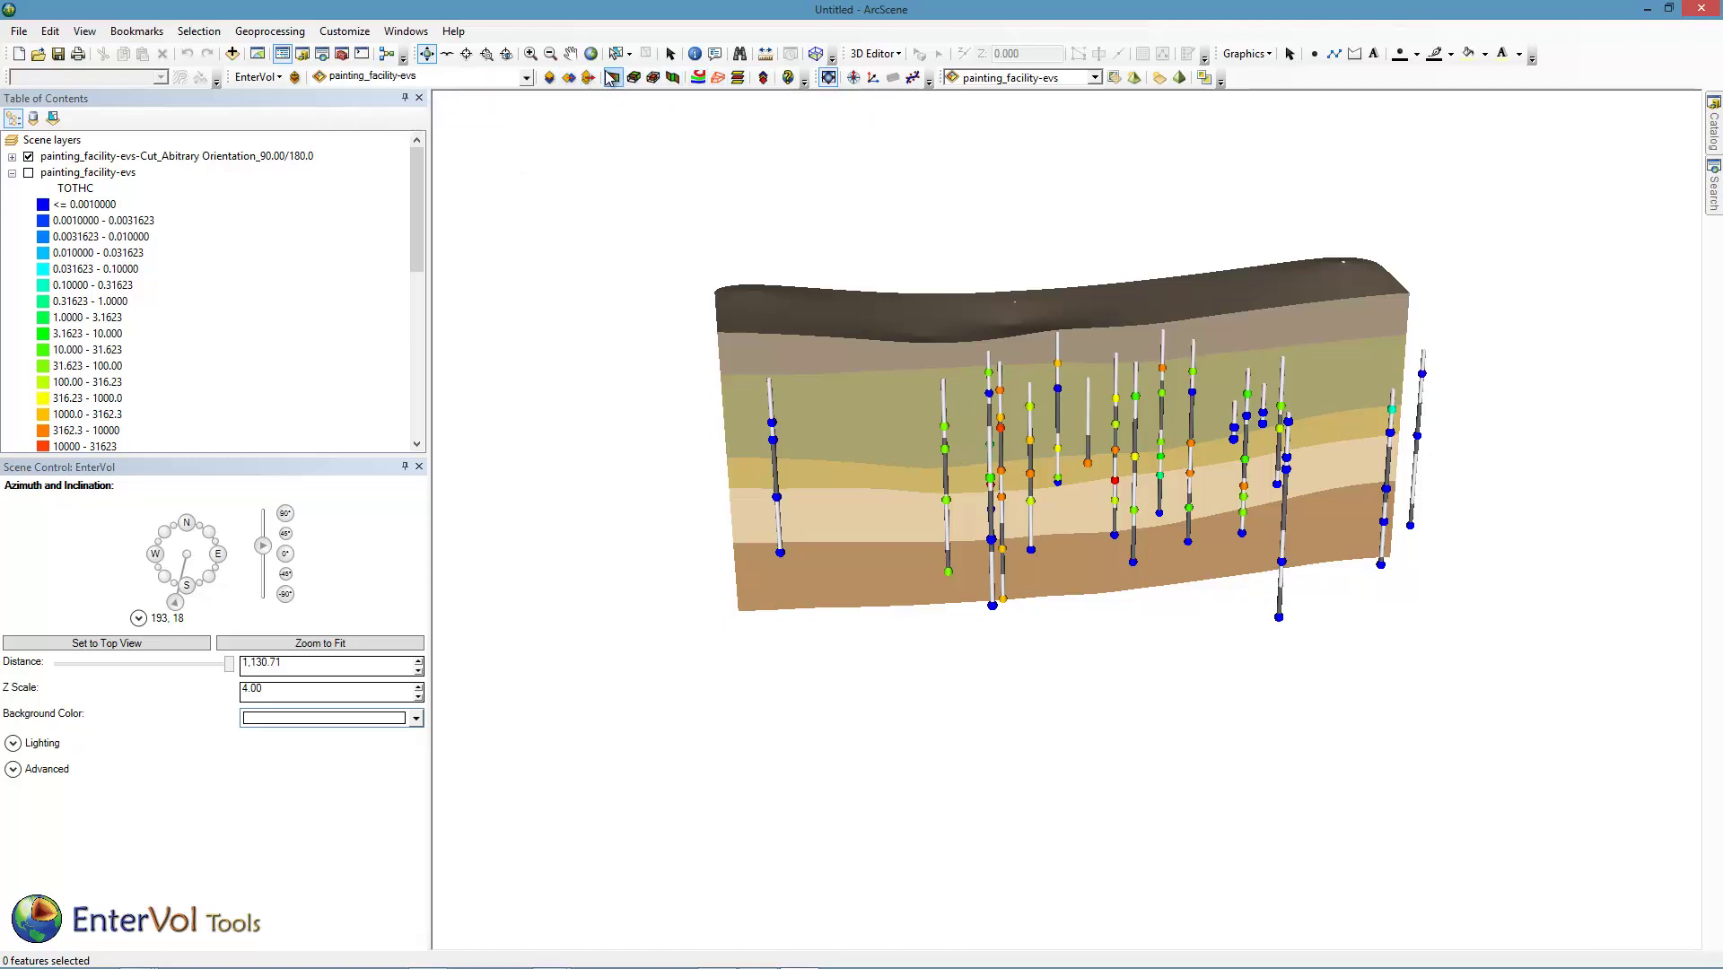
pyautogui.click(655, 78)
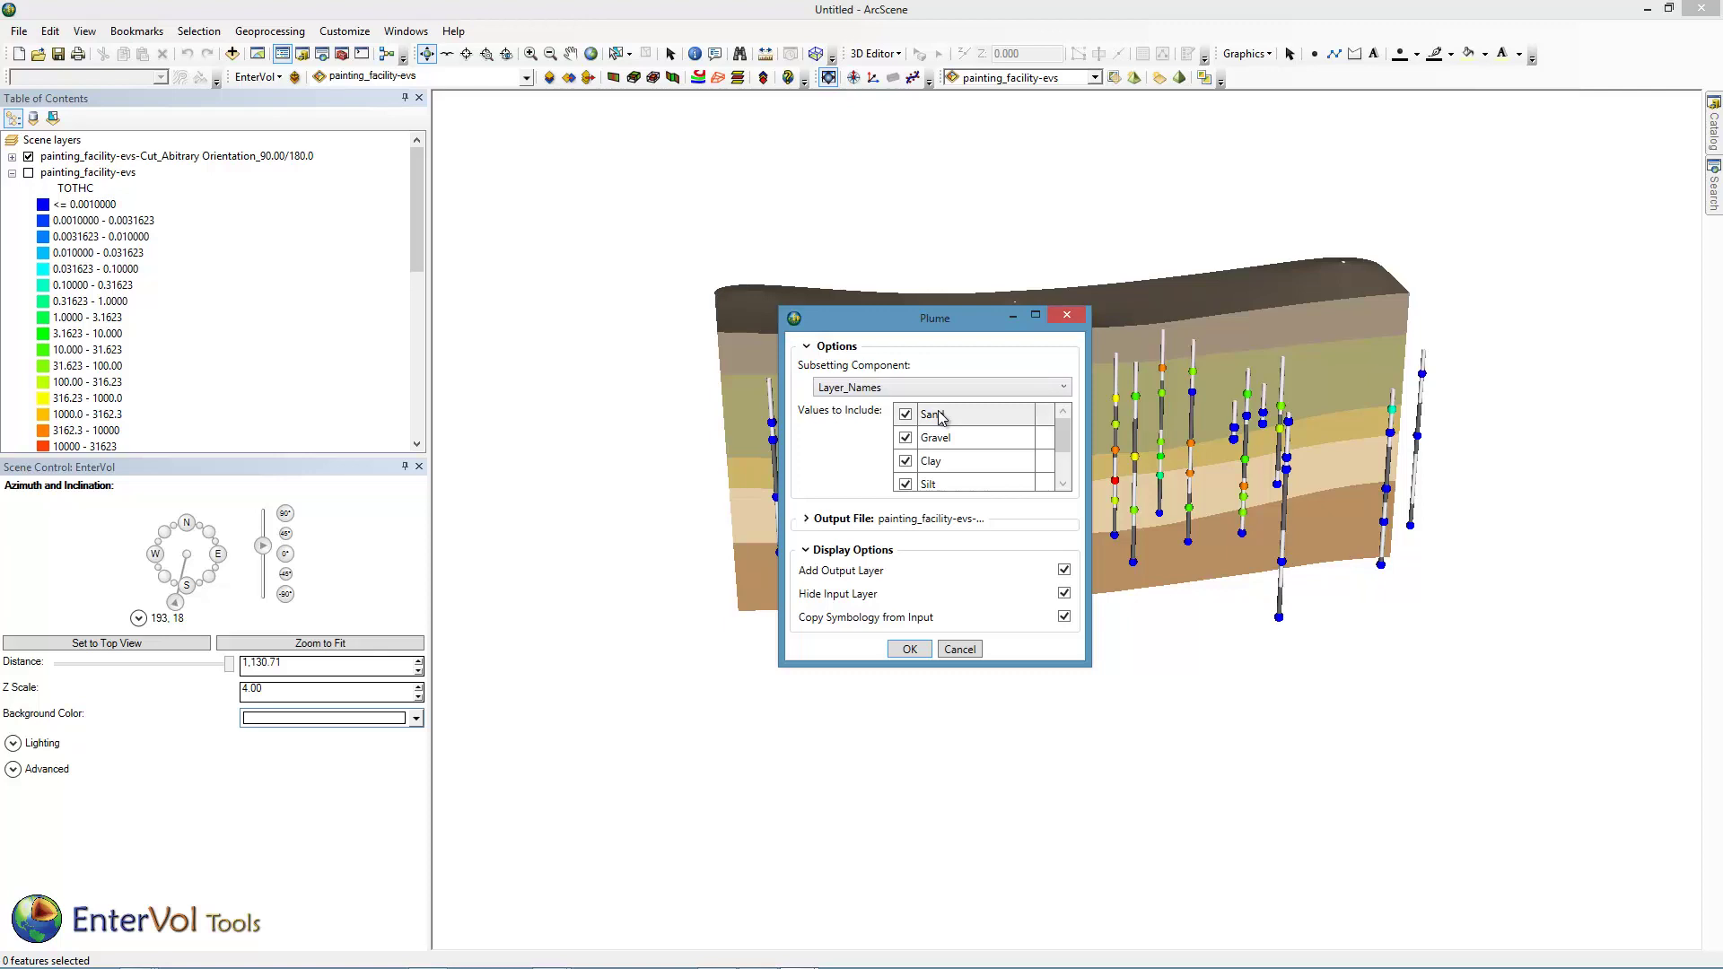
pyautogui.click(927, 386)
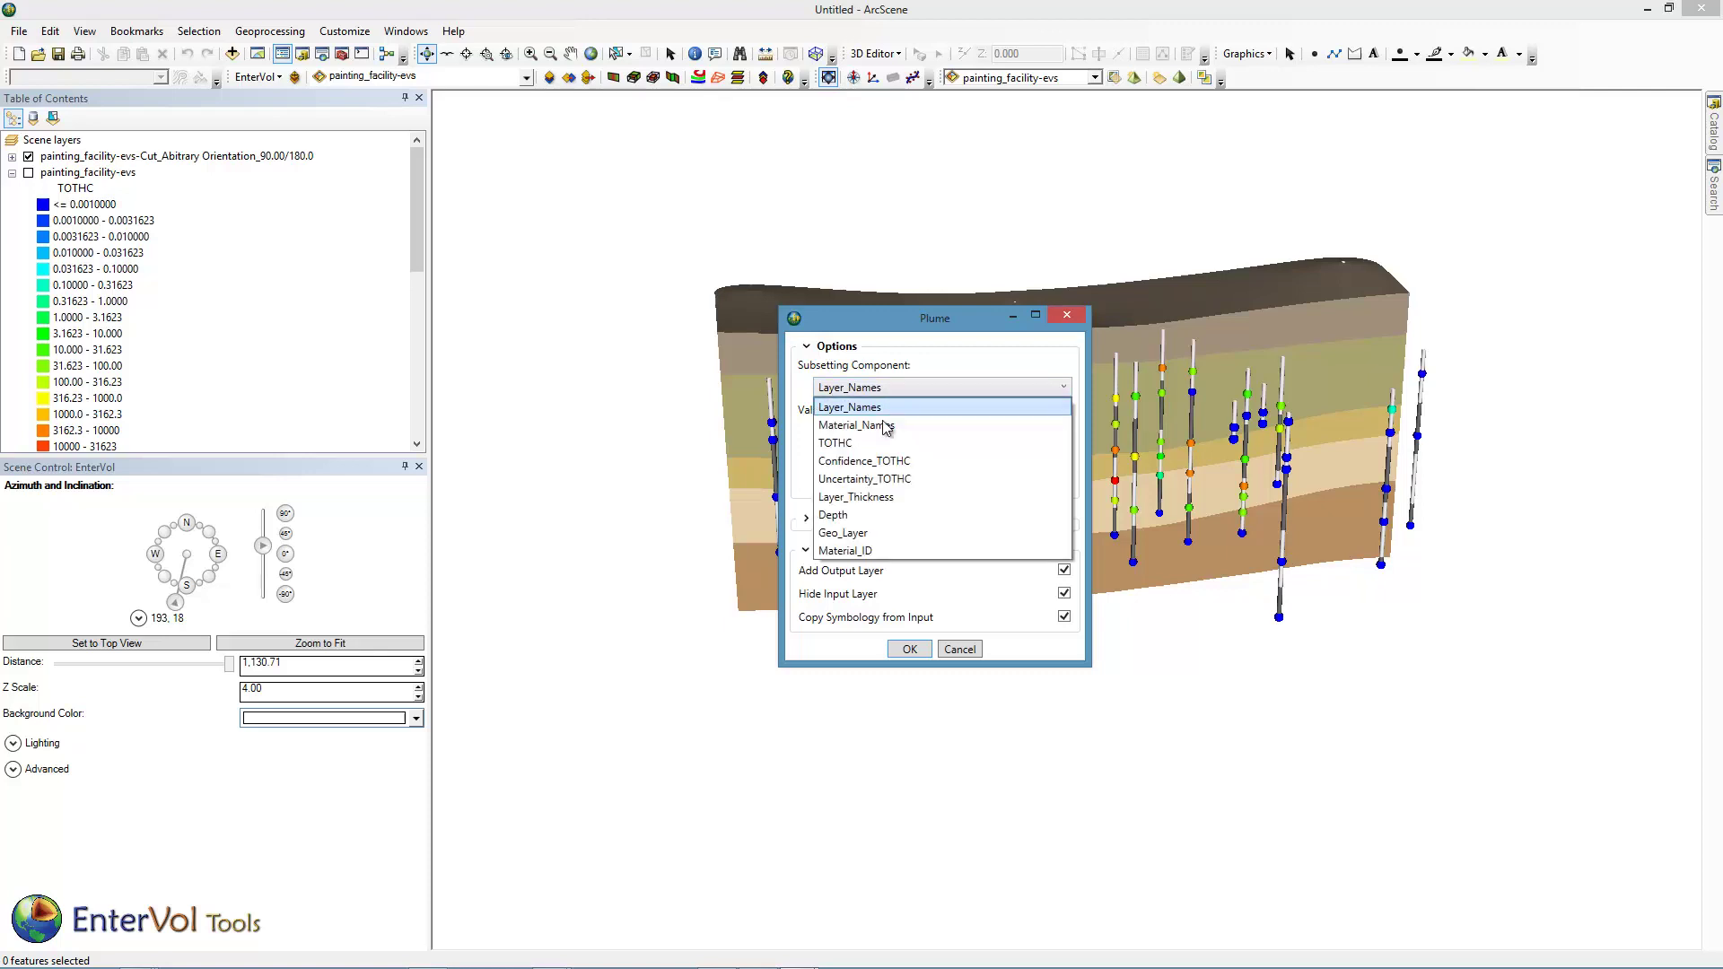
pyautogui.click(865, 443)
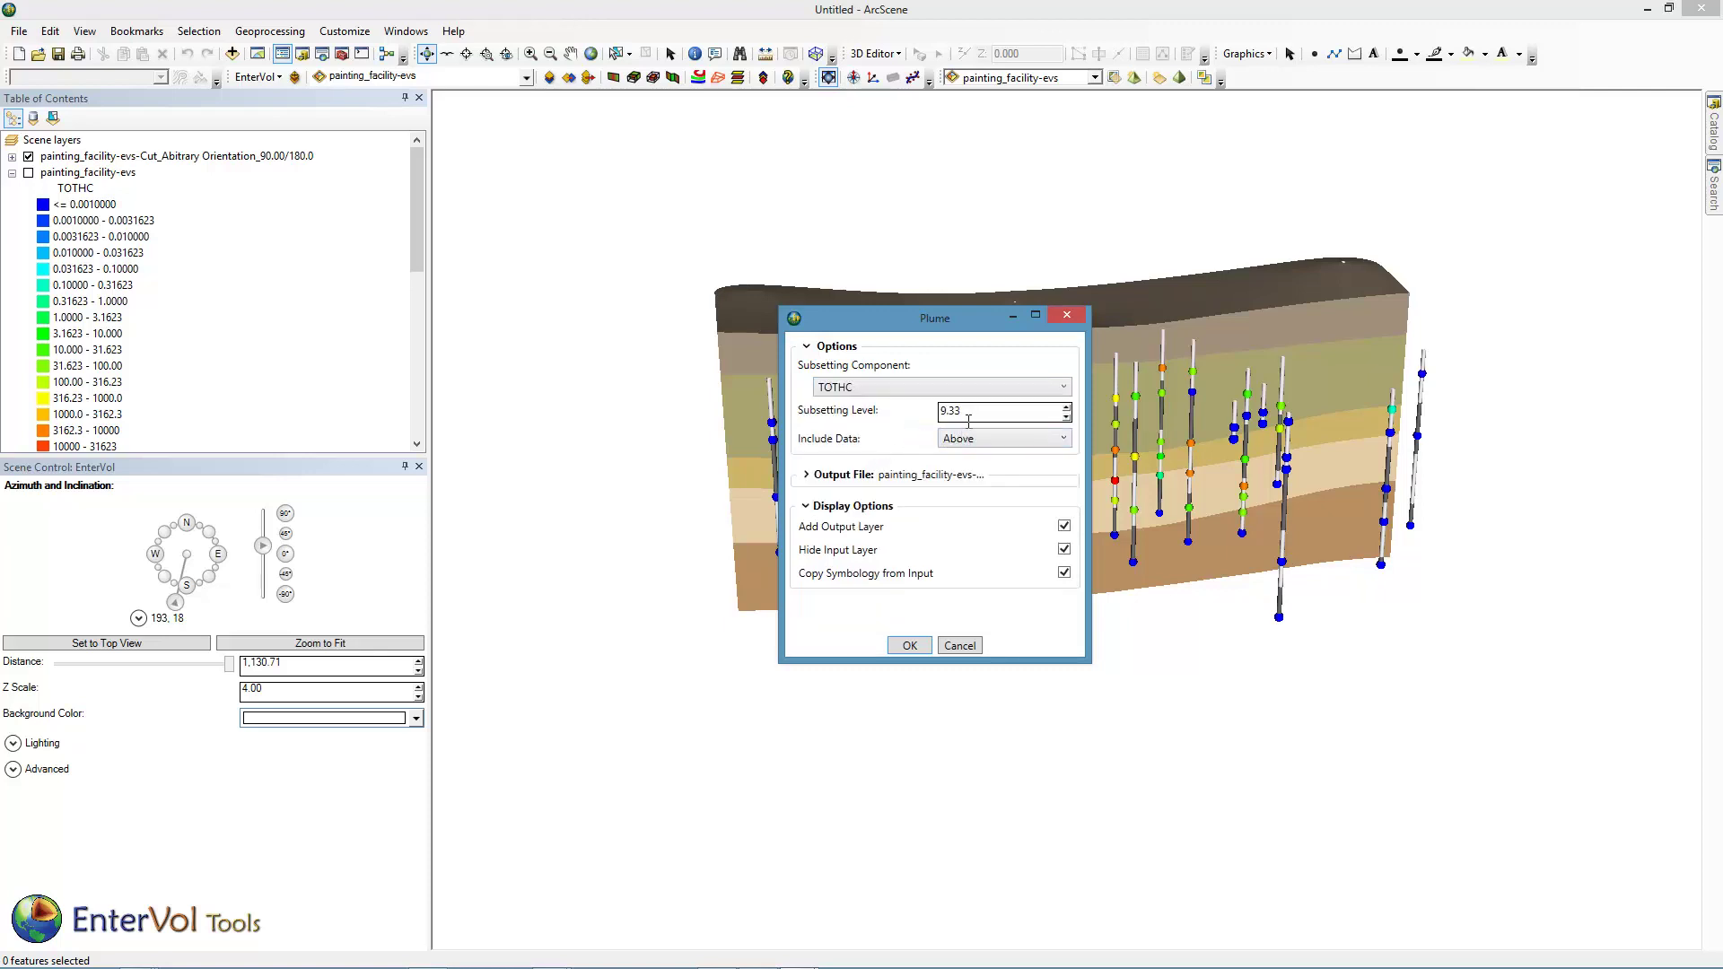
pyautogui.moveTo(972, 415); pyautogui.dragTo(940, 422)
pyautogui.write('5')
pyautogui.click(908, 645)
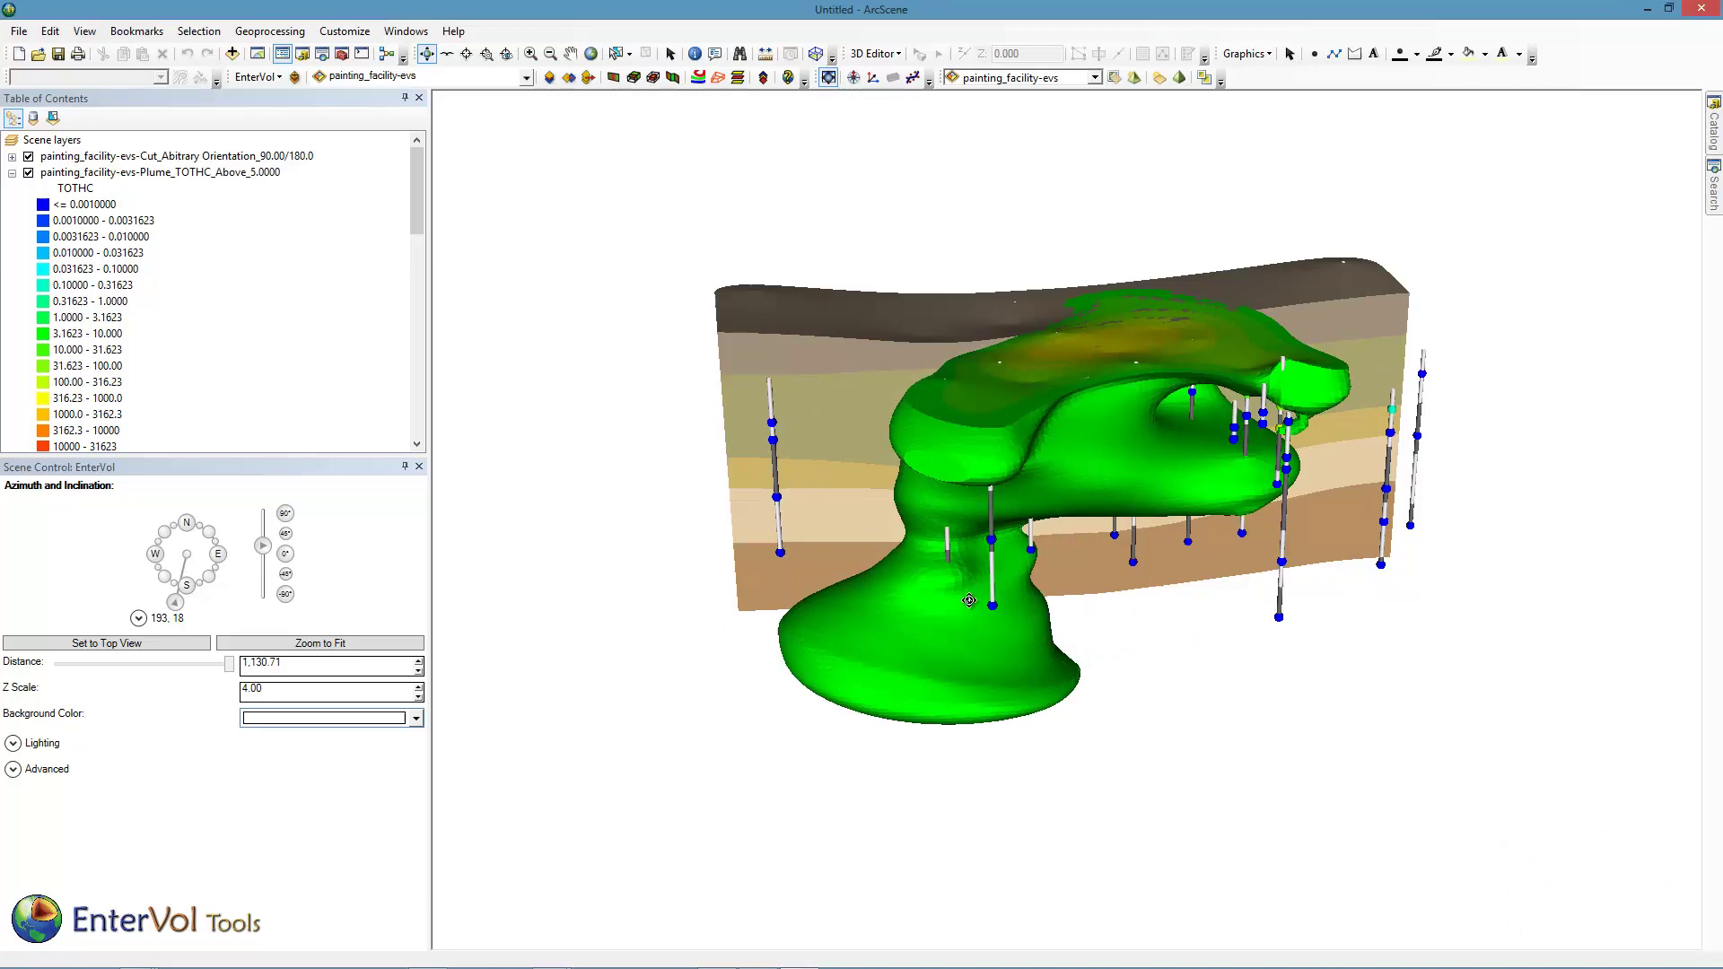
# - Orbit to the new plume and collapse the plume and painting_facility-evs legends
pyautogui.moveTo(963, 550); pyautogui.dragTo(900, 553)
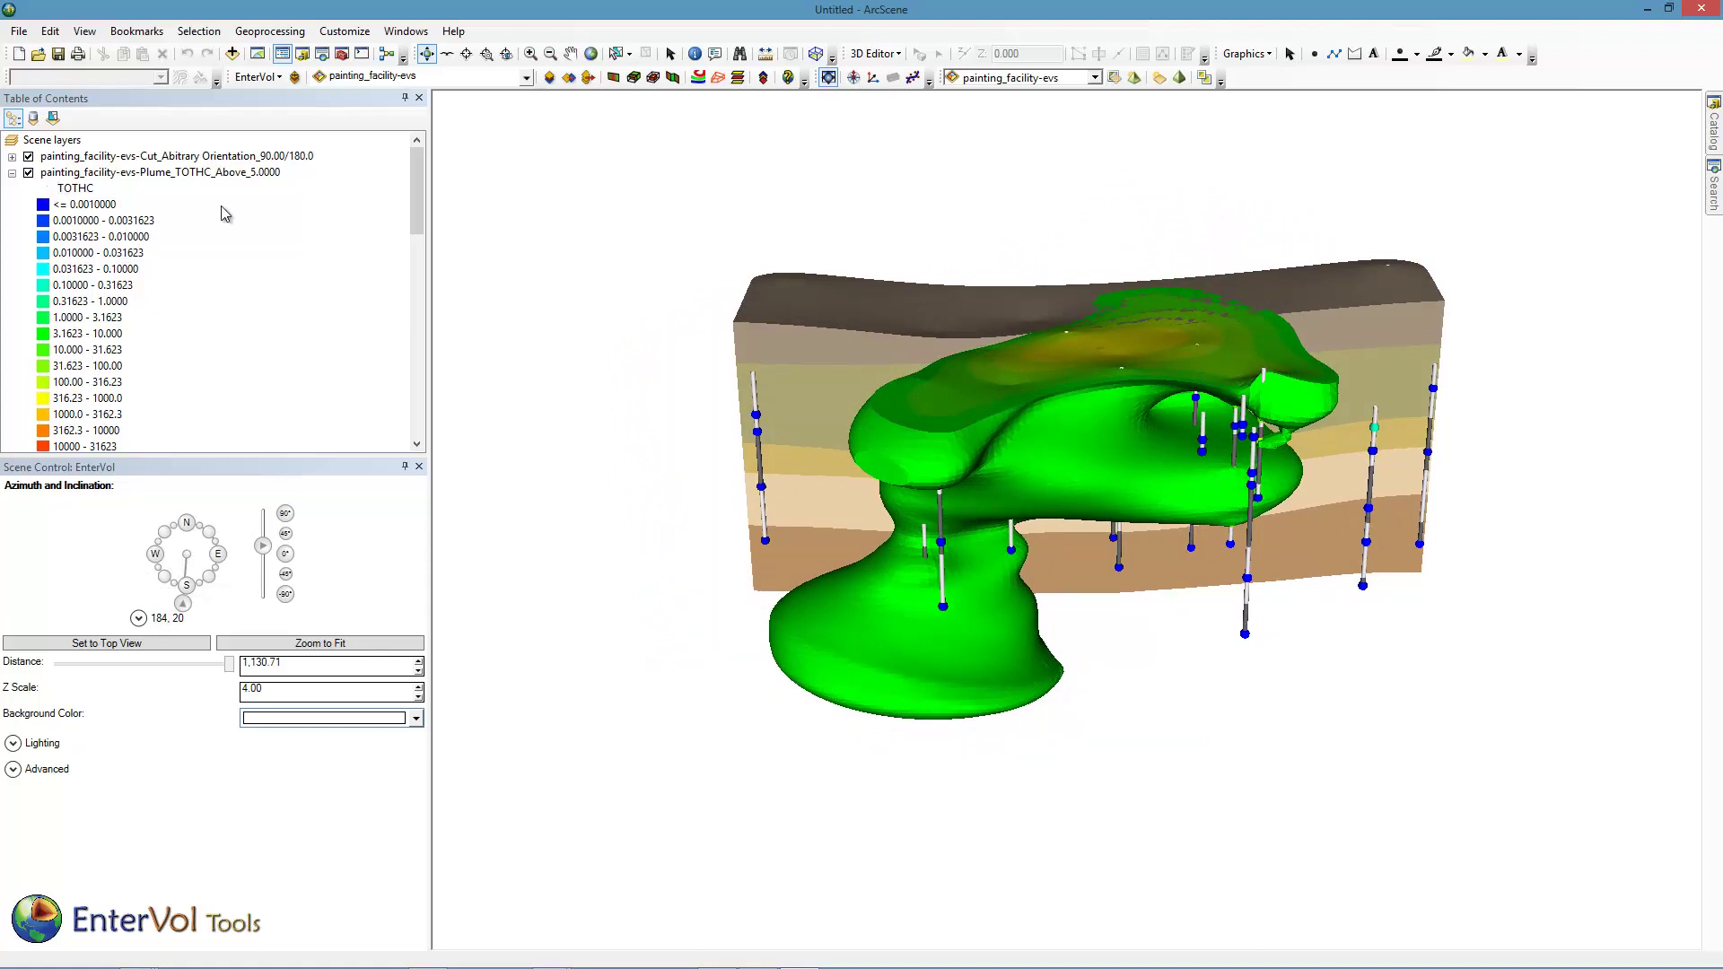
pyautogui.moveTo(422, 164)
pyautogui.mouseDown()
pyautogui.moveTo(421, 211)
pyautogui.moveTo(422, 161)
pyautogui.mouseUp()
pyautogui.click(12, 172)
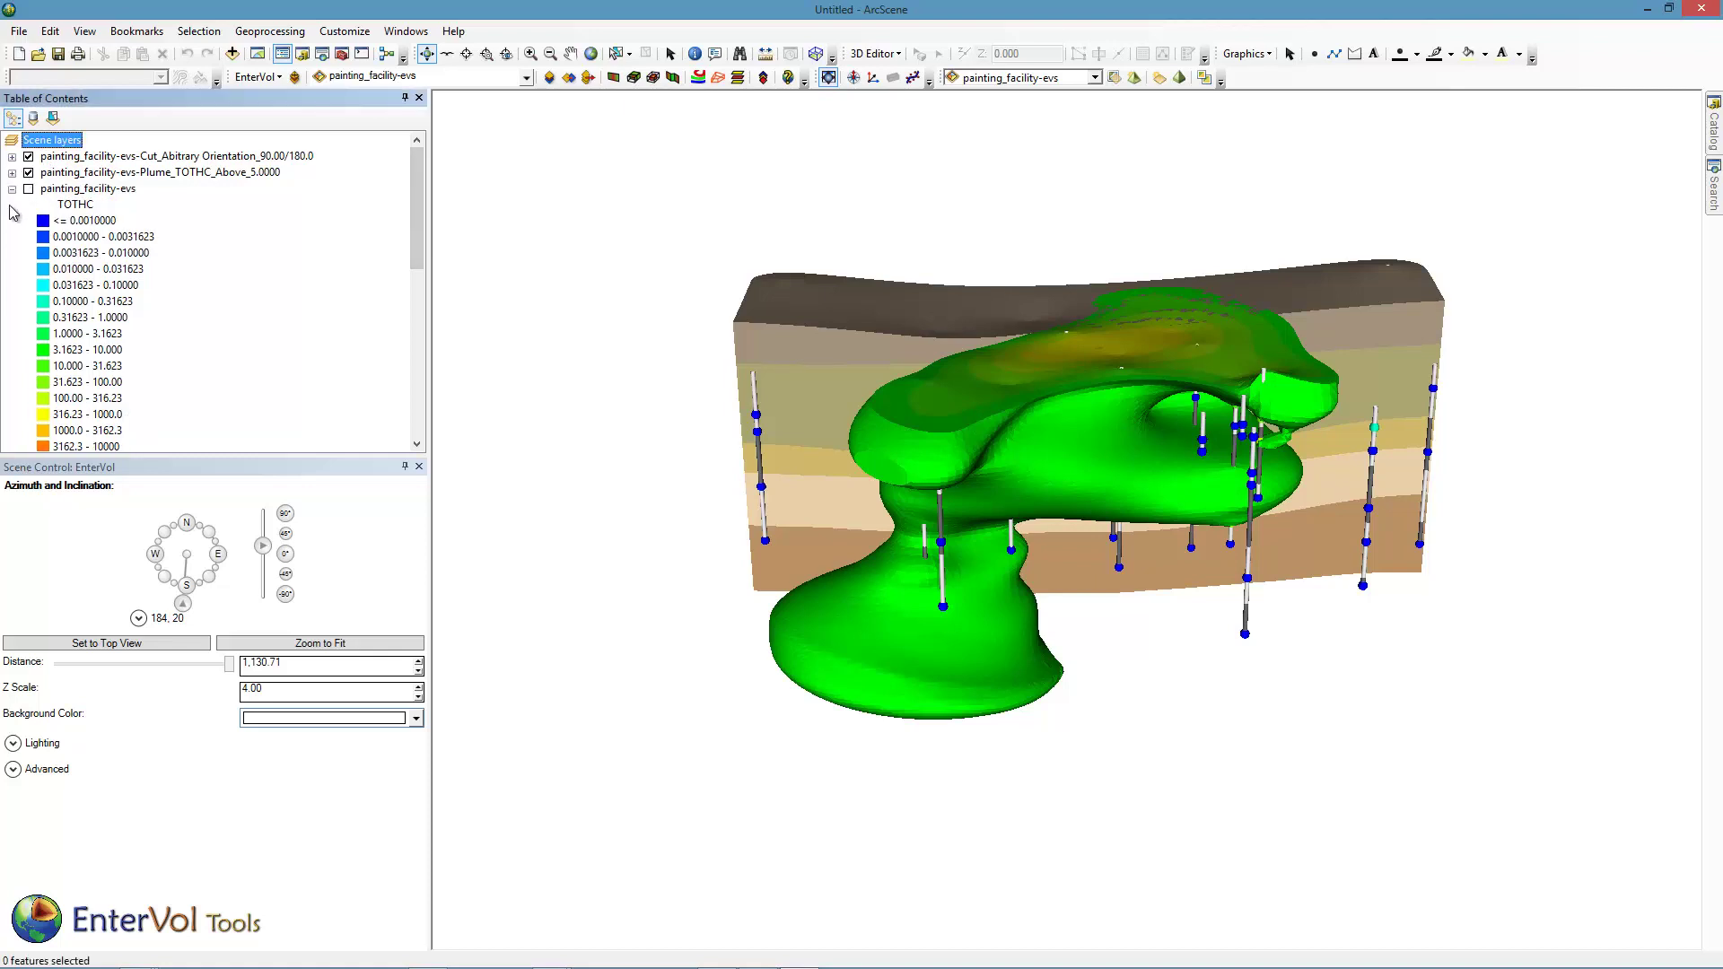
pyautogui.click(12, 189)
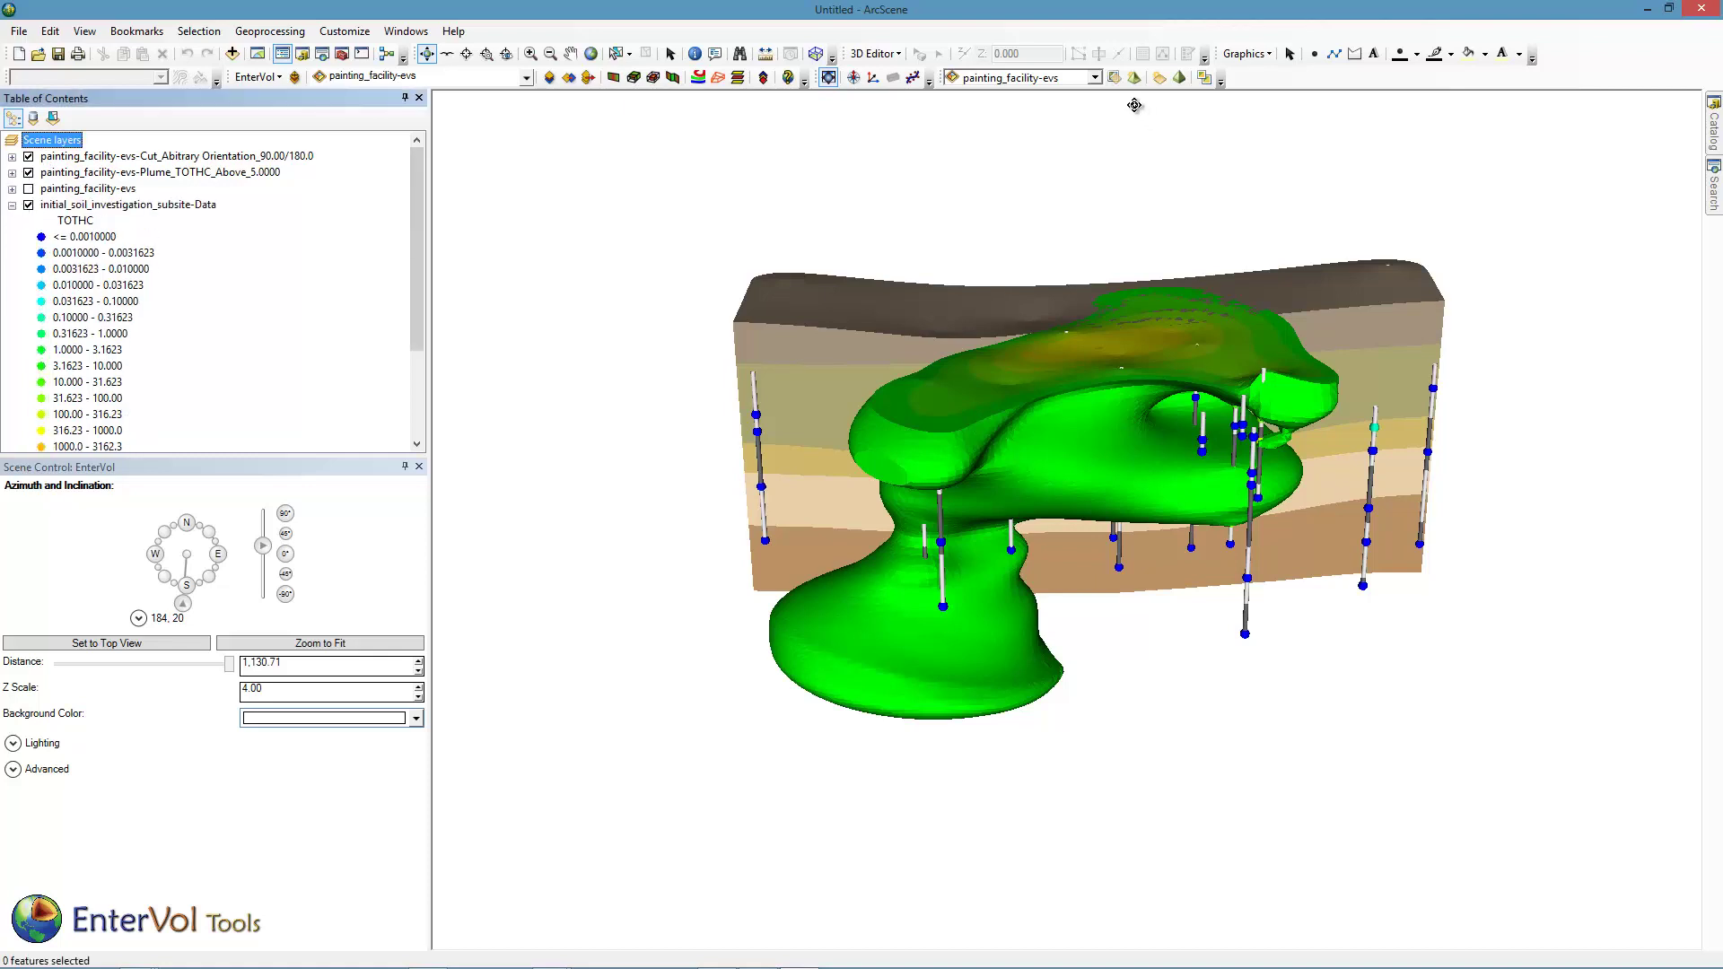
# - Set the plume layer's transparency to 40% and orbit around it
pyautogui.click(1095, 77)
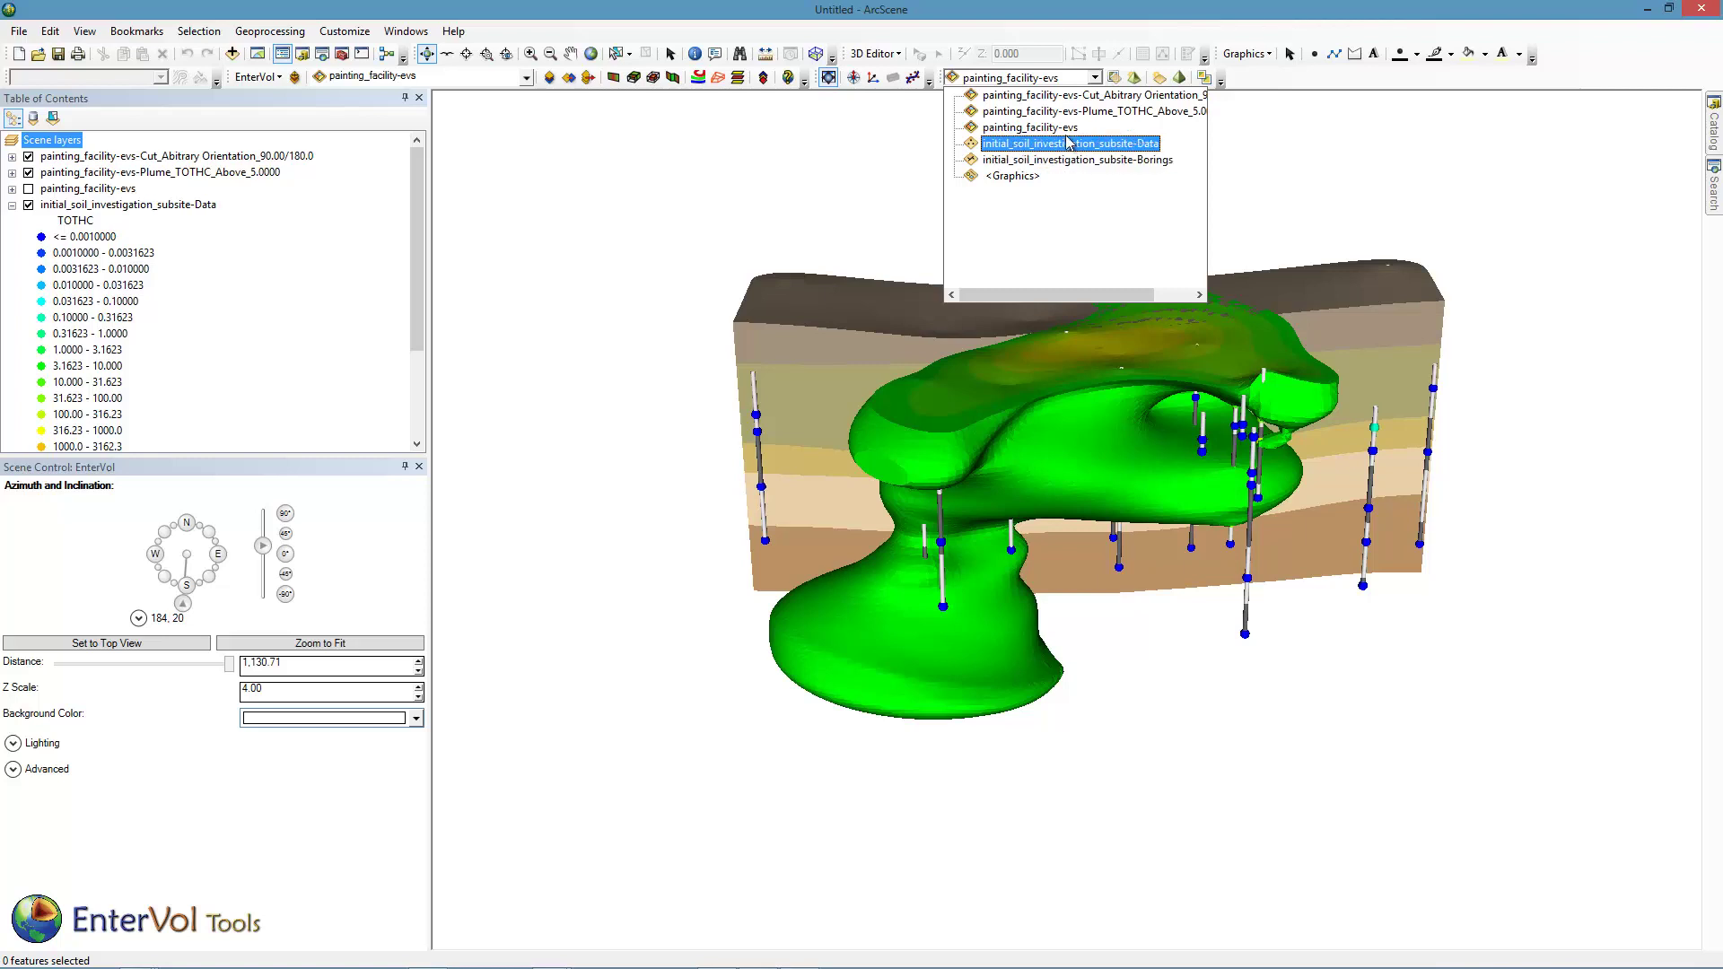
pyautogui.click(1068, 112)
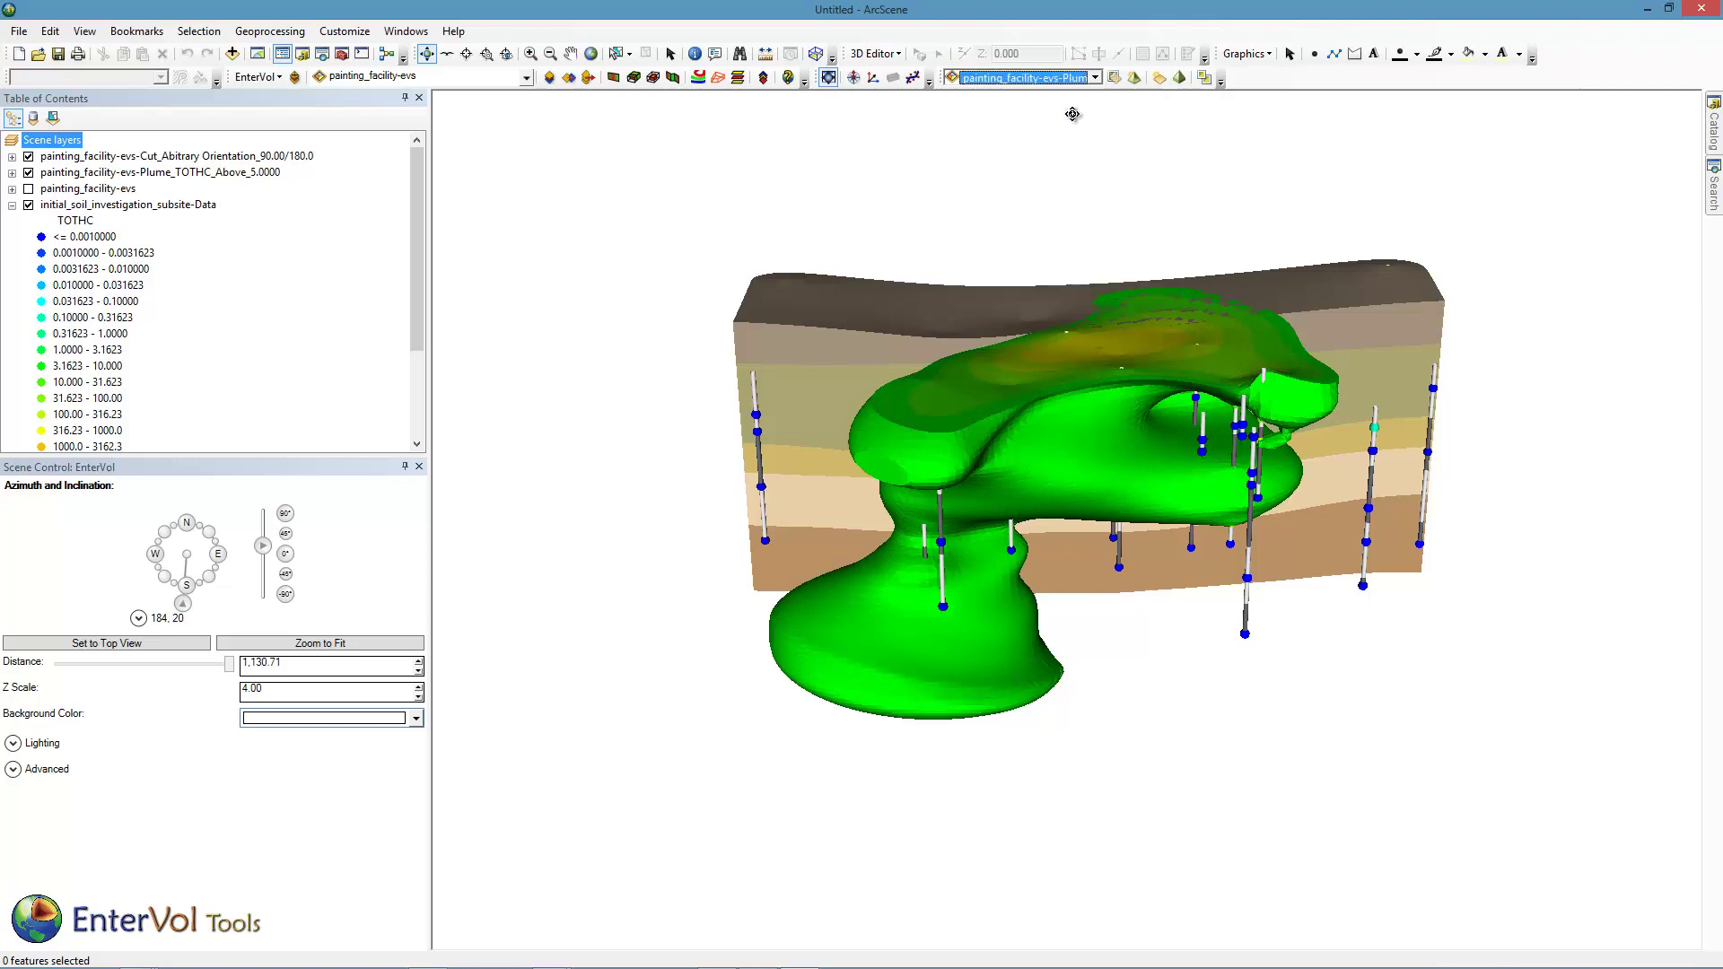
pyautogui.click(1135, 81)
pyautogui.moveTo(1171, 206); pyautogui.dragTo(1179, 175)
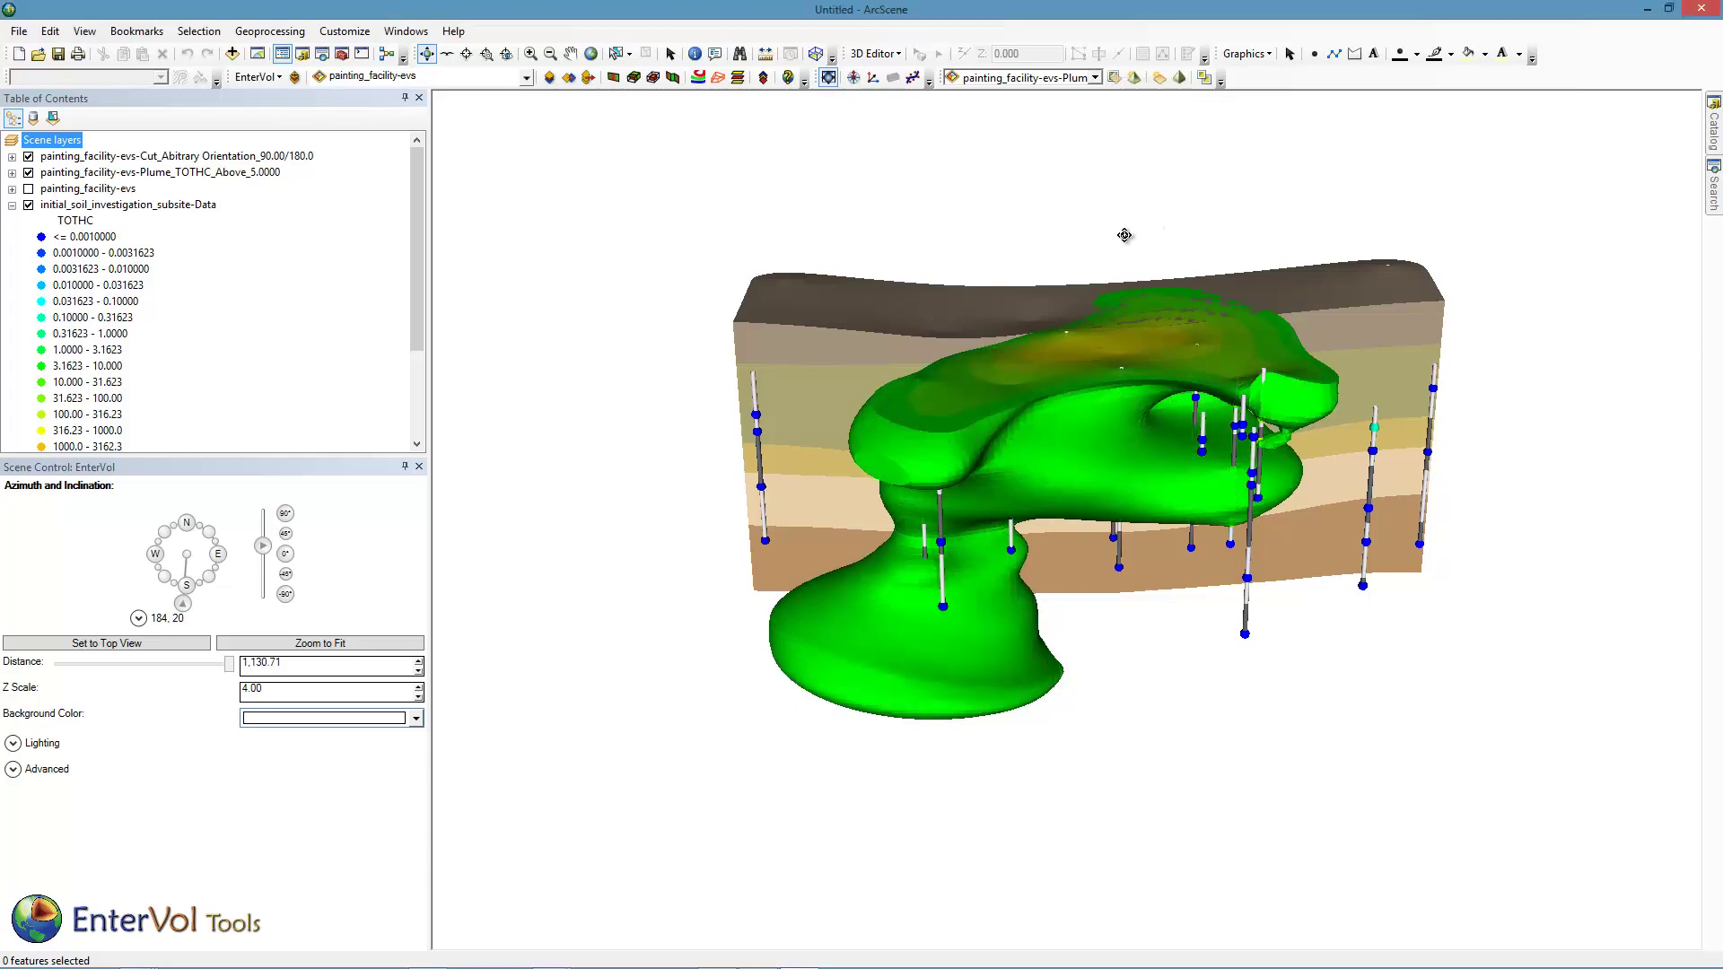
pyautogui.moveTo(946, 307); pyautogui.dragTo(1047, 392)
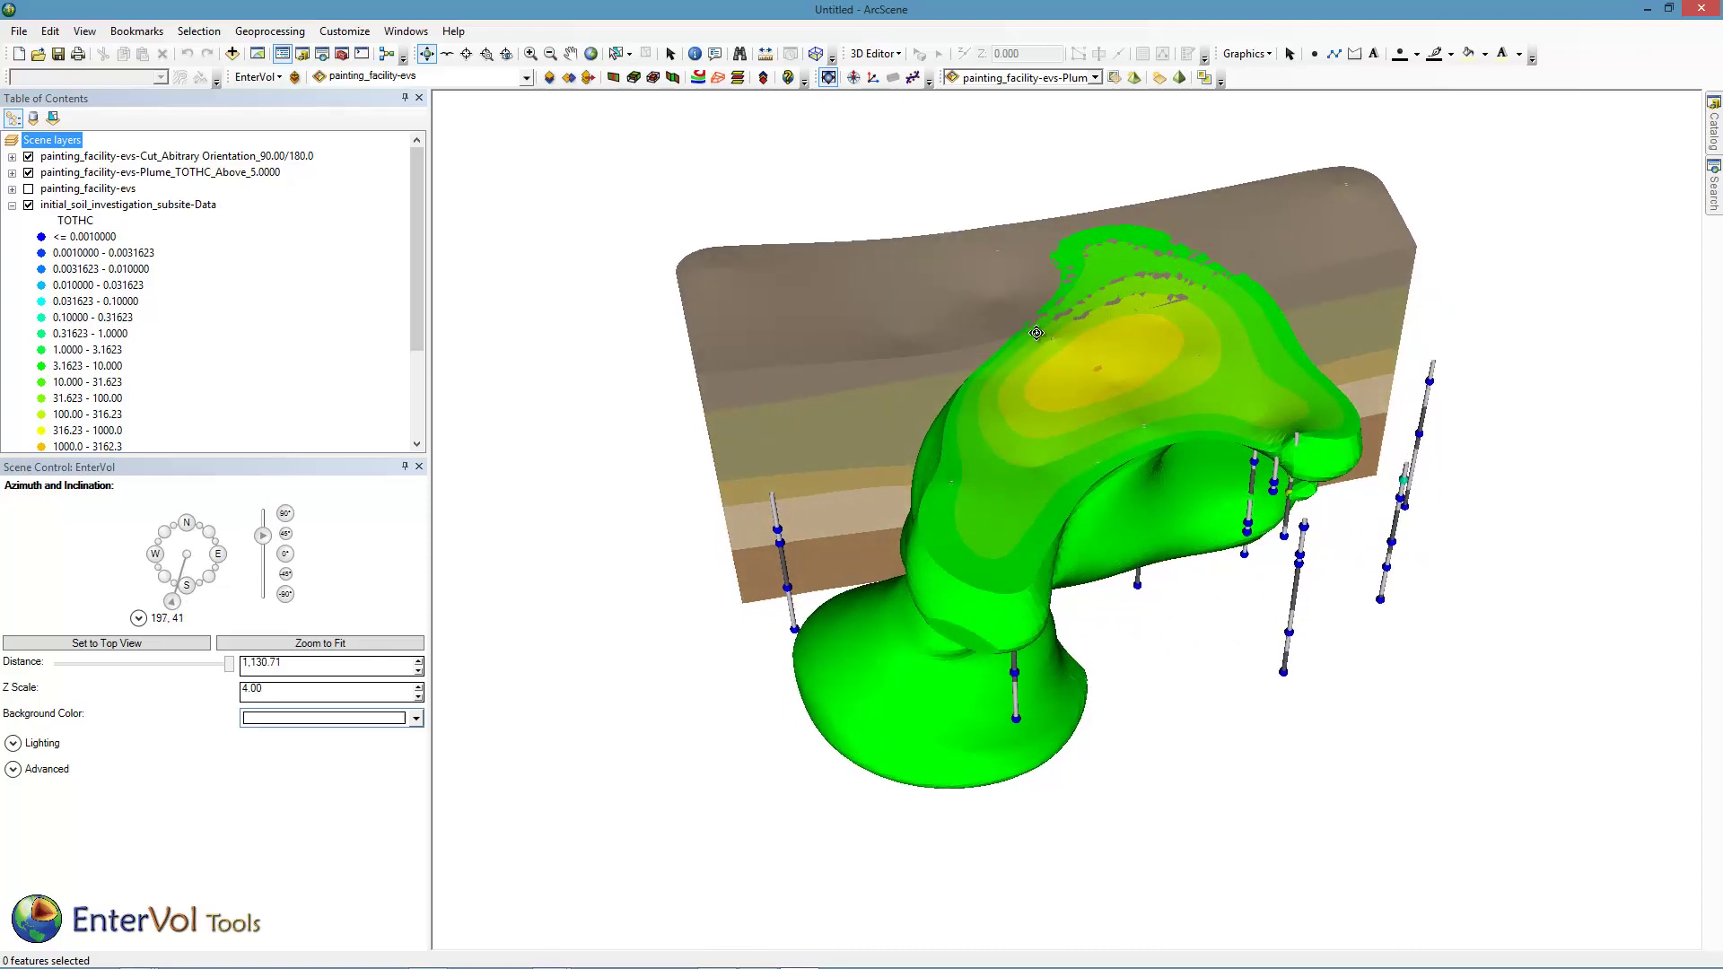
pyautogui.moveTo(1038, 334); pyautogui.dragTo(1133, 327)
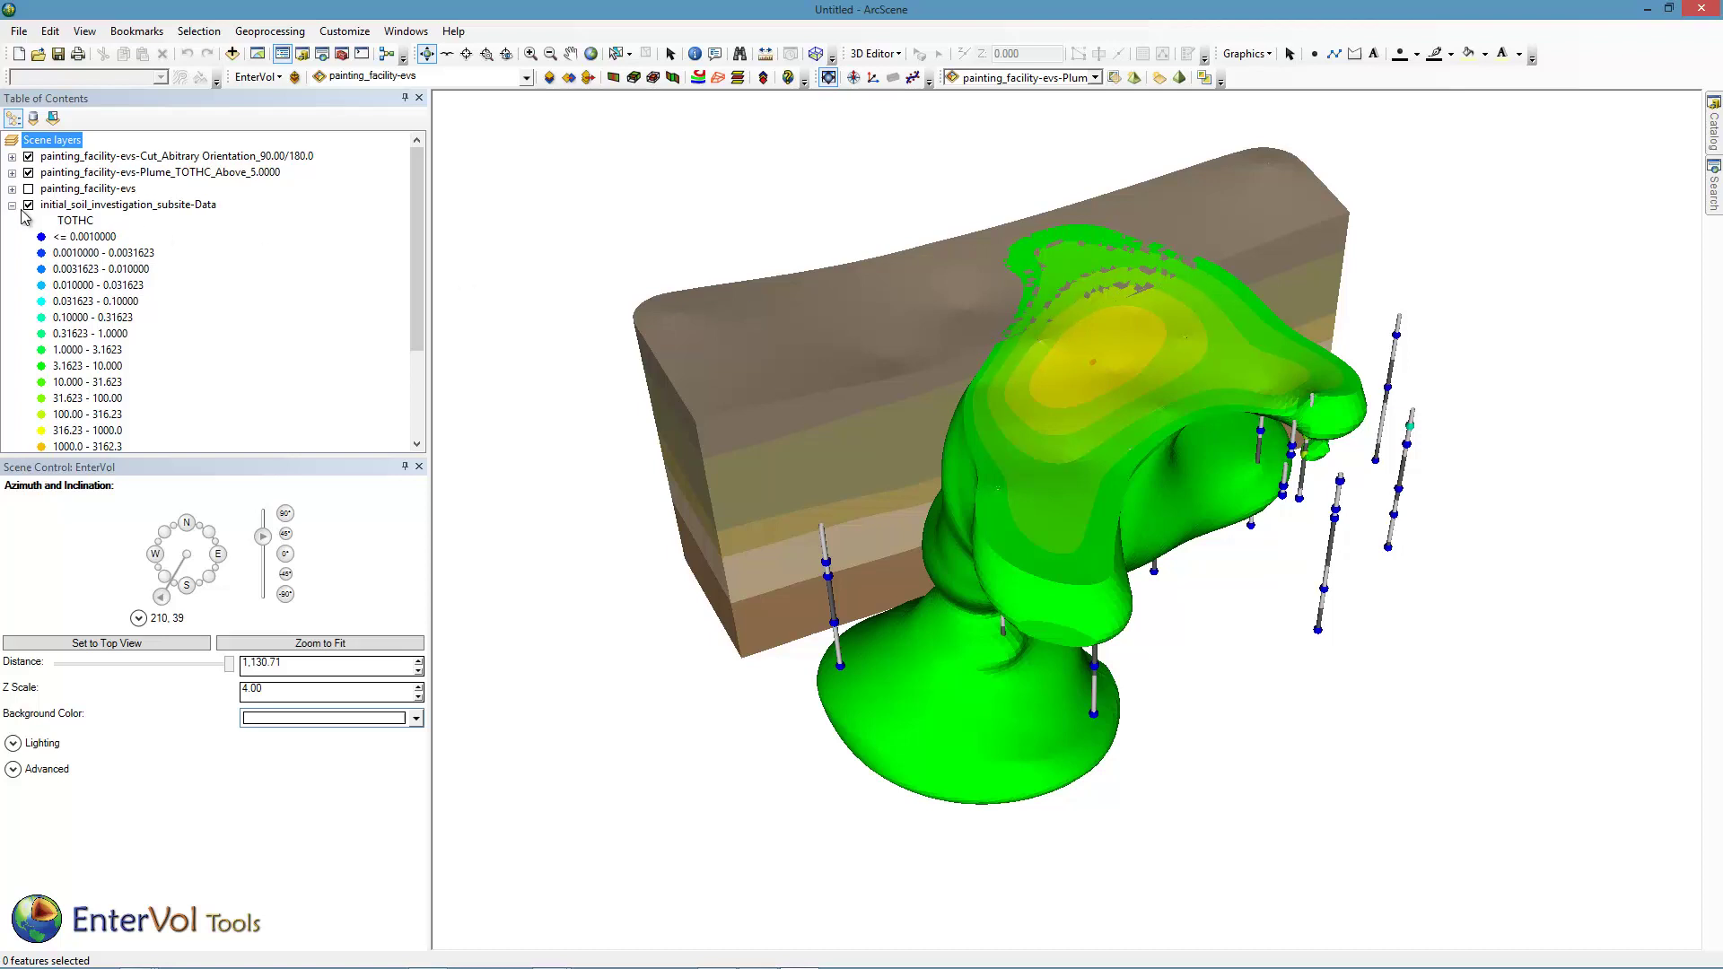
# - Cut the plume layer with a reversed plane at direction 180 and dip 1
pyautogui.click(524, 78)
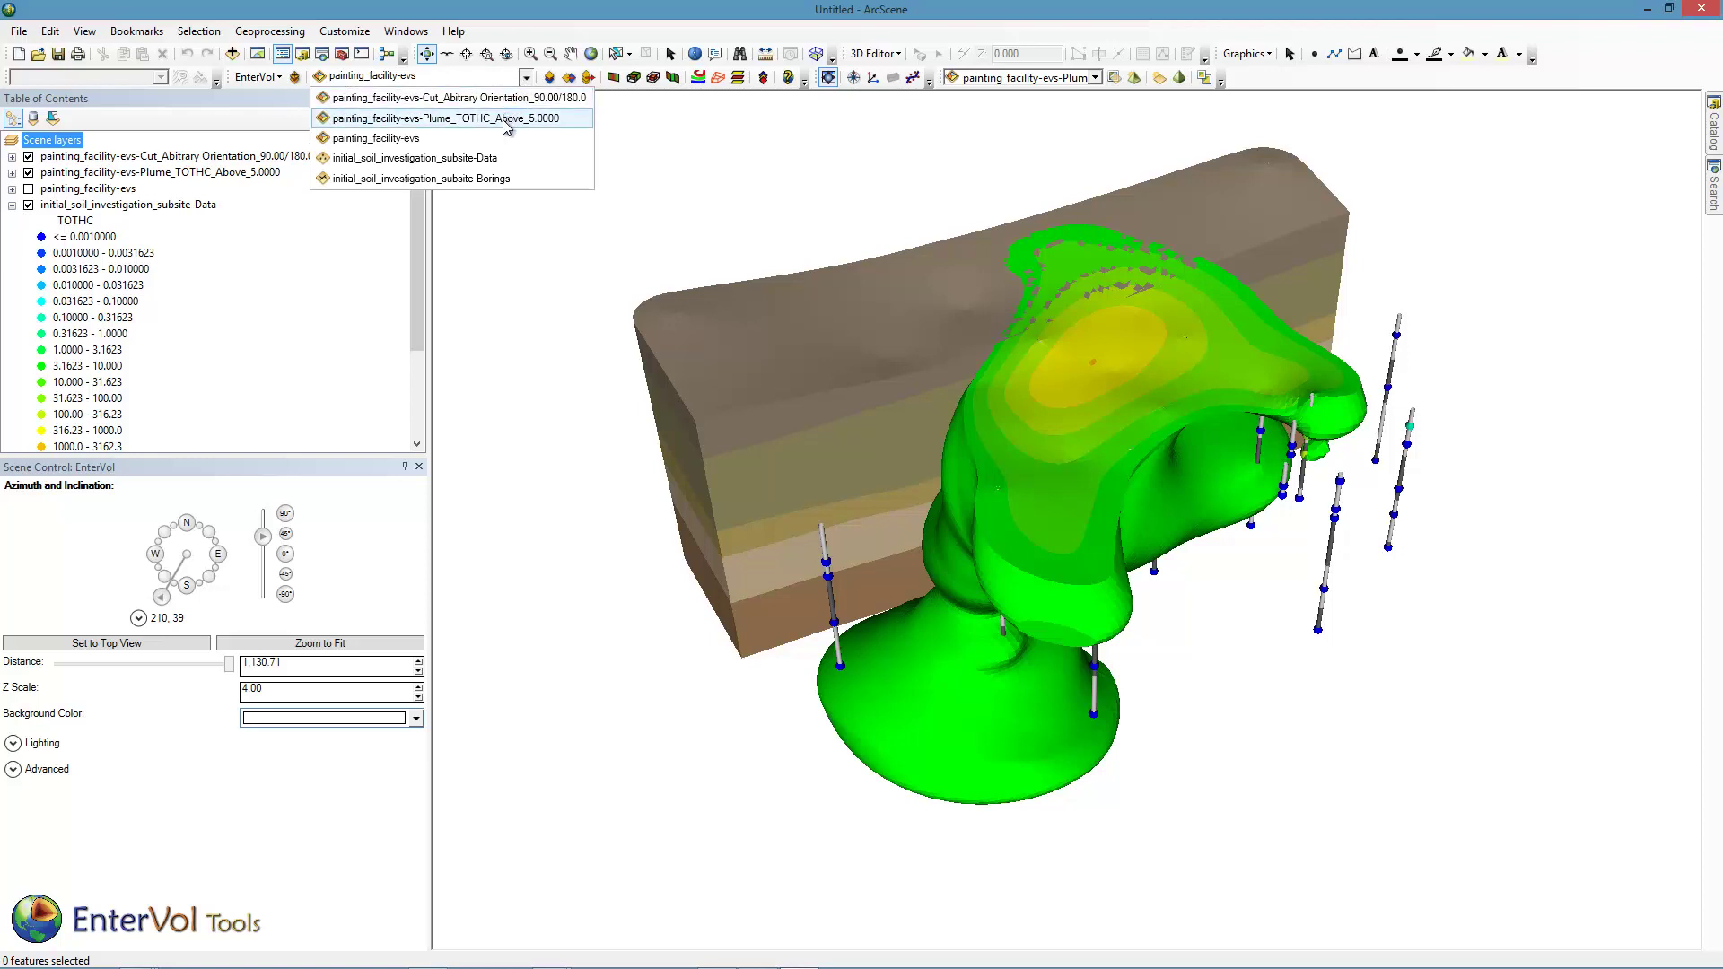
pyautogui.click(504, 122)
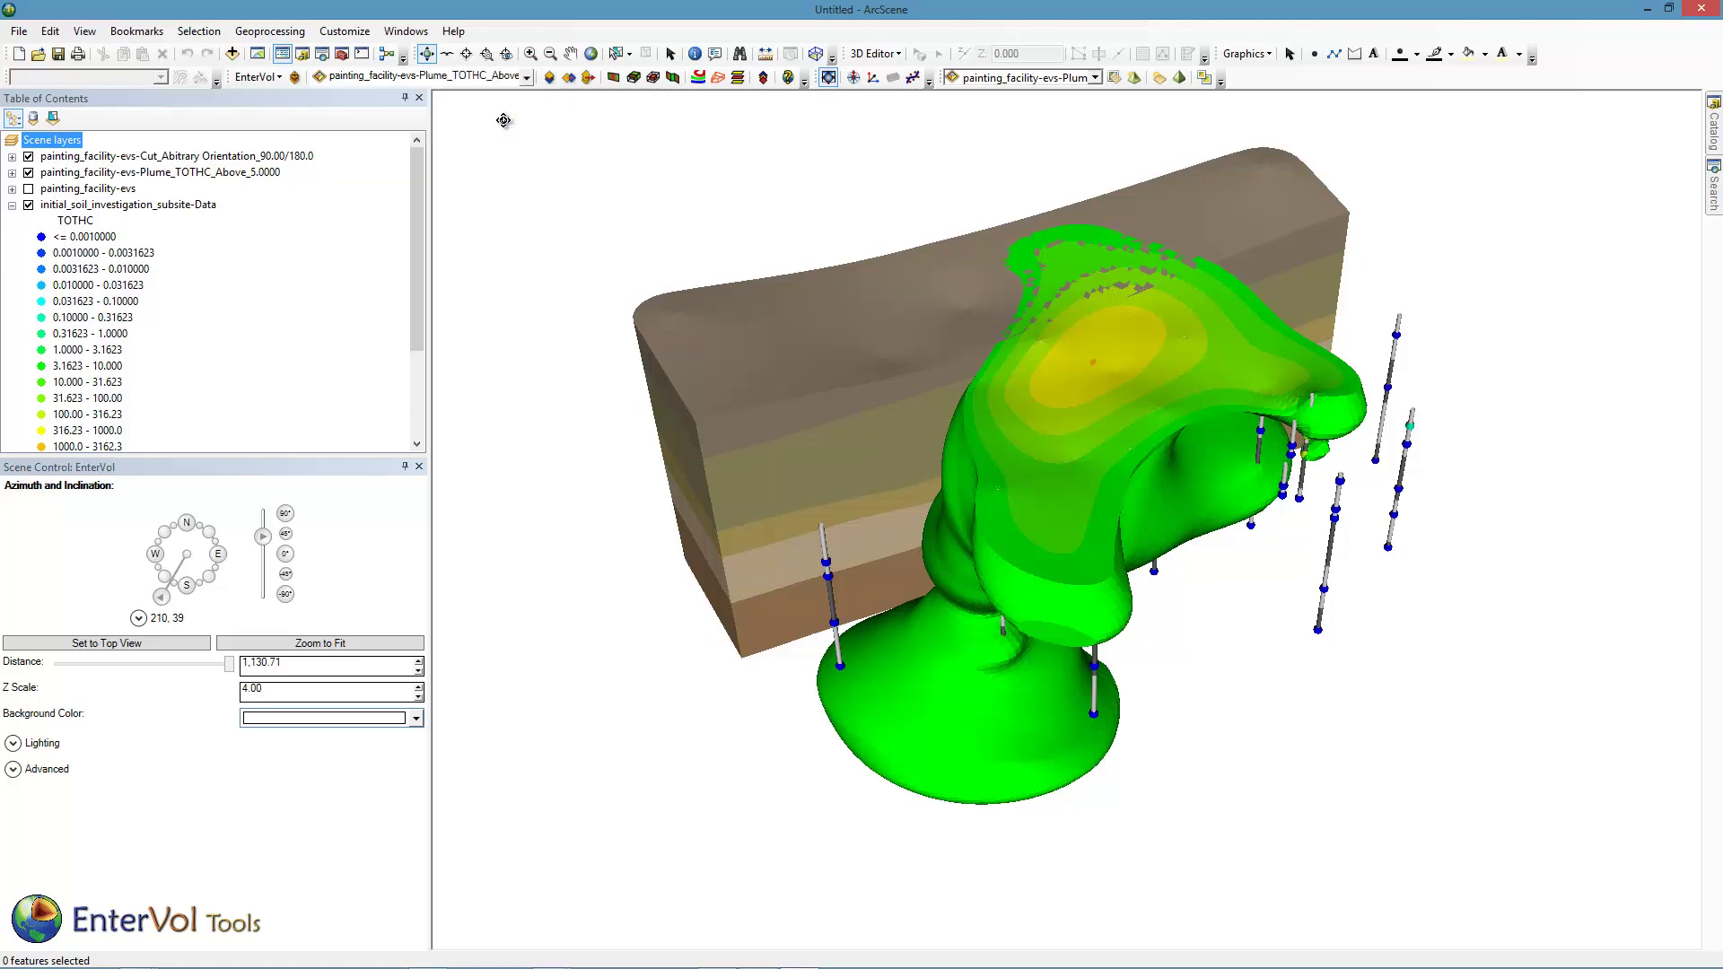
pyautogui.click(634, 78)
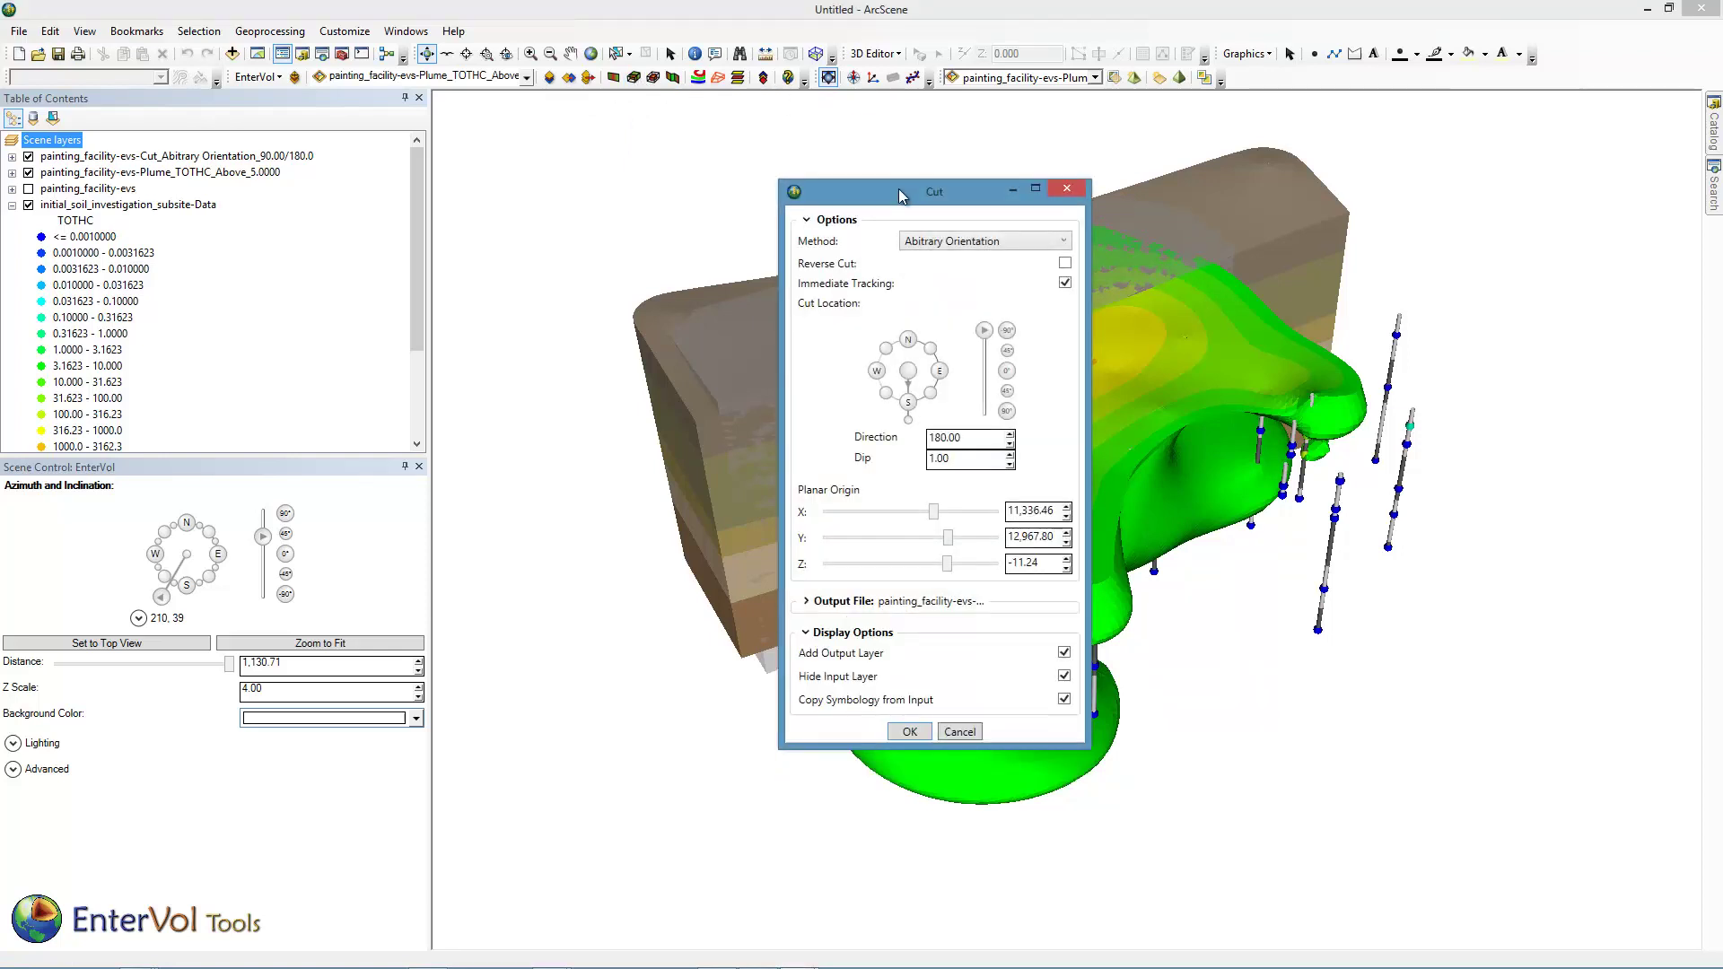
pyautogui.moveTo(901, 196); pyautogui.dragTo(385, 246)
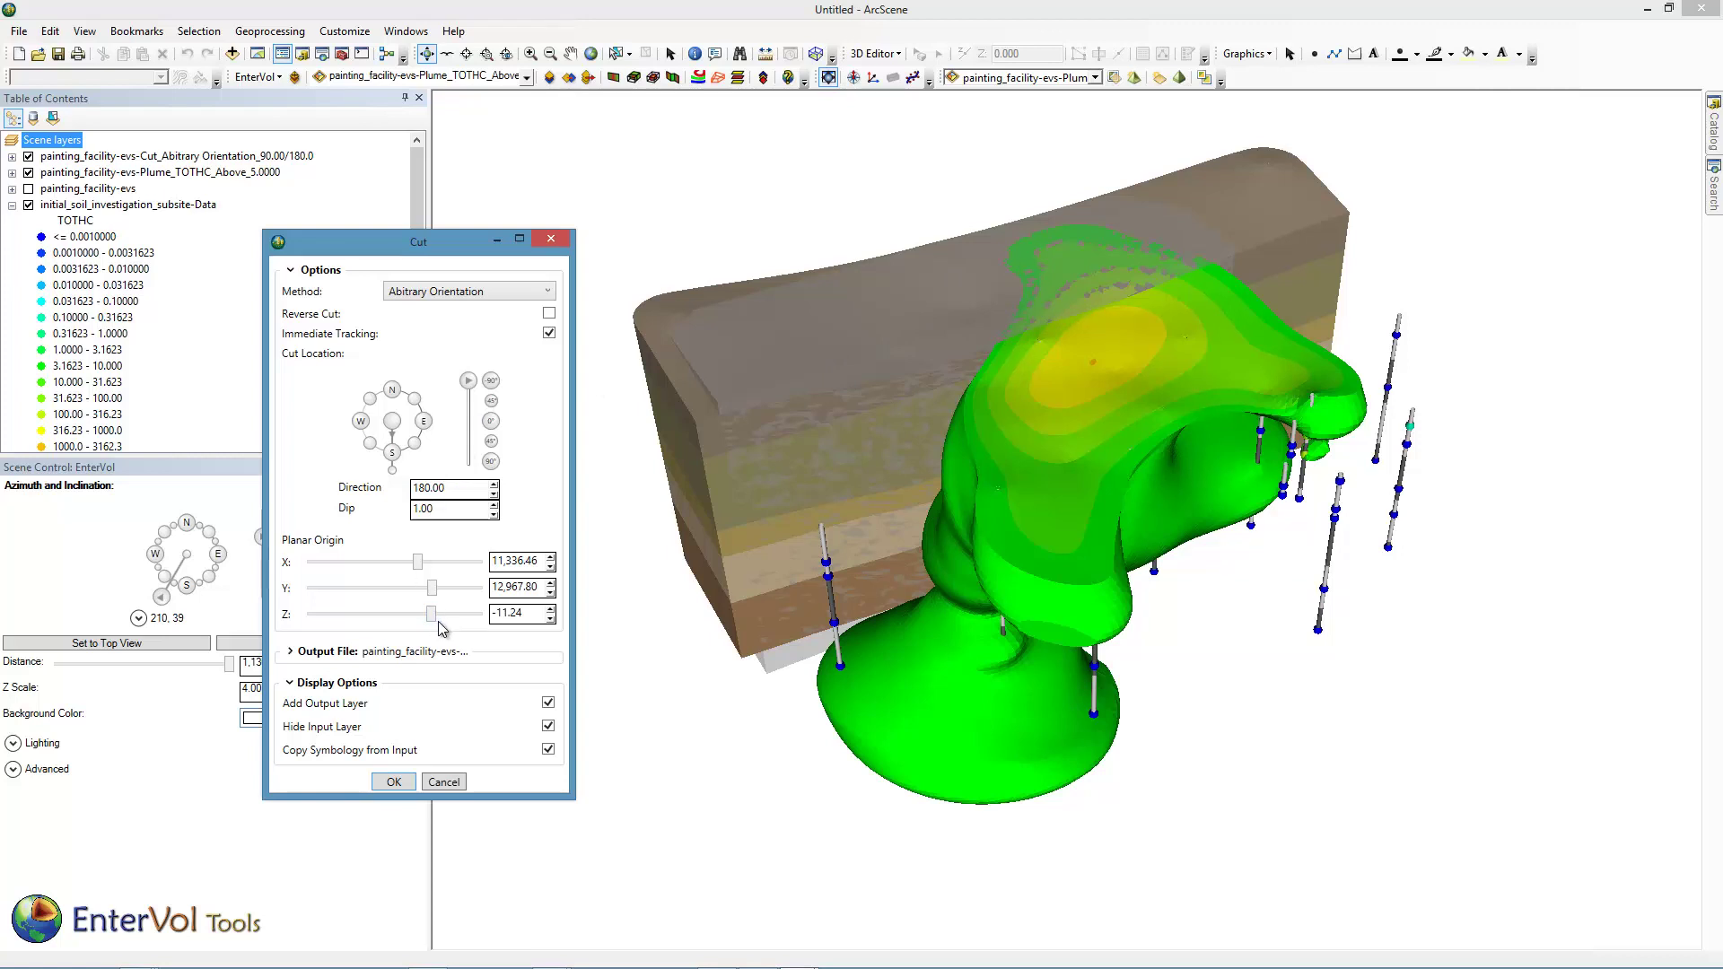
pyautogui.click(548, 314)
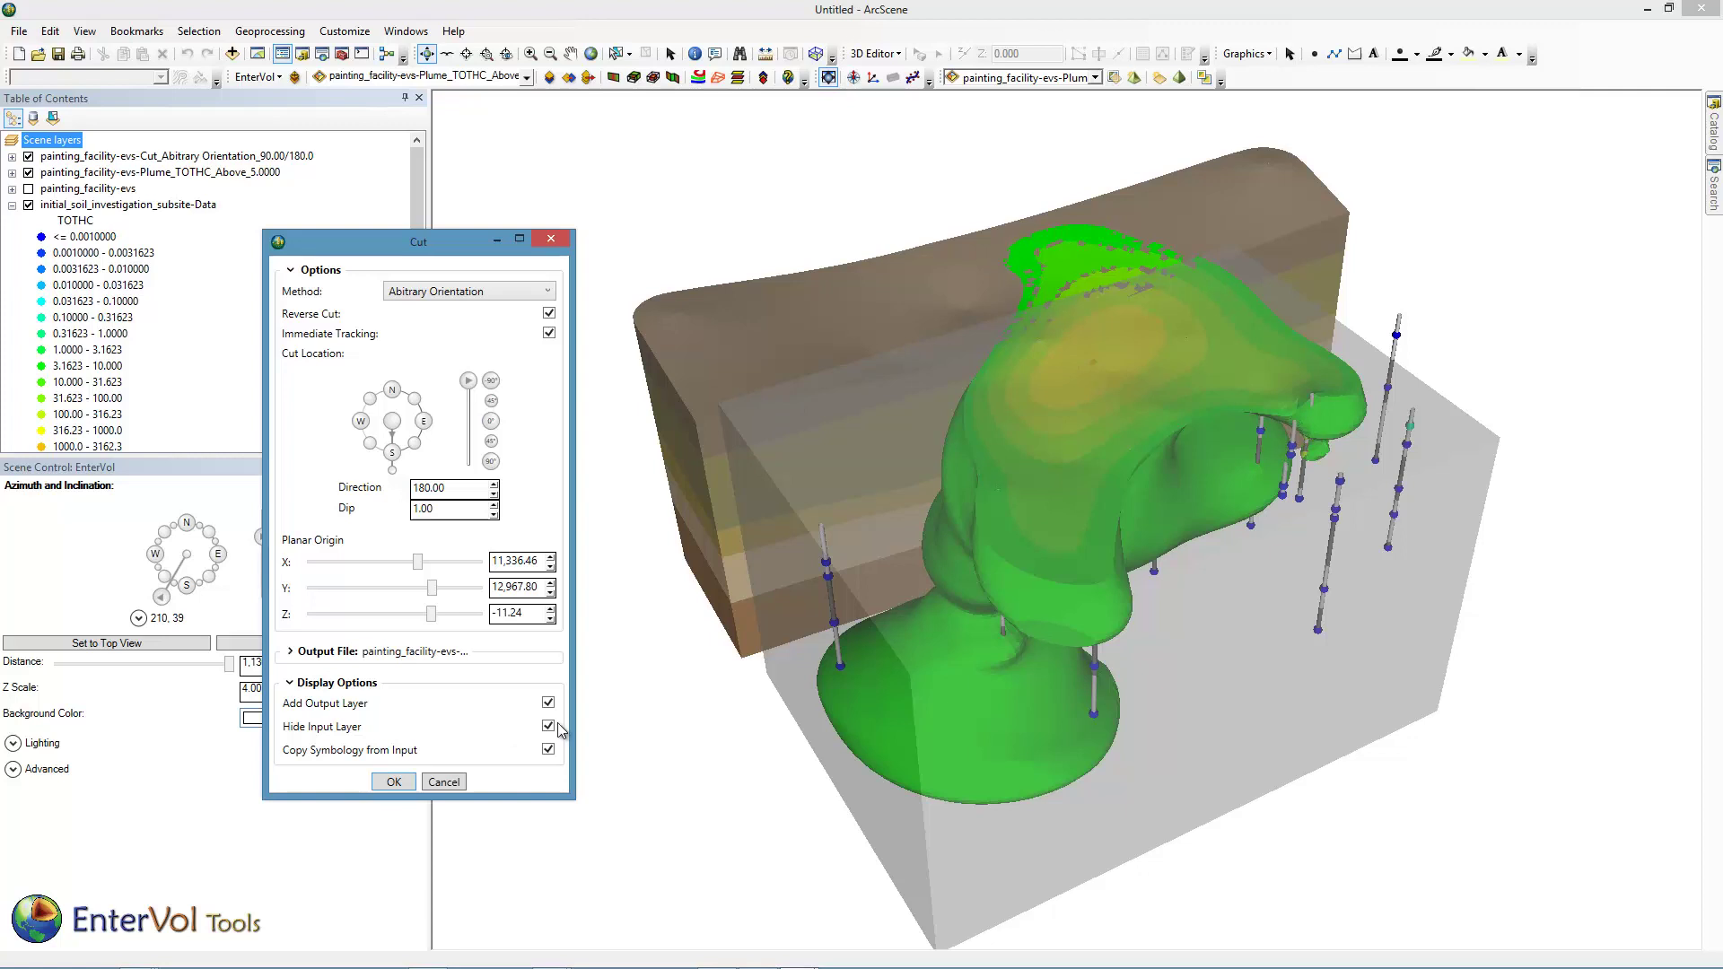
pyautogui.click(394, 783)
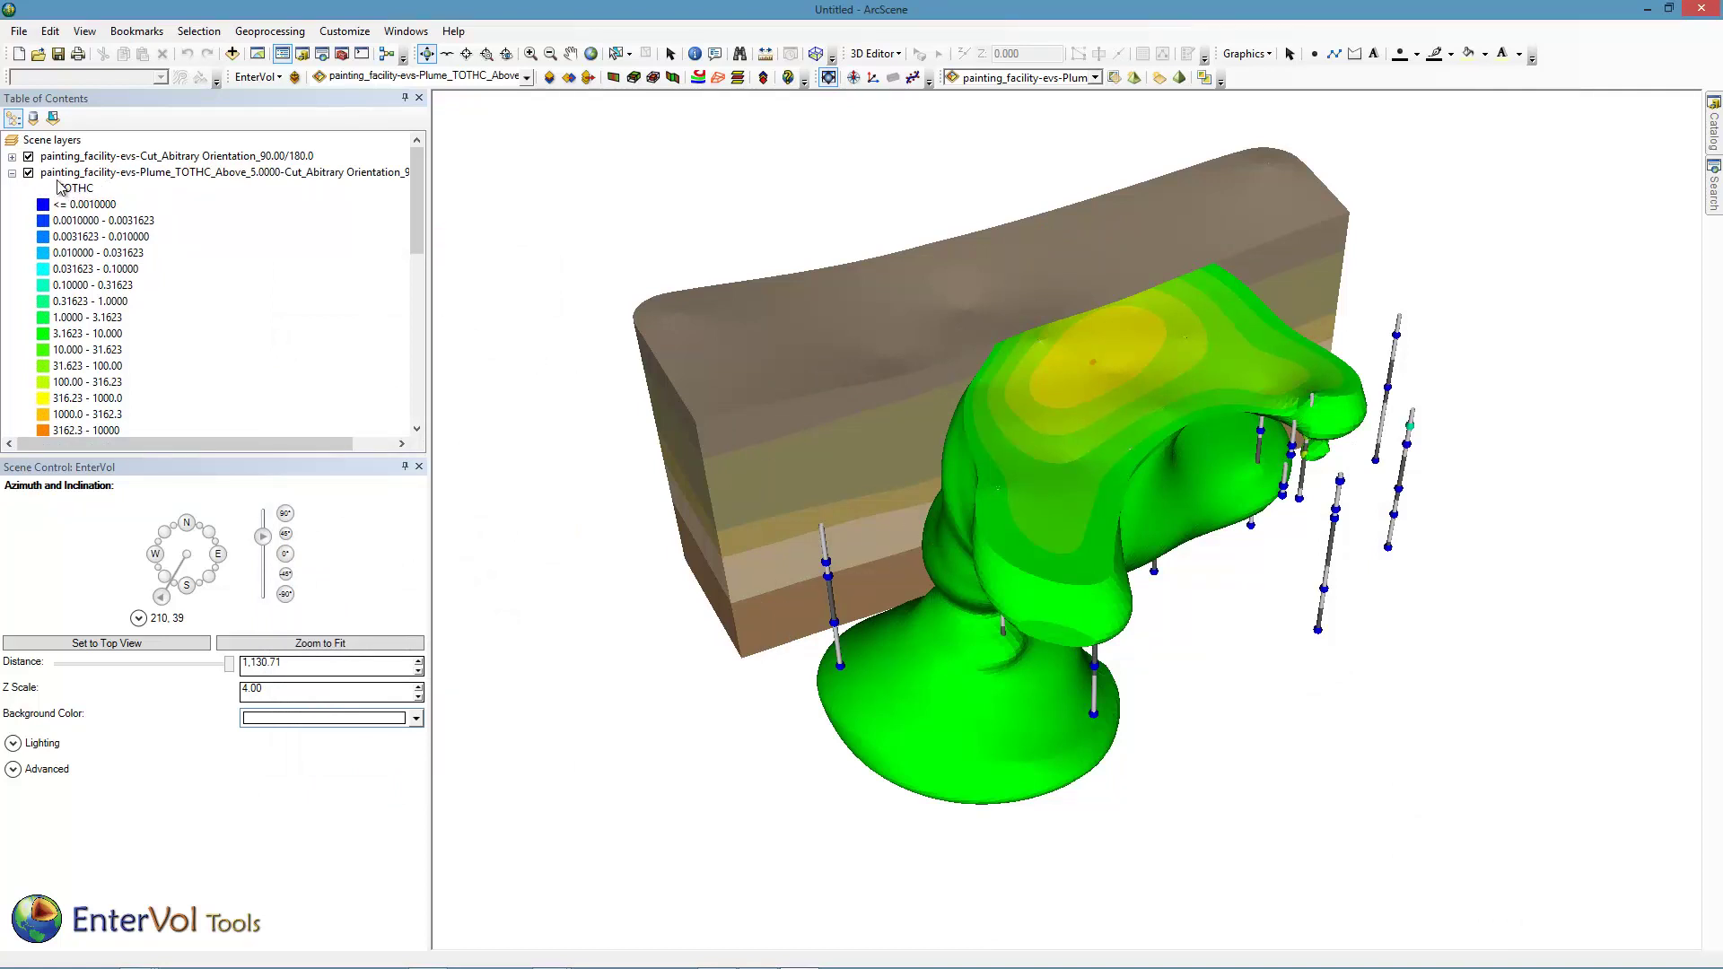
# - Collapse the cut plume's legend and slice painting_facility-evs vertically at about 216° direction
pyautogui.click(13, 173)
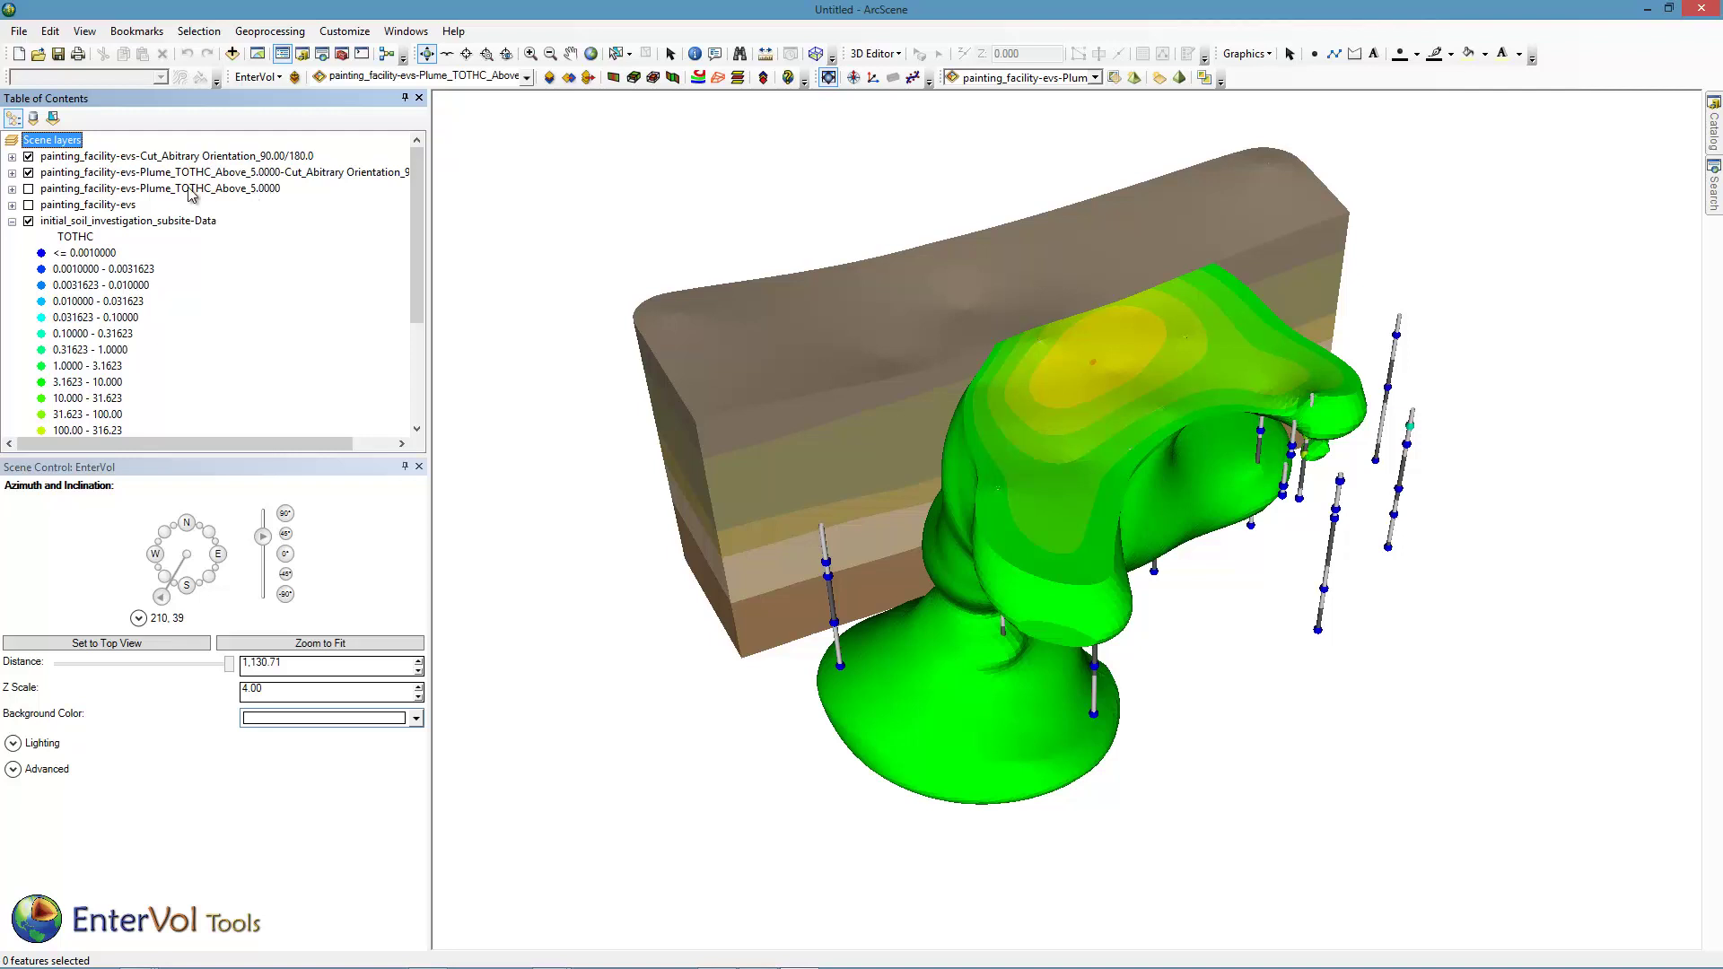
pyautogui.click(526, 77)
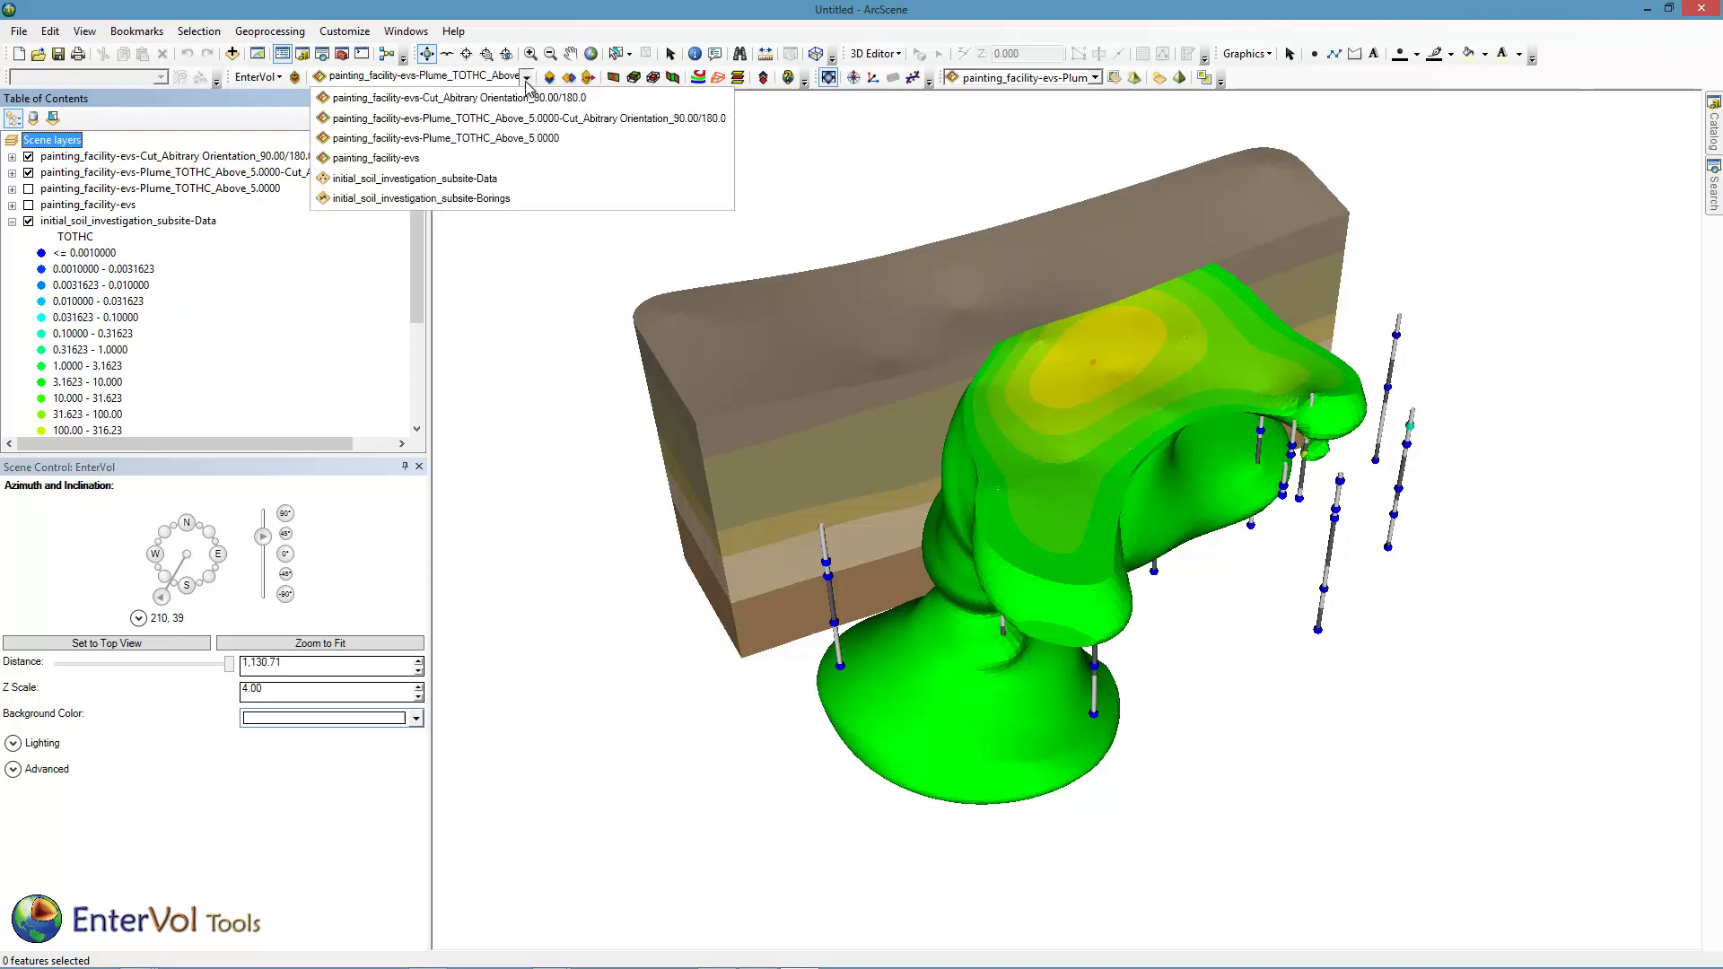
pyautogui.click(375, 162)
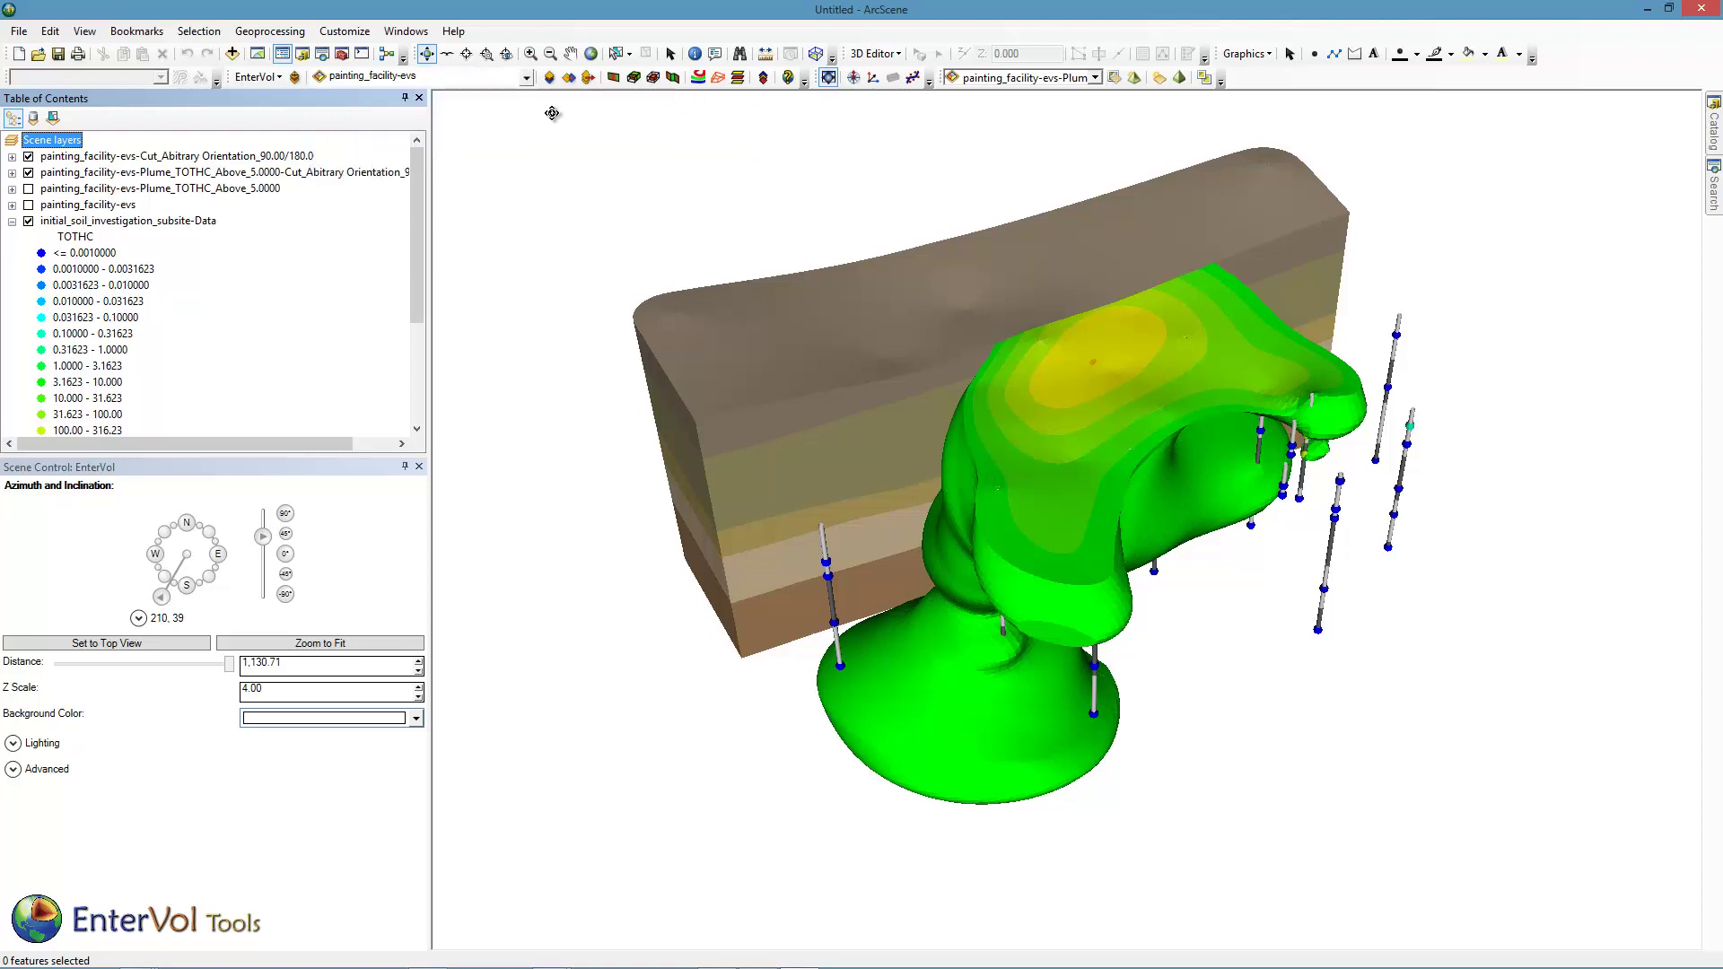
pyautogui.click(613, 78)
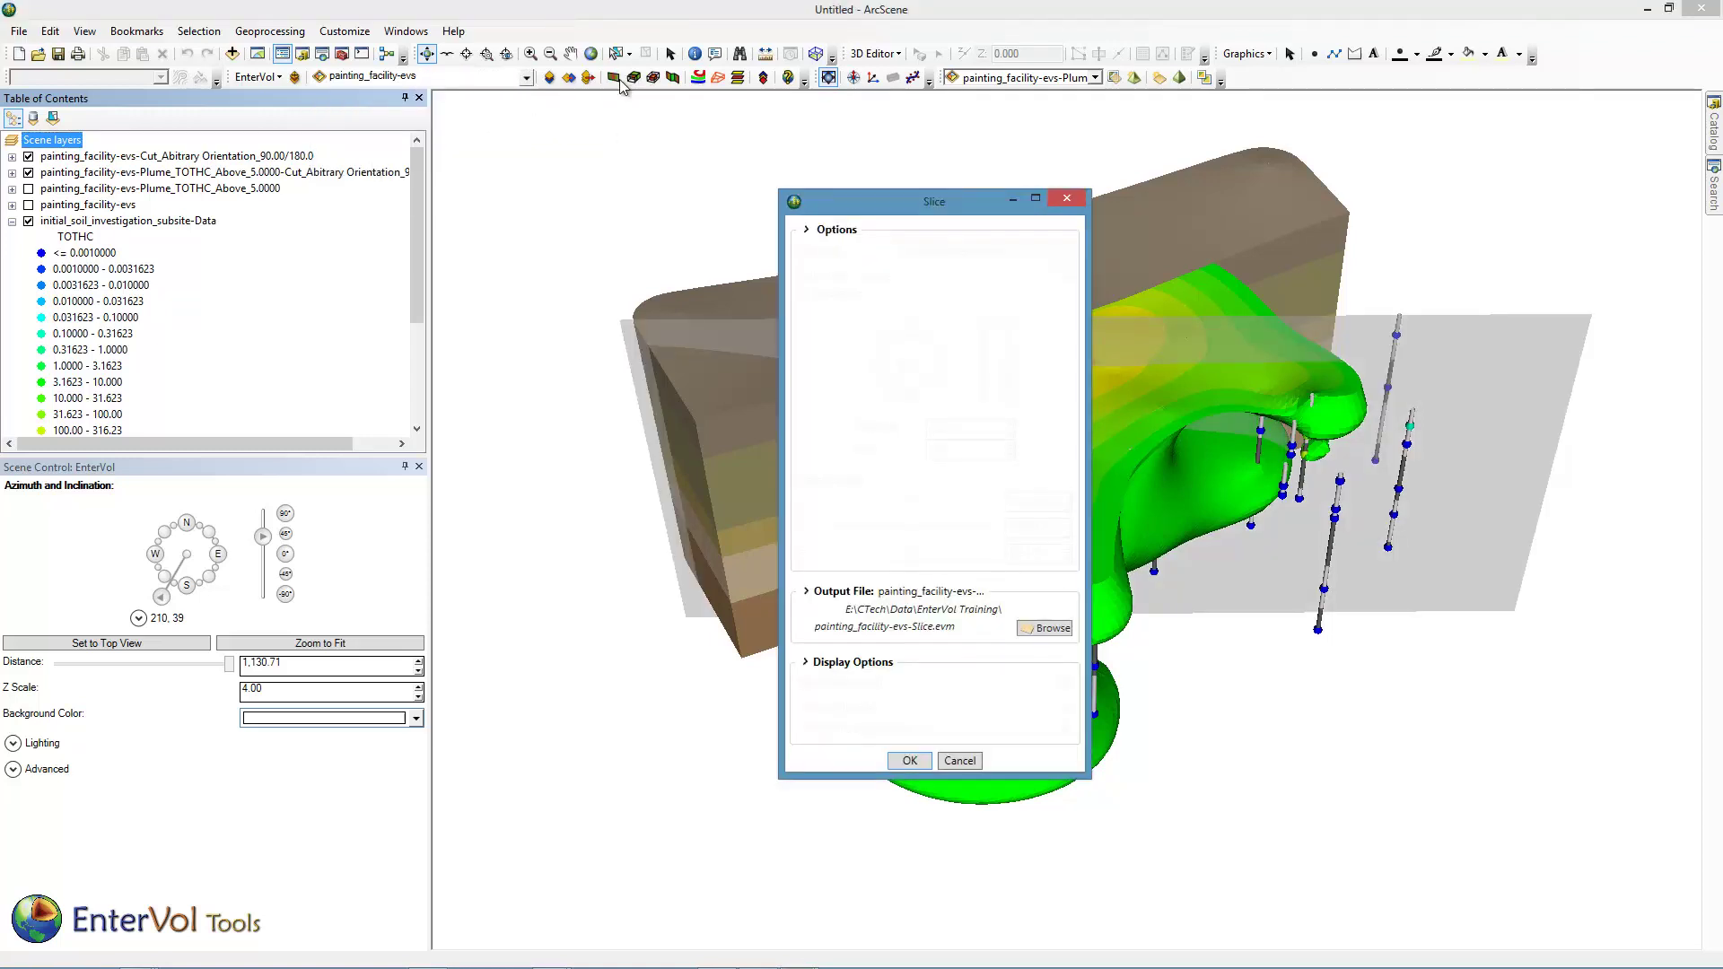
pyautogui.moveTo(912, 211); pyautogui.dragTo(392, 236)
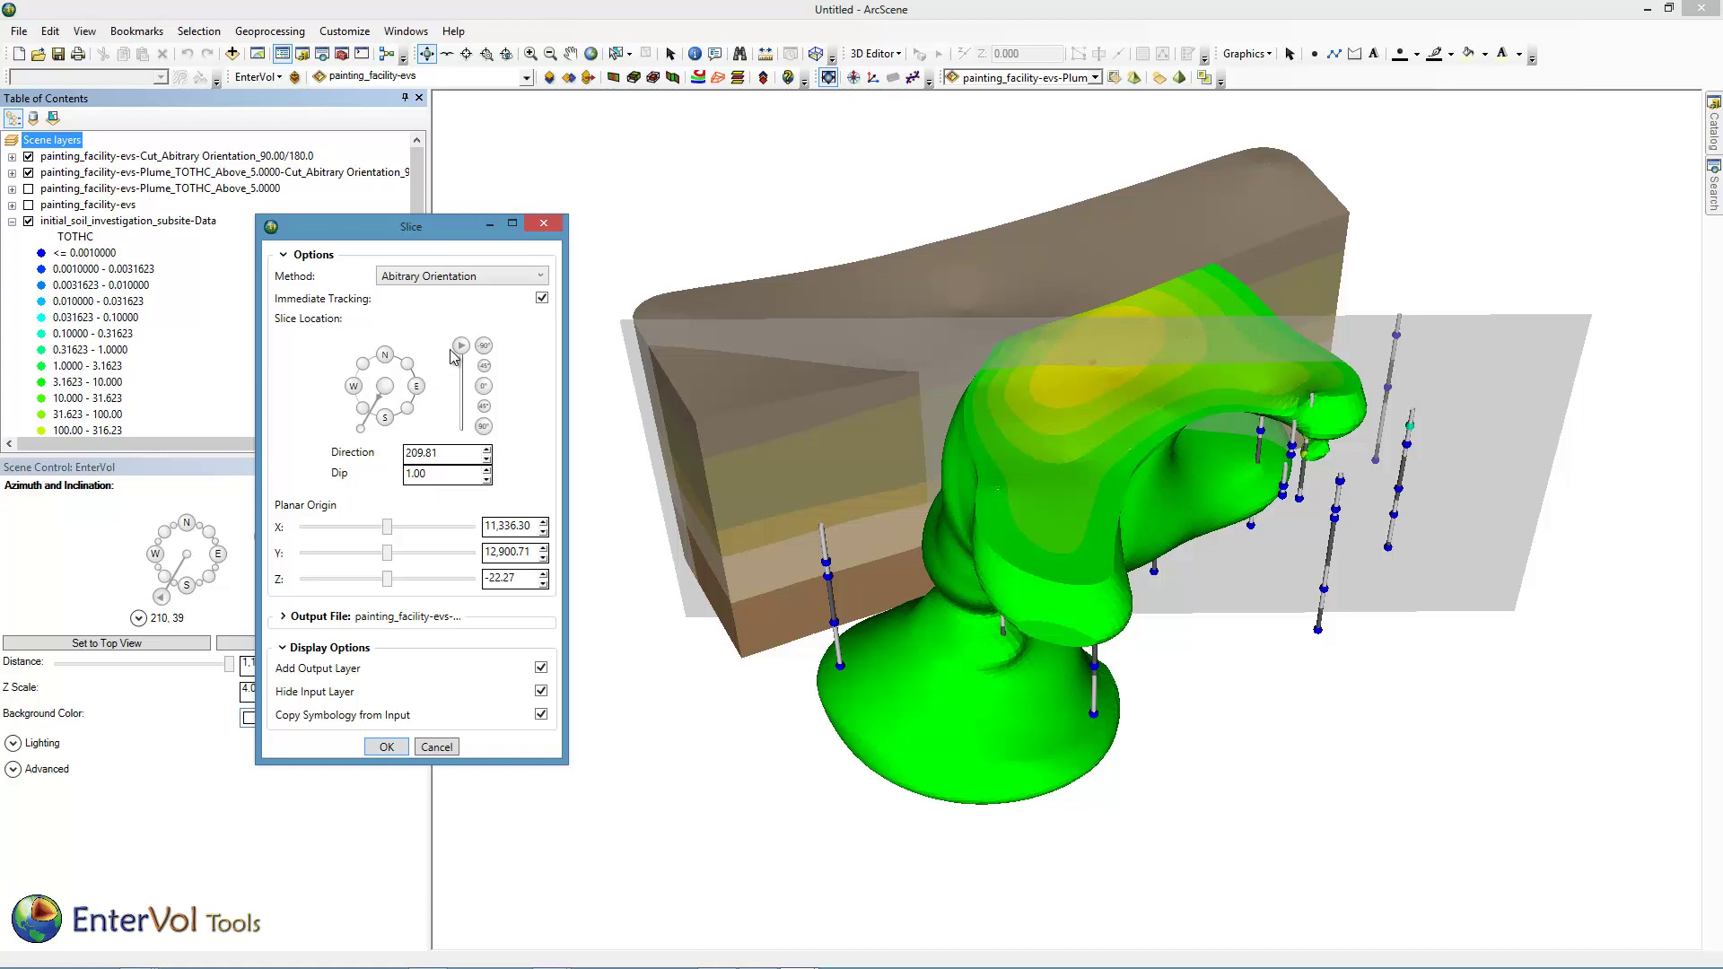
pyautogui.moveTo(363, 433)
pyautogui.mouseDown()
pyautogui.moveTo(350, 393)
pyautogui.moveTo(370, 418)
pyautogui.mouseUp()
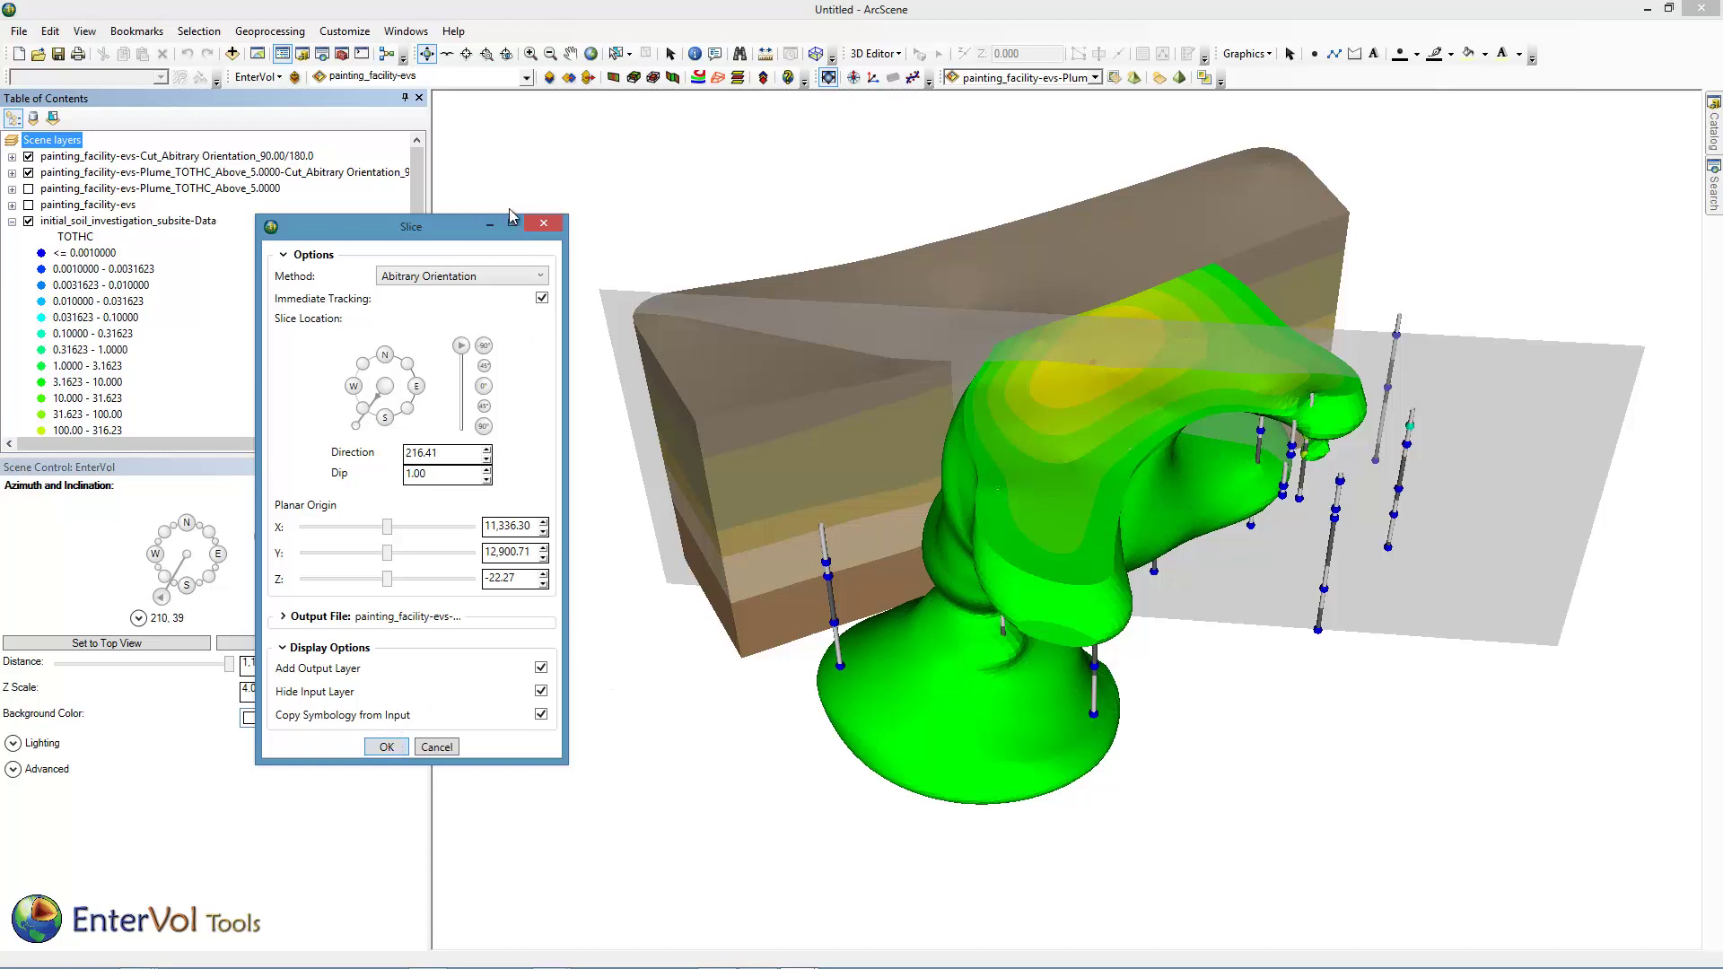
pyautogui.click(387, 747)
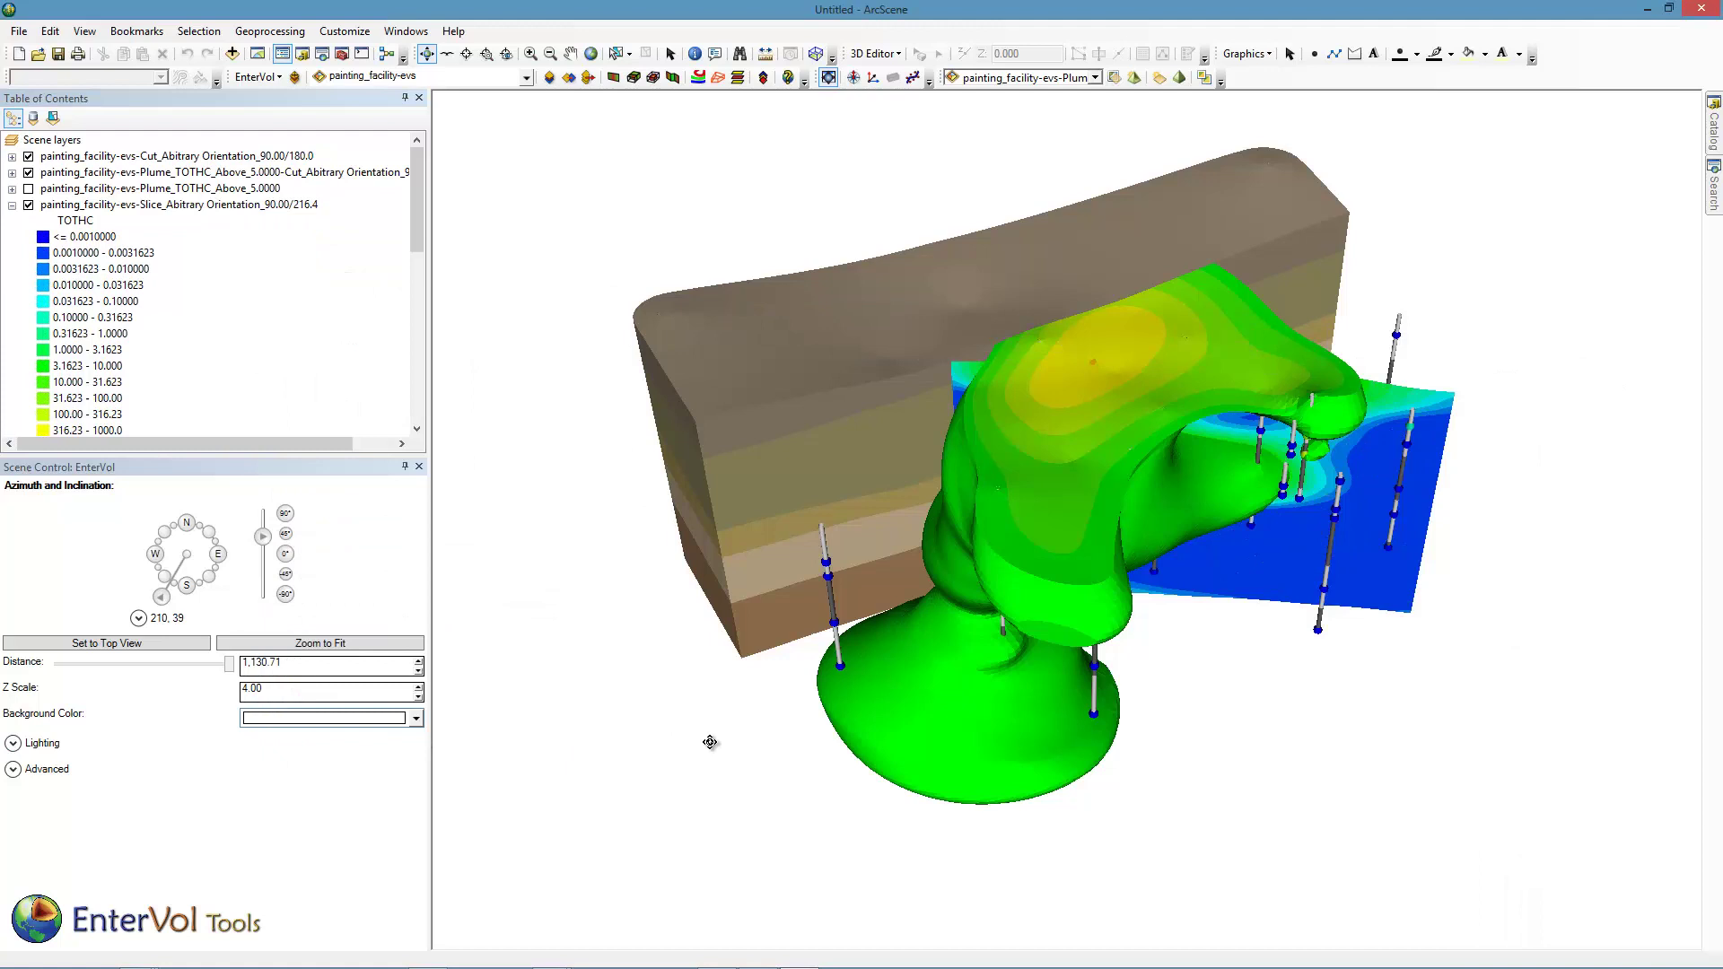
pyautogui.moveTo(738, 646); pyautogui.dragTo(608, 488)
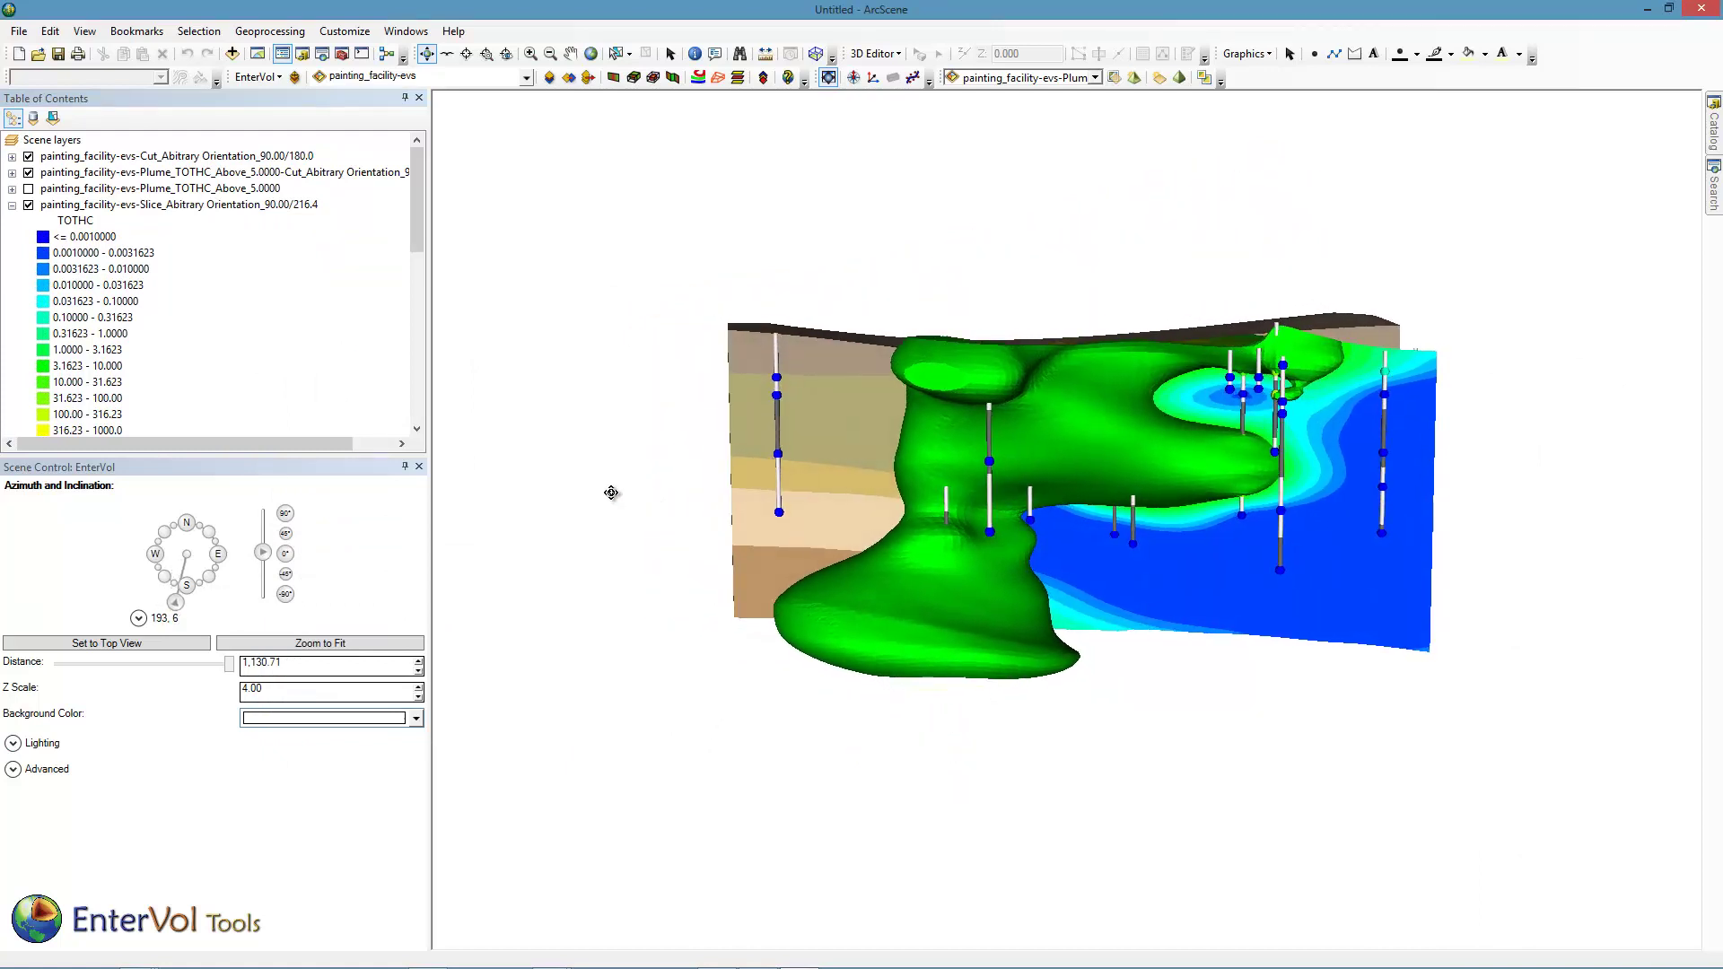
pyautogui.moveTo(925, 443); pyautogui.dragTo(406, 432)
pyautogui.moveTo(1284, 448); pyautogui.dragTo(1073, 507)
pyautogui.moveTo(913, 507); pyautogui.dragTo(1166, 605)
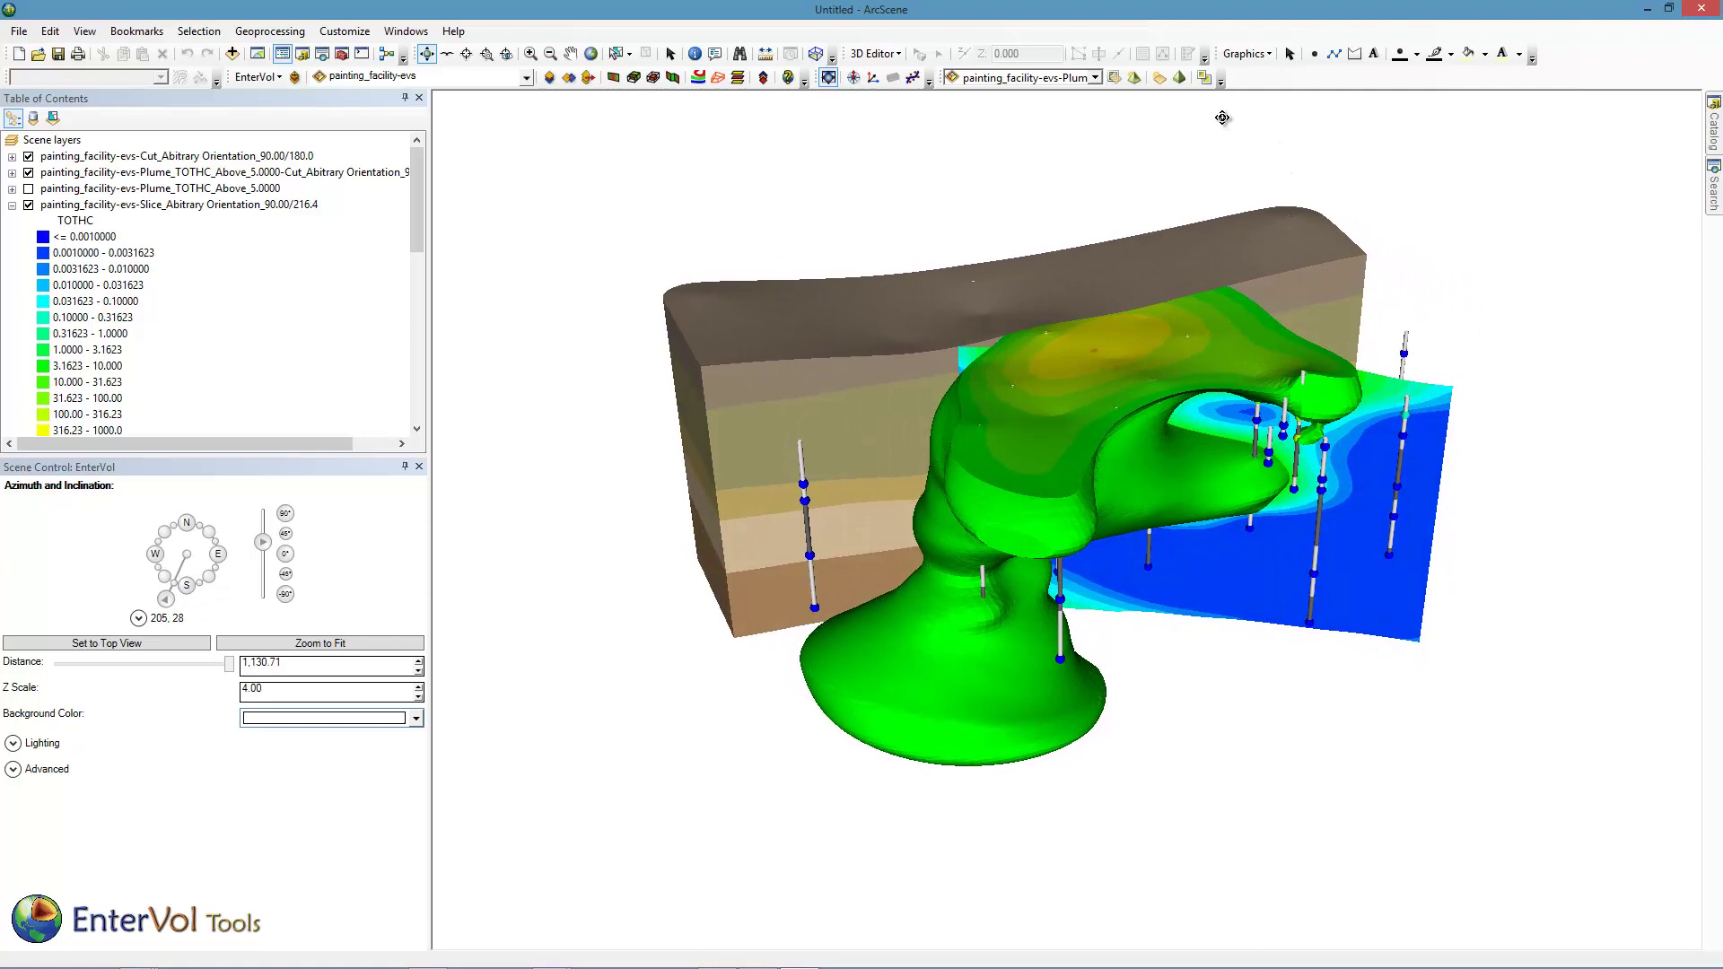
# - Set the Plume_TOTHC cut layer to 66% transparency so the slice and boreholes show through
pyautogui.click(1093, 79)
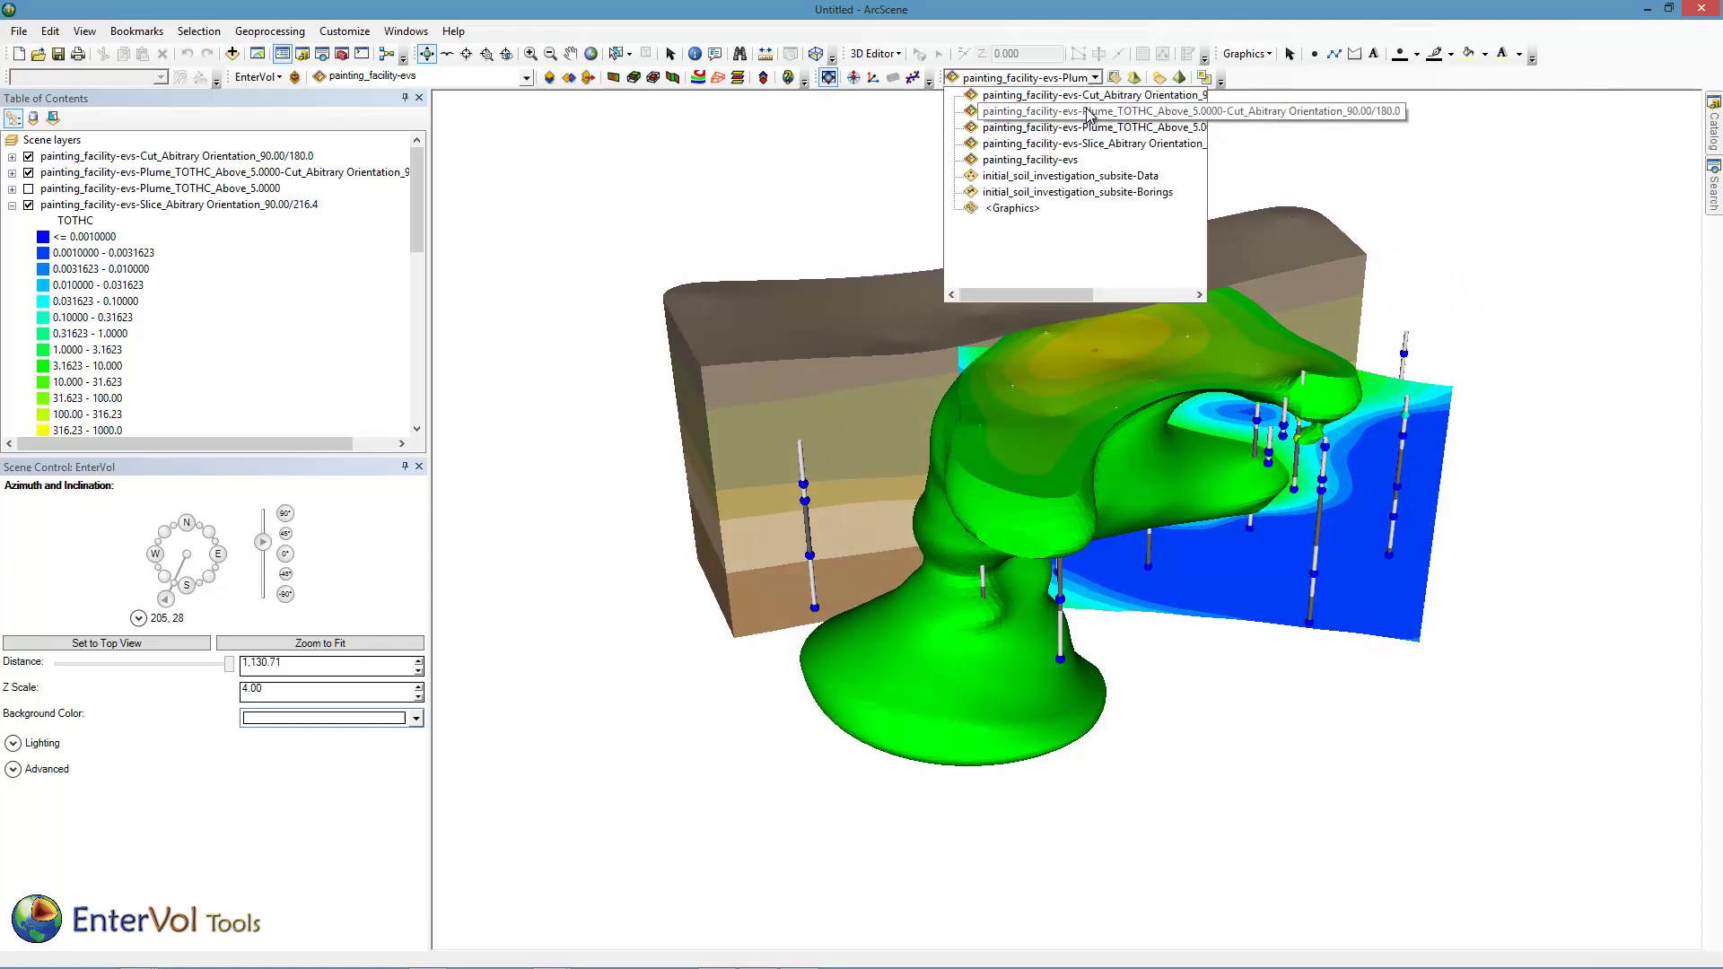
pyautogui.click(1088, 111)
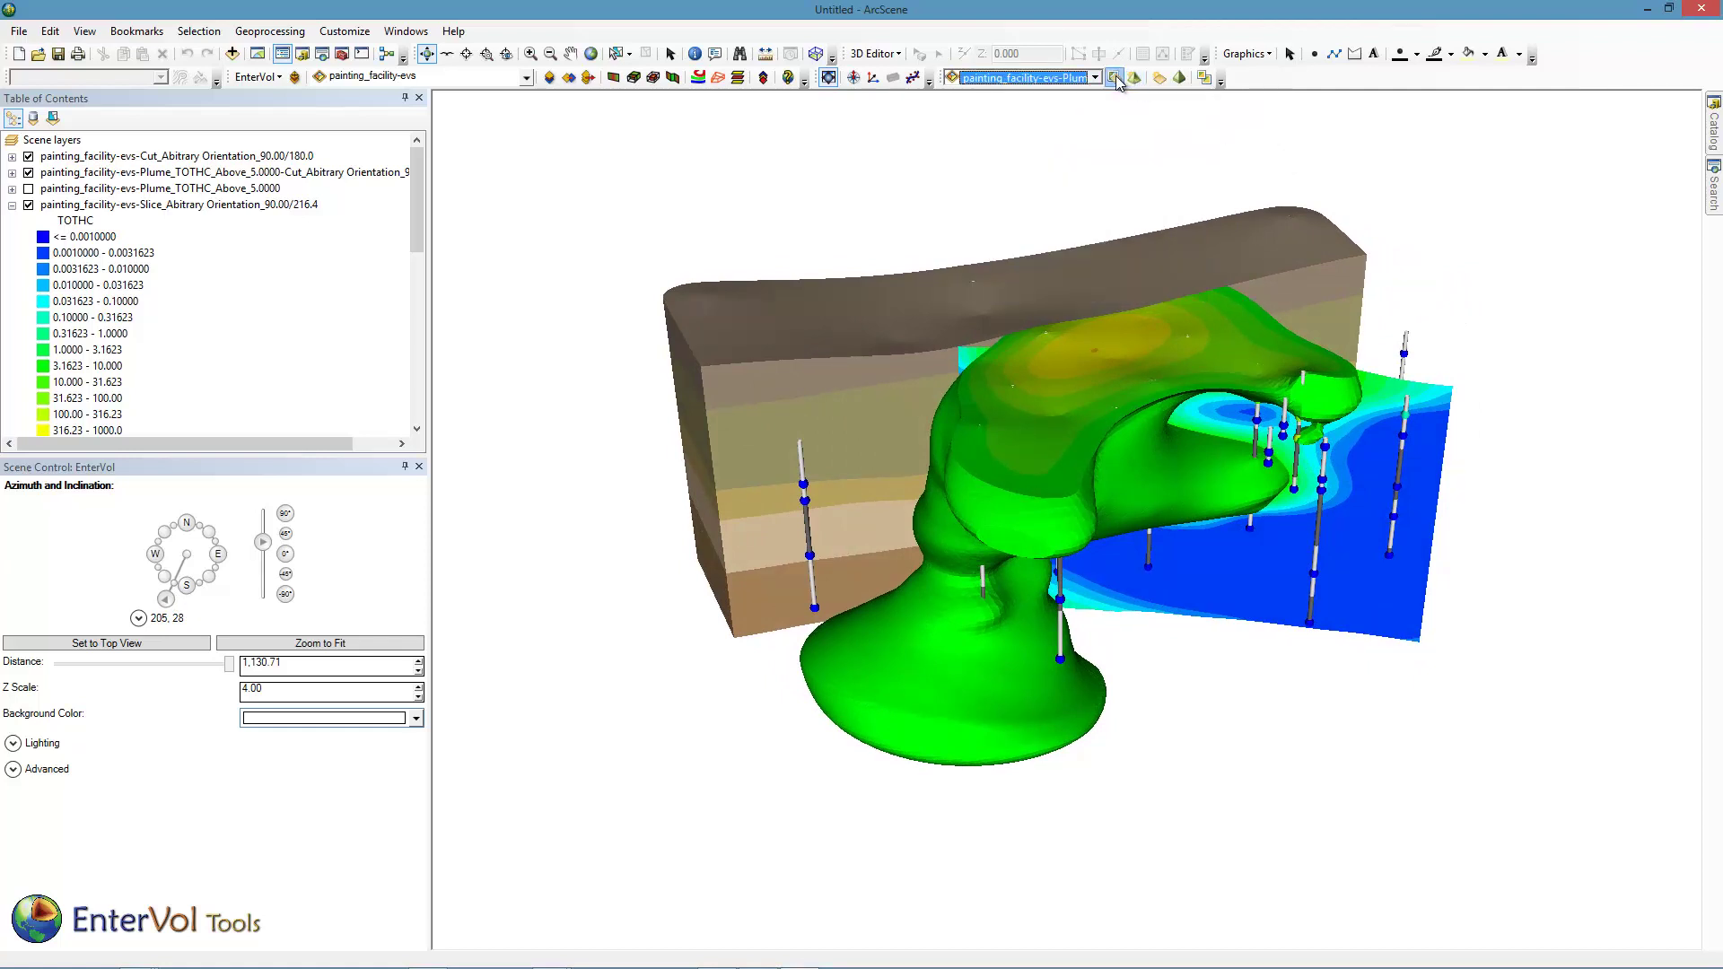
pyautogui.click(1113, 78)
pyautogui.moveTo(1167, 197); pyautogui.dragTo(1170, 140)
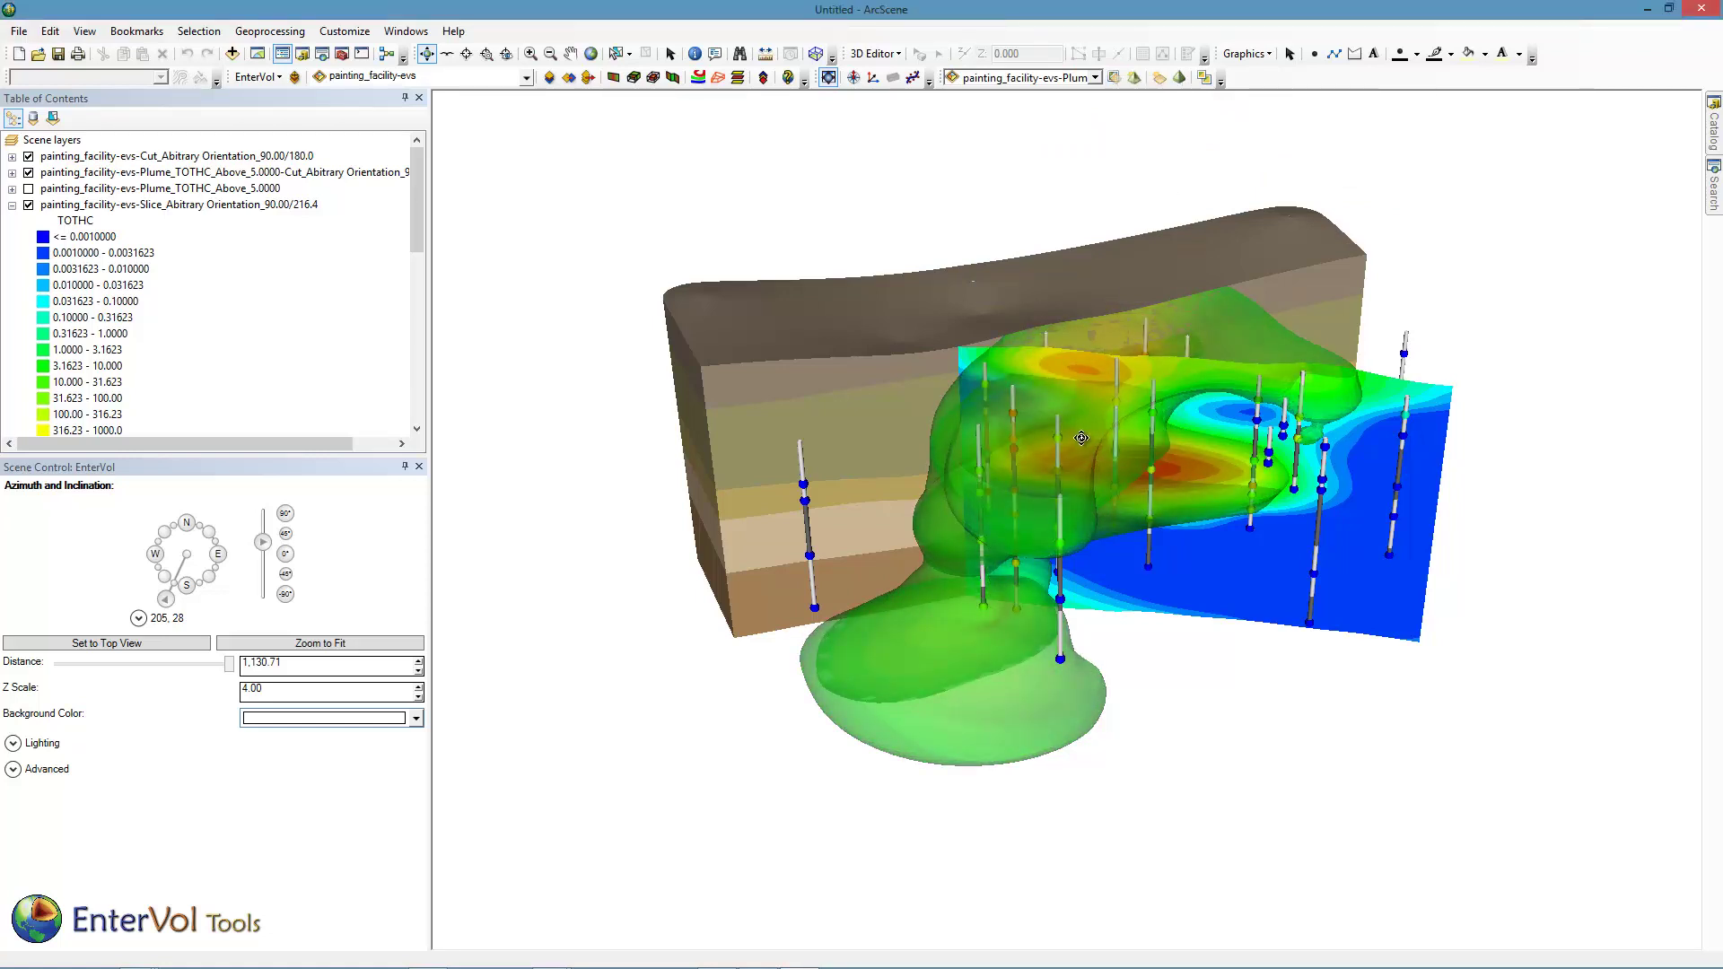
pyautogui.moveTo(1080, 439); pyautogui.dragTo(942, 322)
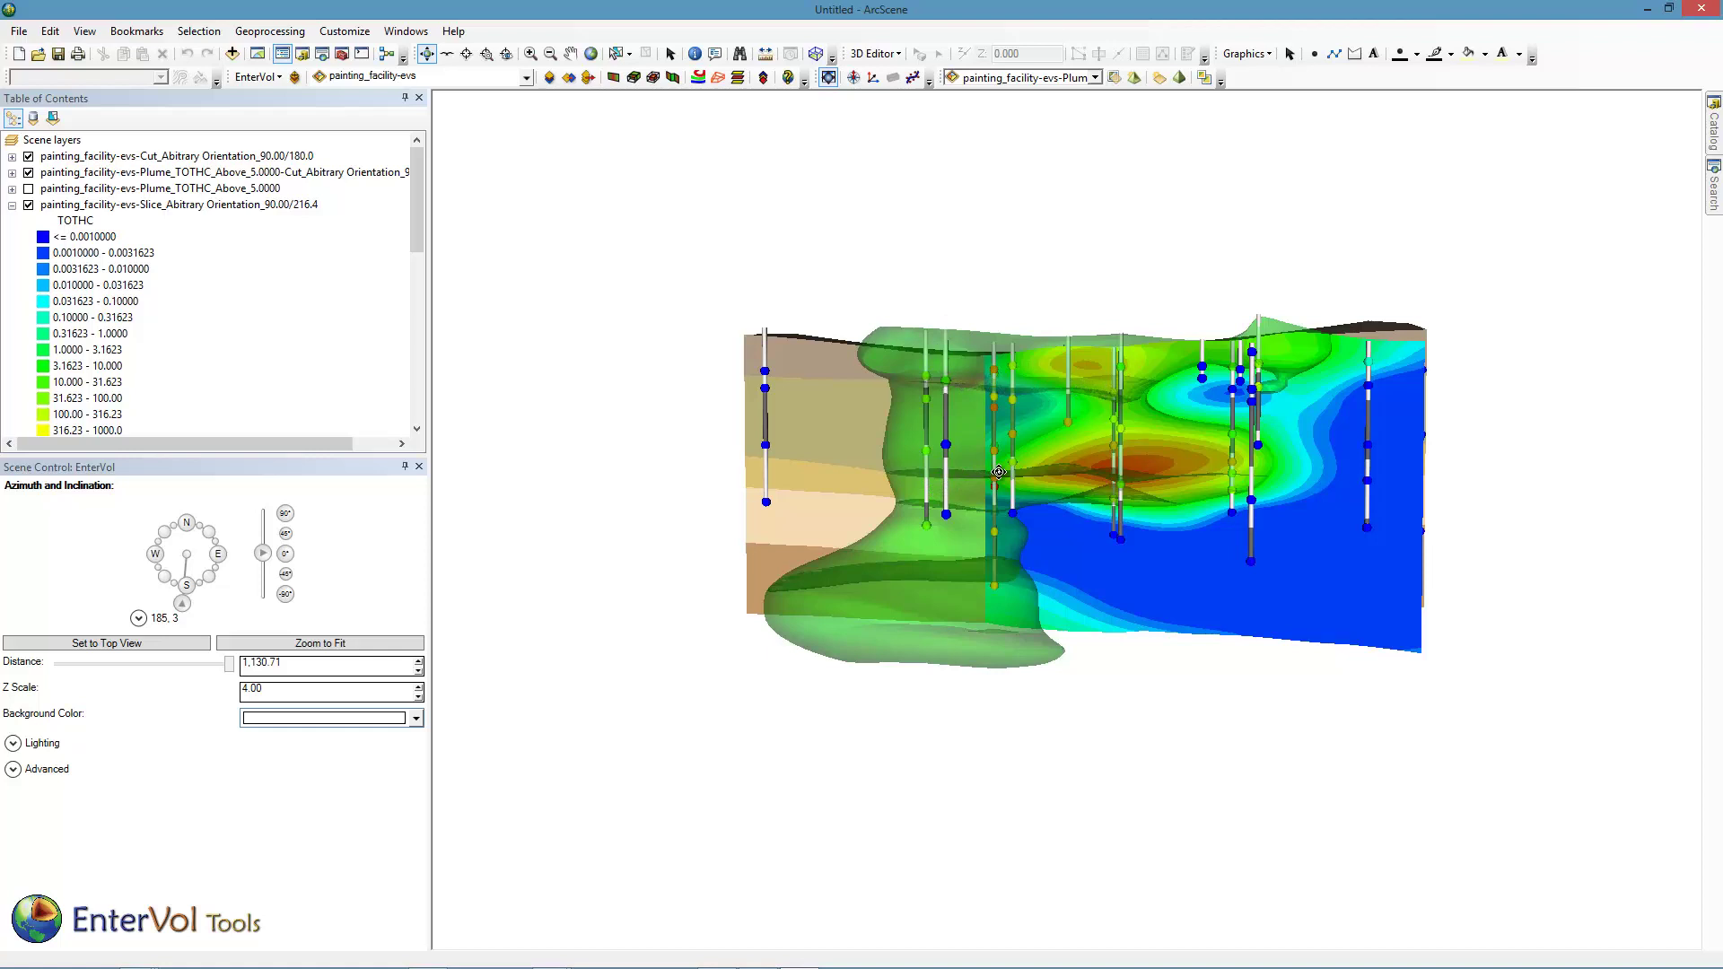
pyautogui.moveTo(999, 472); pyautogui.dragTo(1016, 480)
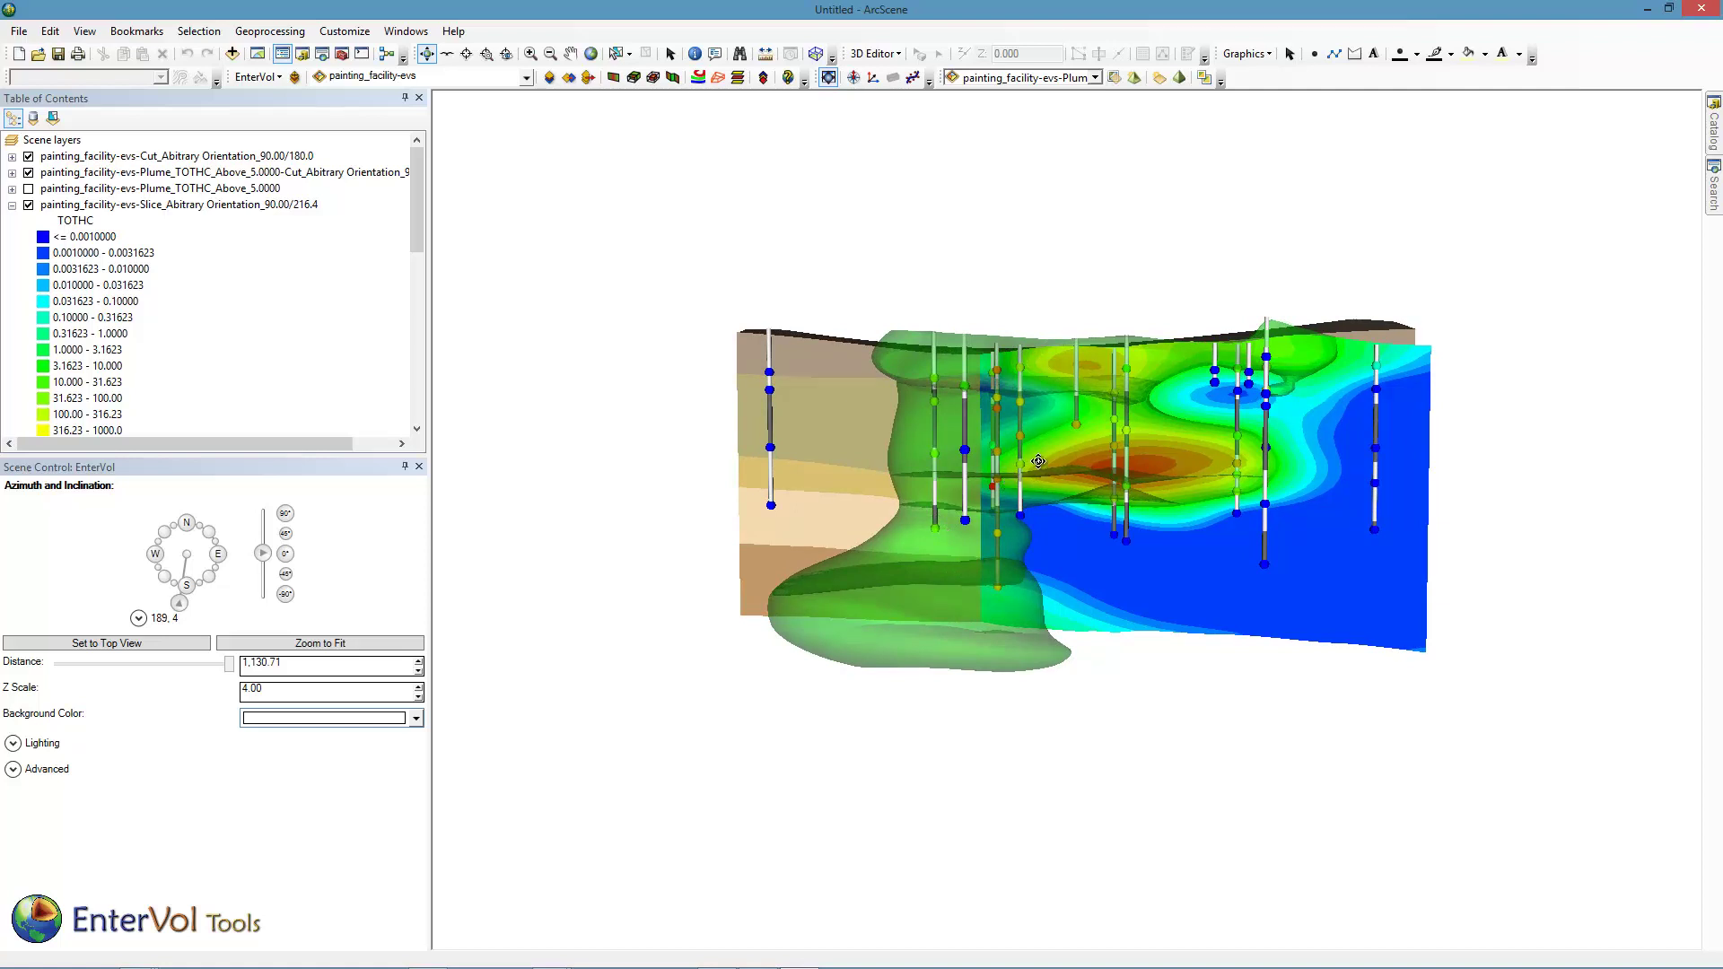
pyautogui.moveTo(1038, 462); pyautogui.dragTo(1195, 392)
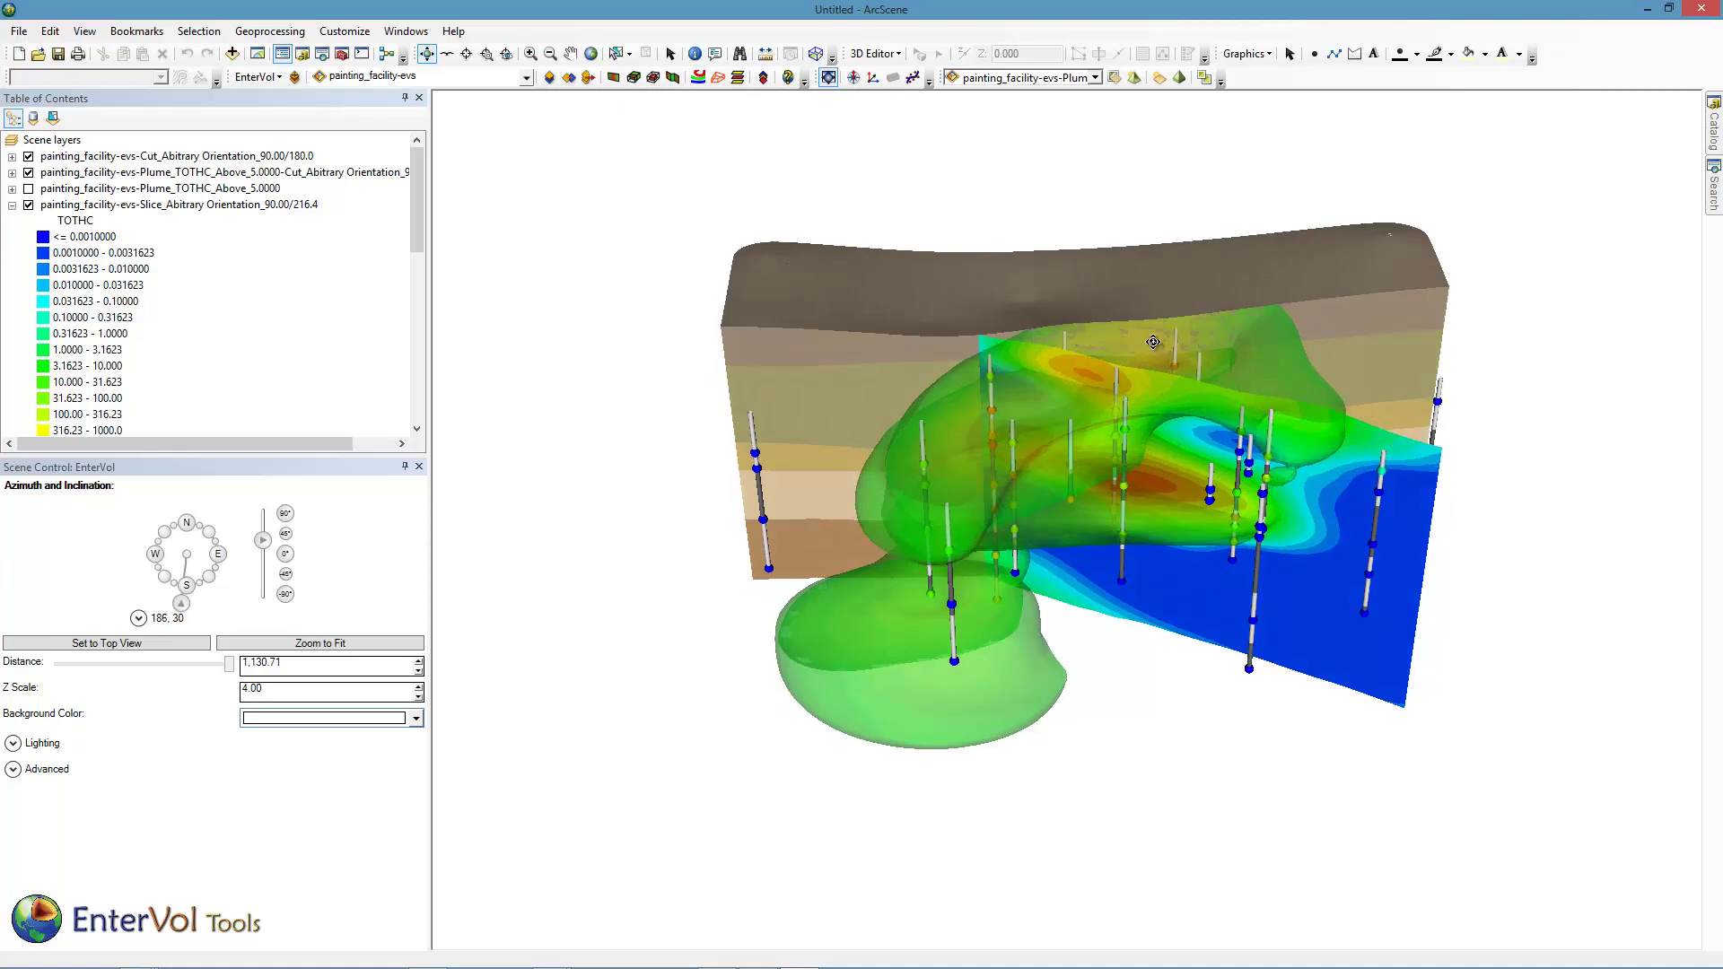
# - Set Face Culling to hide the back side of areal features on the plume
pyautogui.click(1136, 80)
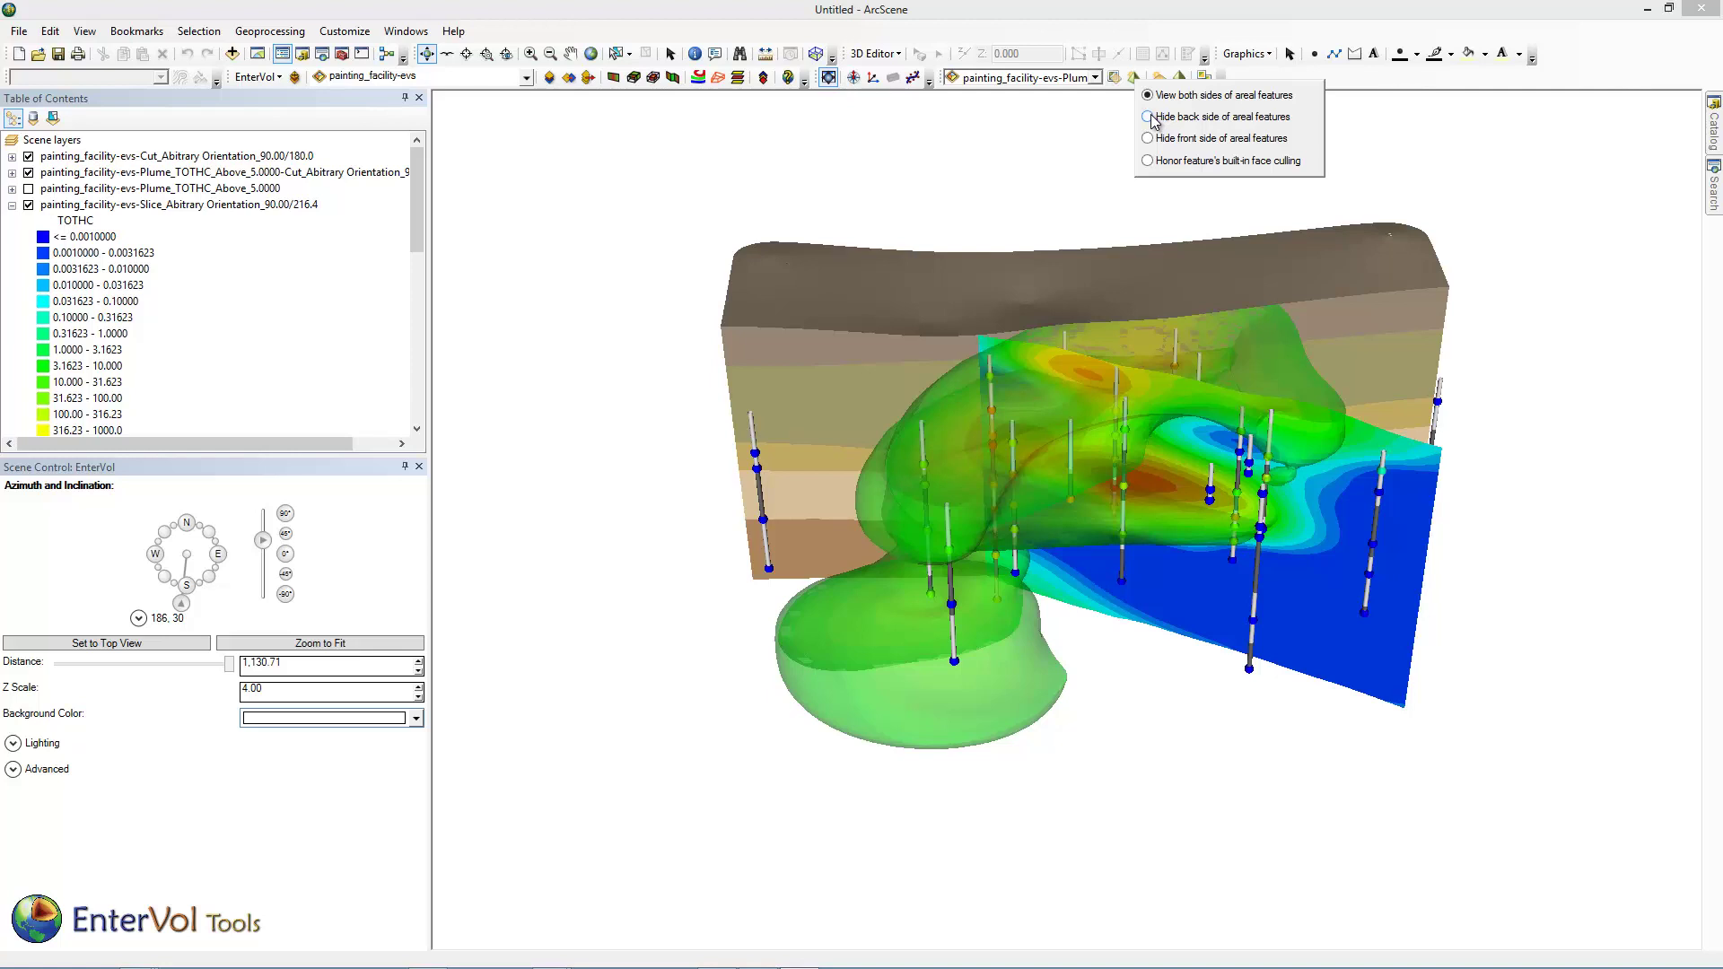
pyautogui.click(1152, 118)
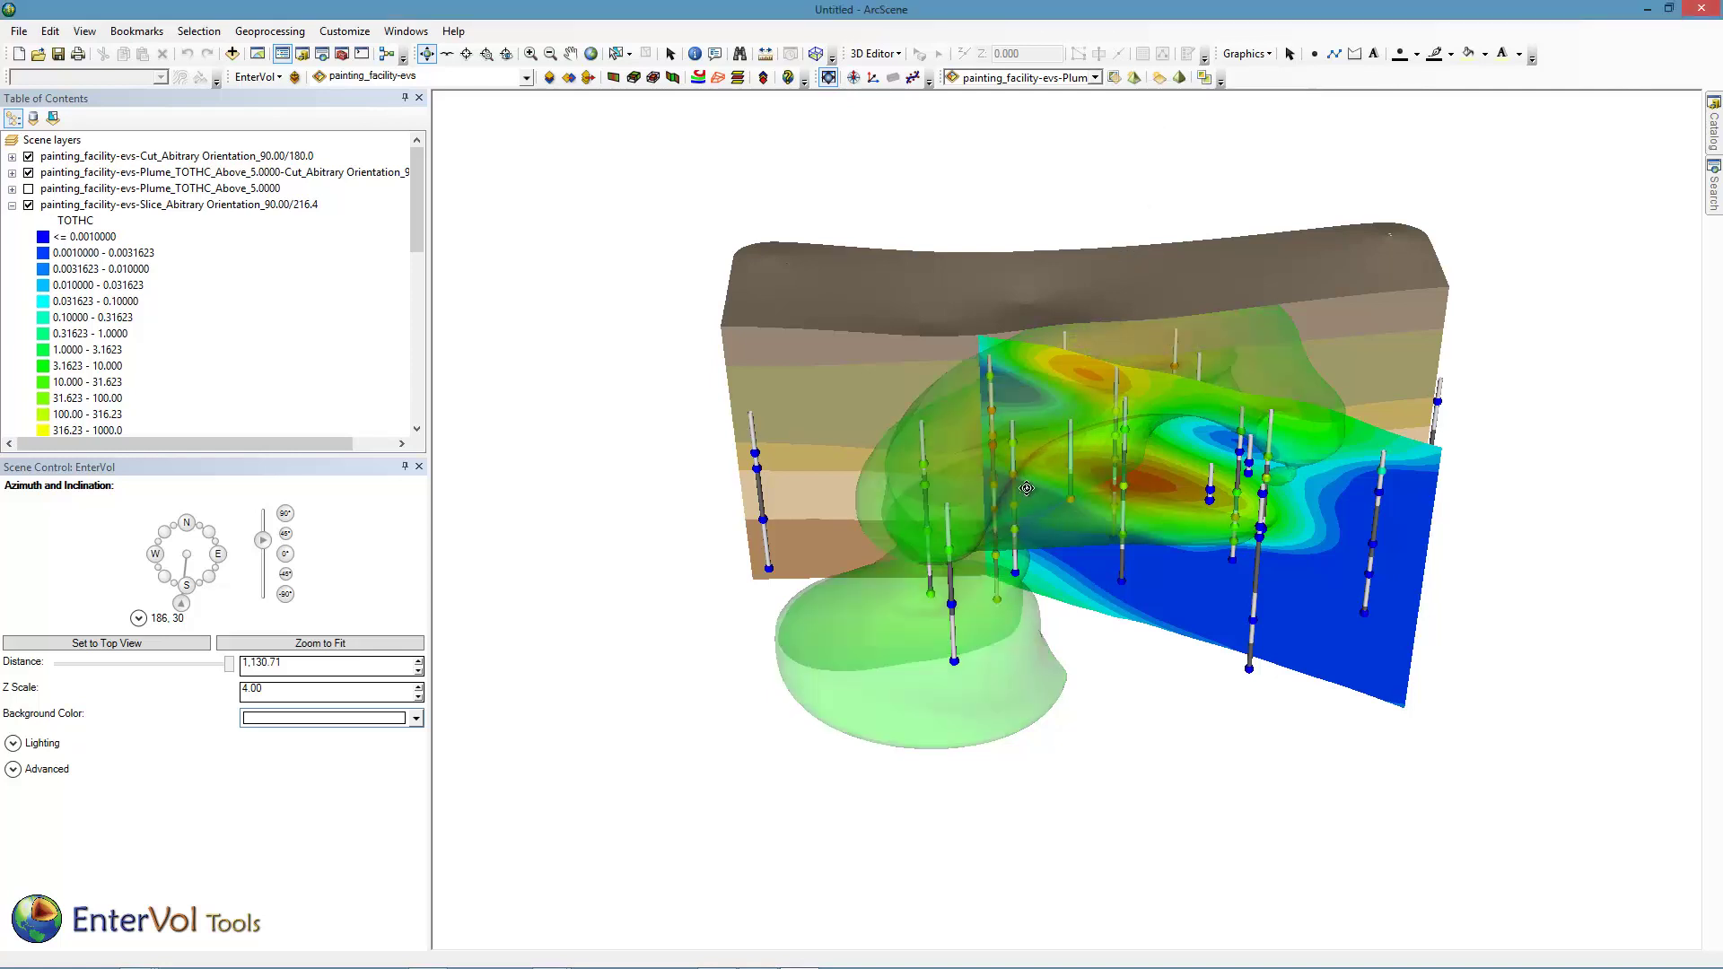
pyautogui.moveTo(1026, 488); pyautogui.dragTo(1032, 432)
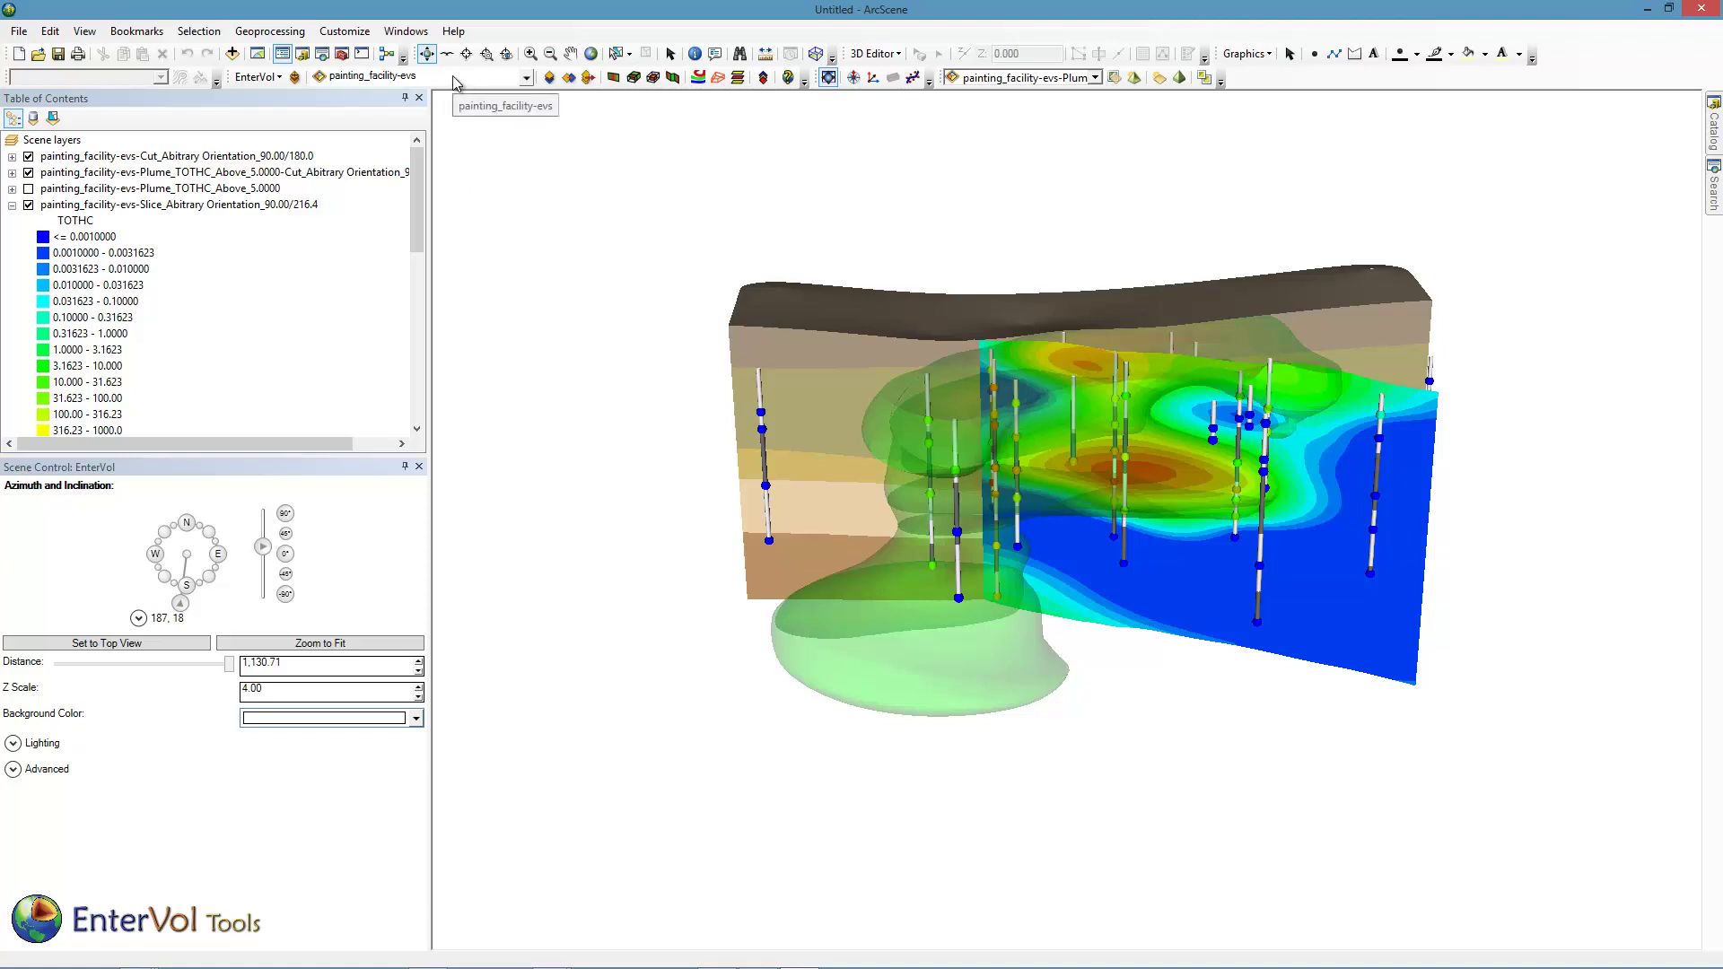
# - Explode the geologic layers with a Distance to Explode of 15
pyautogui.click(738, 80)
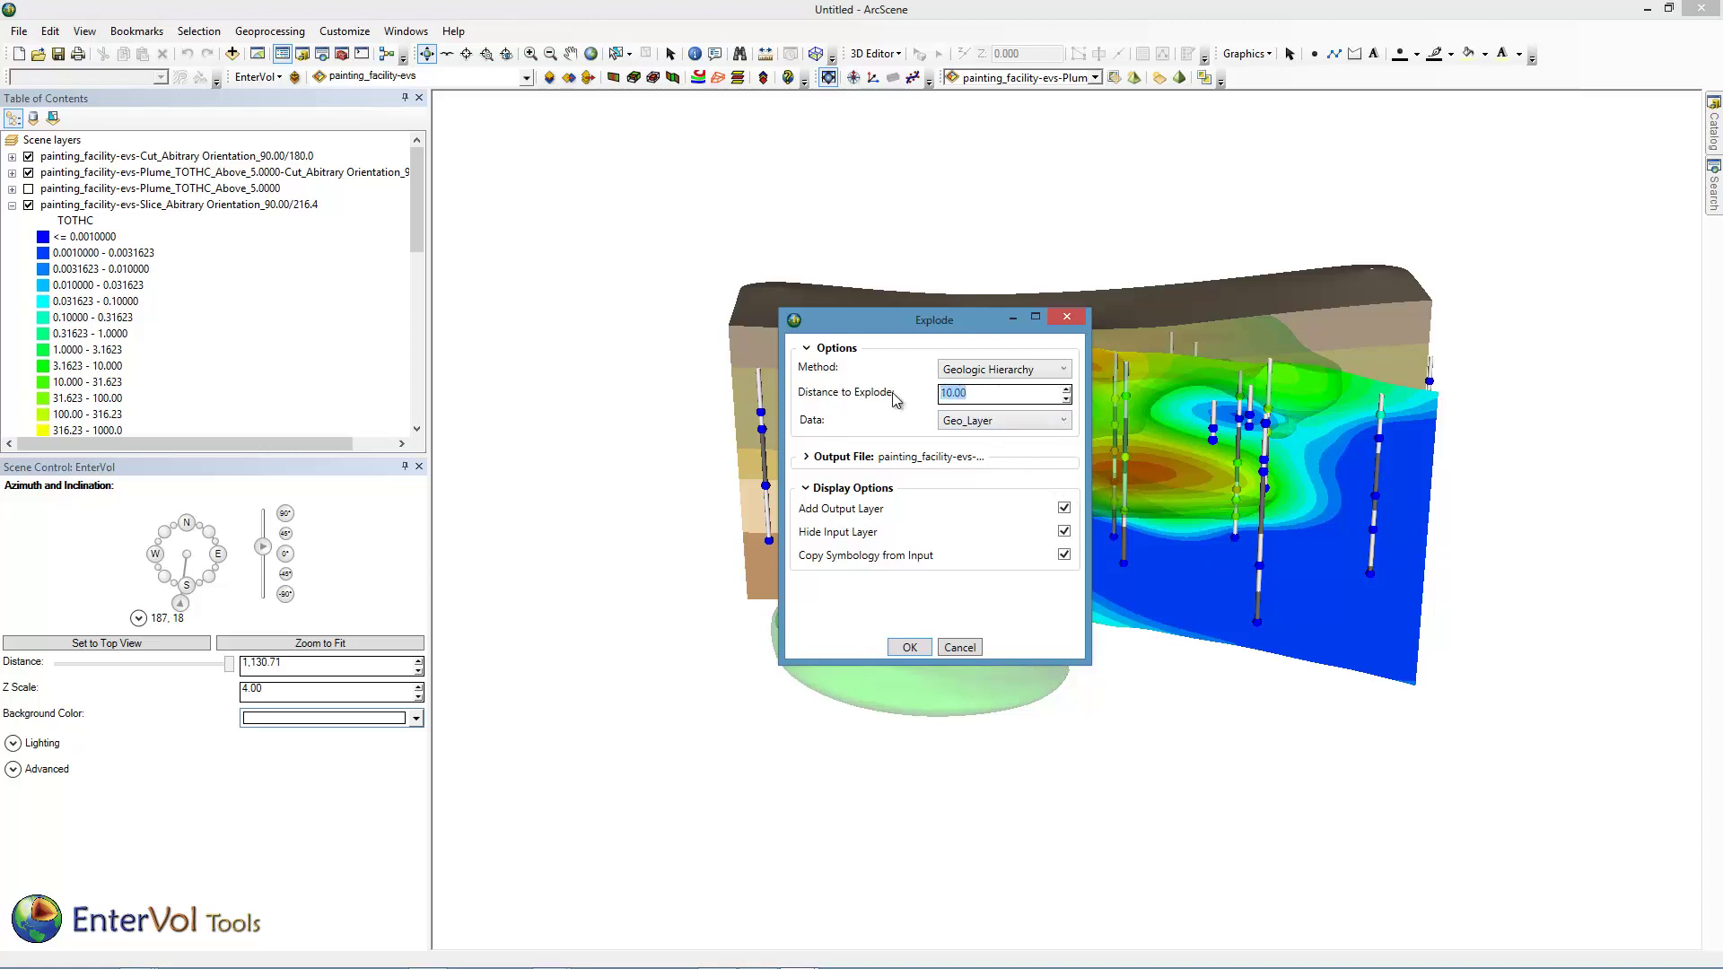
pyautogui.write('15')
pyautogui.click(908, 647)
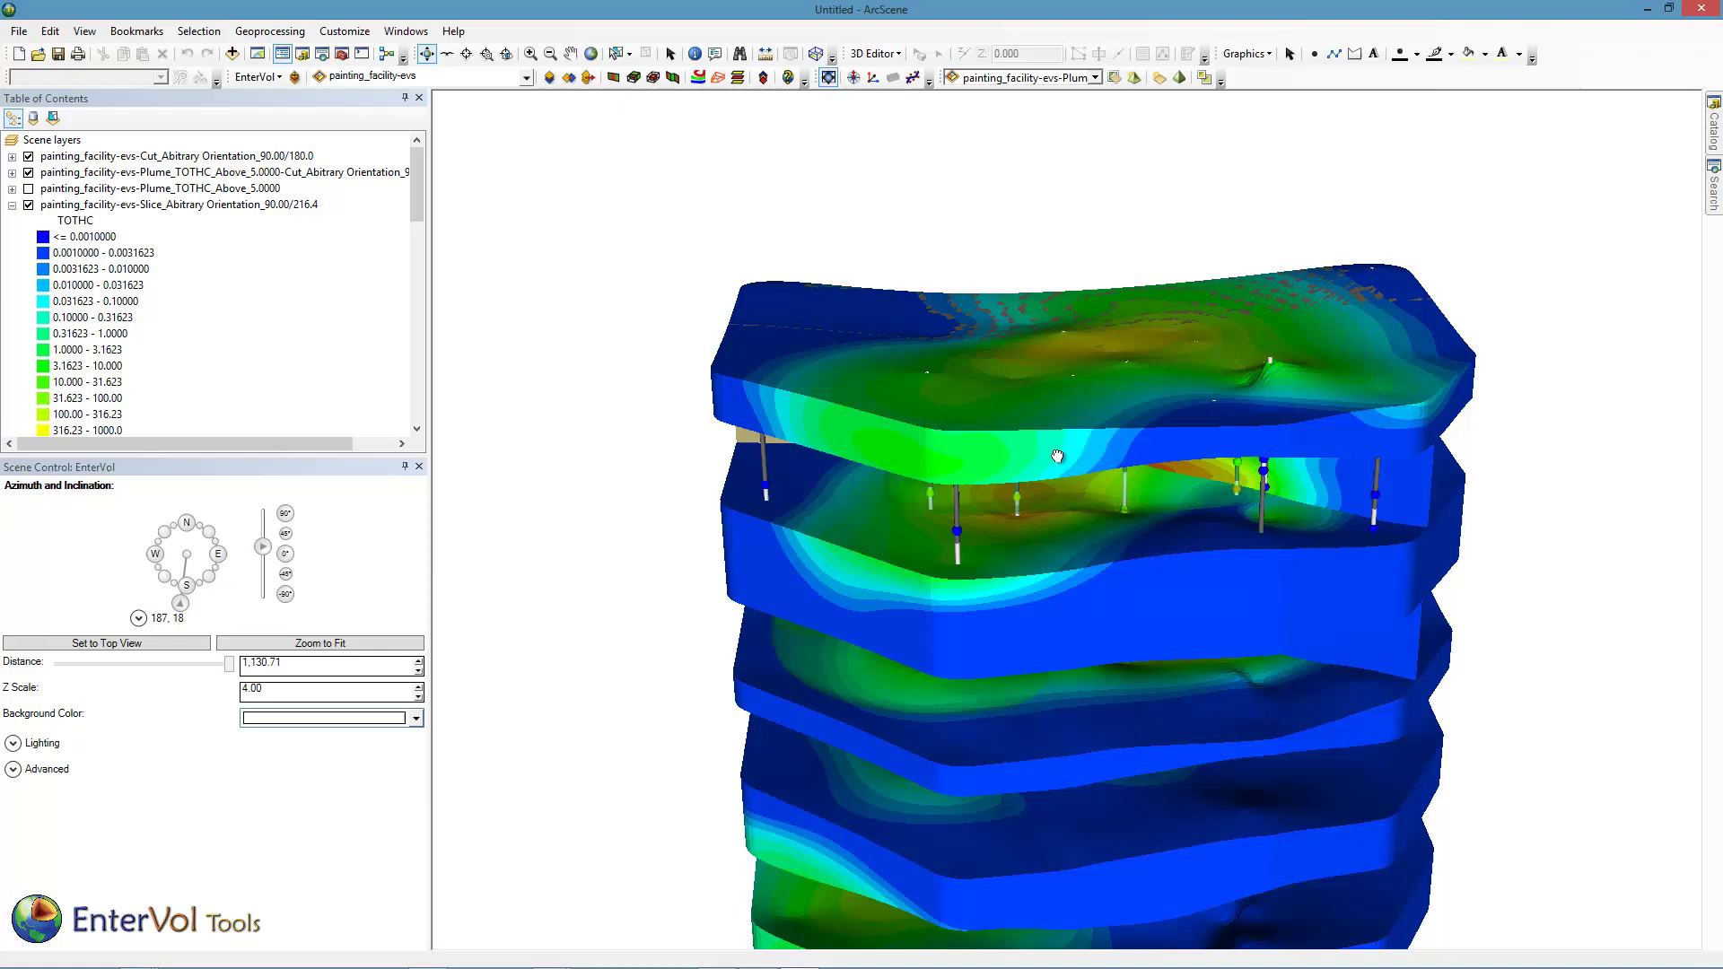
pyautogui.scroll(-4, 1049, 372)
pyautogui.moveTo(1036, 453); pyautogui.dragTo(1240, 415)
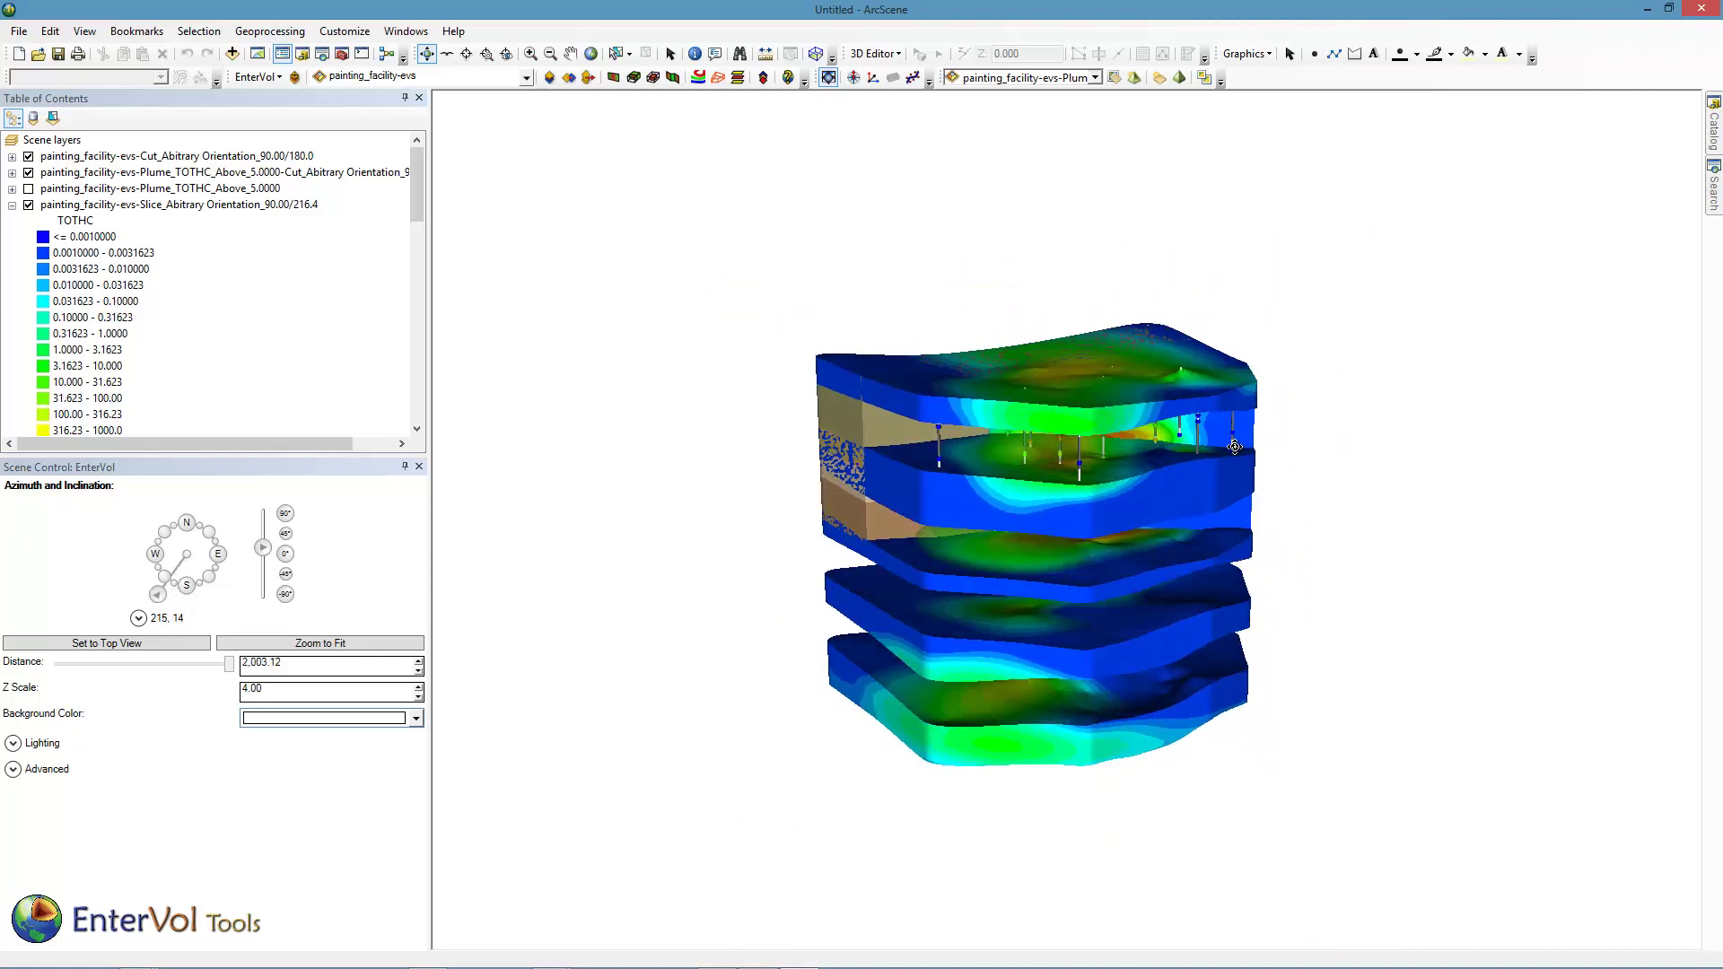
# - Hide the Cut, Plume Cut and Slice layers to show only the exploded slabs
pyautogui.click(29, 156)
pyautogui.click(29, 173)
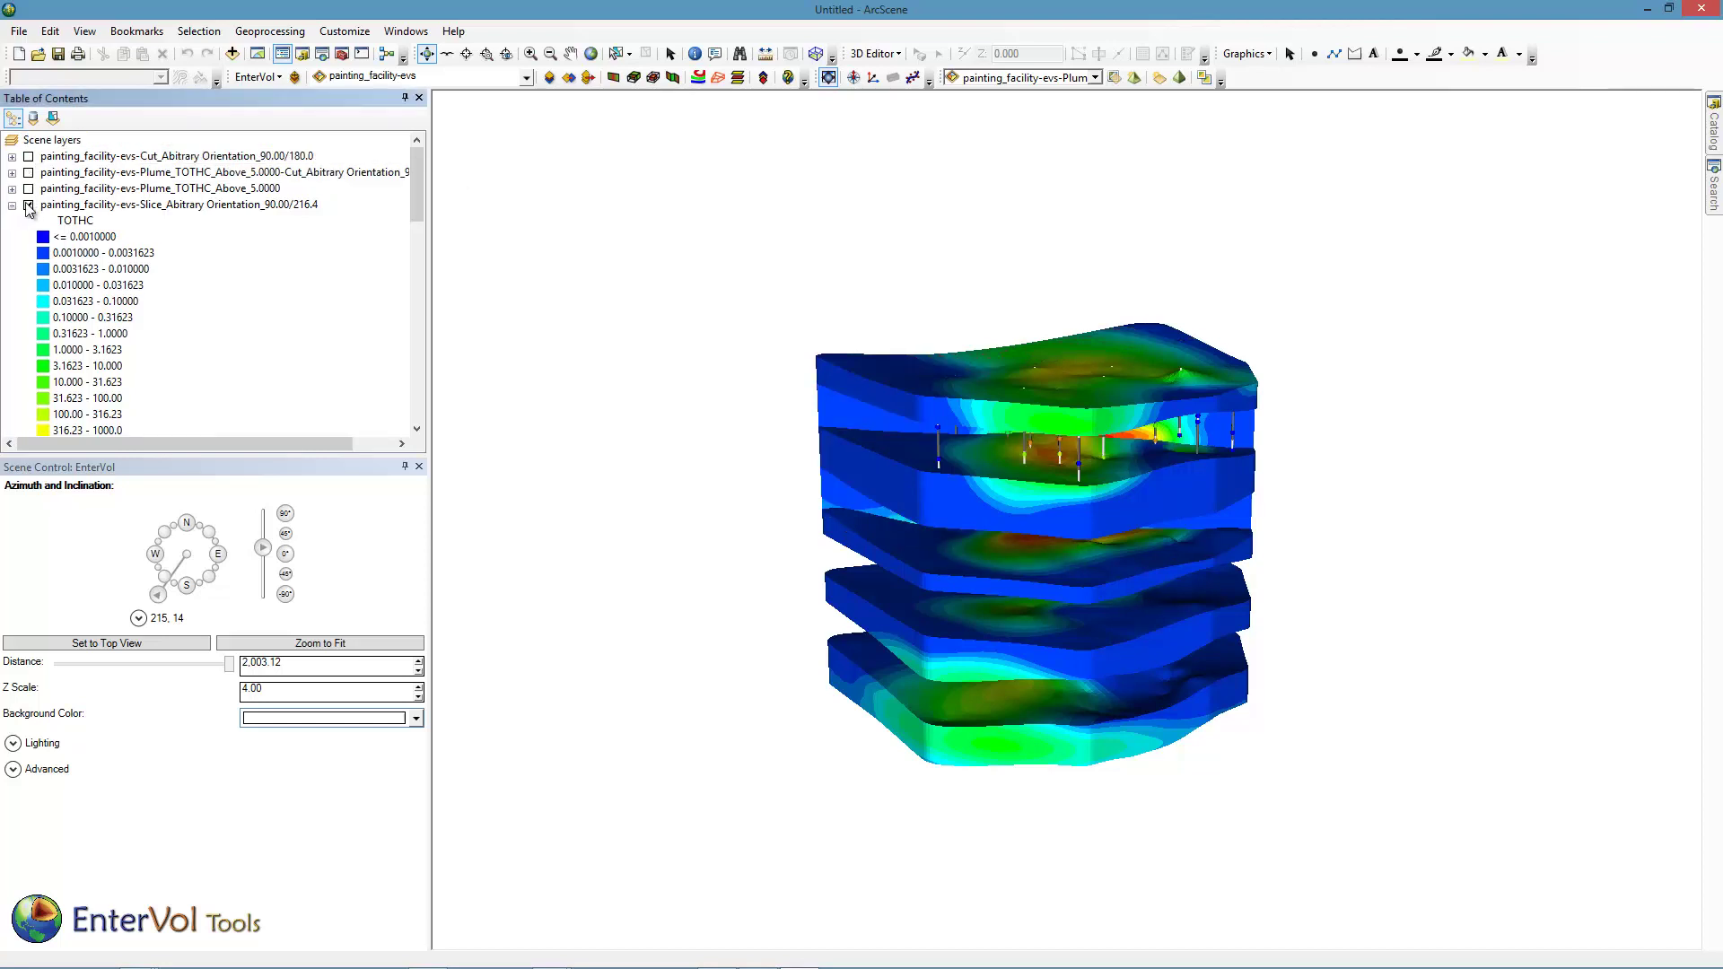
pyautogui.click(29, 205)
pyautogui.click(13, 206)
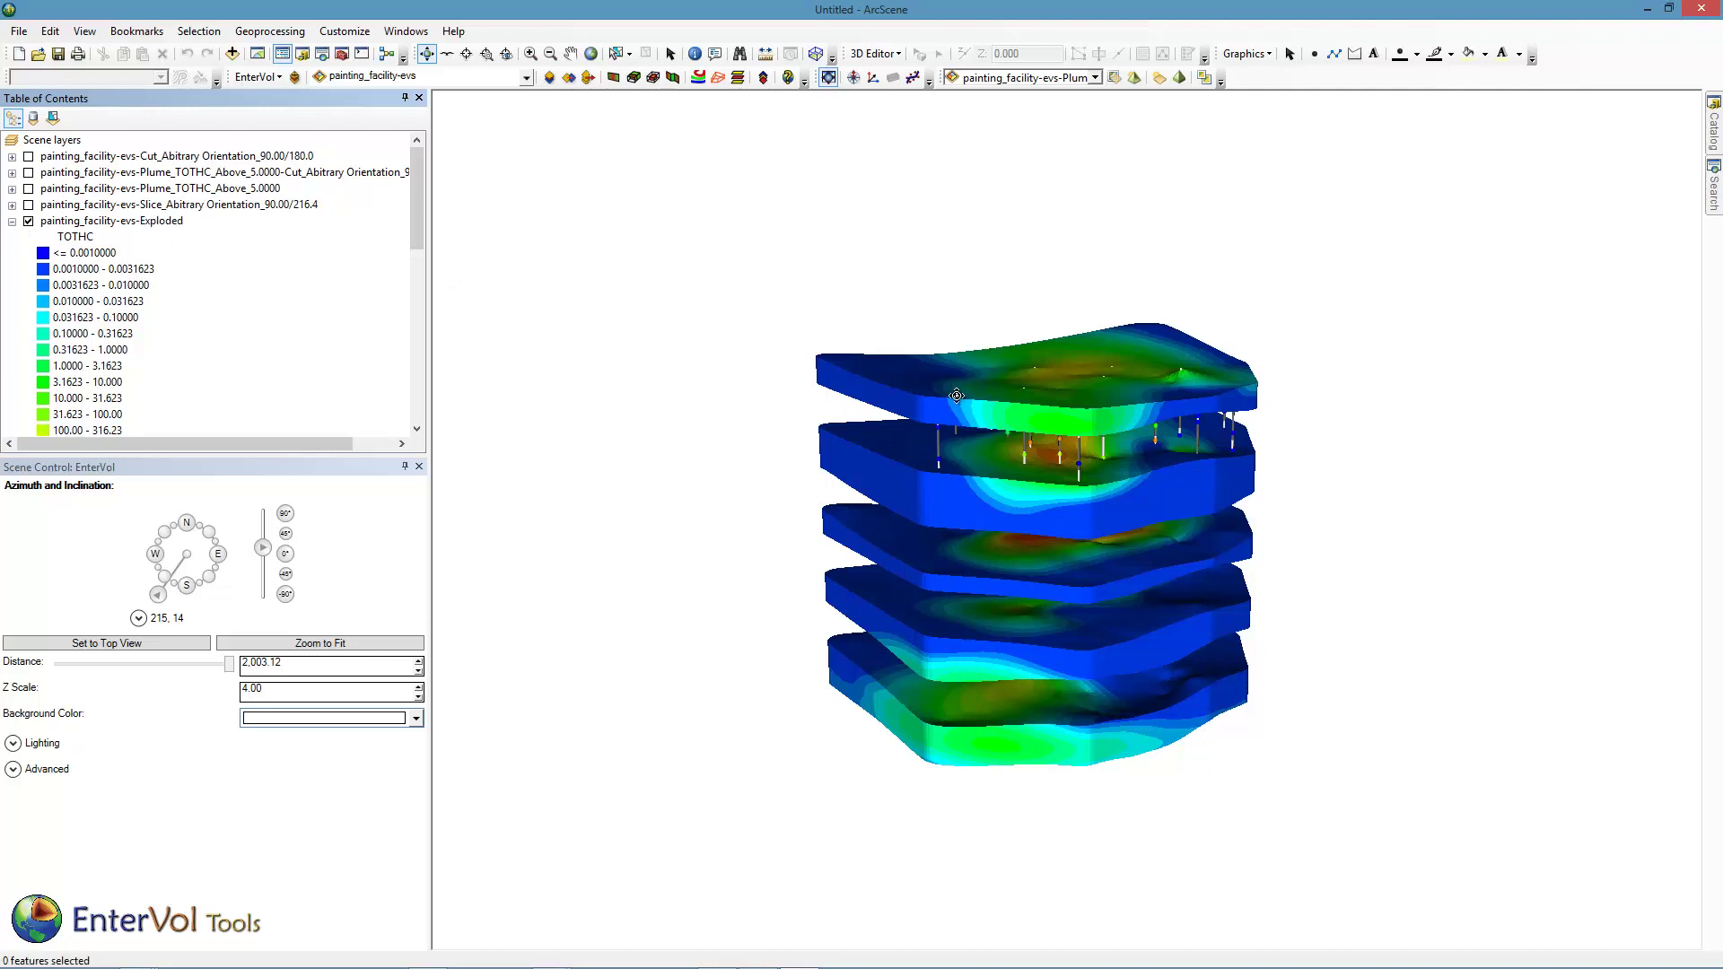
pyautogui.moveTo(980, 422); pyautogui.dragTo(872, 423)
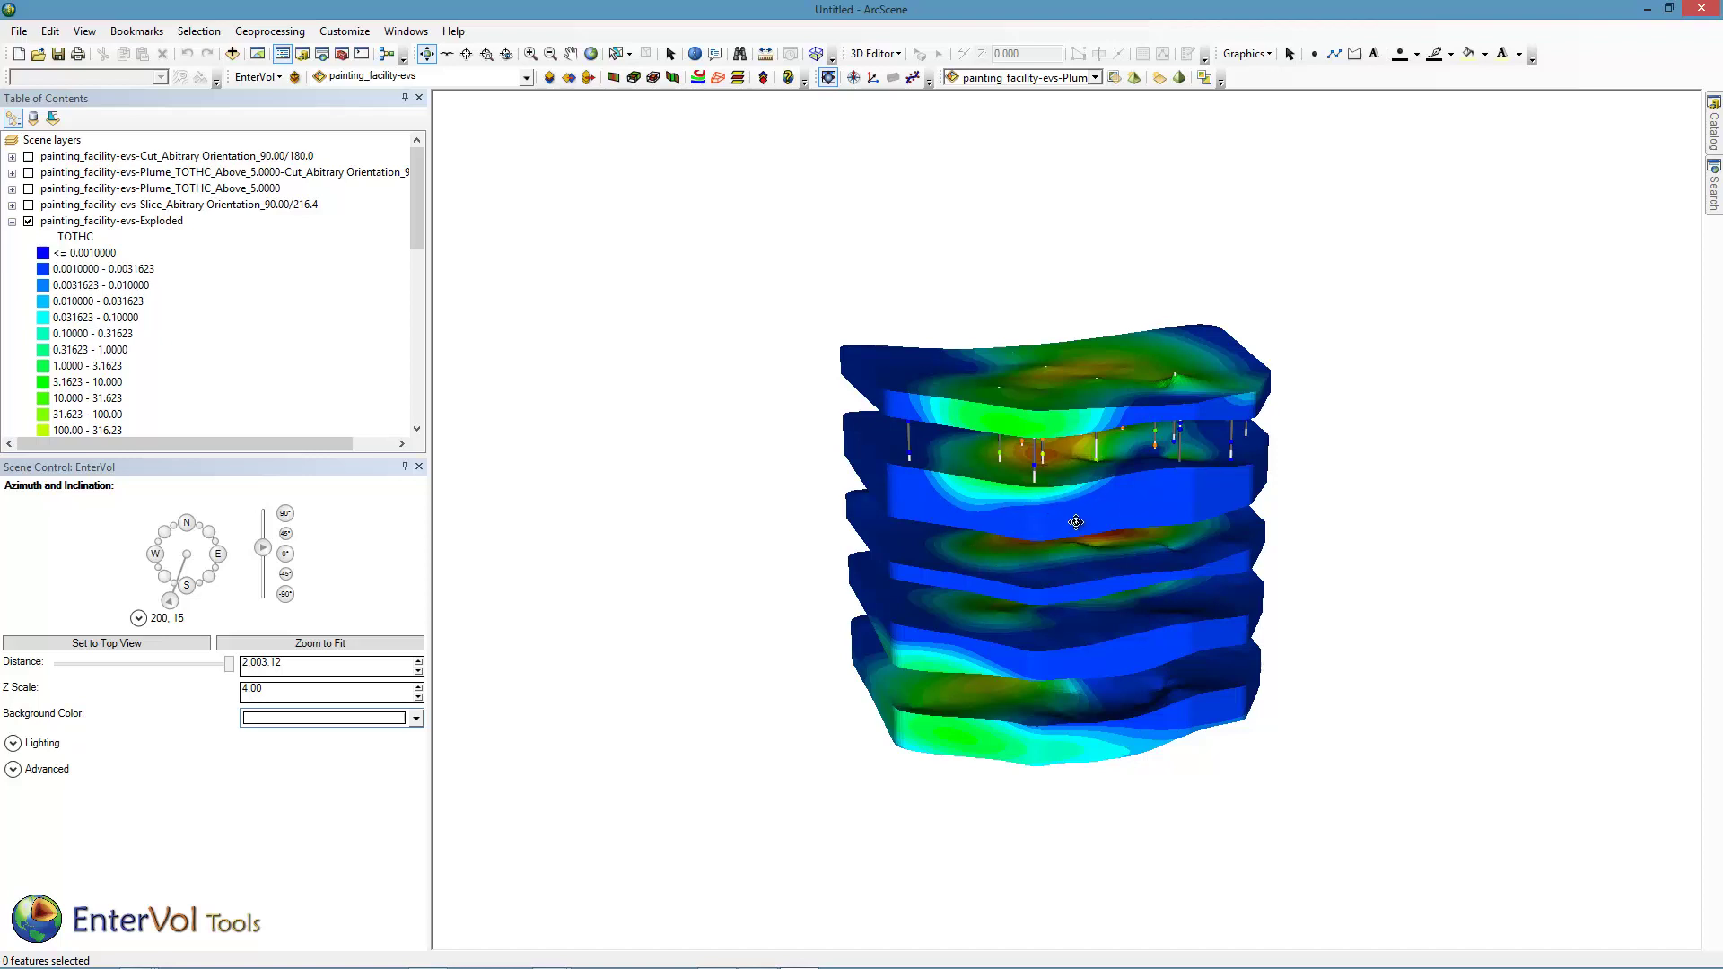
pyautogui.moveTo(1066, 522); pyautogui.dragTo(957, 443)
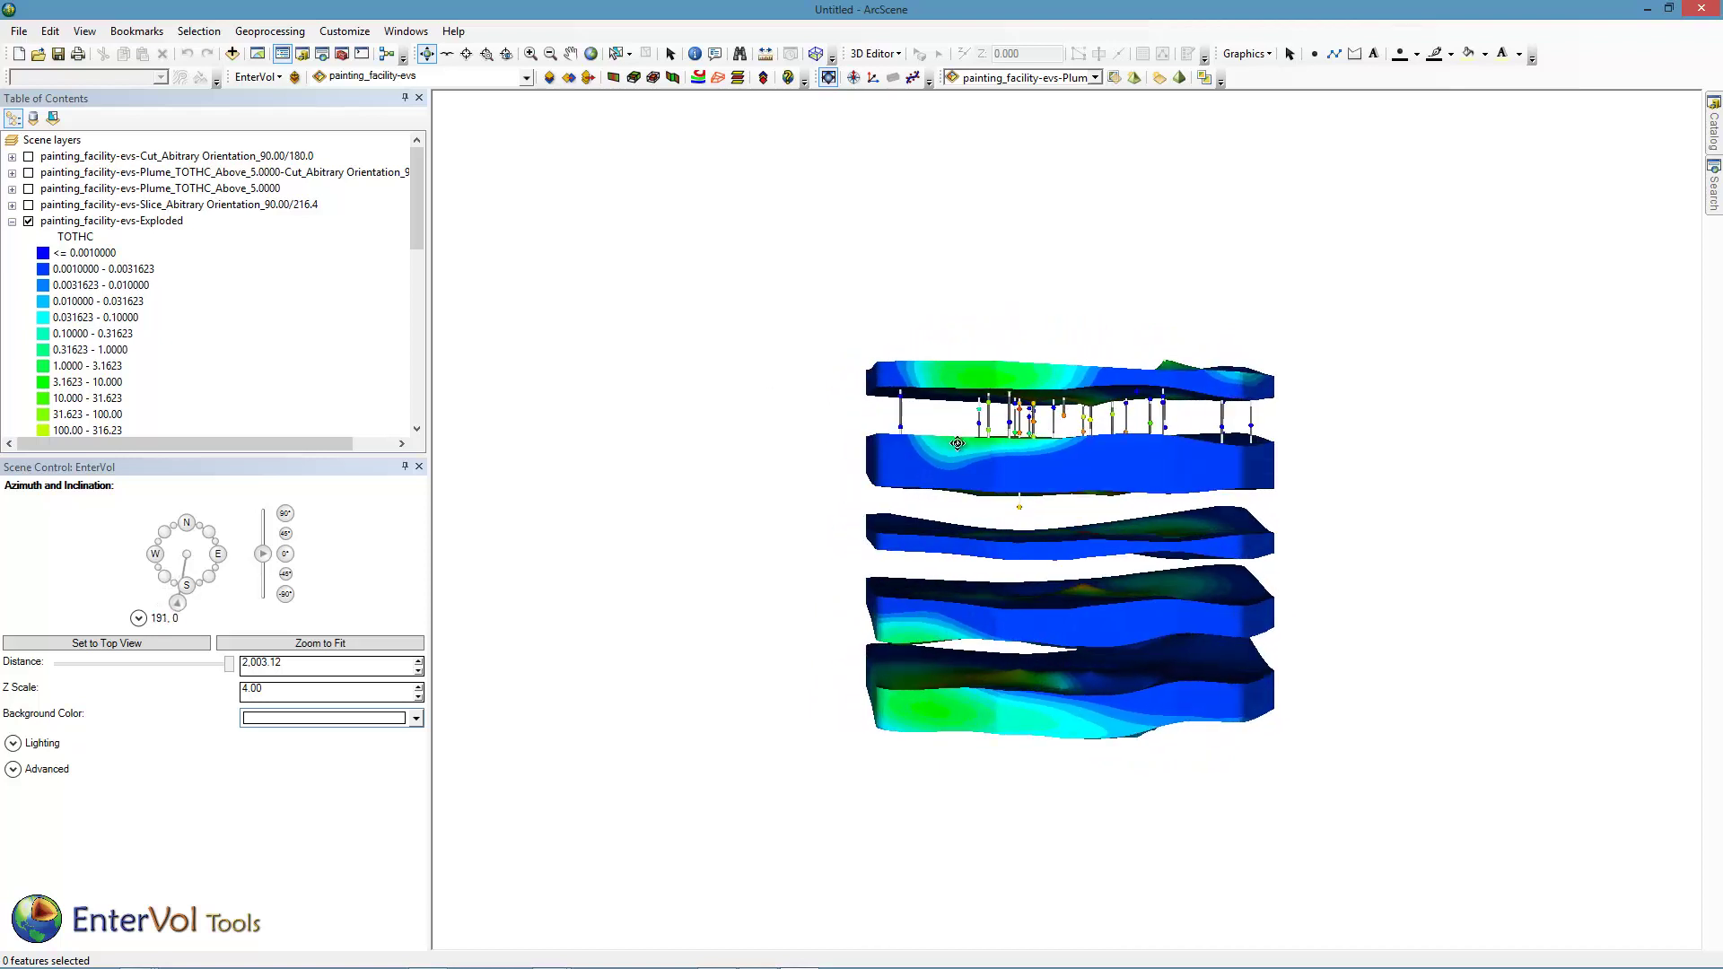
# - Hide the Exploded layer and turn the cut plume and cut geology block back on
pyautogui.click(12, 222)
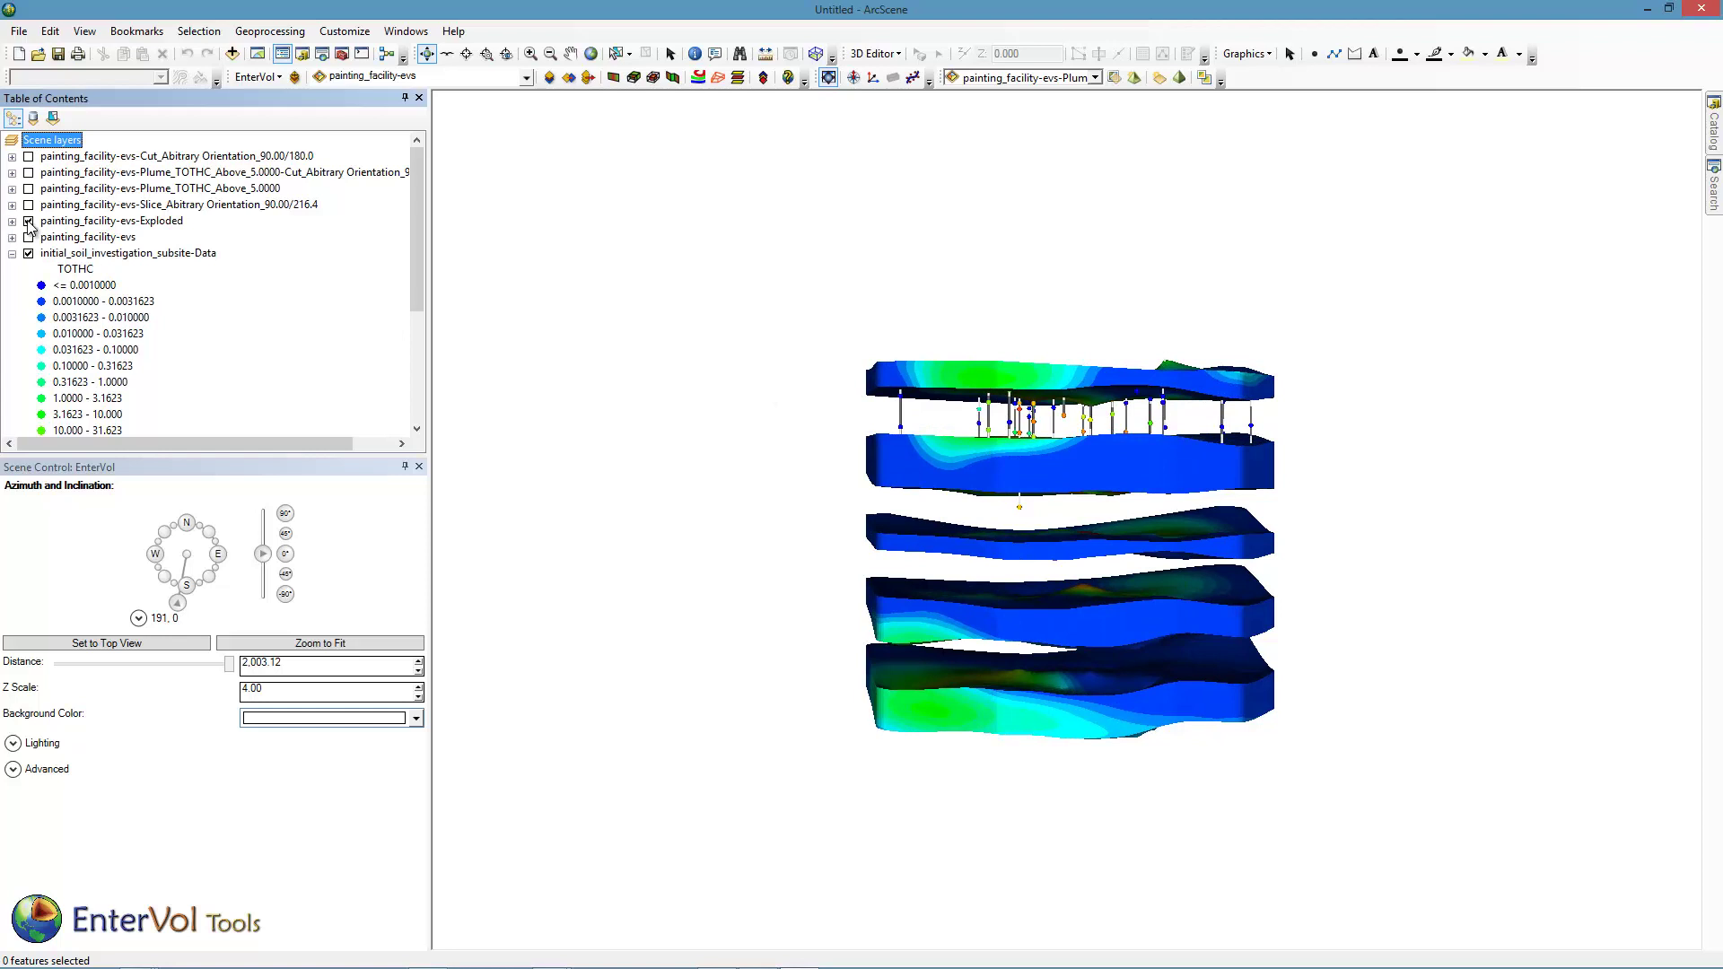
pyautogui.click(29, 221)
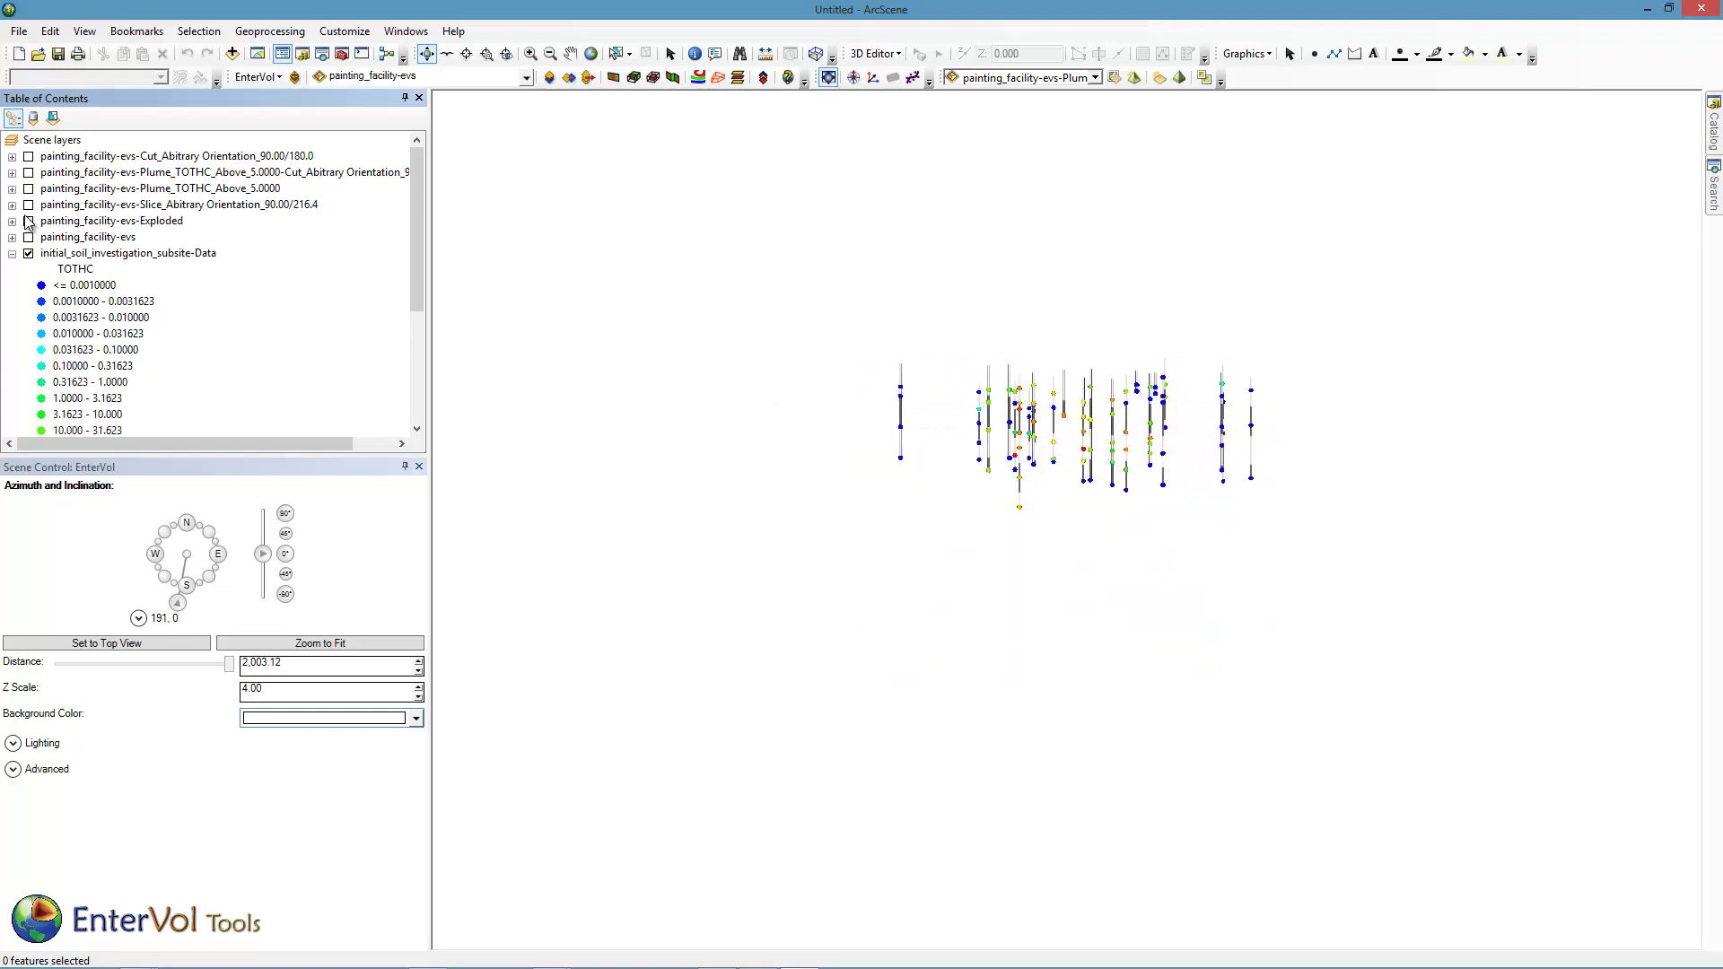
pyautogui.click(29, 172)
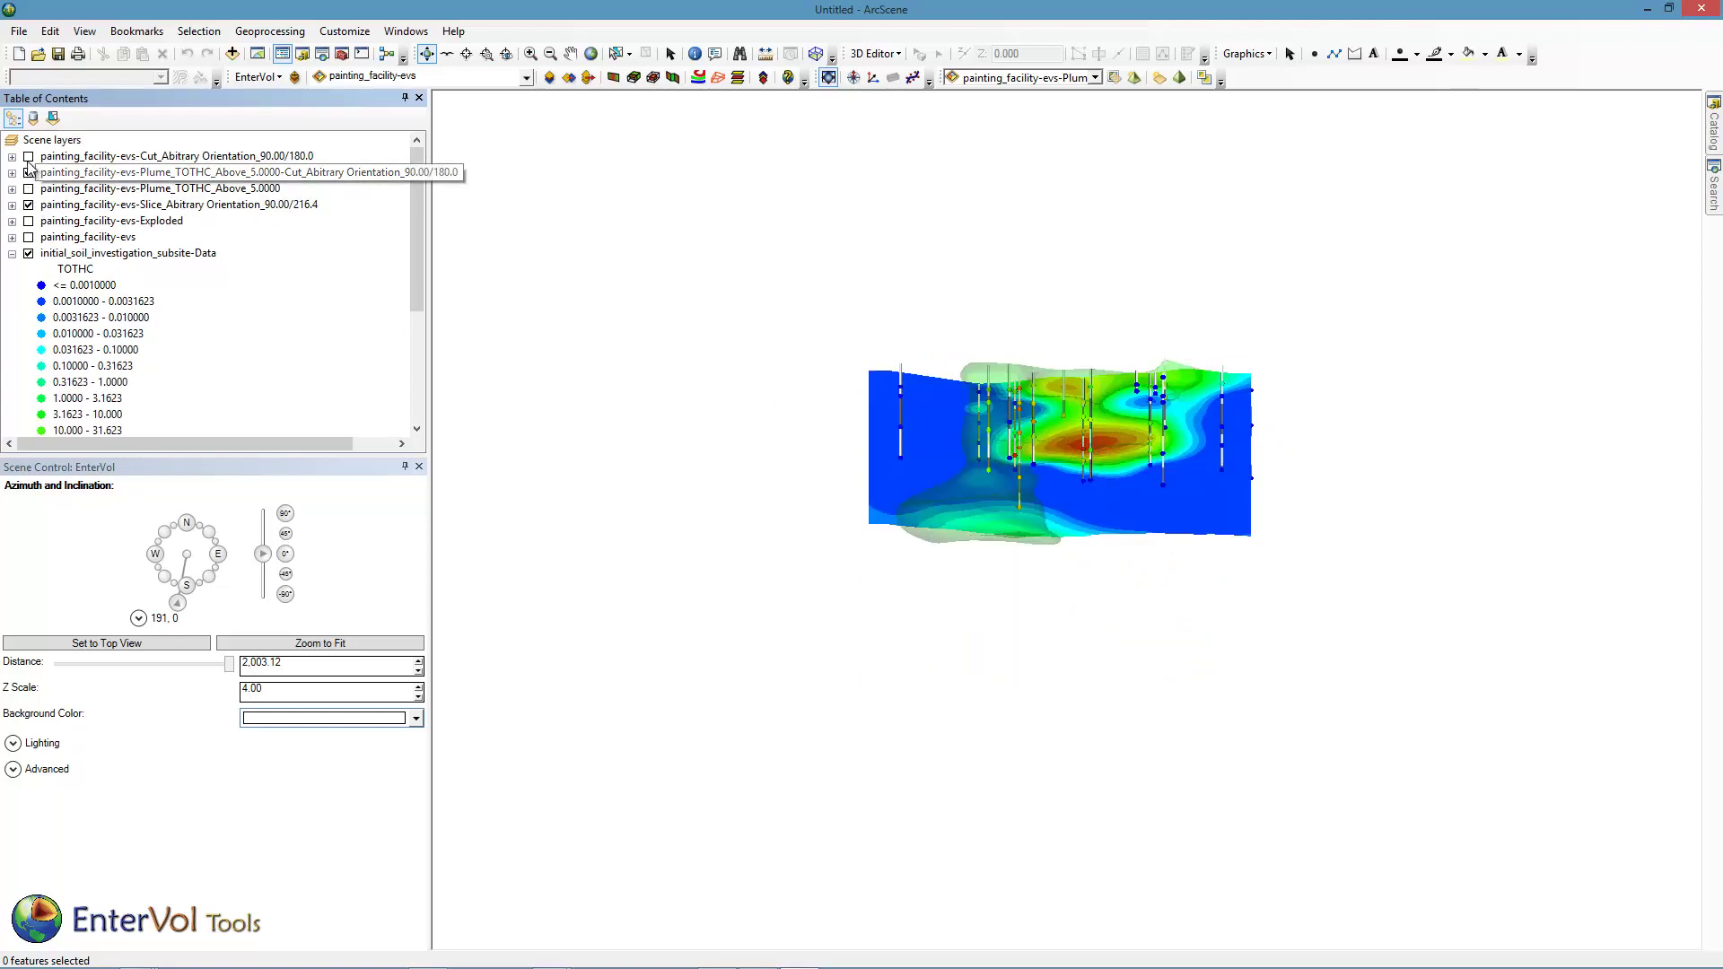
pyautogui.click(29, 156)
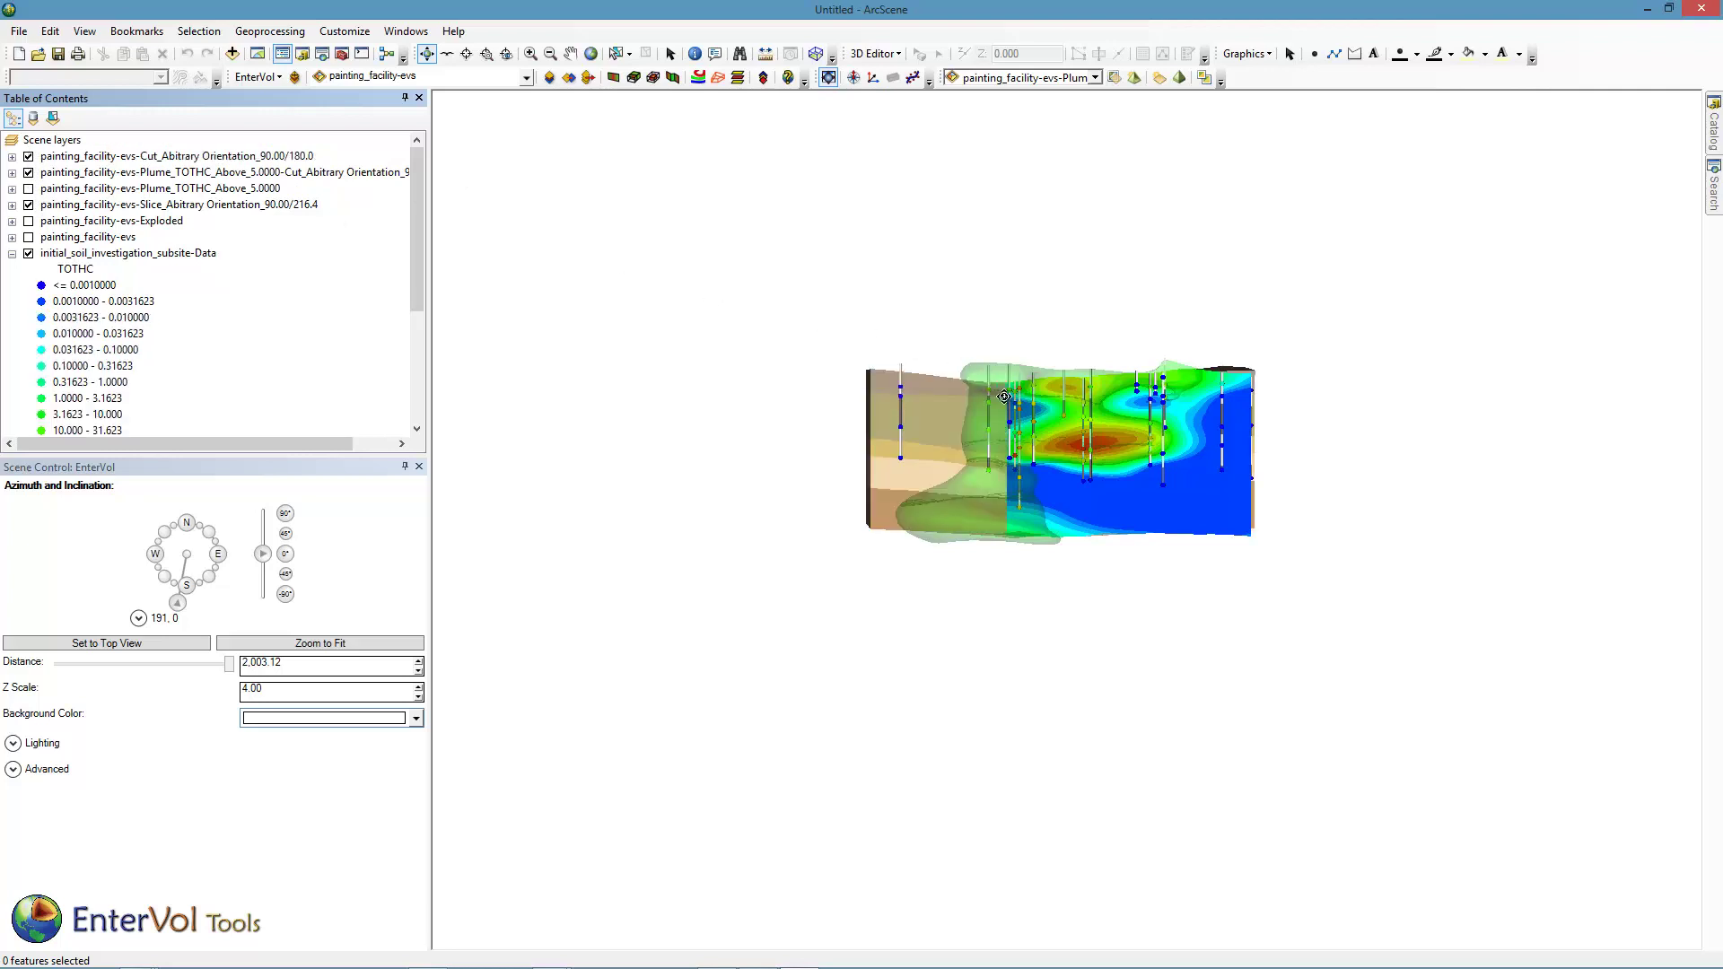
pyautogui.moveTo(1023, 418); pyautogui.dragTo(1061, 579)
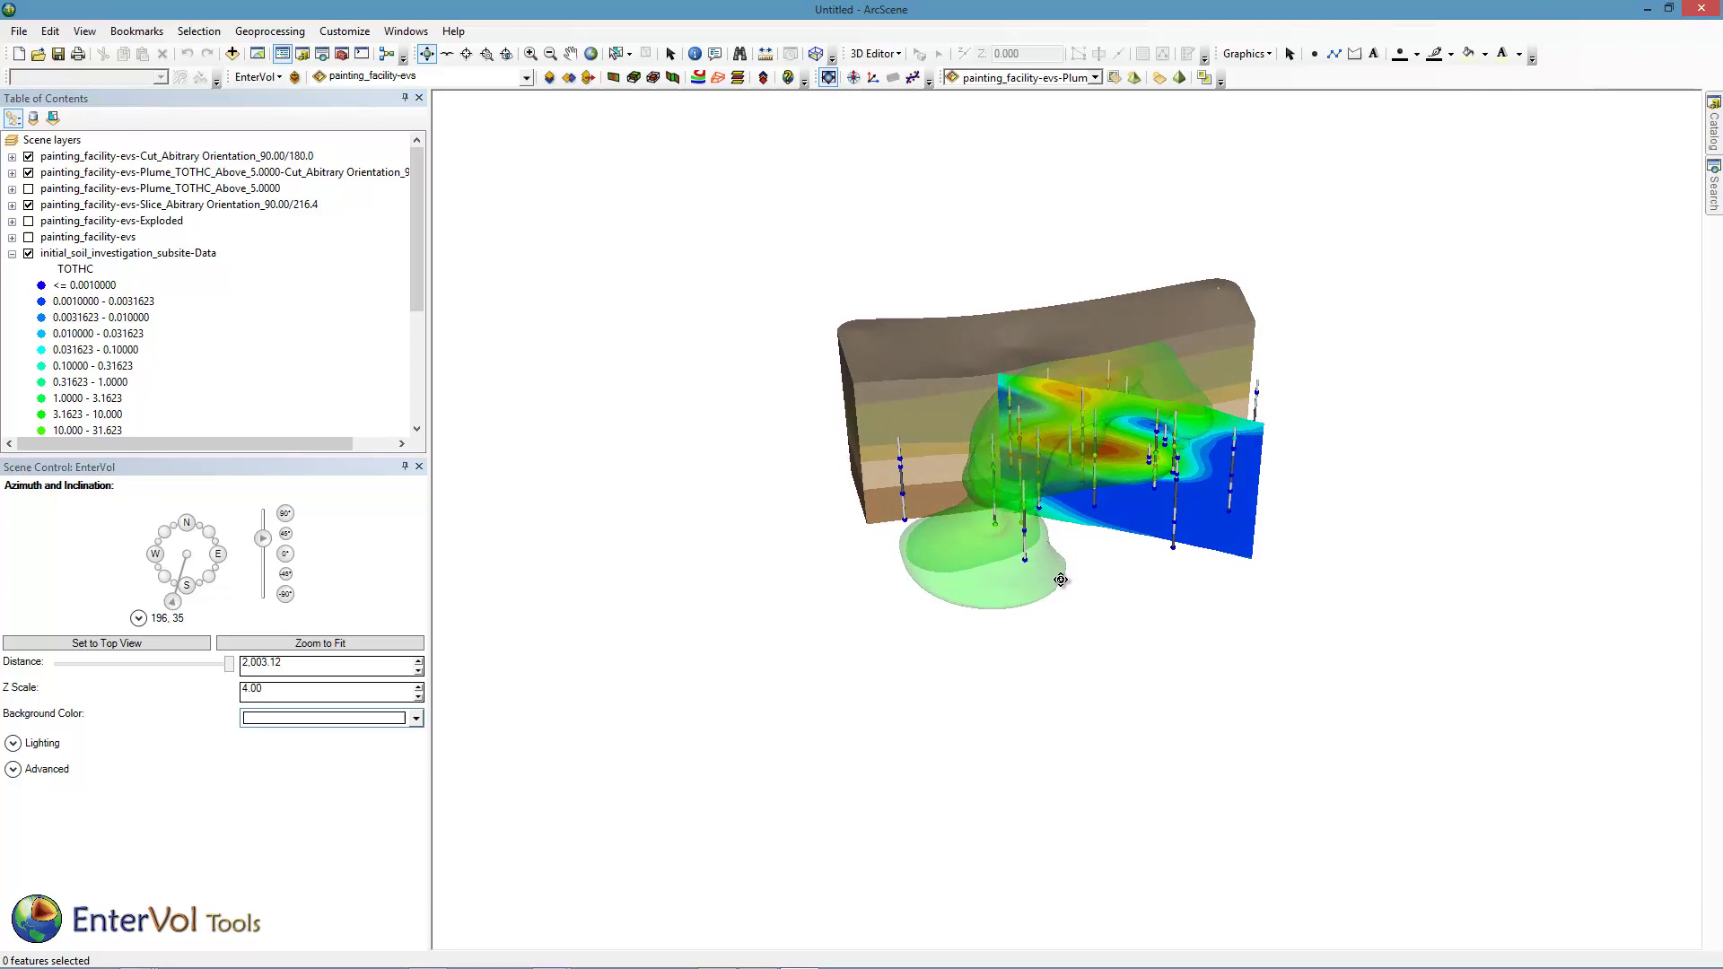
pyautogui.scroll(5, 1062, 580)
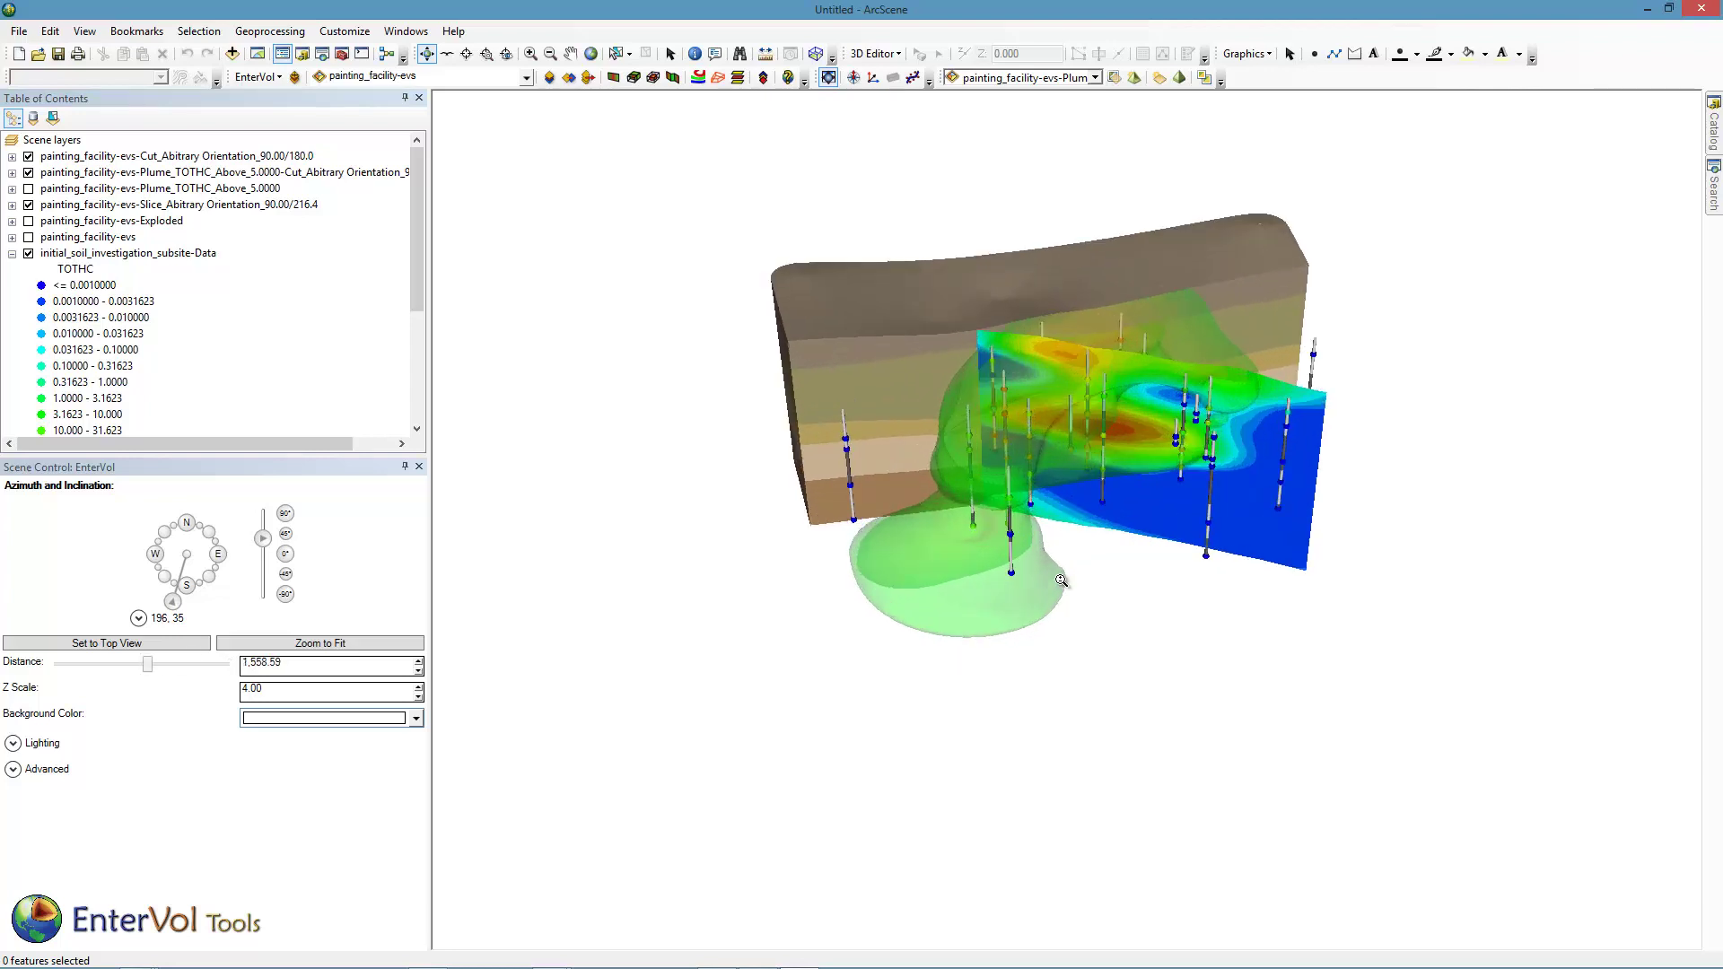
pyautogui.moveTo(1059, 579); pyautogui.dragTo(1055, 660, button='middle')
pyautogui.moveTo(968, 626); pyautogui.dragTo(986, 609)
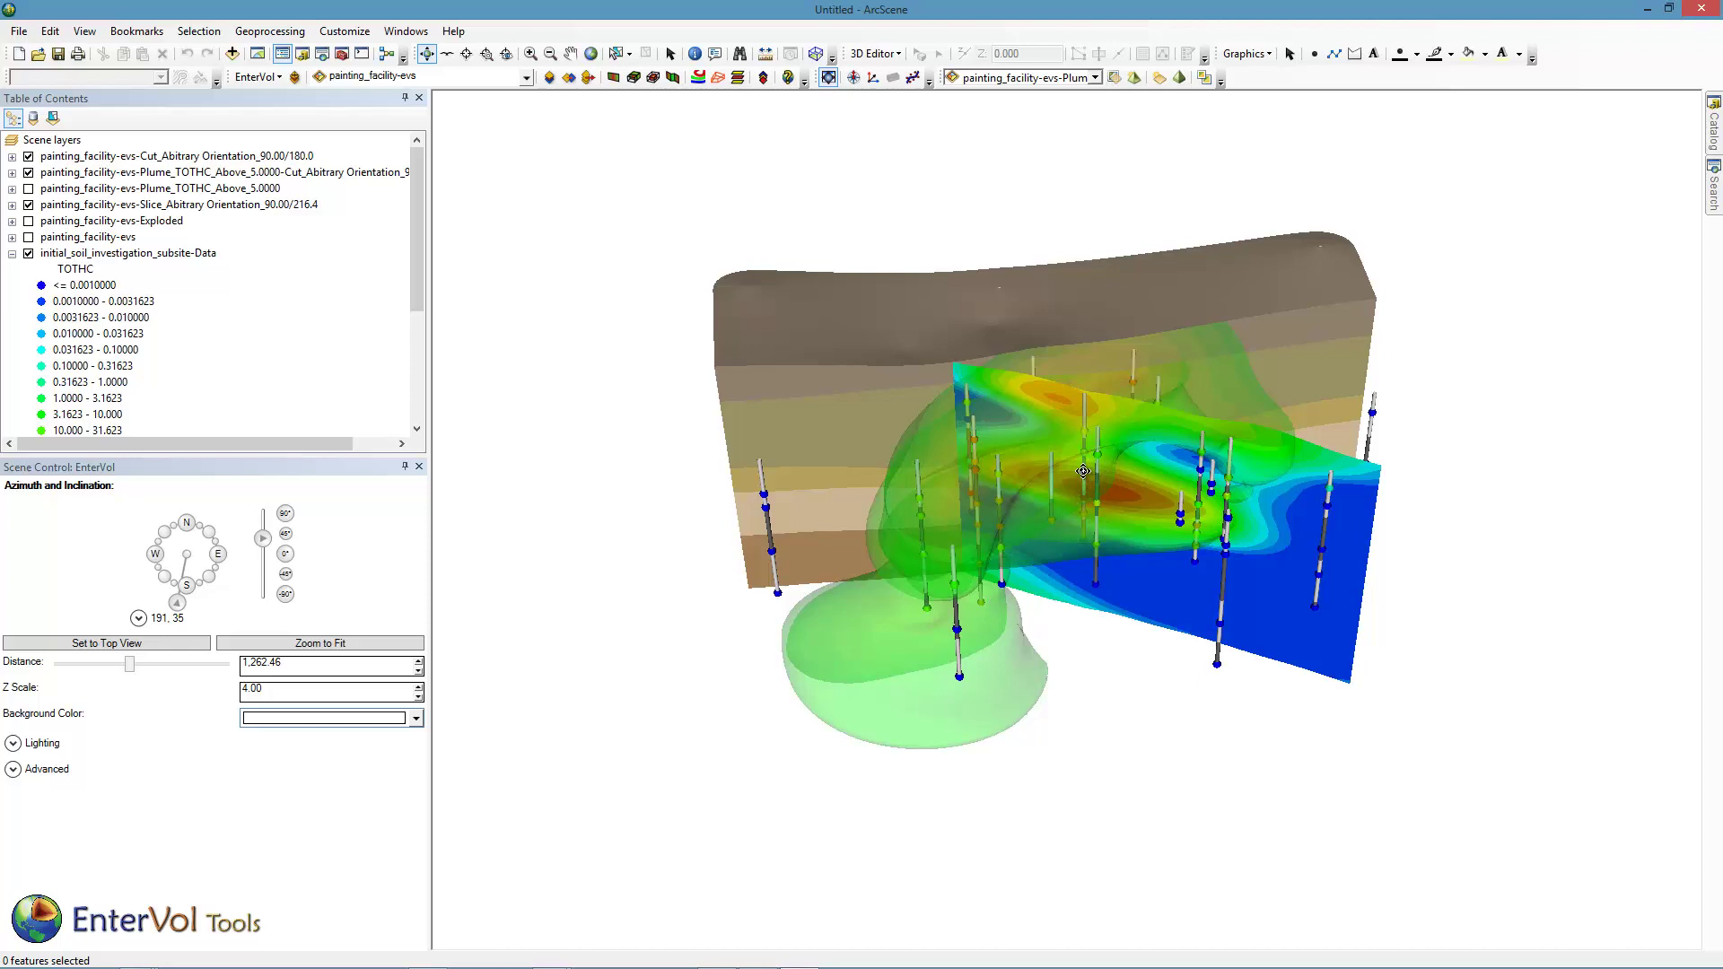
pyautogui.moveTo(1083, 471); pyautogui.dragTo(1200, 369)
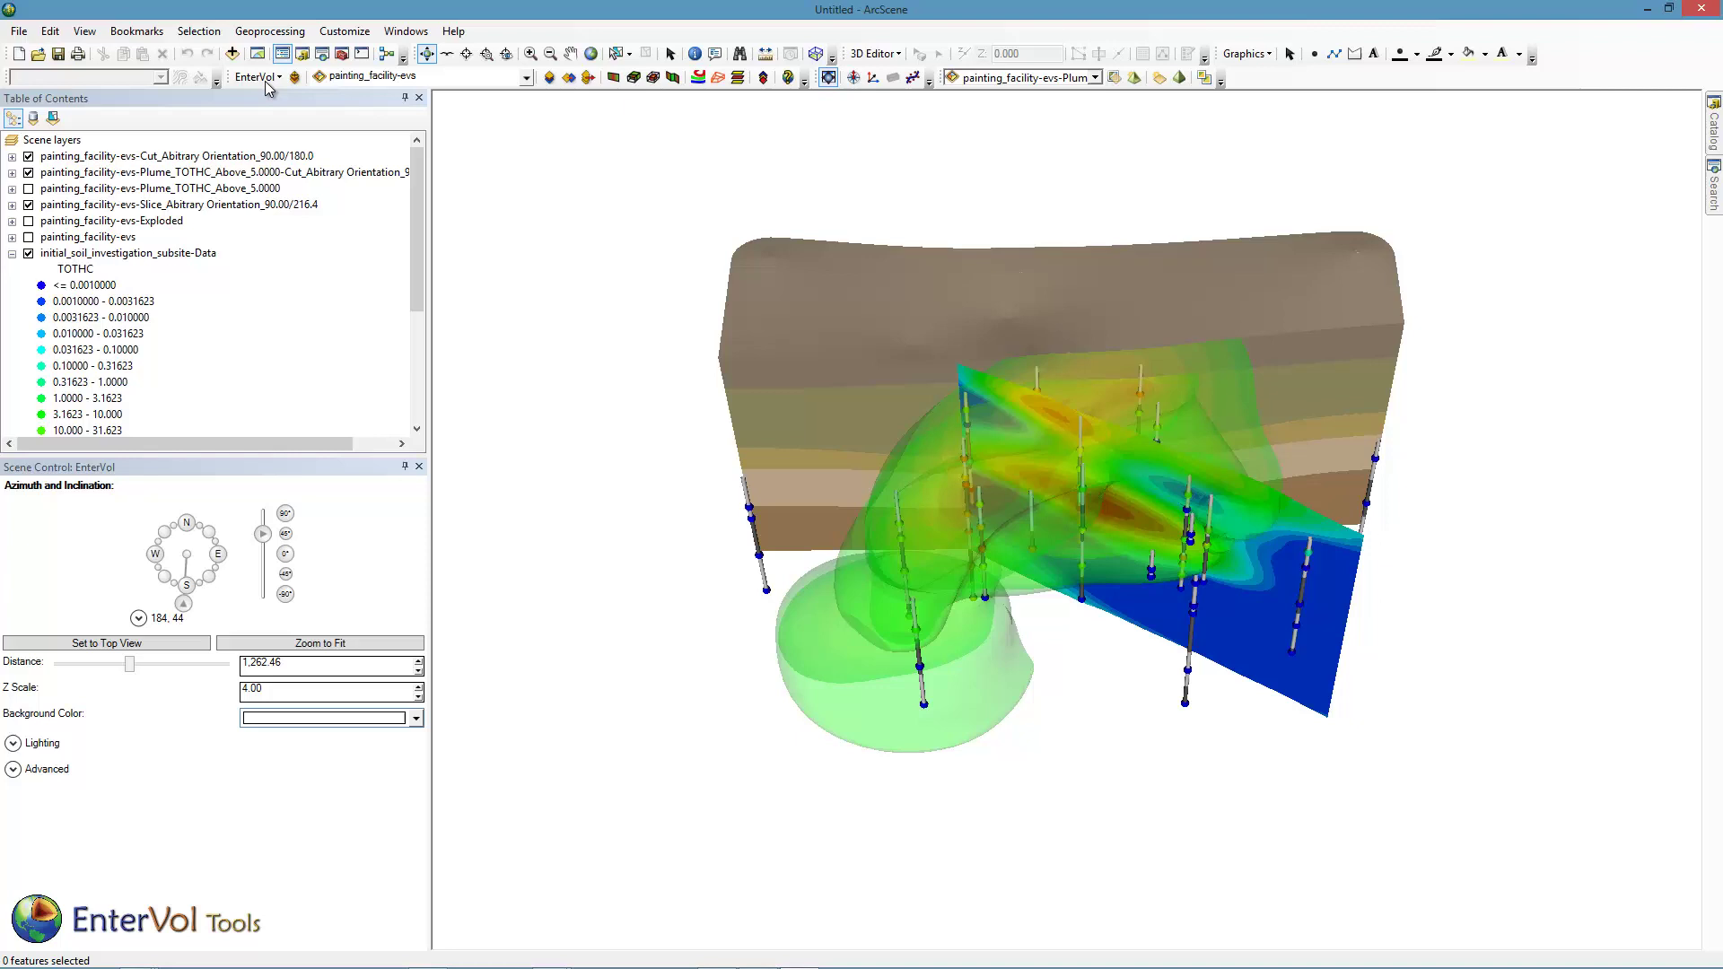
# - Add painting_facility_fence_path.shp from E:\CTech\Data\EnterVol Training to the scene
pyautogui.click(236, 56)
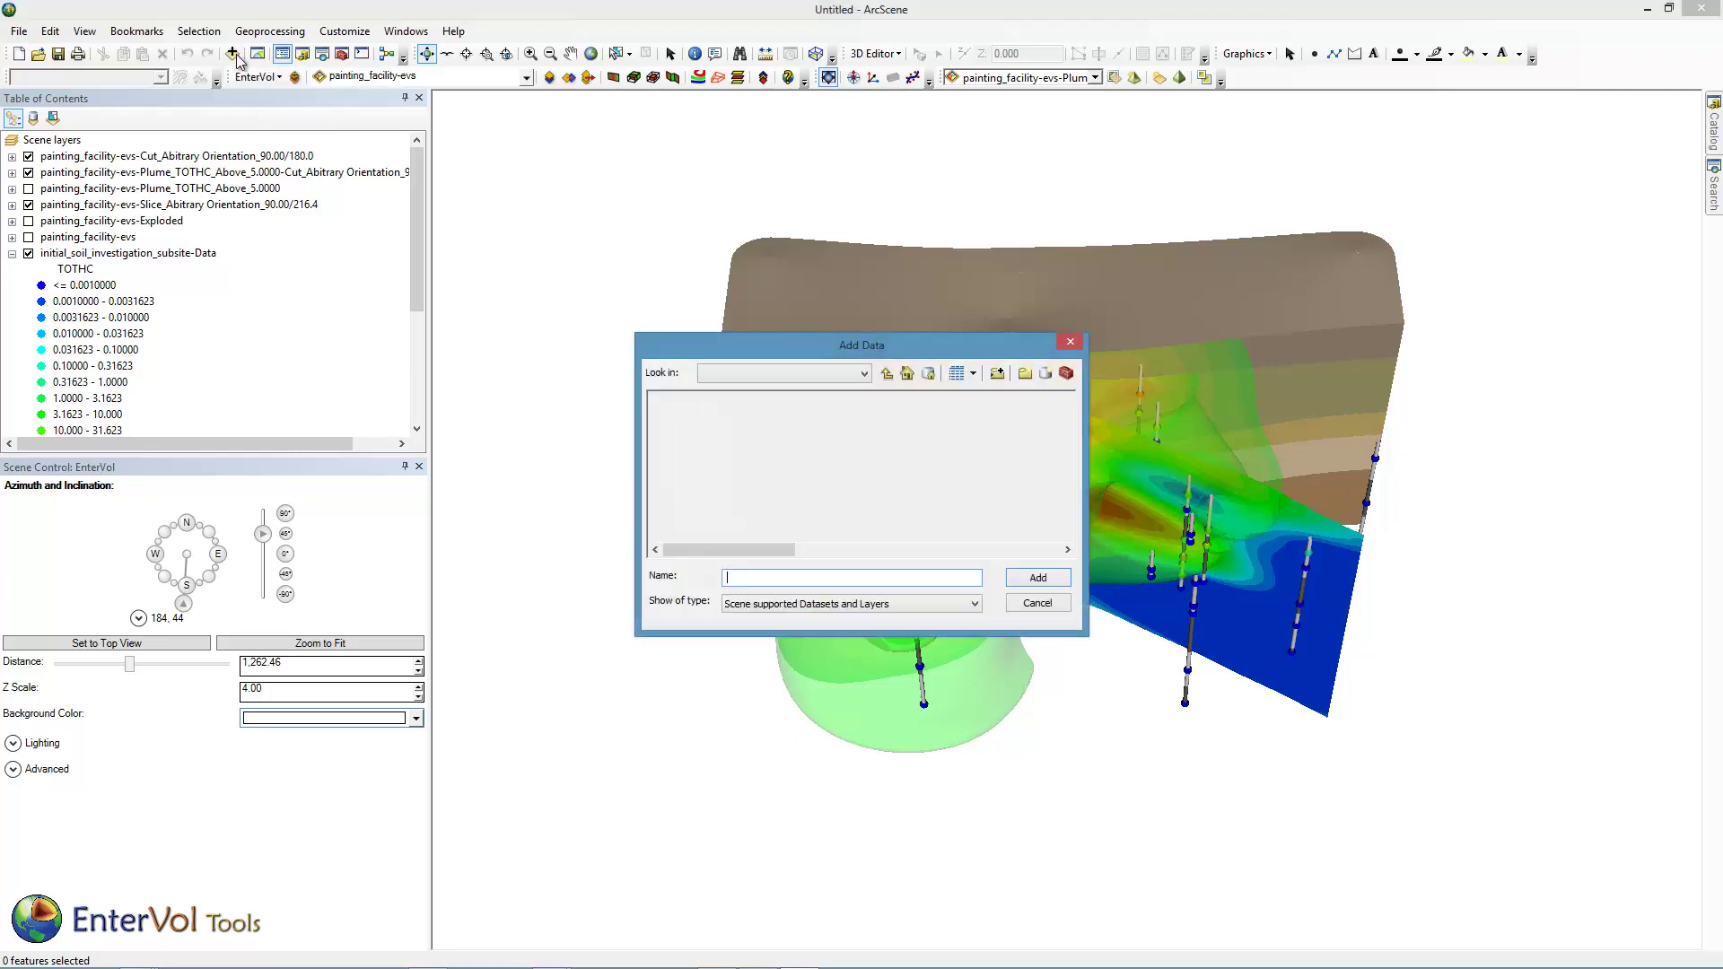
pyautogui.click(887, 373)
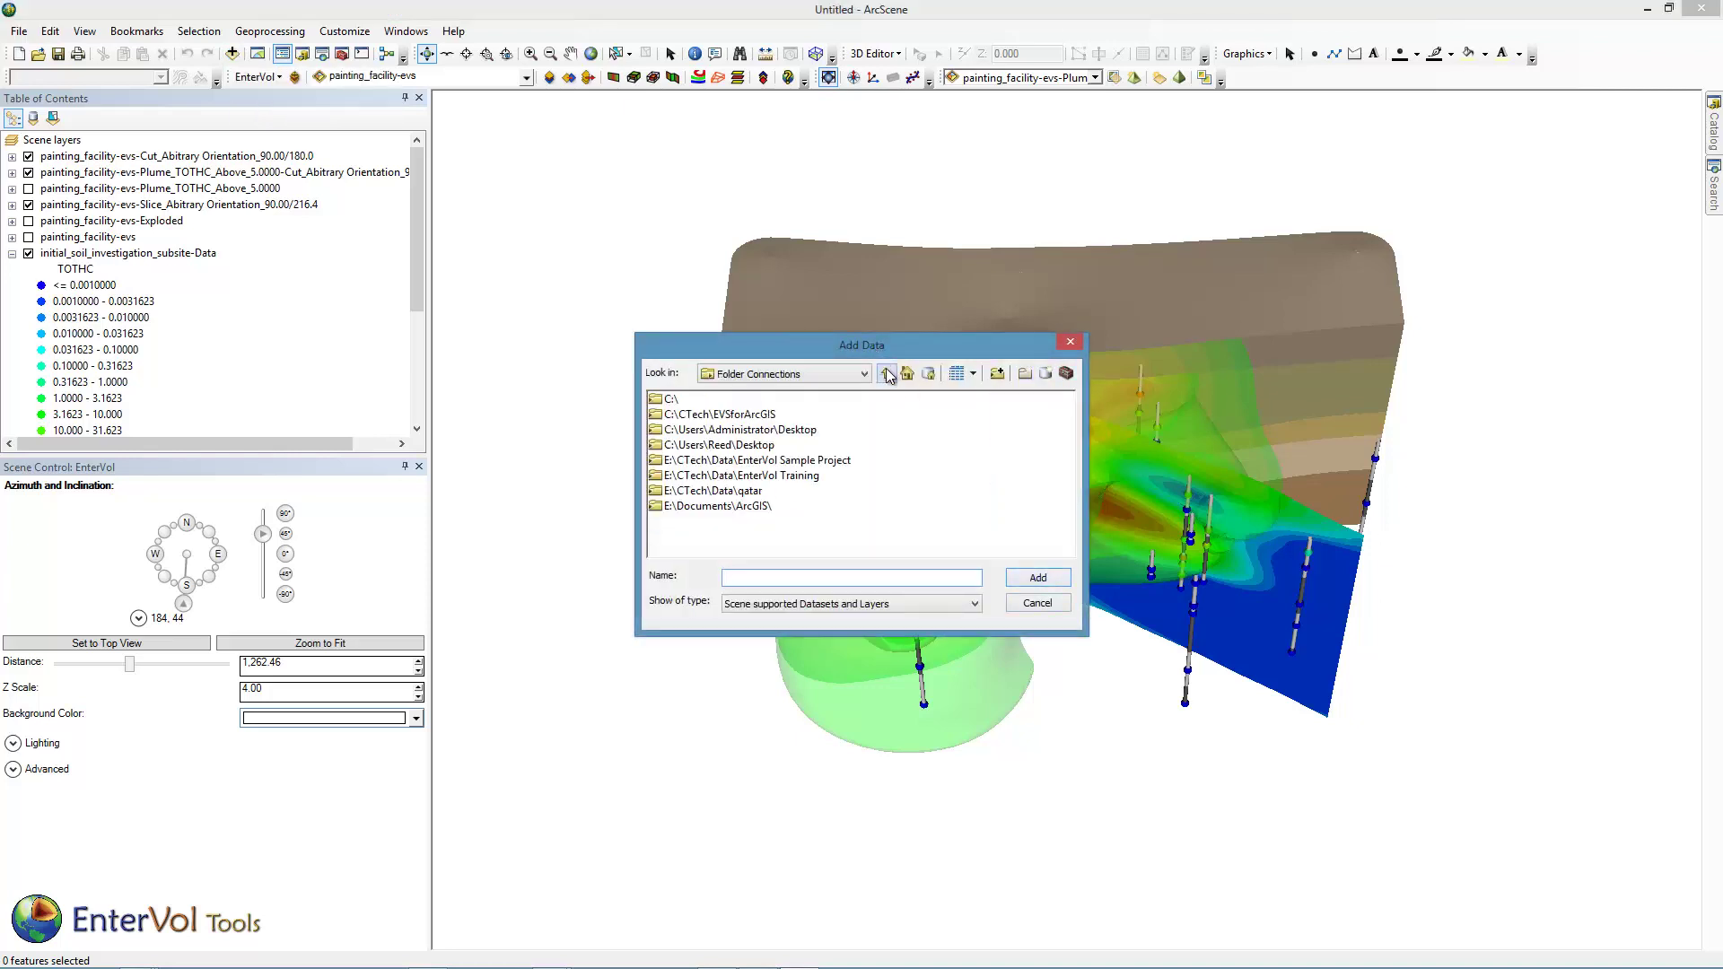
pyautogui.doubleClick(752, 477)
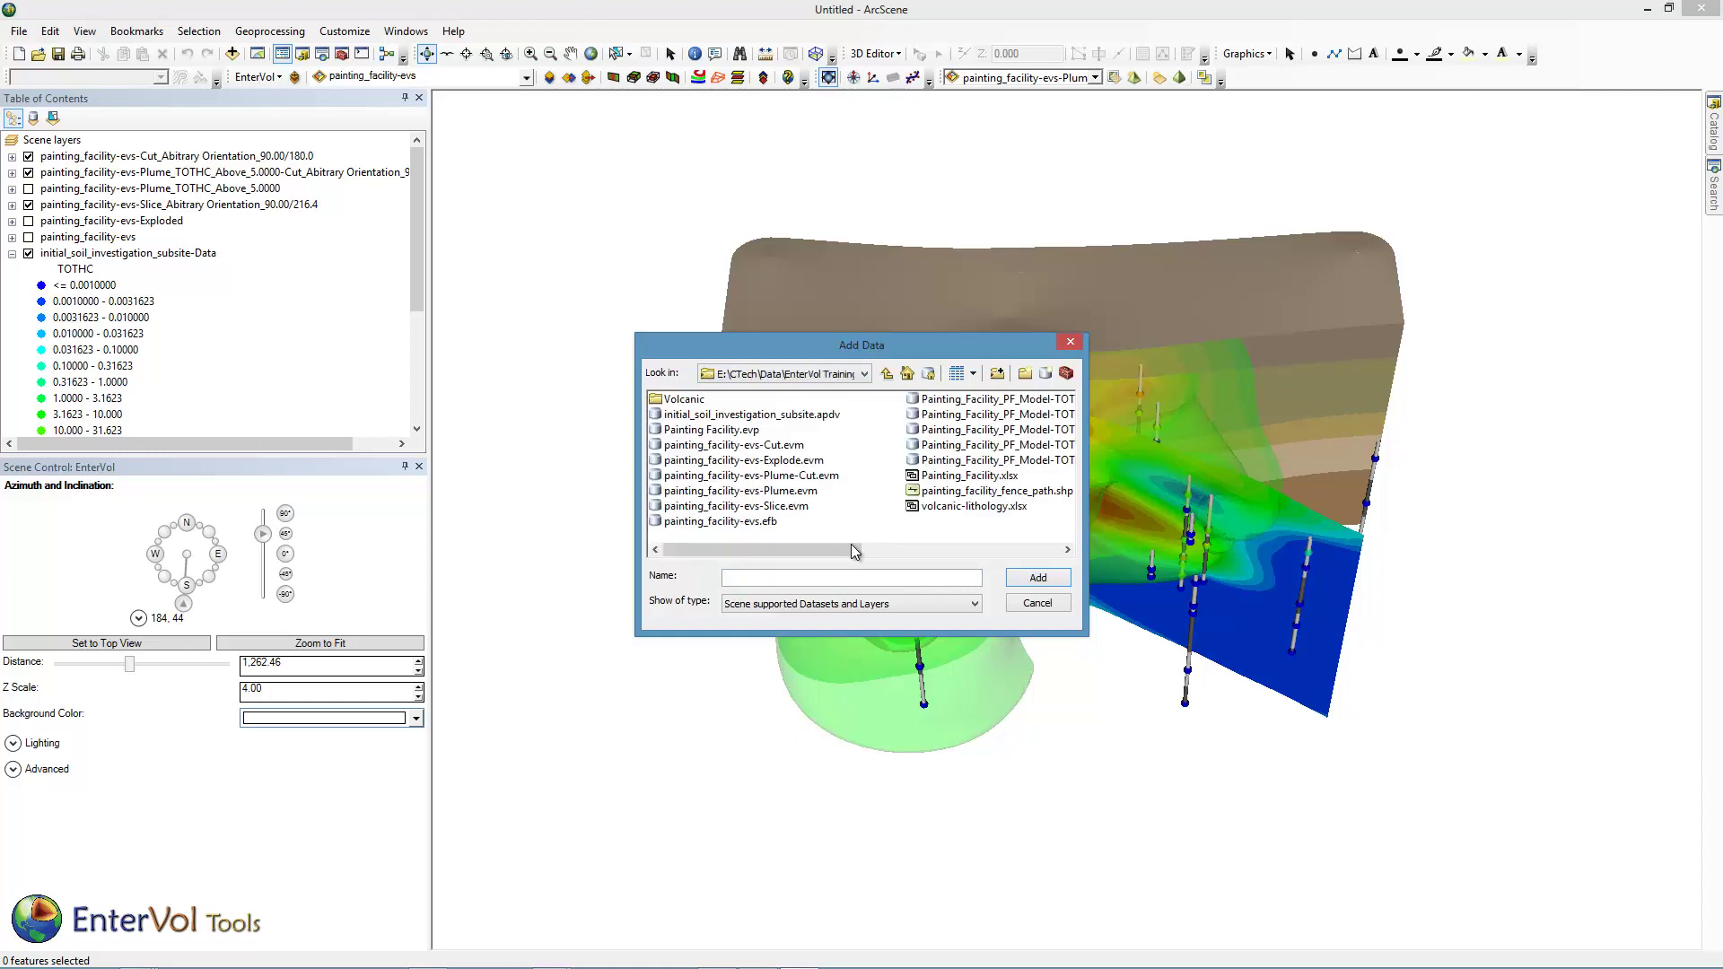
pyautogui.click(1007, 493)
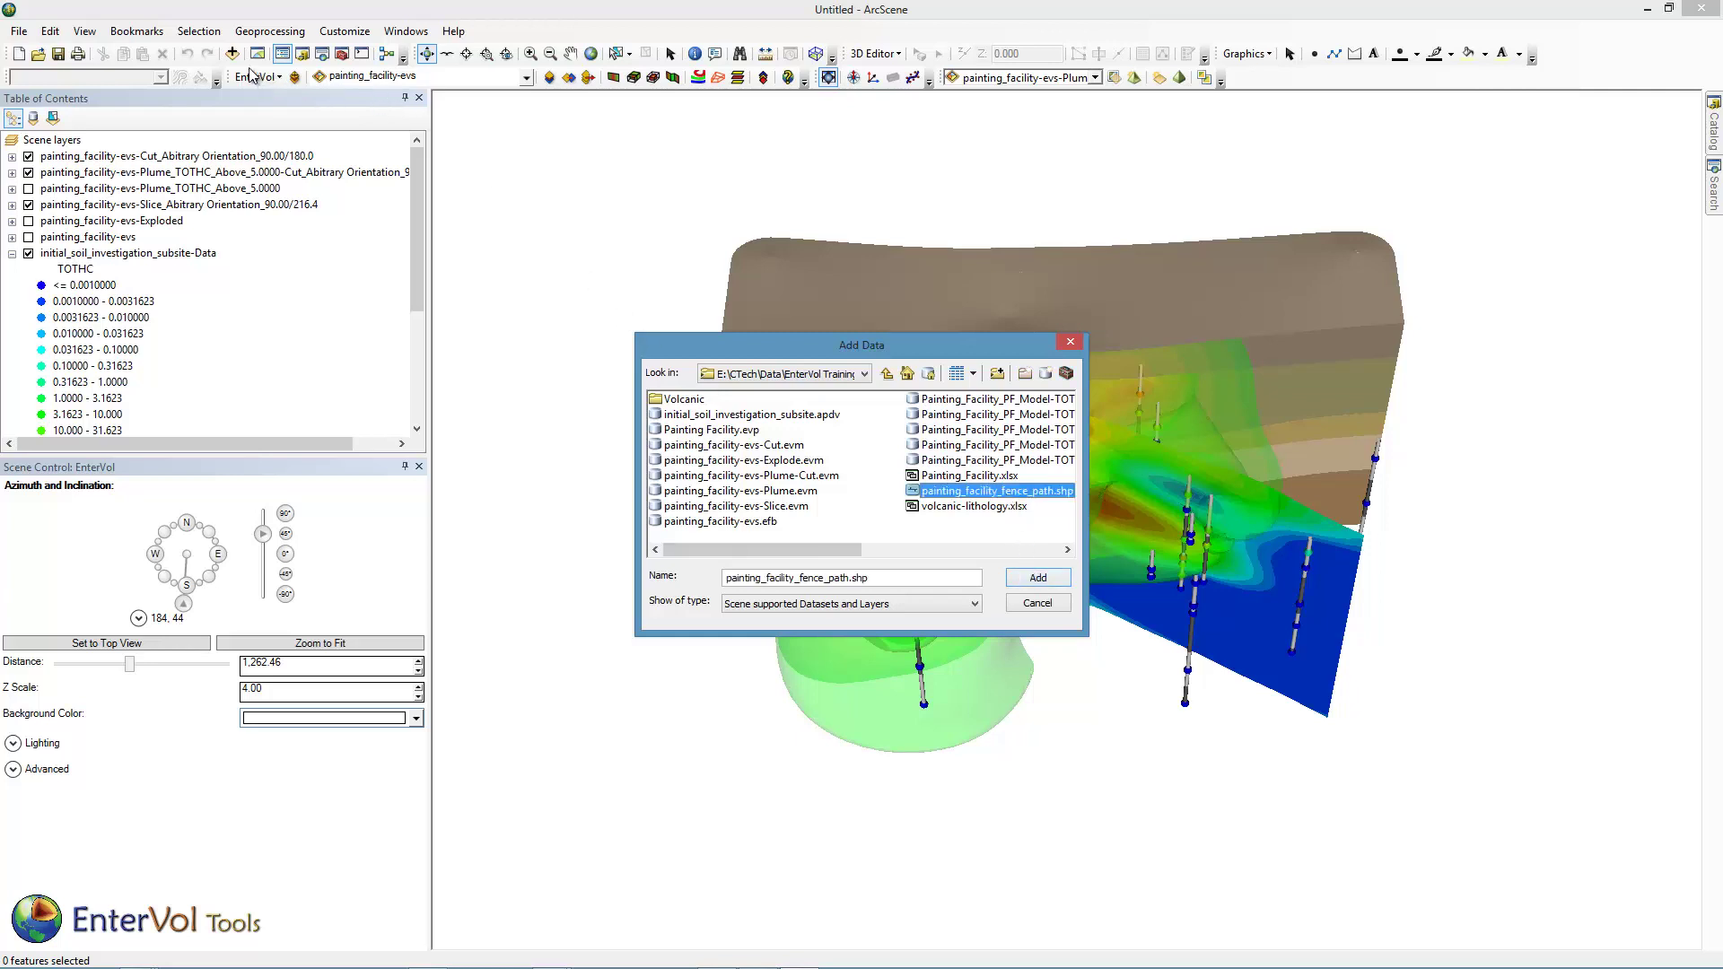
pyautogui.click(1037, 578)
pyautogui.moveTo(1076, 504); pyautogui.dragTo(1042, 669)
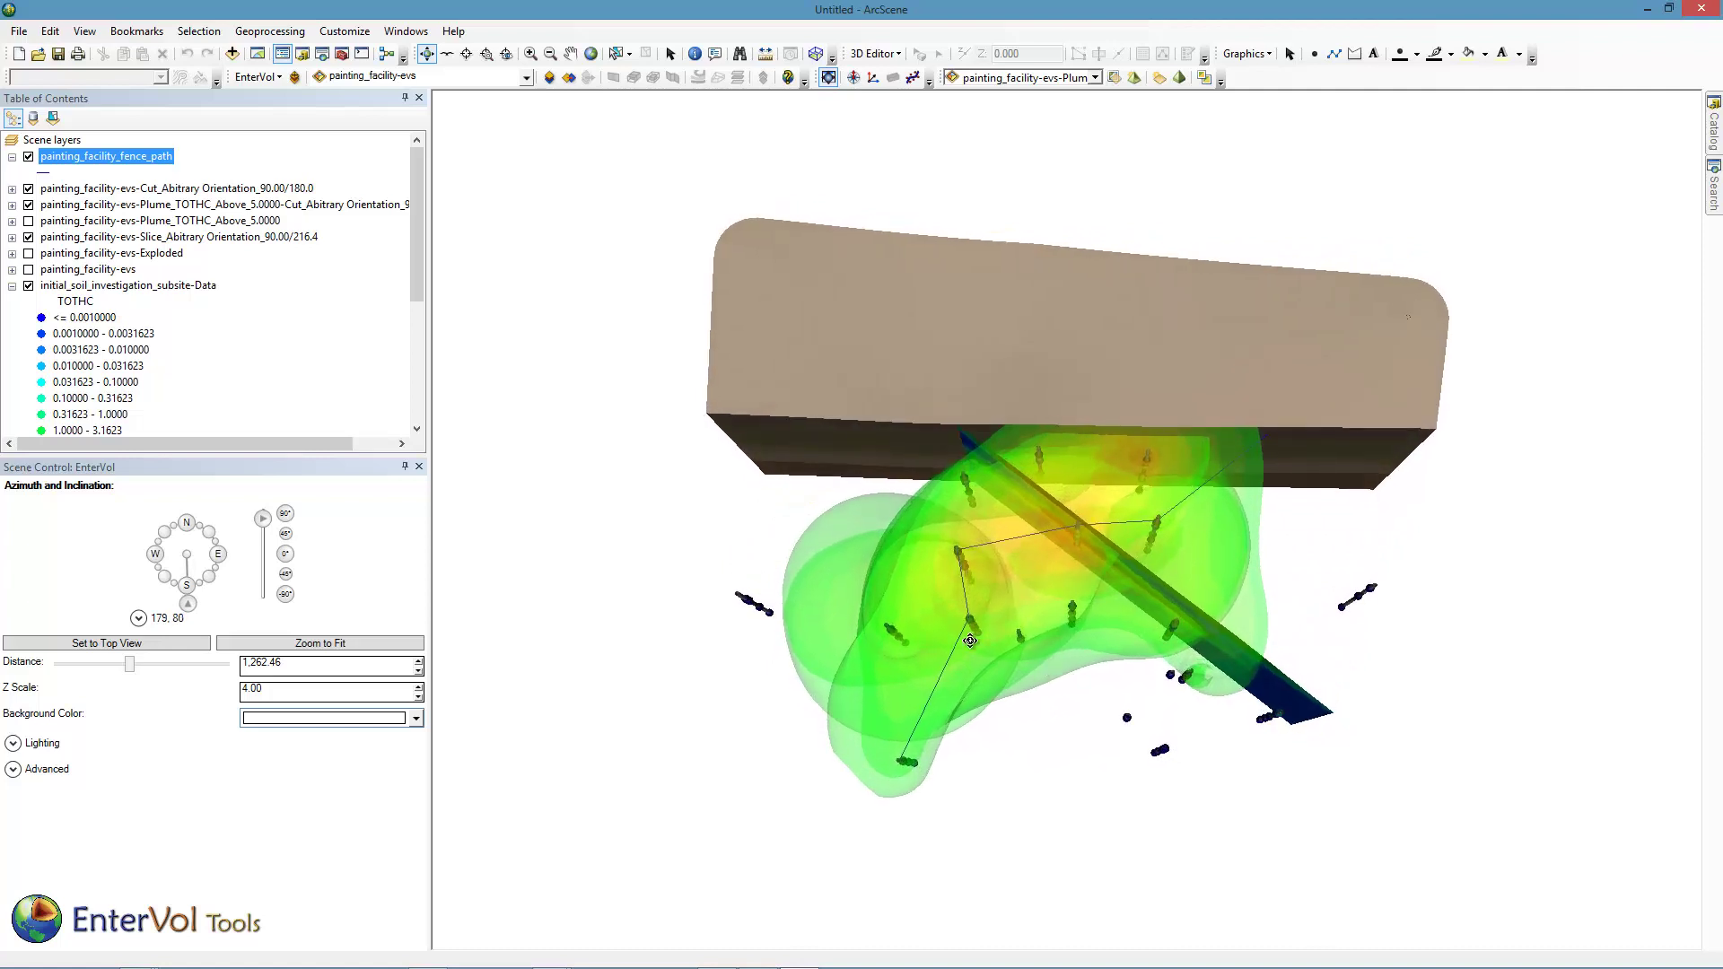
# - Hide the tan Cut_Abitrary Orientation block, leaving slice, plume, wells and fence path visible
pyautogui.click(28, 190)
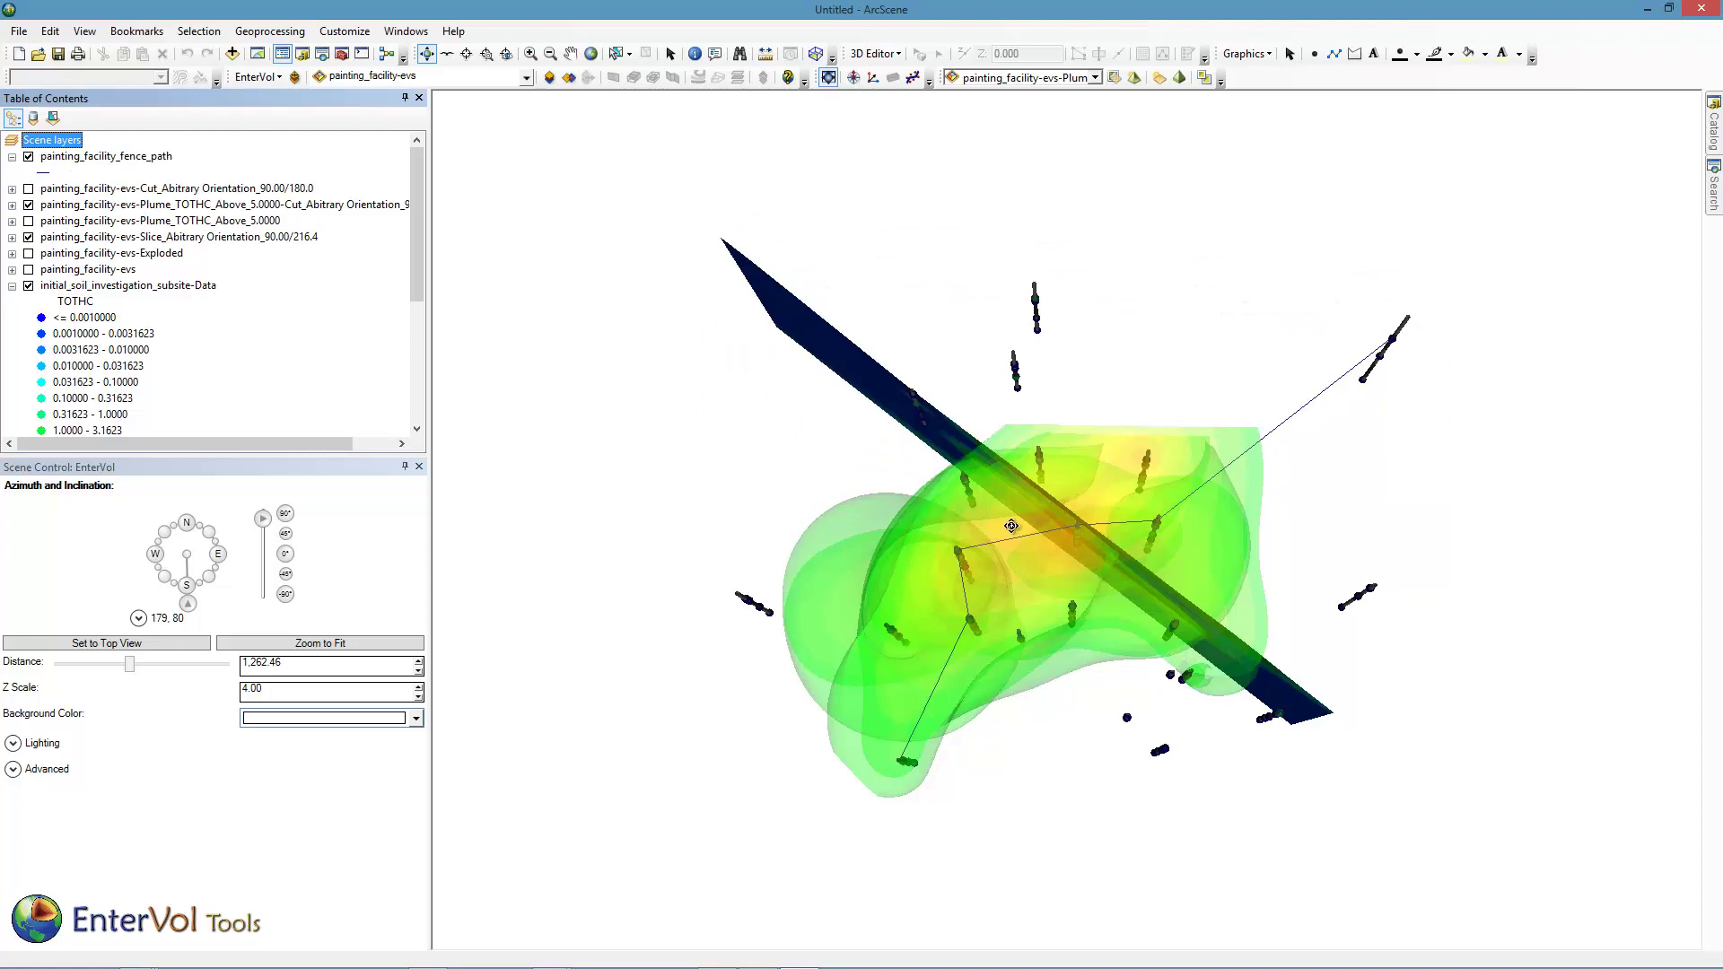
pyautogui.moveTo(1131, 599); pyautogui.dragTo(1150, 406)
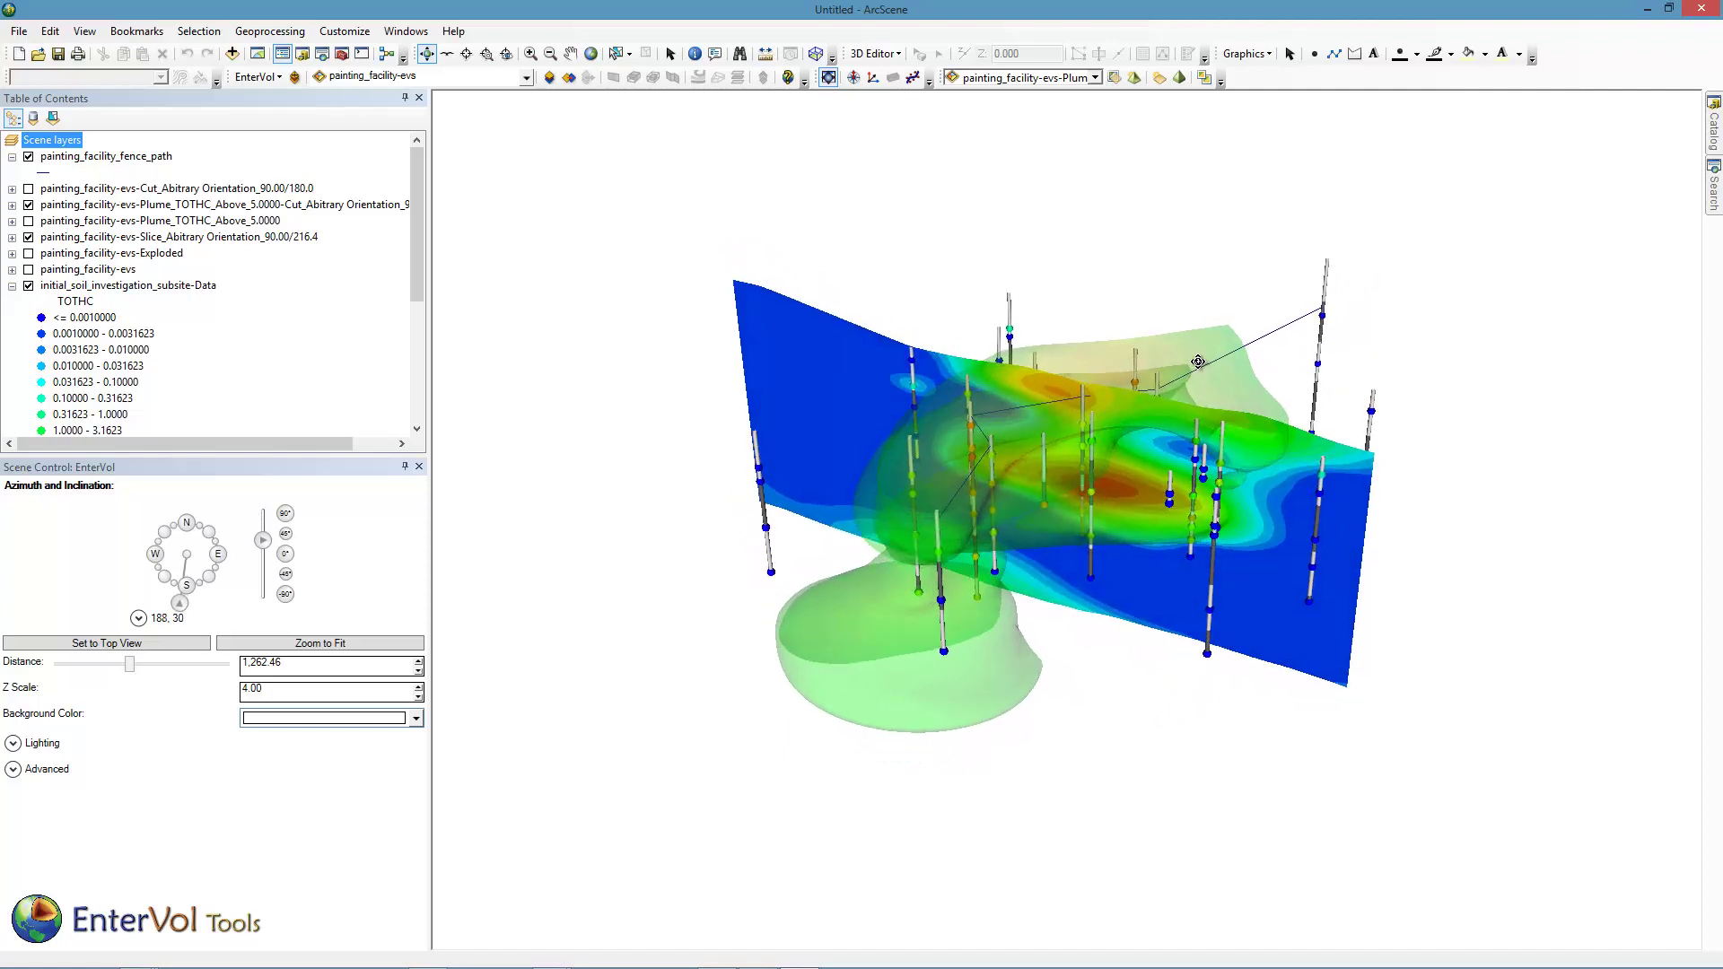
pyautogui.click(527, 78)
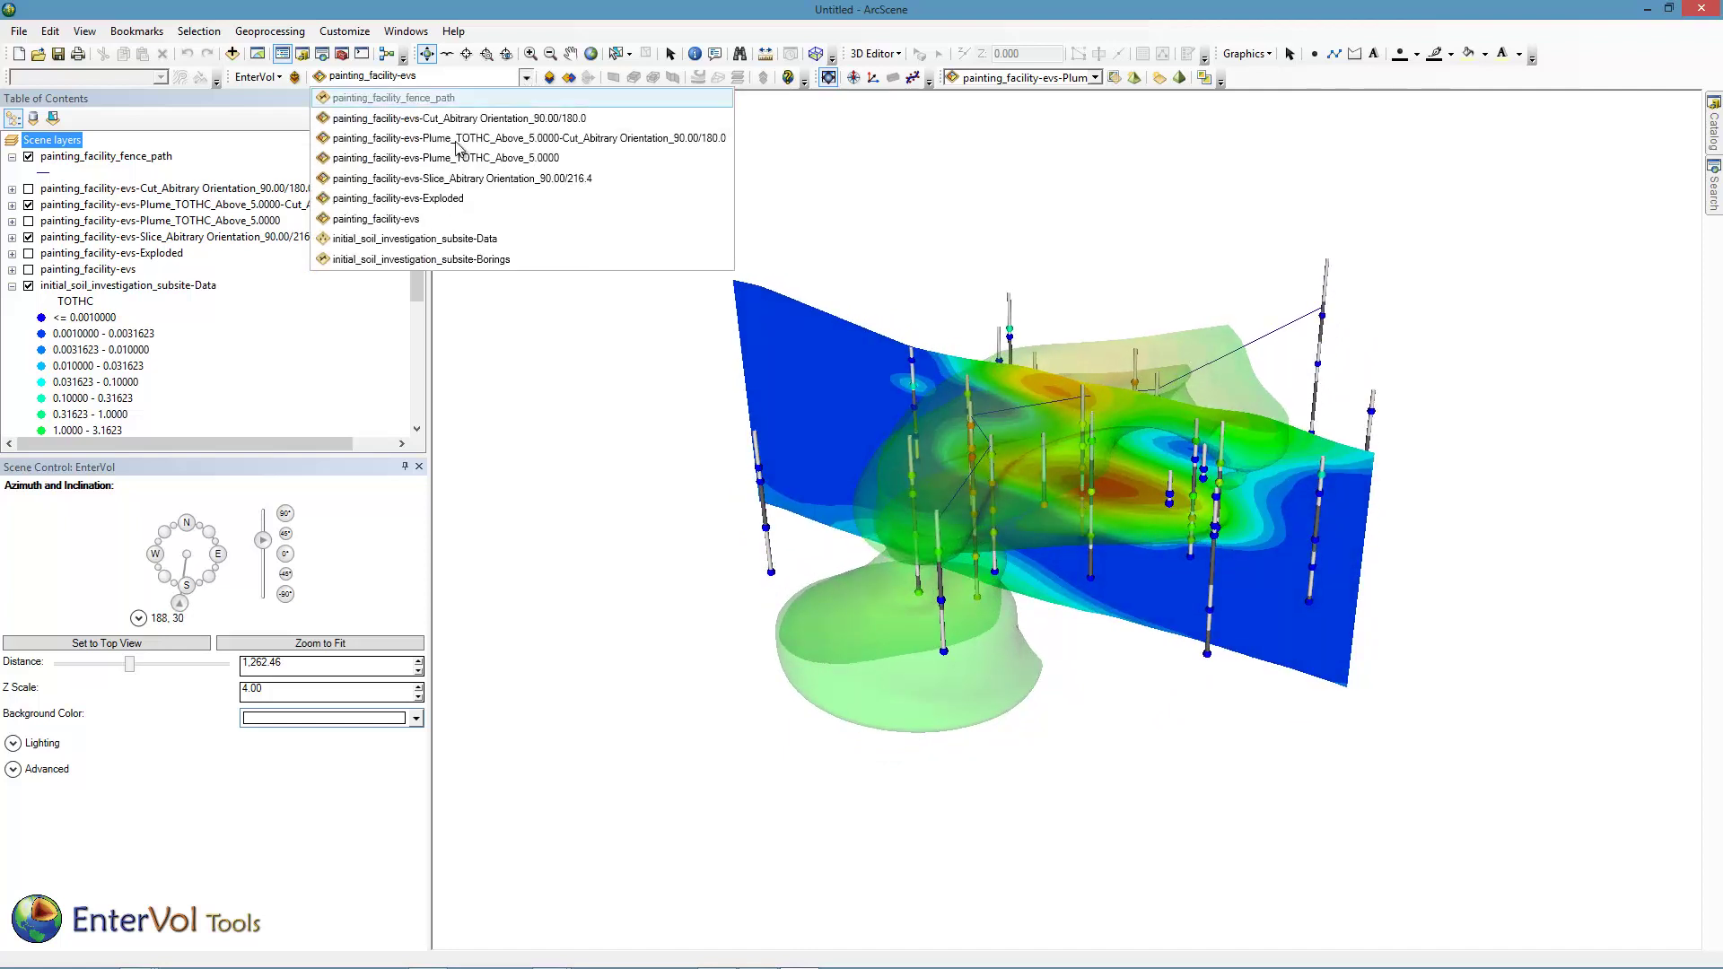
# - Fence-cut painting_facility-evs along the path, flattened to 2D with Z-scale 5
pyautogui.click(377, 219)
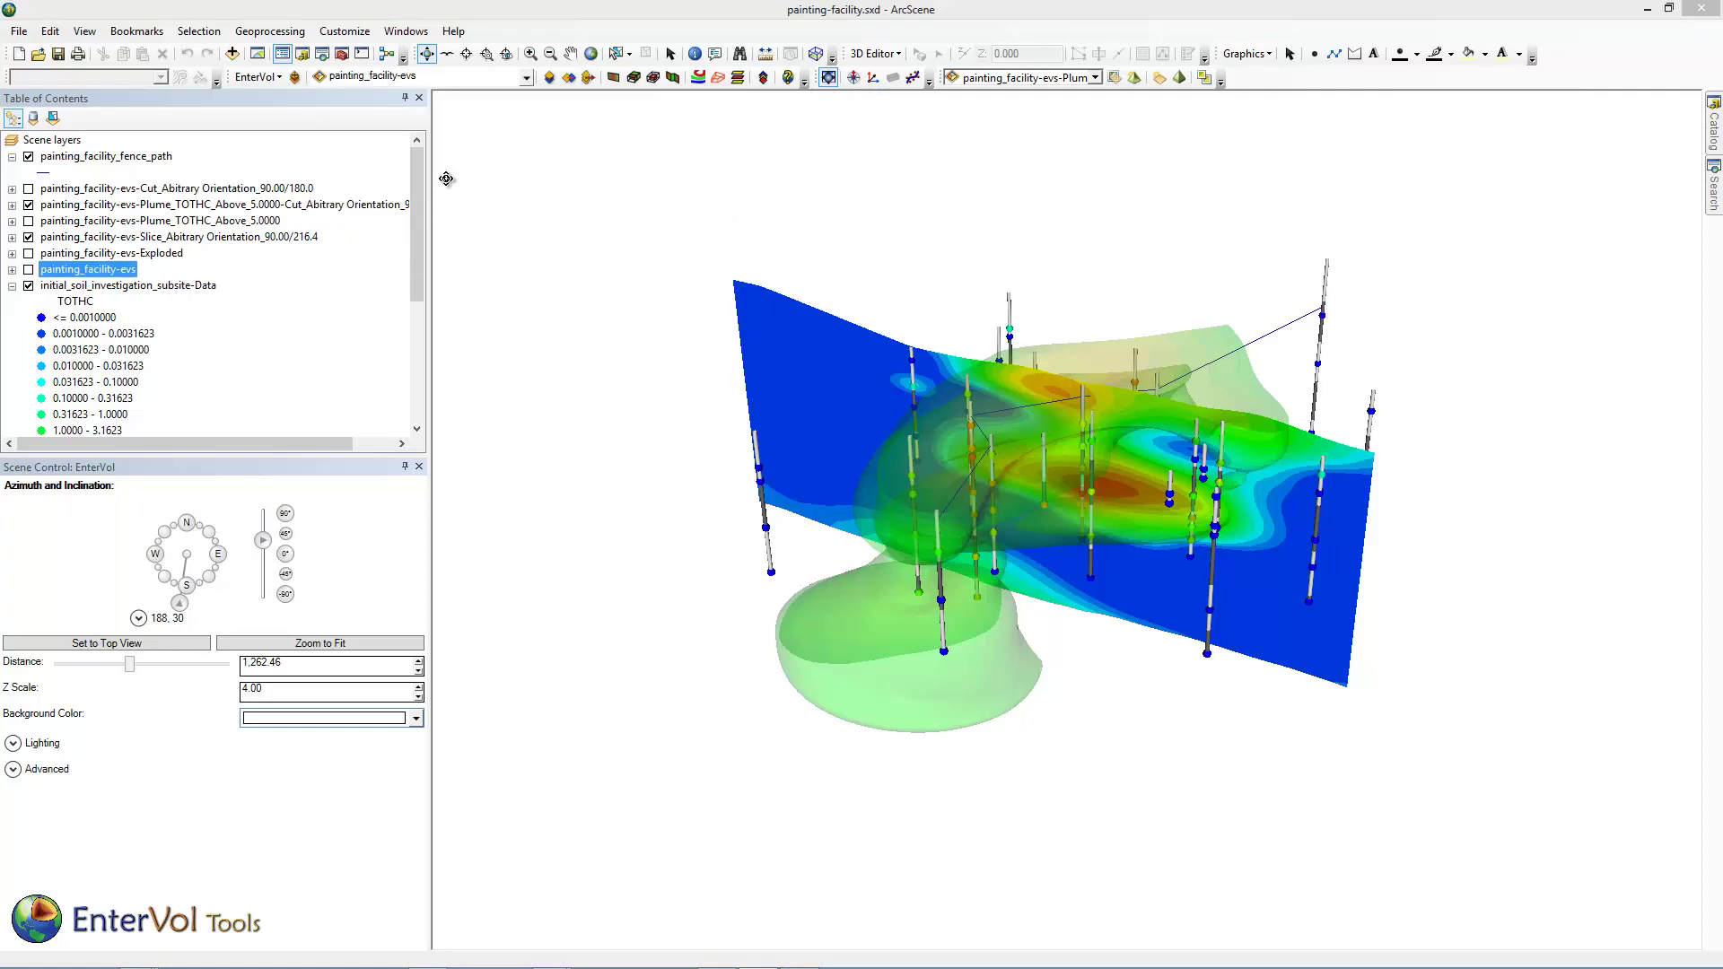
pyautogui.click(672, 79)
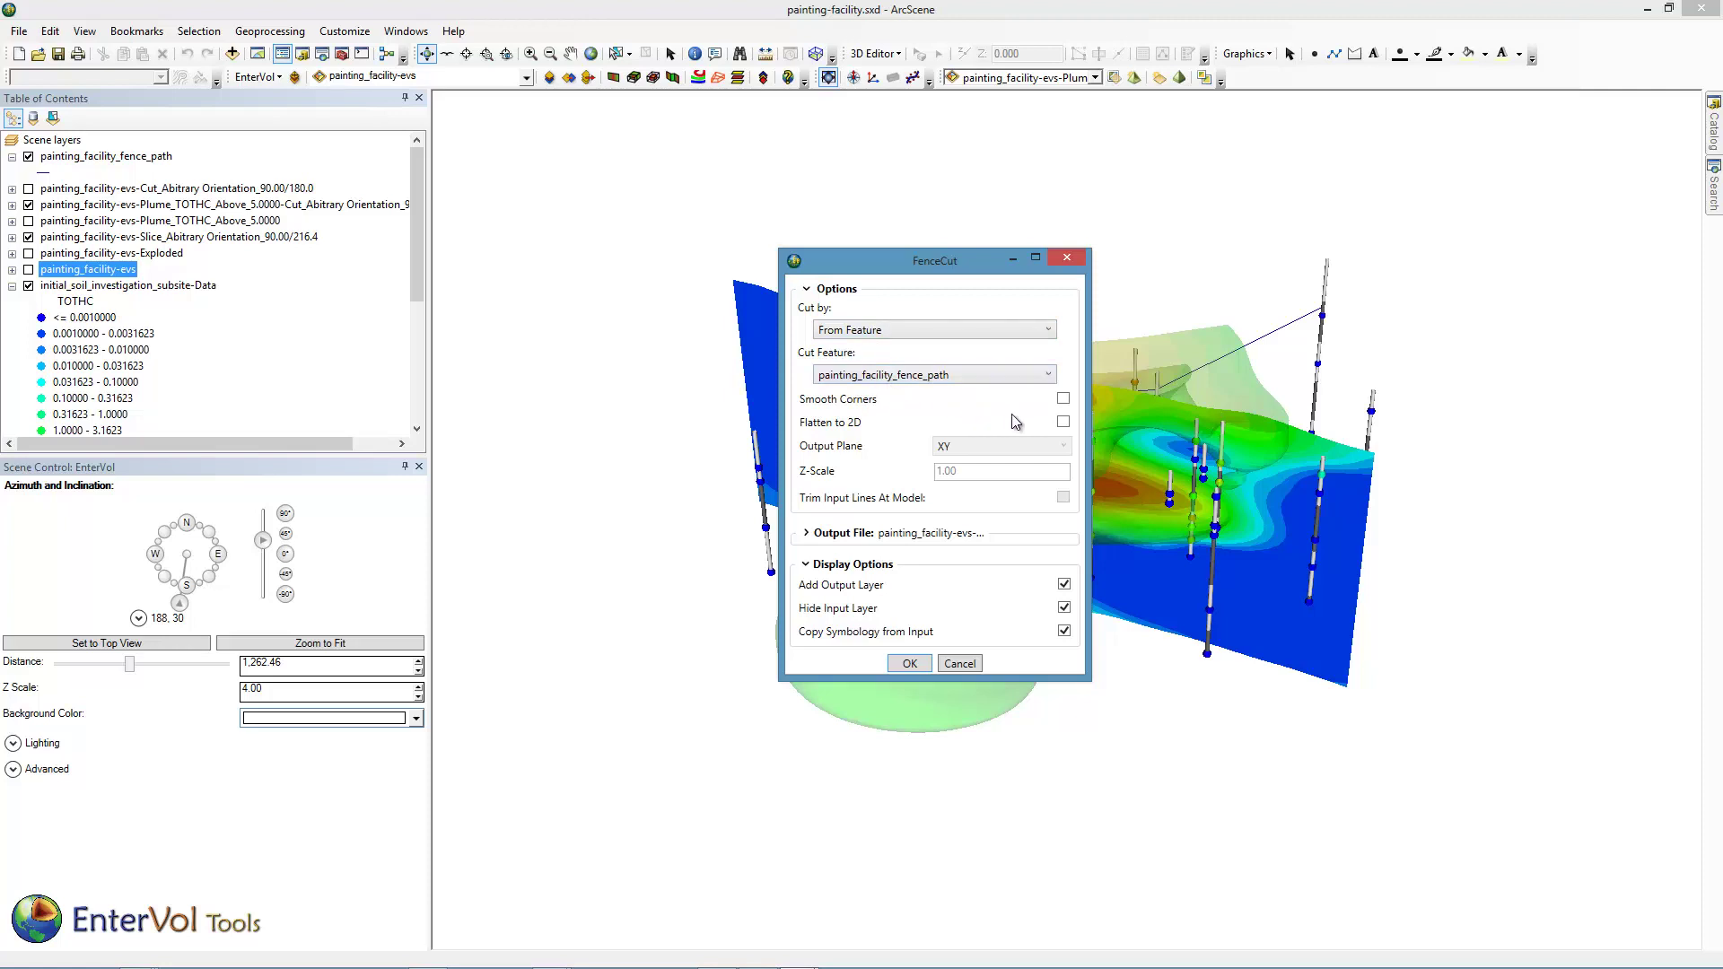
pyautogui.click(1062, 423)
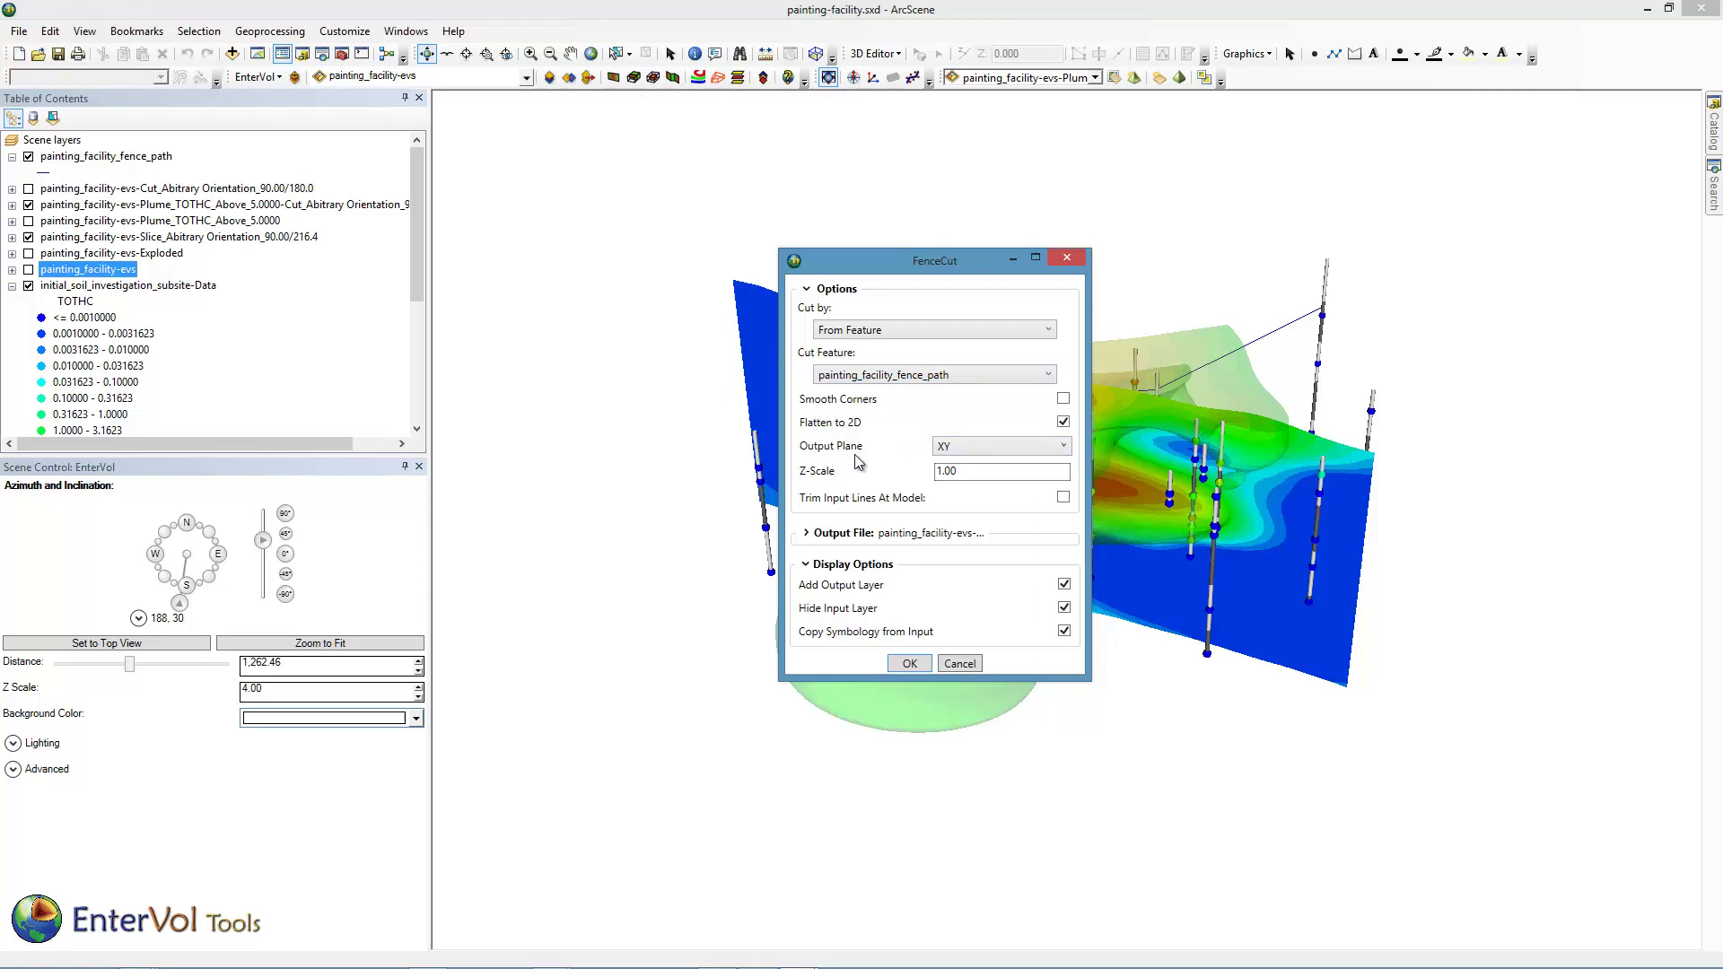
pyautogui.doubleClick(980, 469)
pyautogui.write('5')
pyautogui.click(909, 664)
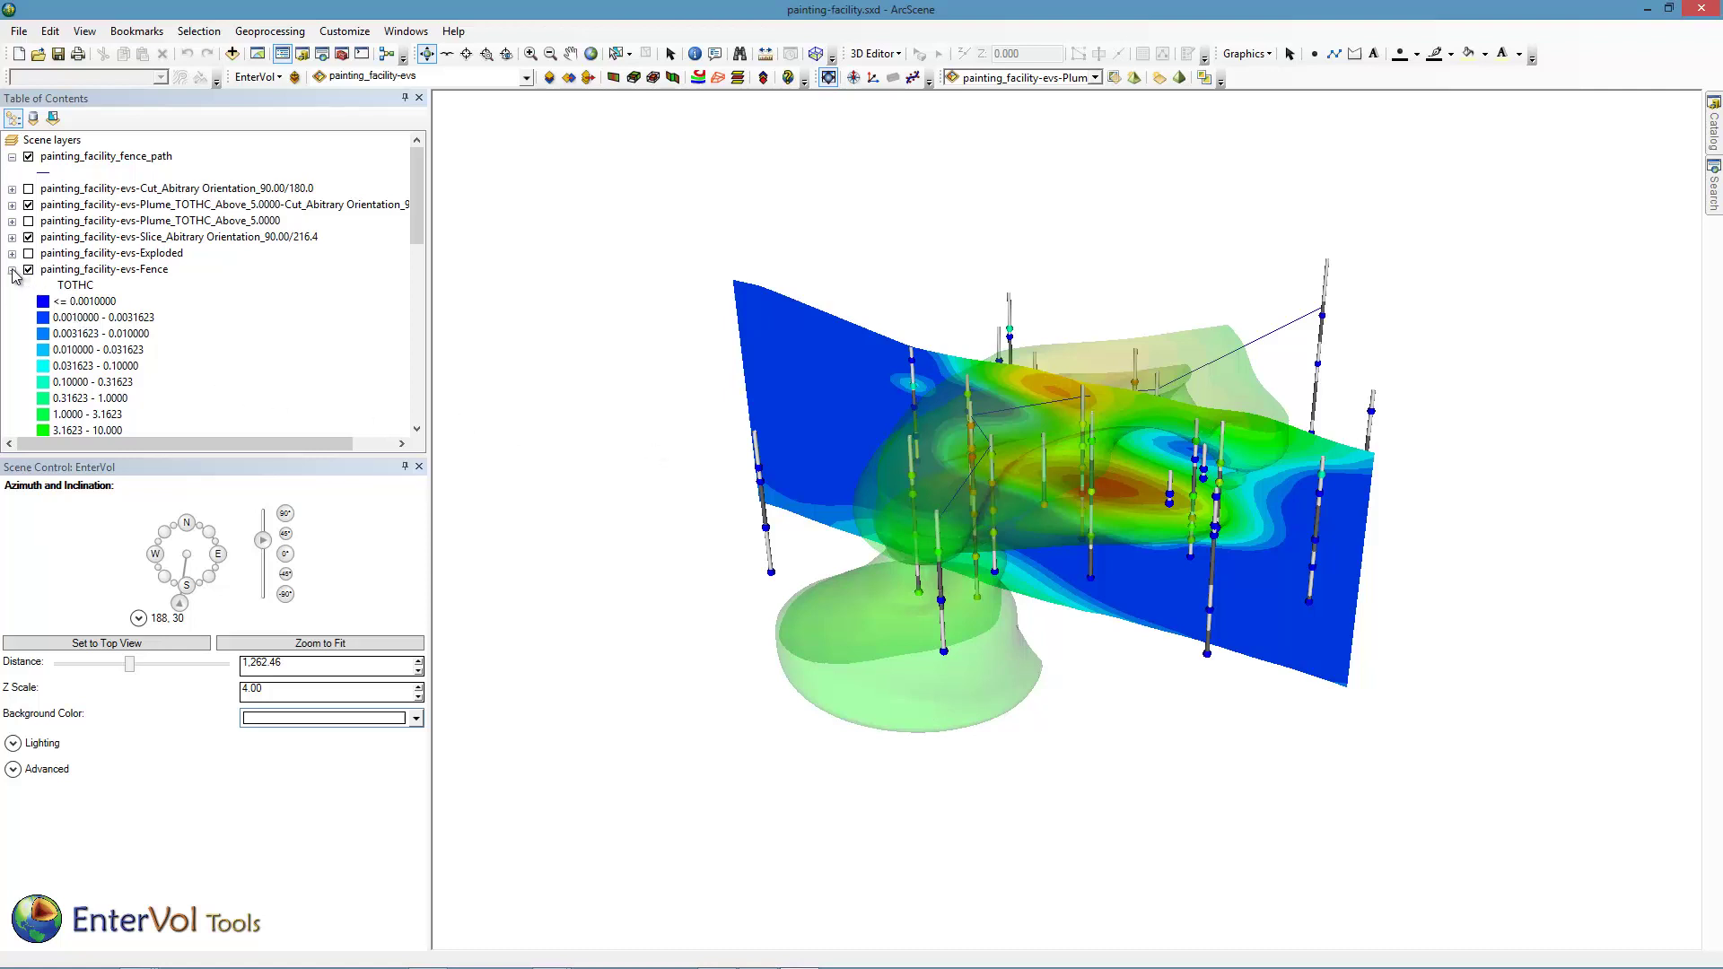
# - Zoom to the painting_facility-evs-Fence layer and view it from the south at 90° inclination
pyautogui.rightClick(95, 272)
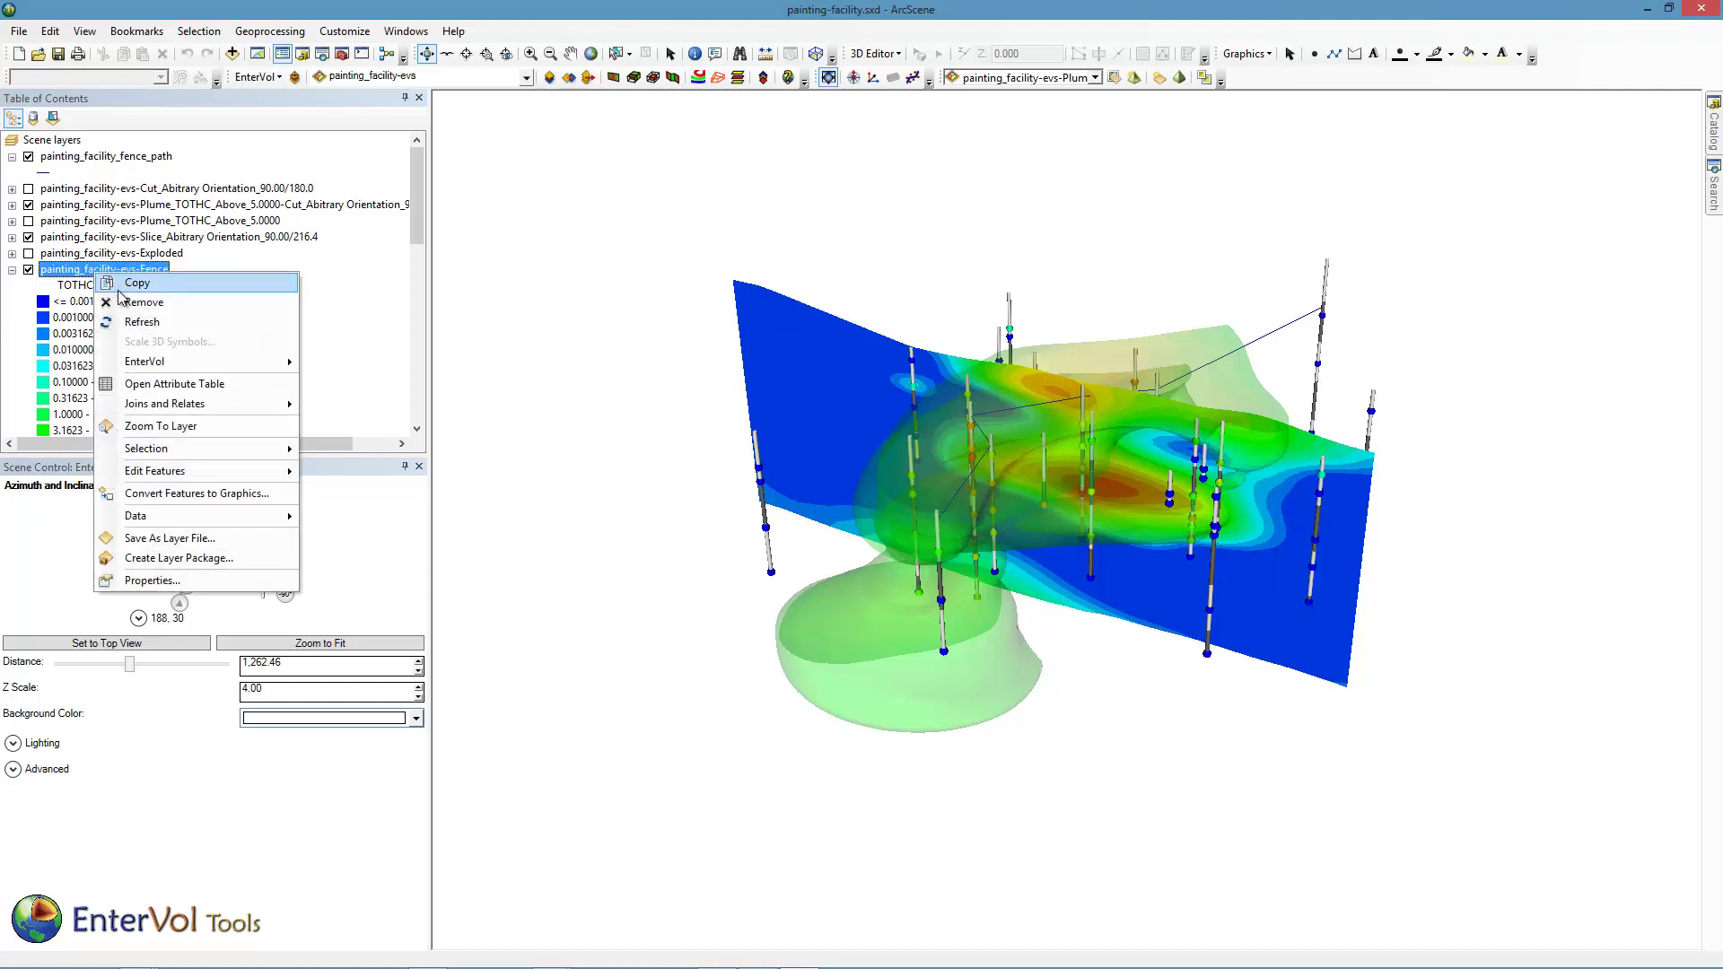
pyautogui.click(162, 426)
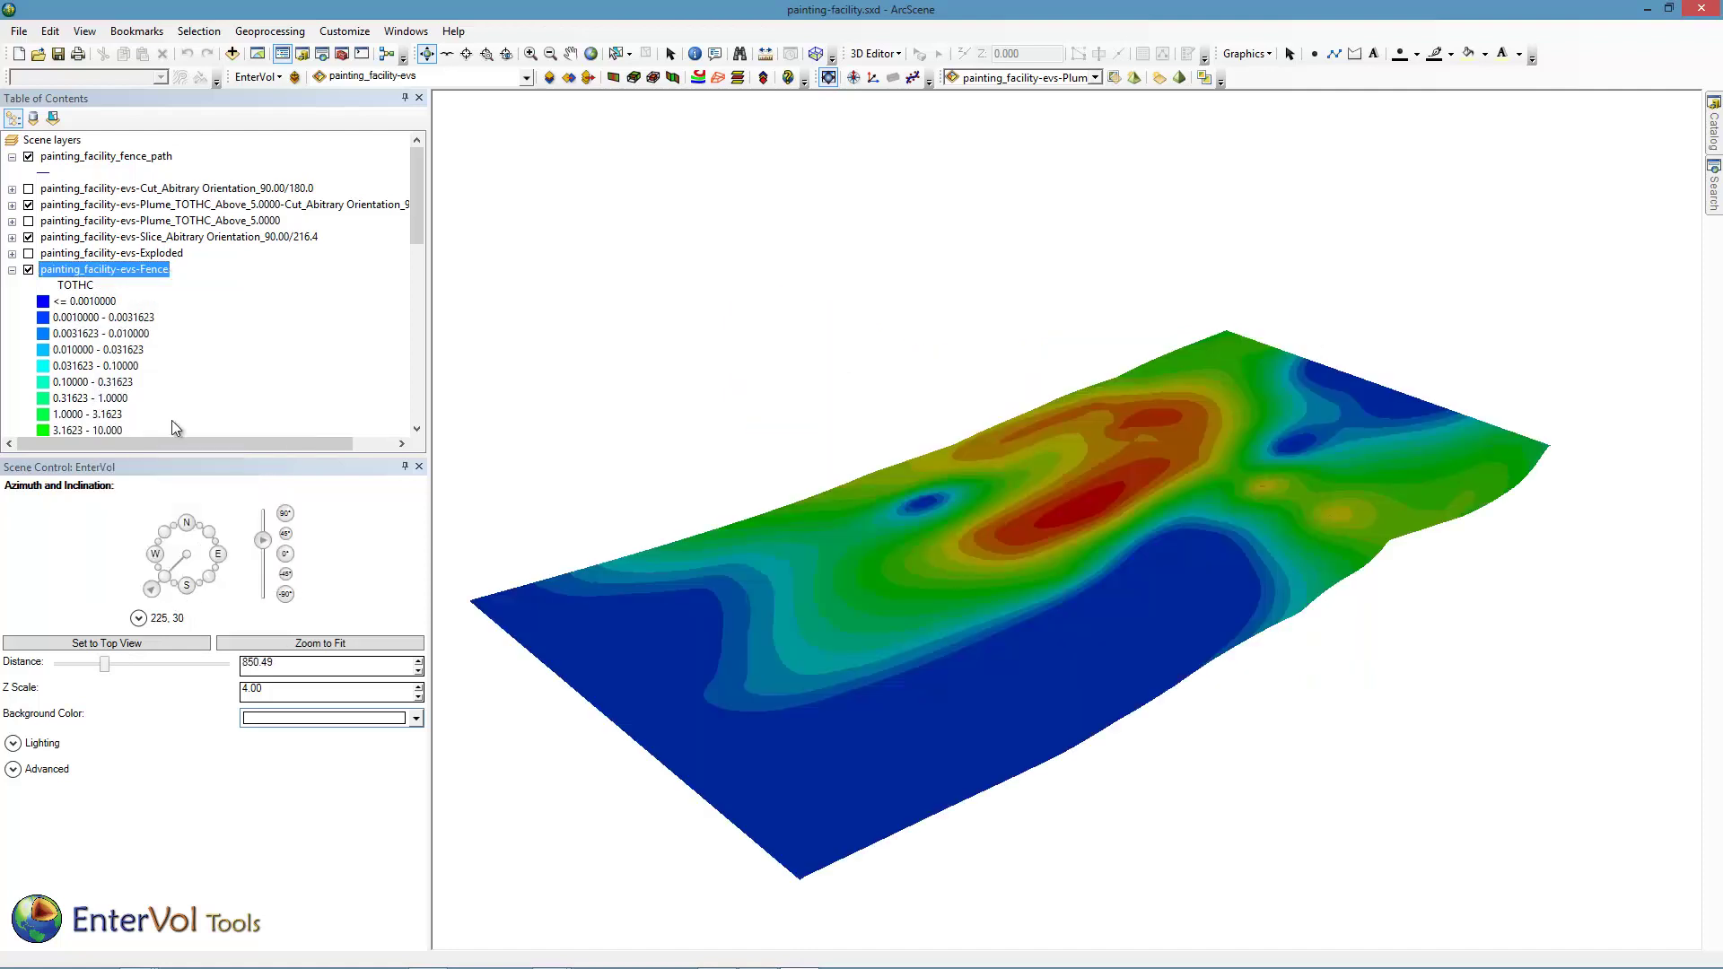
pyautogui.click(187, 585)
pyautogui.moveTo(264, 544); pyautogui.dragTo(267, 507)
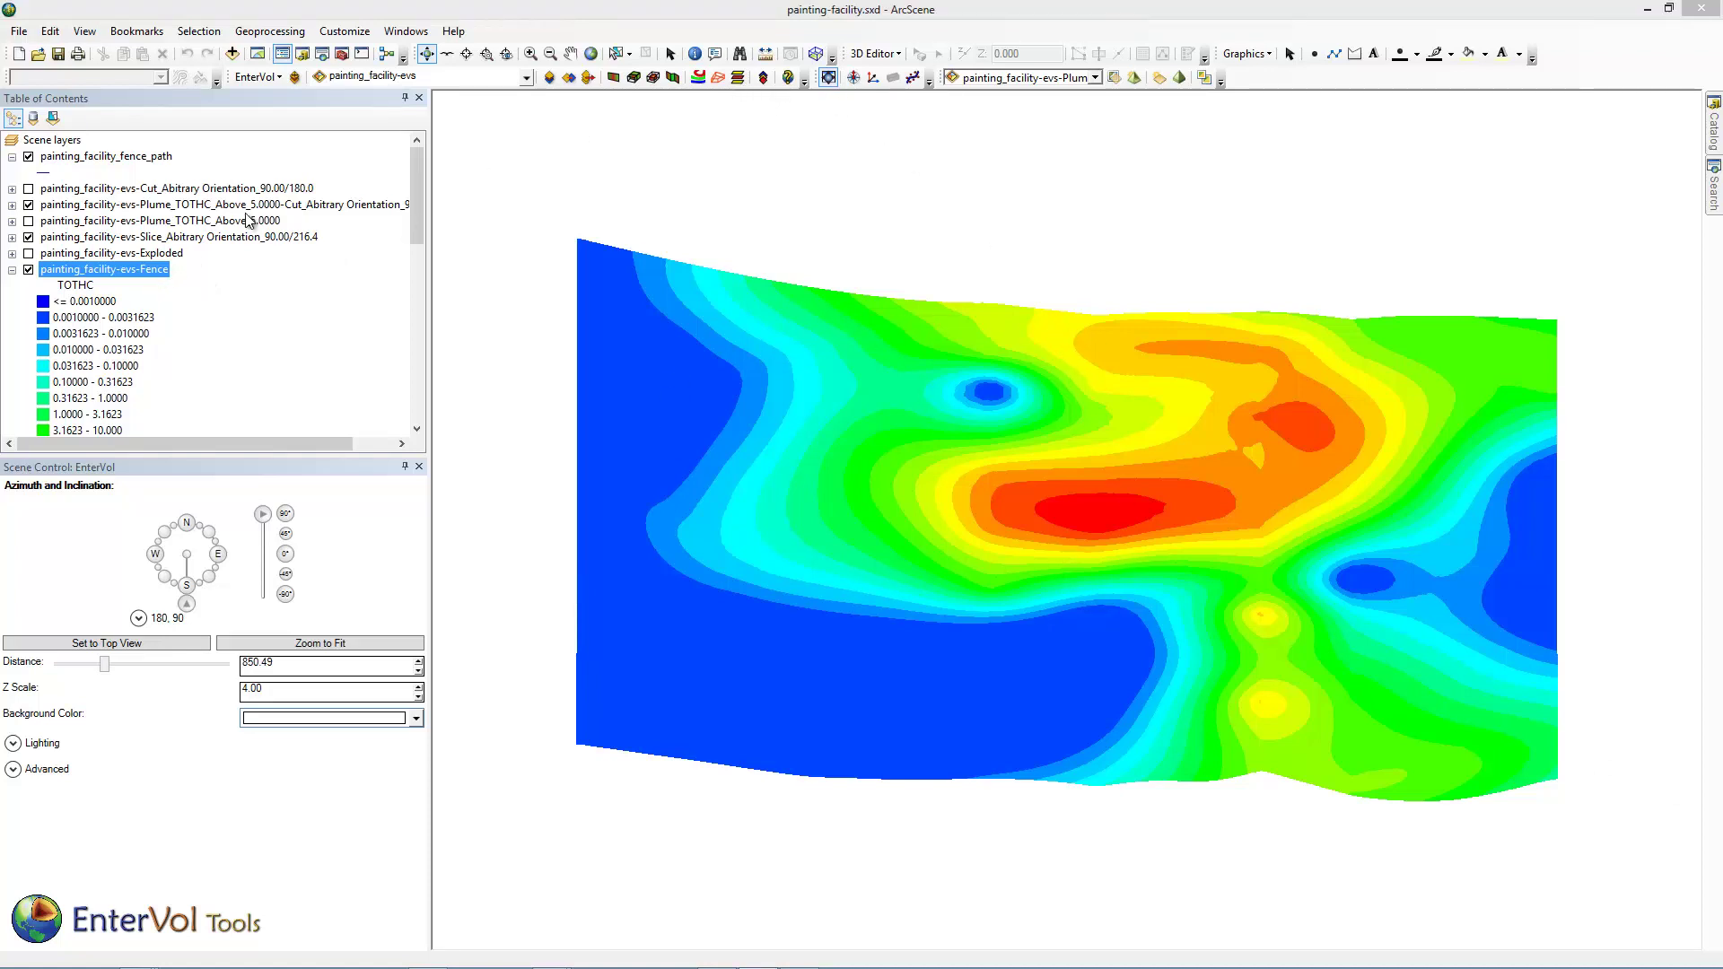
# - Generate TOTHC isolines on the painting_facility-evs-Fence layer with default settings
pyautogui.click(526, 79)
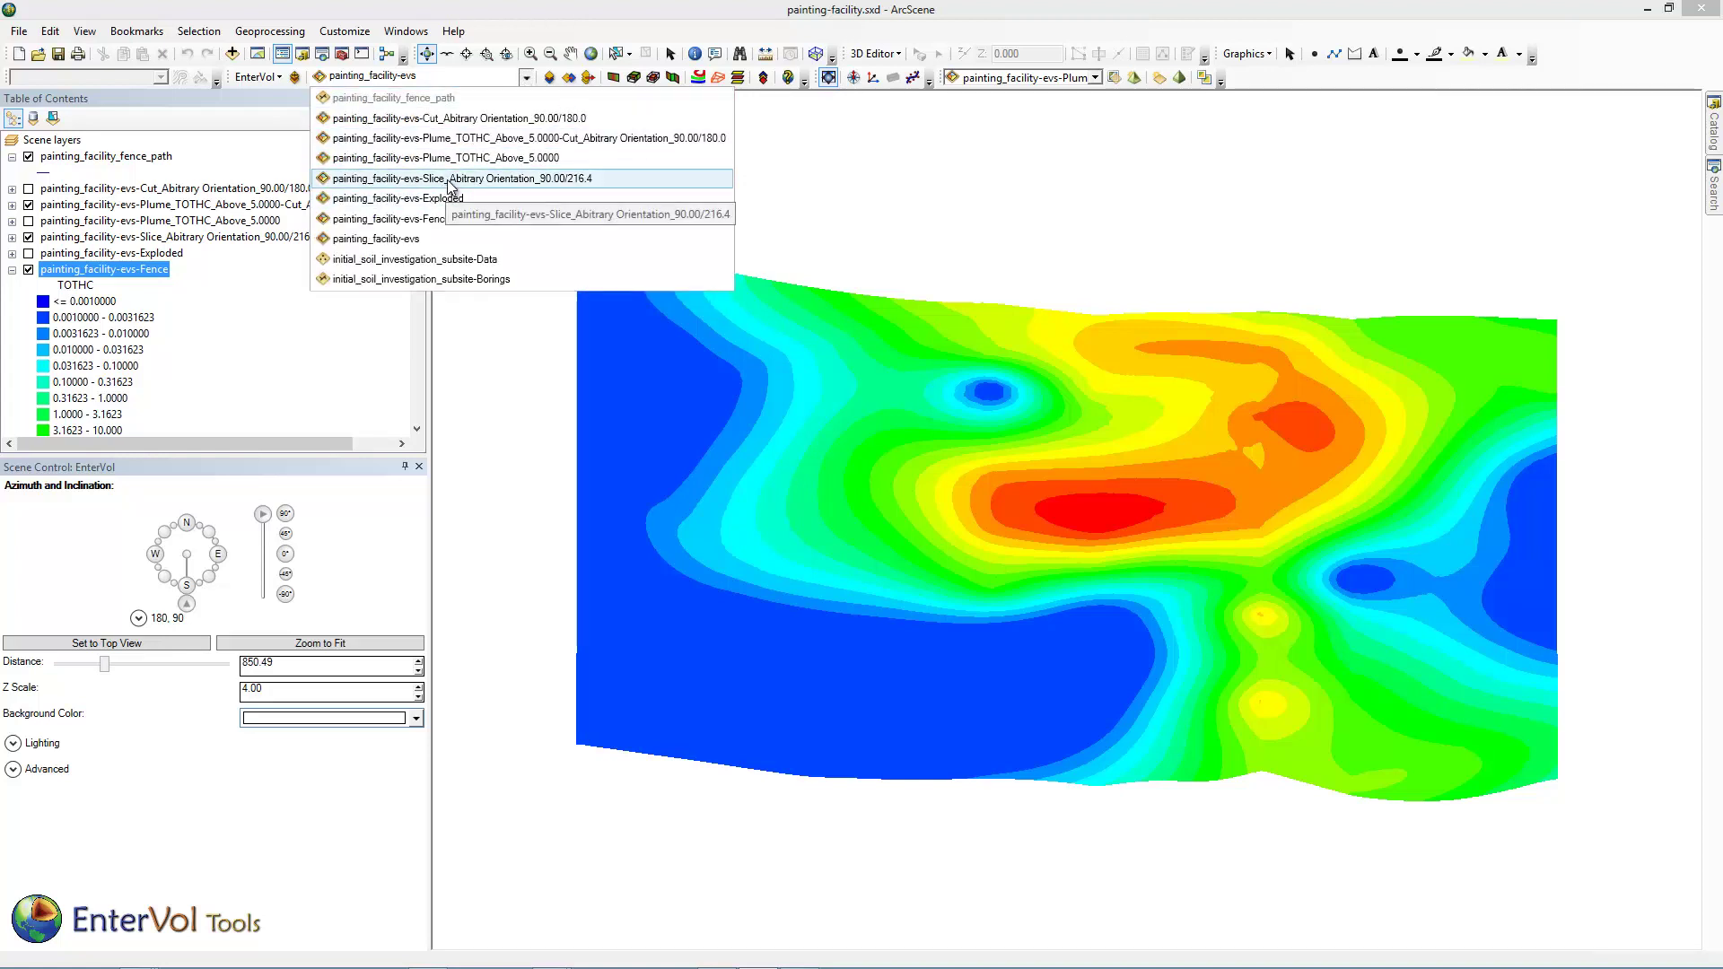
pyautogui.click(444, 219)
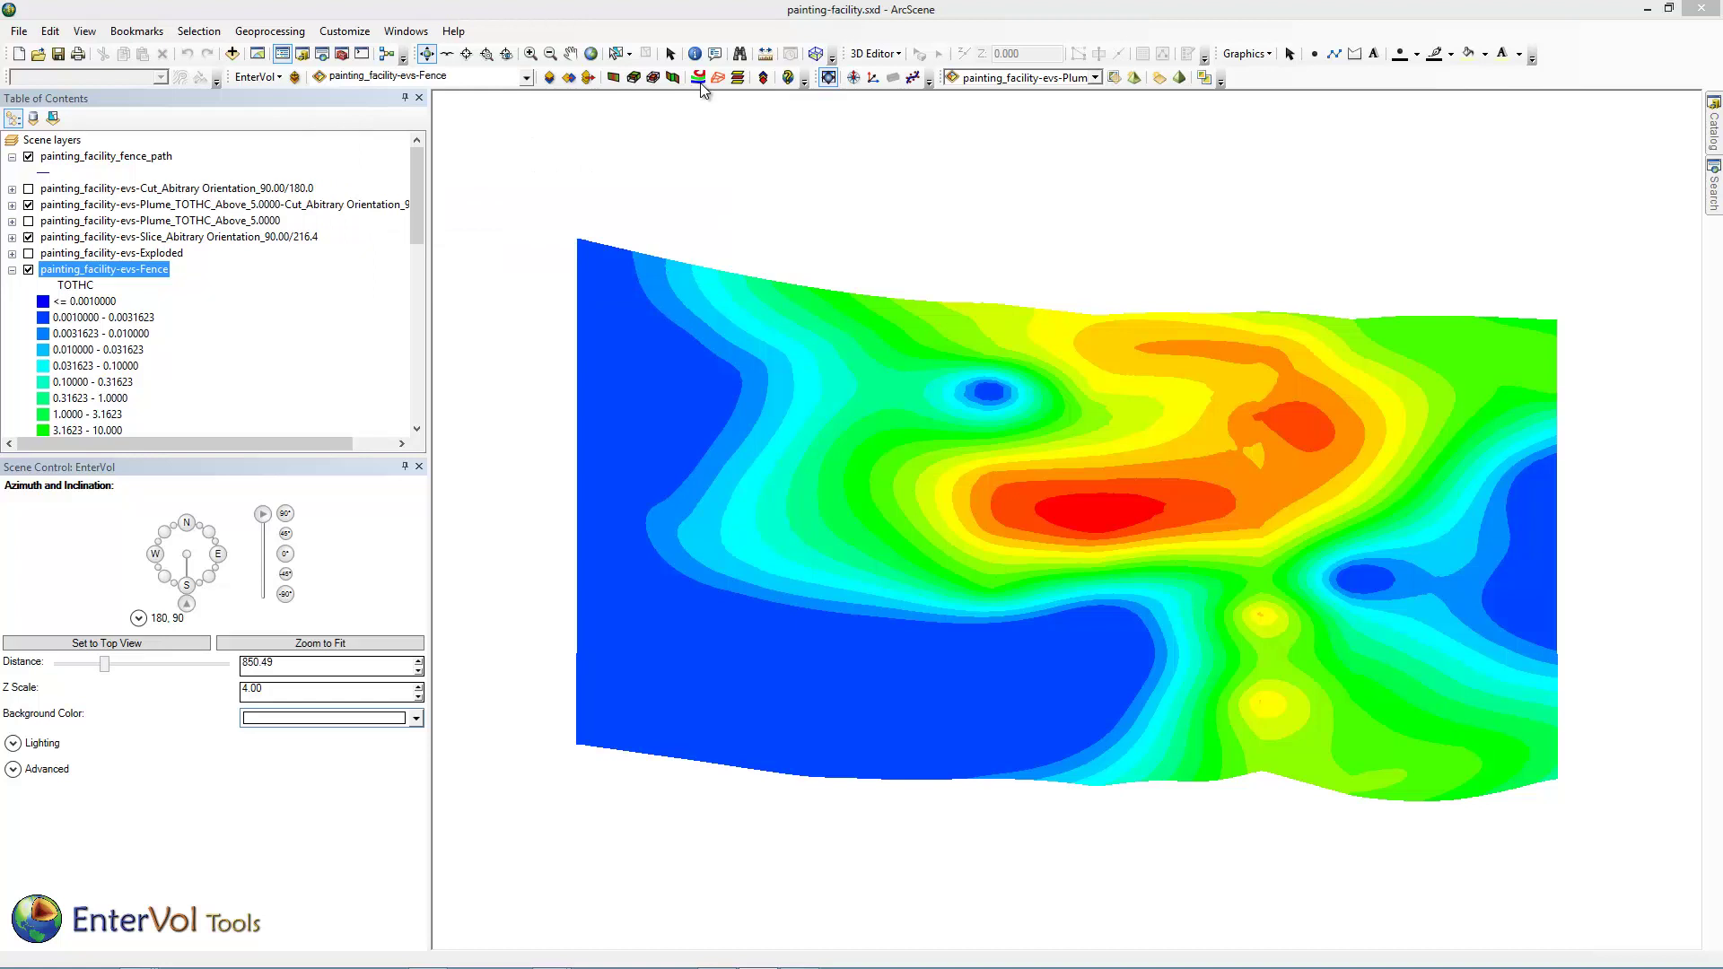
pyautogui.click(701, 80)
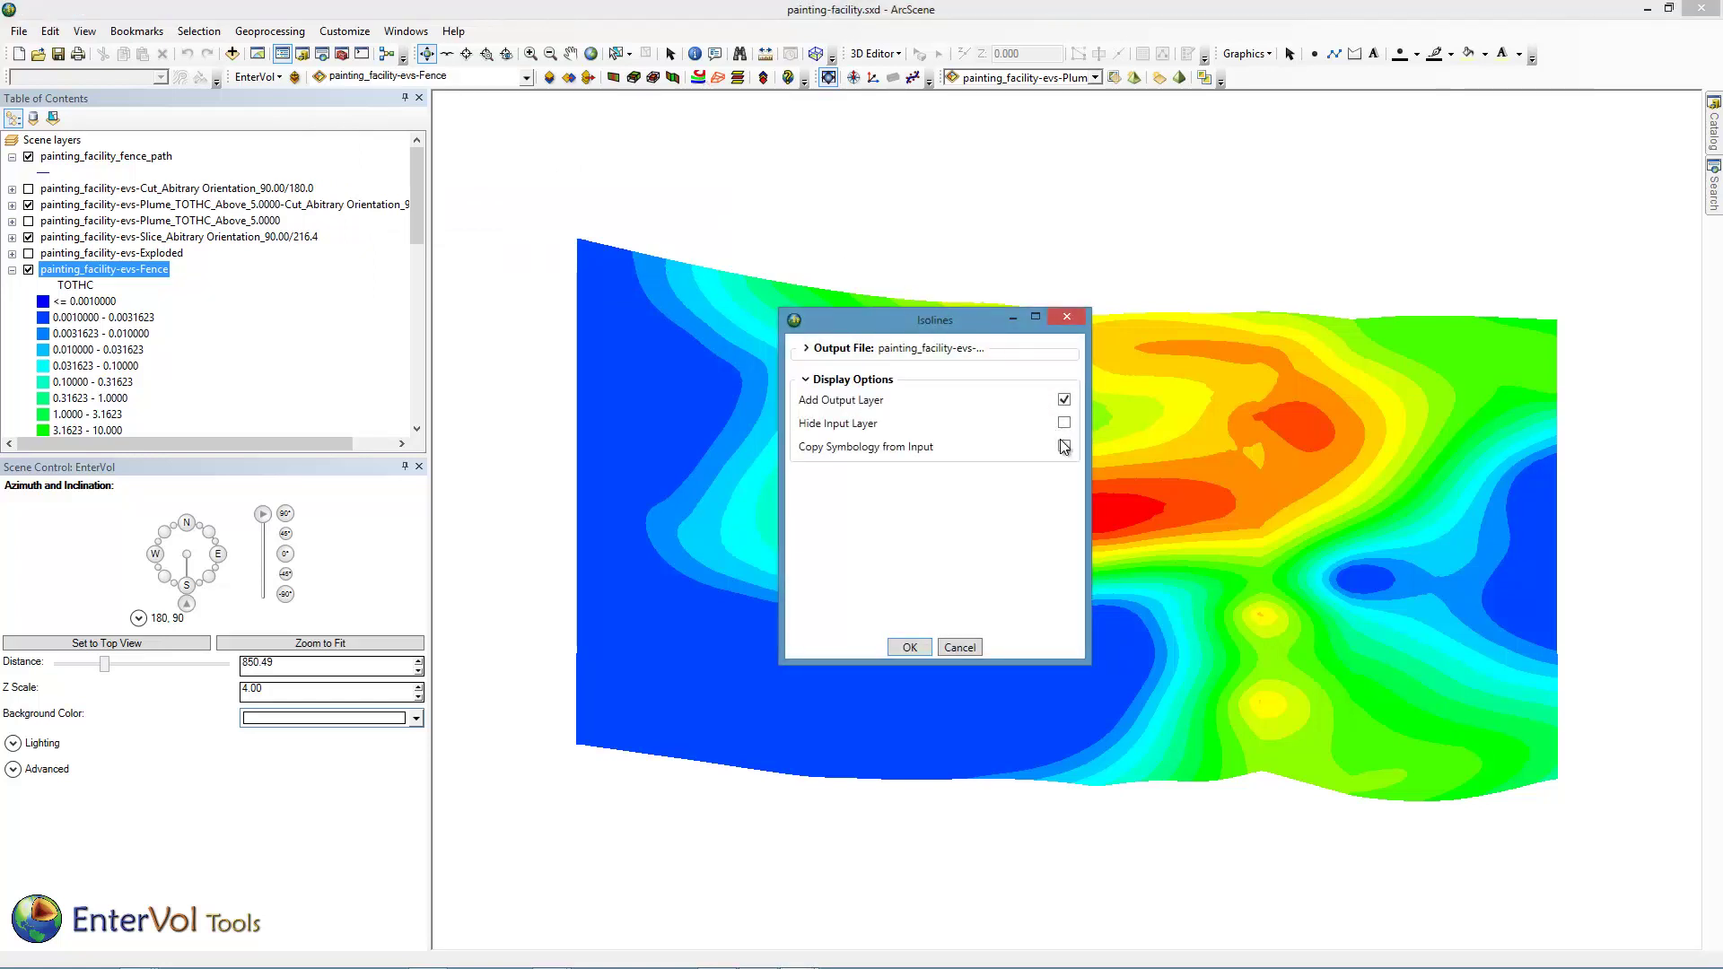
pyautogui.click(910, 648)
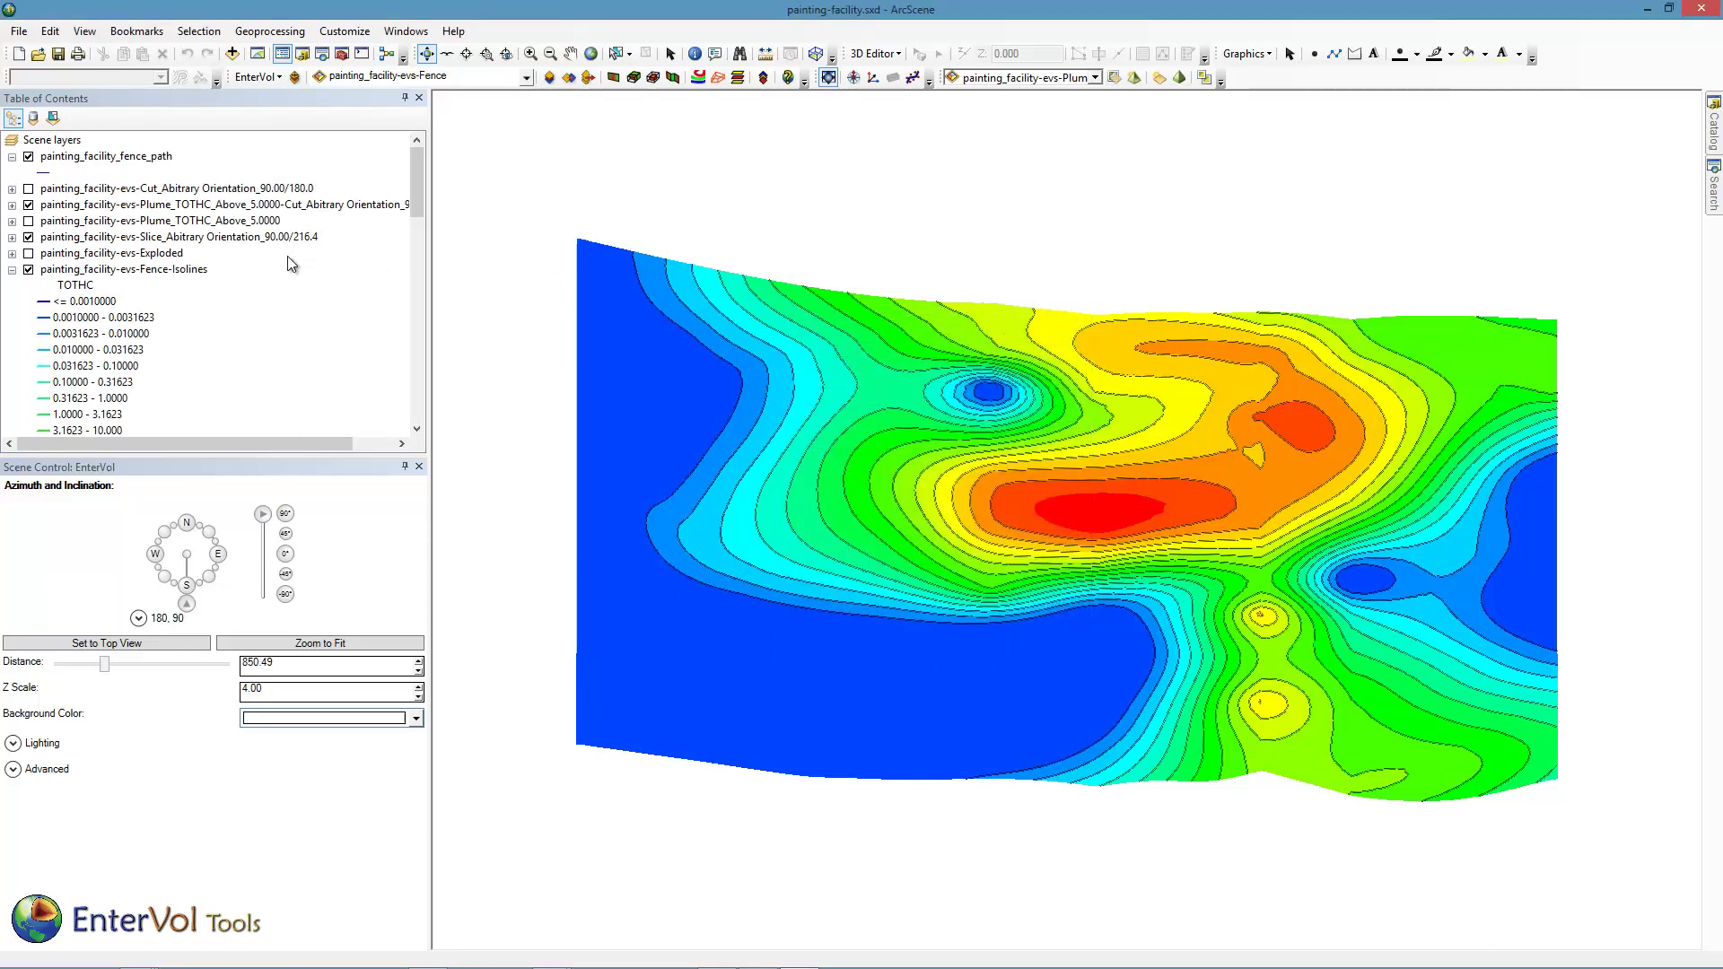
# - Select painting_facility-evs as the working model and zoom to the Exploded layer
pyautogui.click(525, 77)
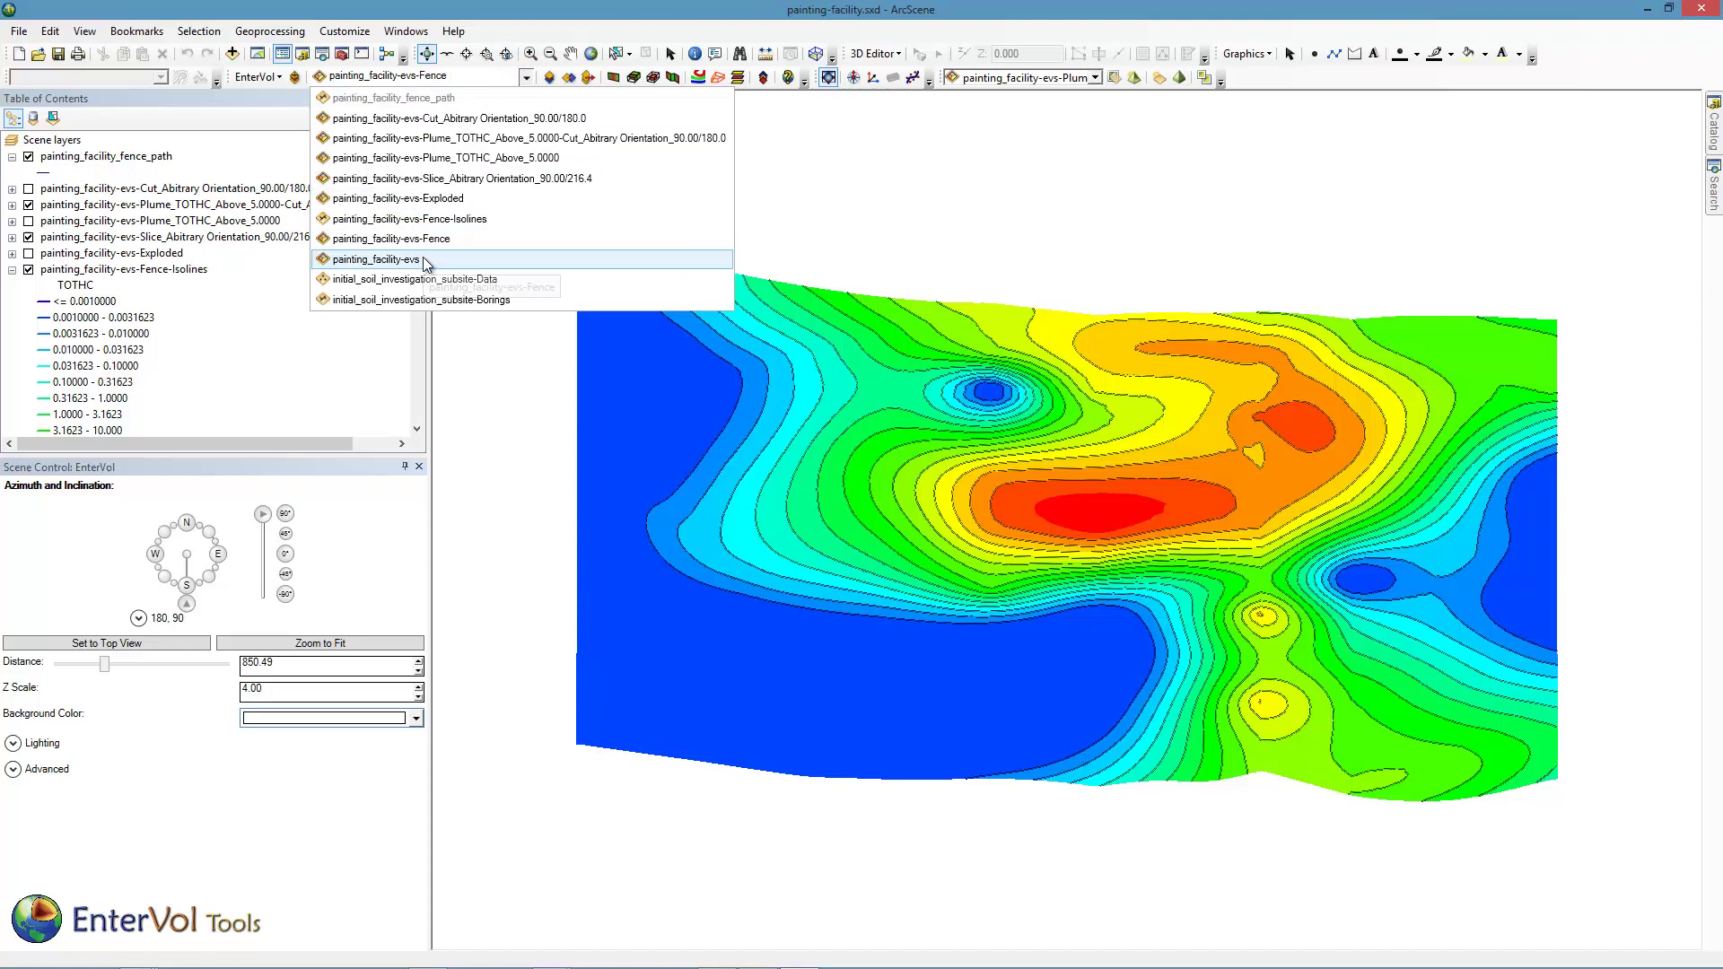
pyautogui.click(425, 259)
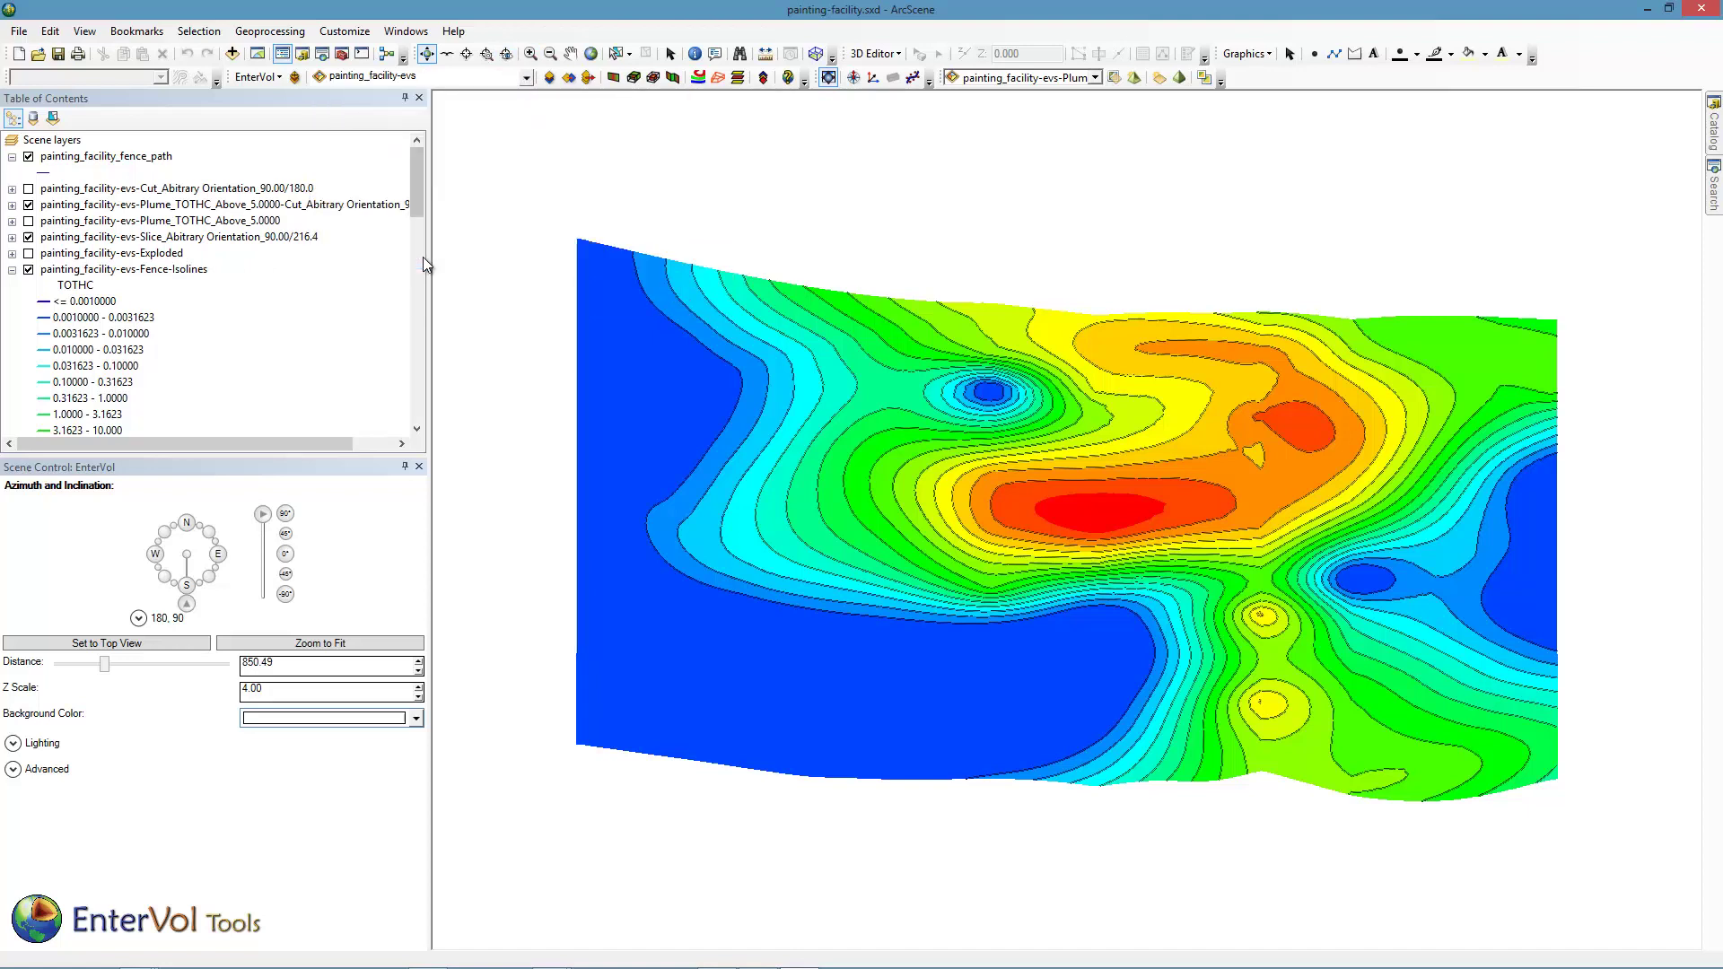
pyautogui.rightClick(114, 254)
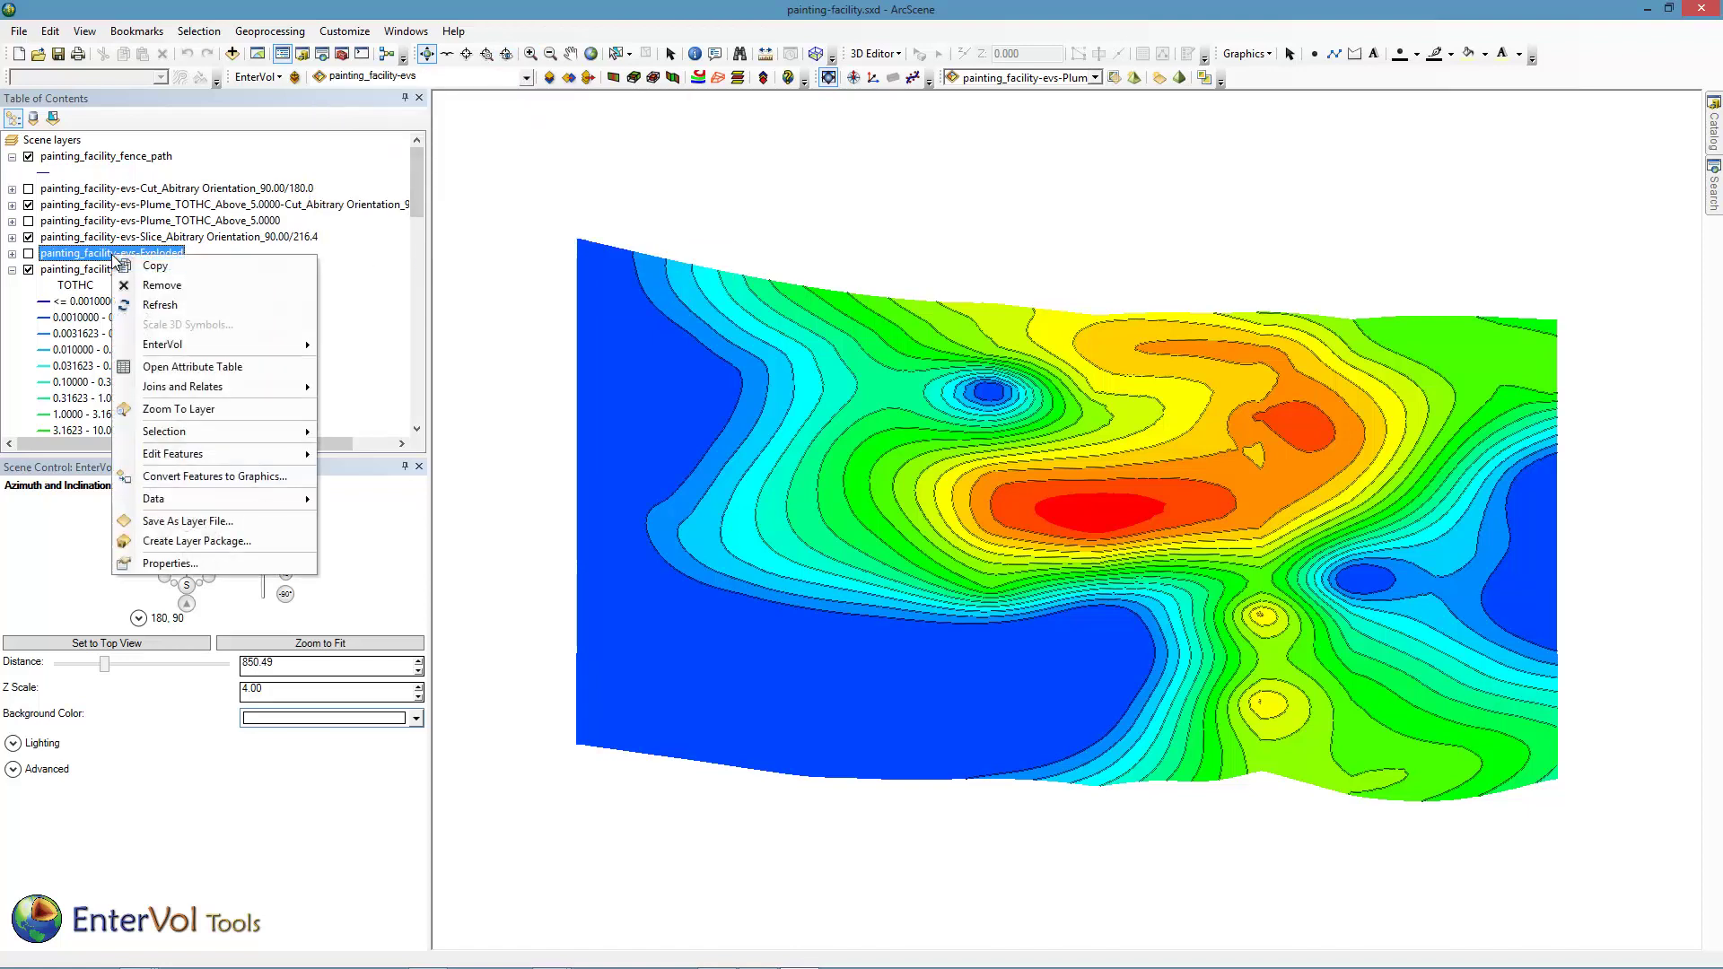
pyautogui.click(171, 409)
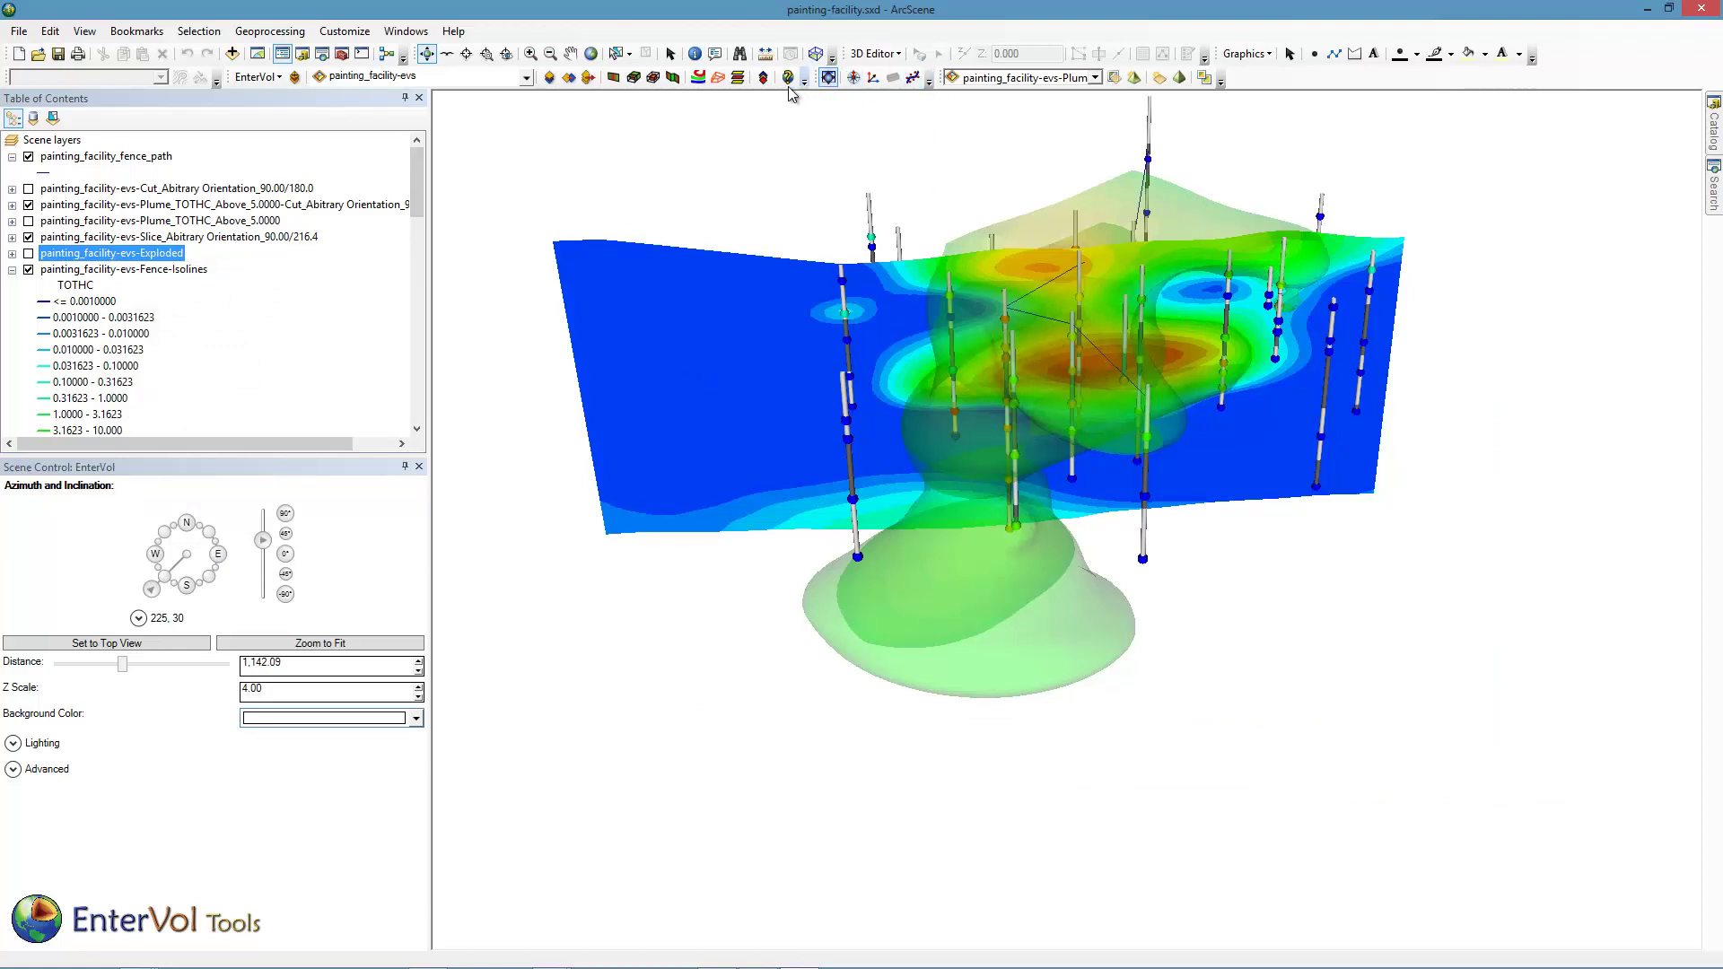
# - Fence-cut it flattened to 2D at Z-scale 5, without copied symbology, coloured by Layer_Names
pyautogui.click(673, 78)
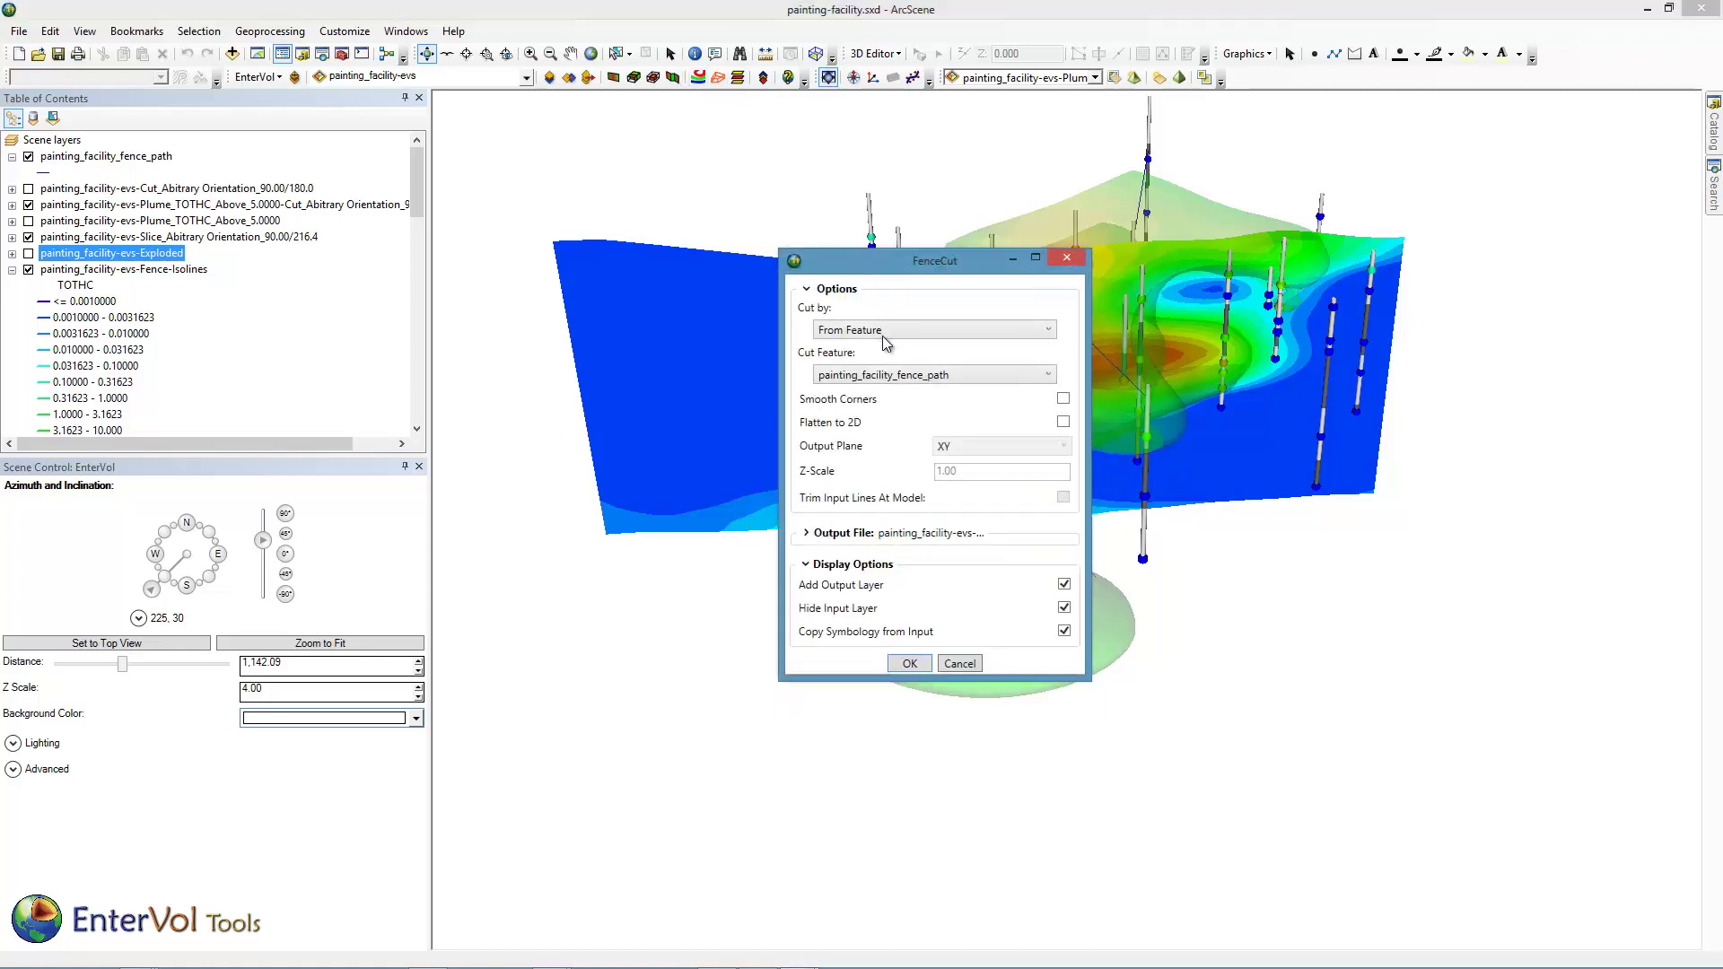
pyautogui.click(1063, 423)
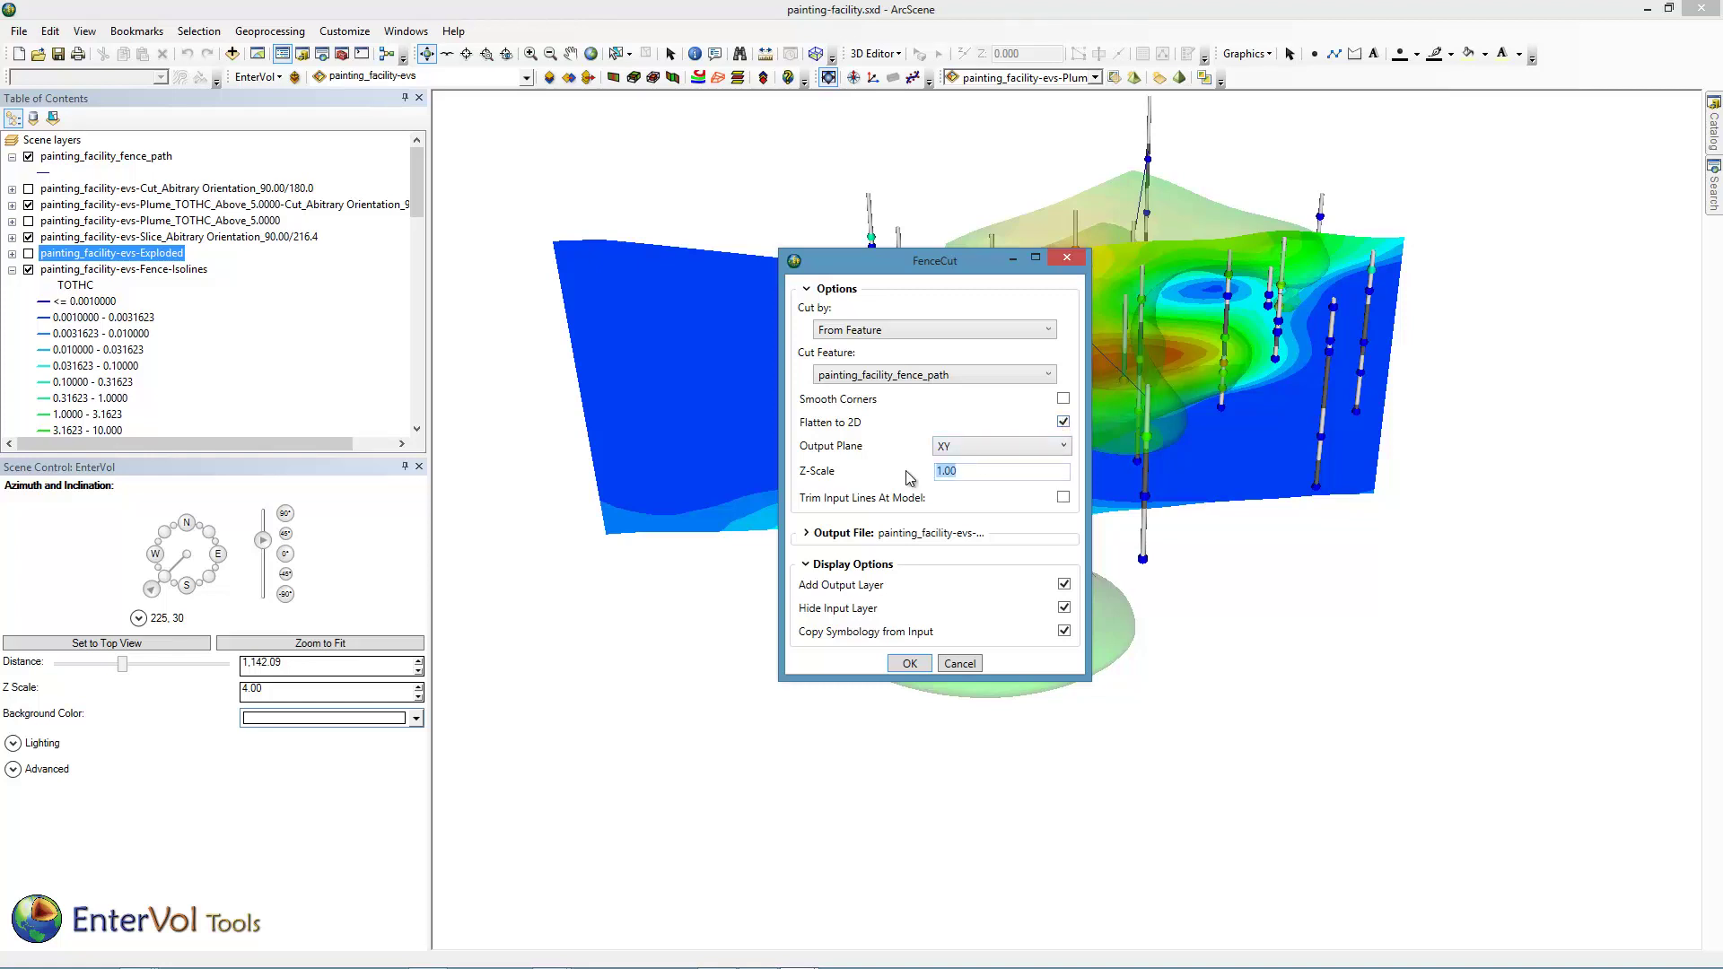
pyautogui.write('5')
pyautogui.click(1064, 633)
pyautogui.click(906, 663)
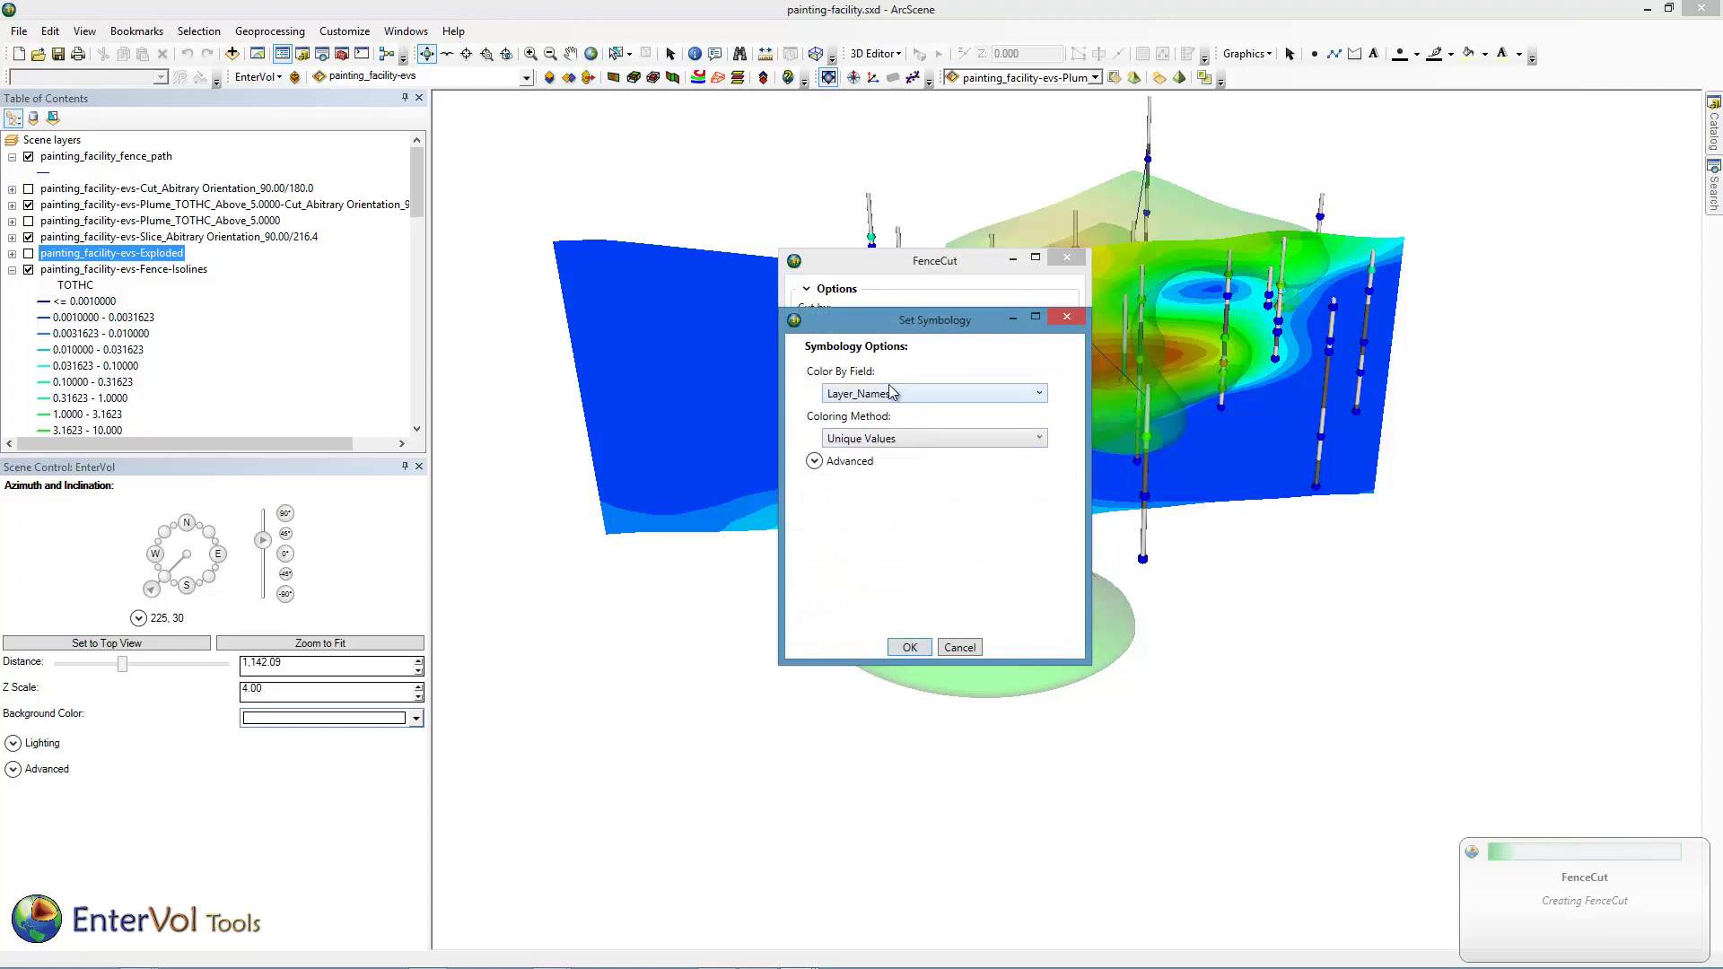
pyautogui.click(898, 645)
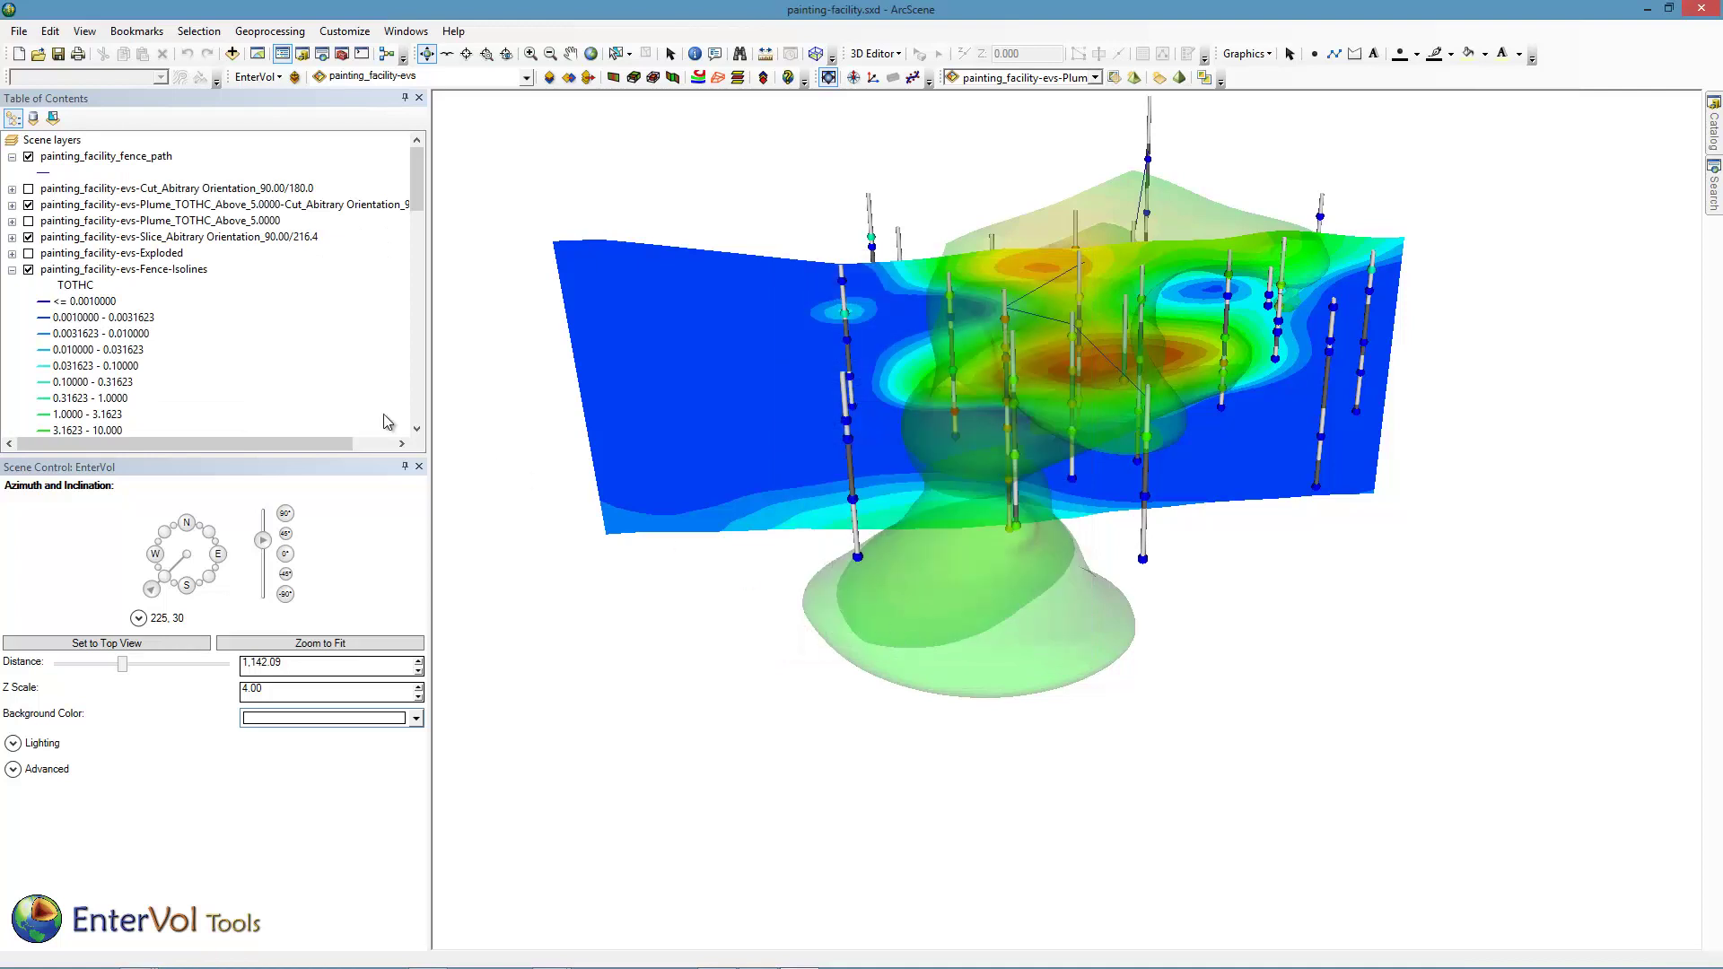
# - Zoom to the Fence-Isolines layer, view it from straight above facing south, then minimize ArcScene
pyautogui.rightClick(114, 270)
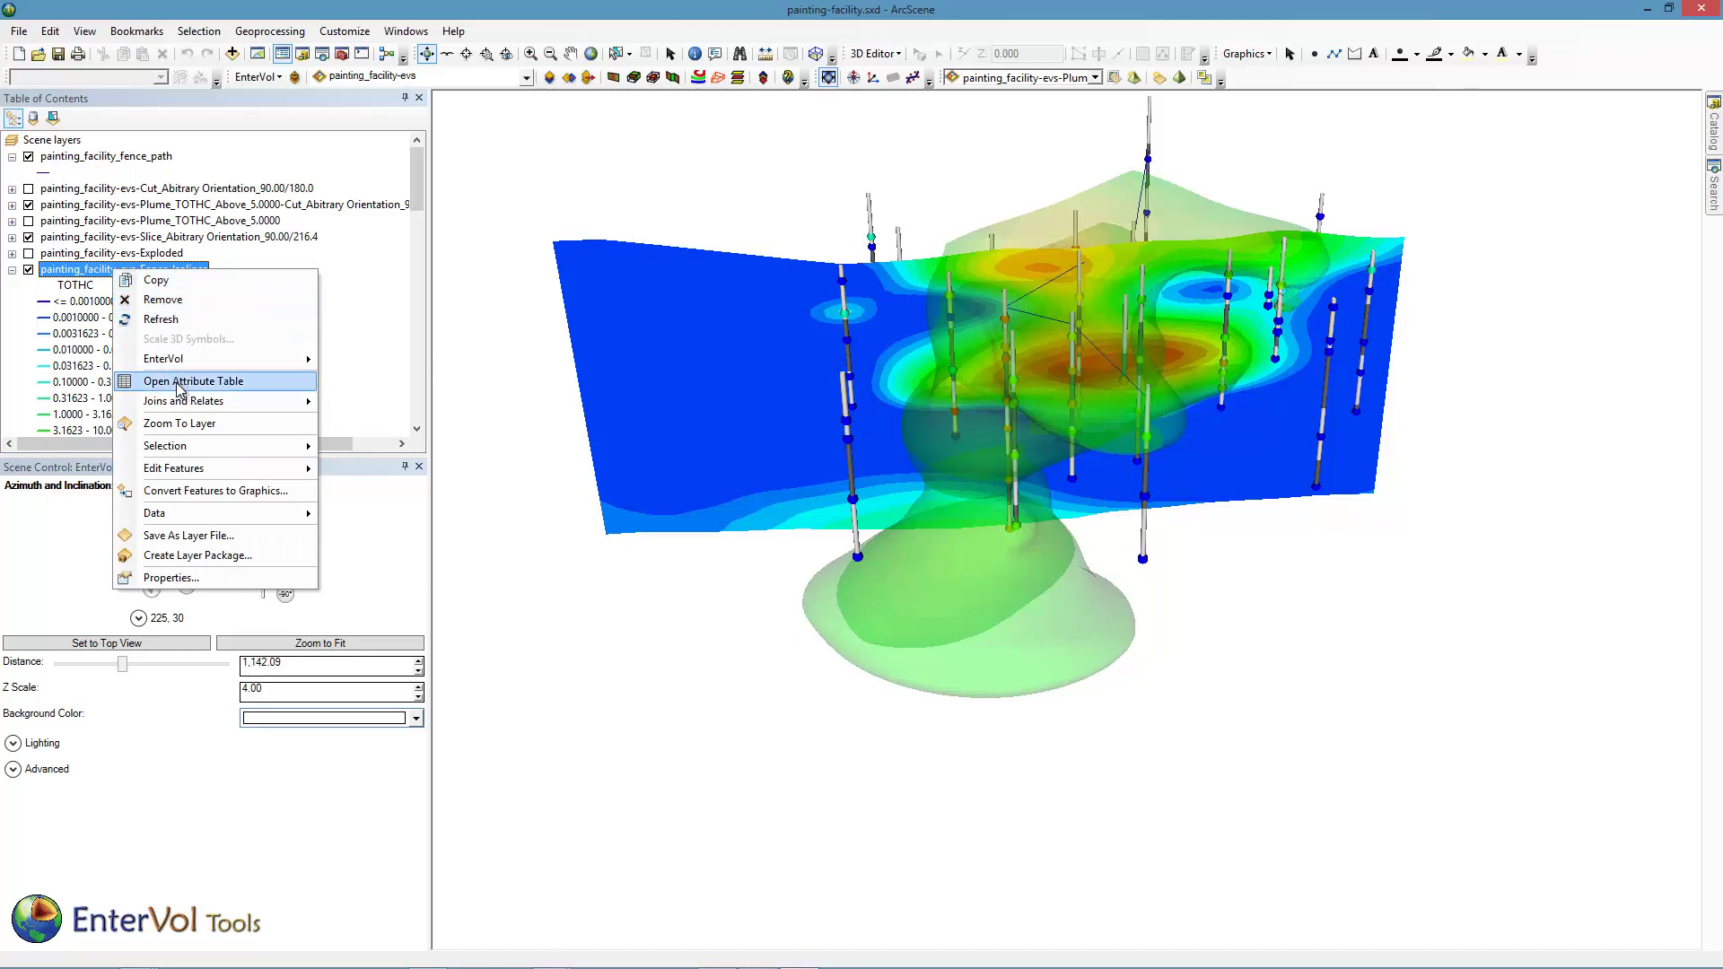
pyautogui.click(179, 423)
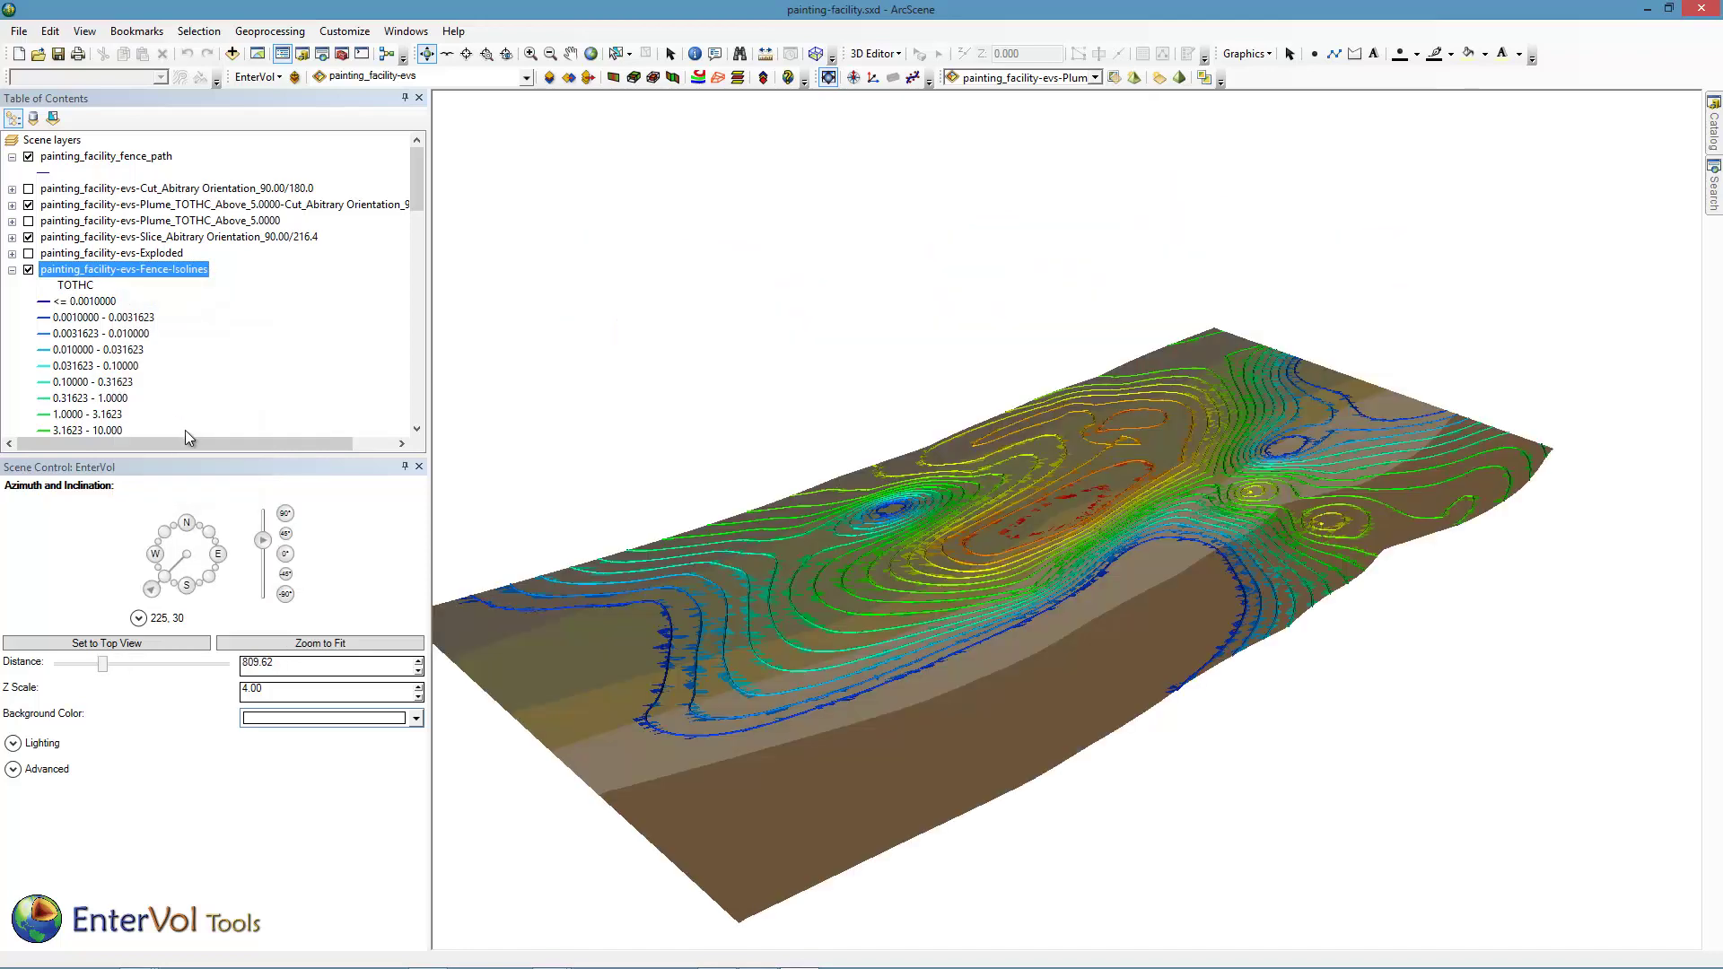
pyautogui.moveTo(265, 543); pyautogui.dragTo(267, 519)
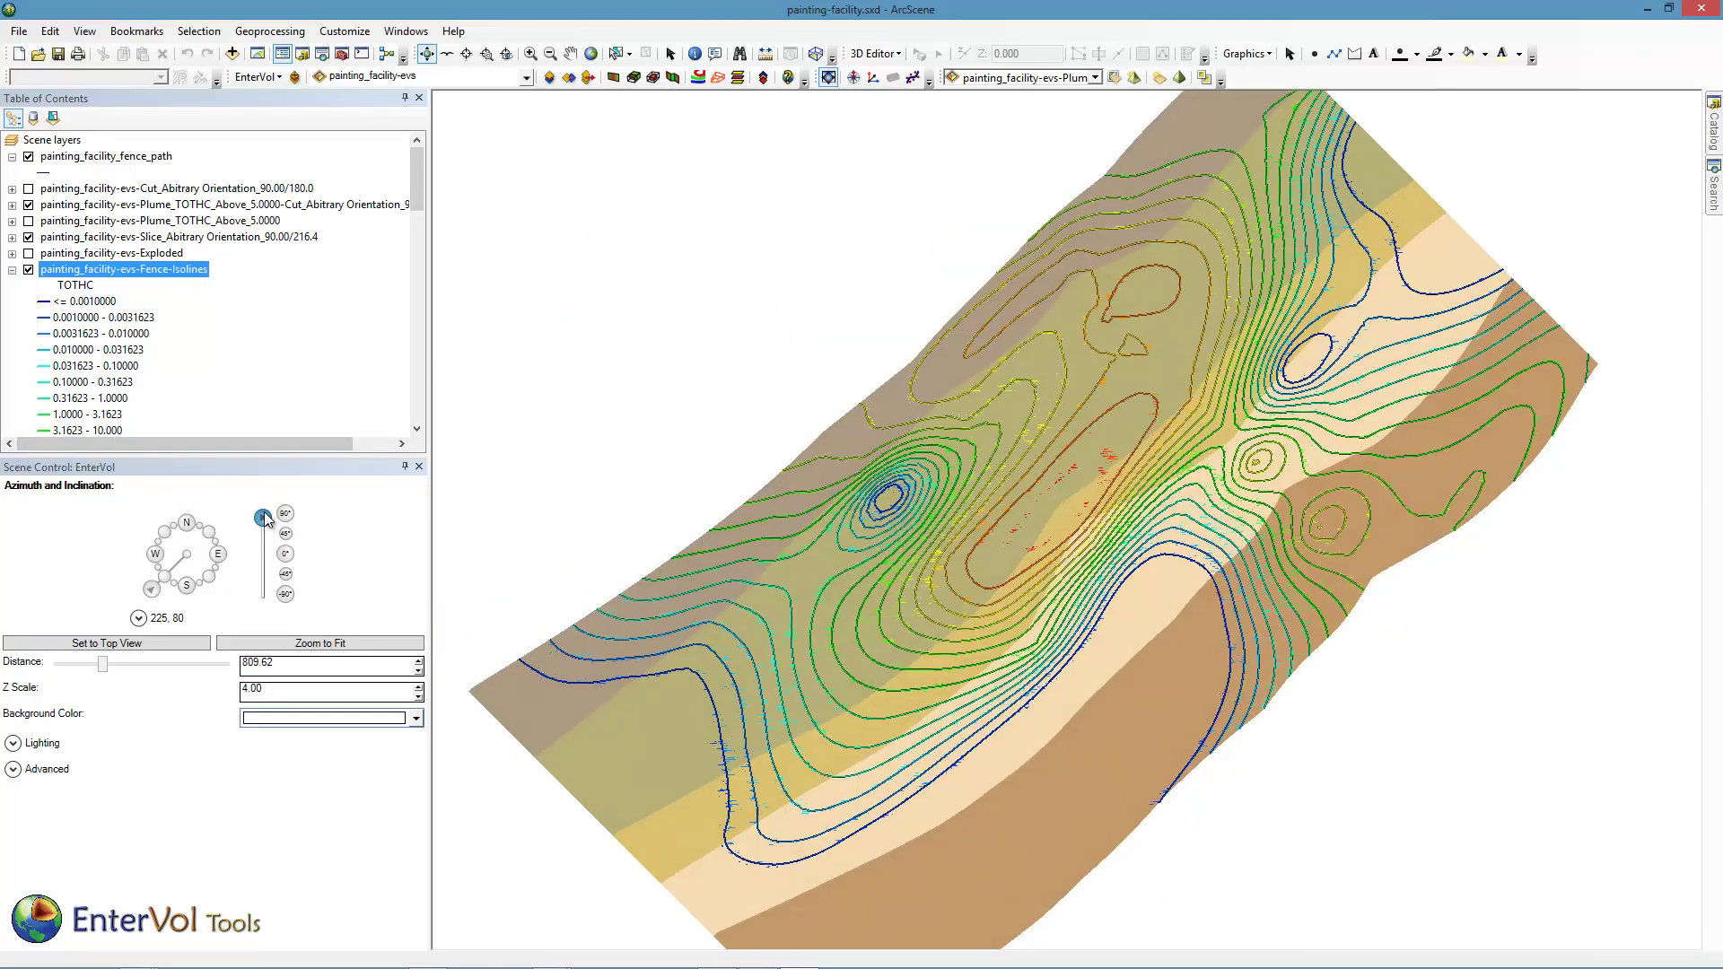
pyautogui.click(187, 585)
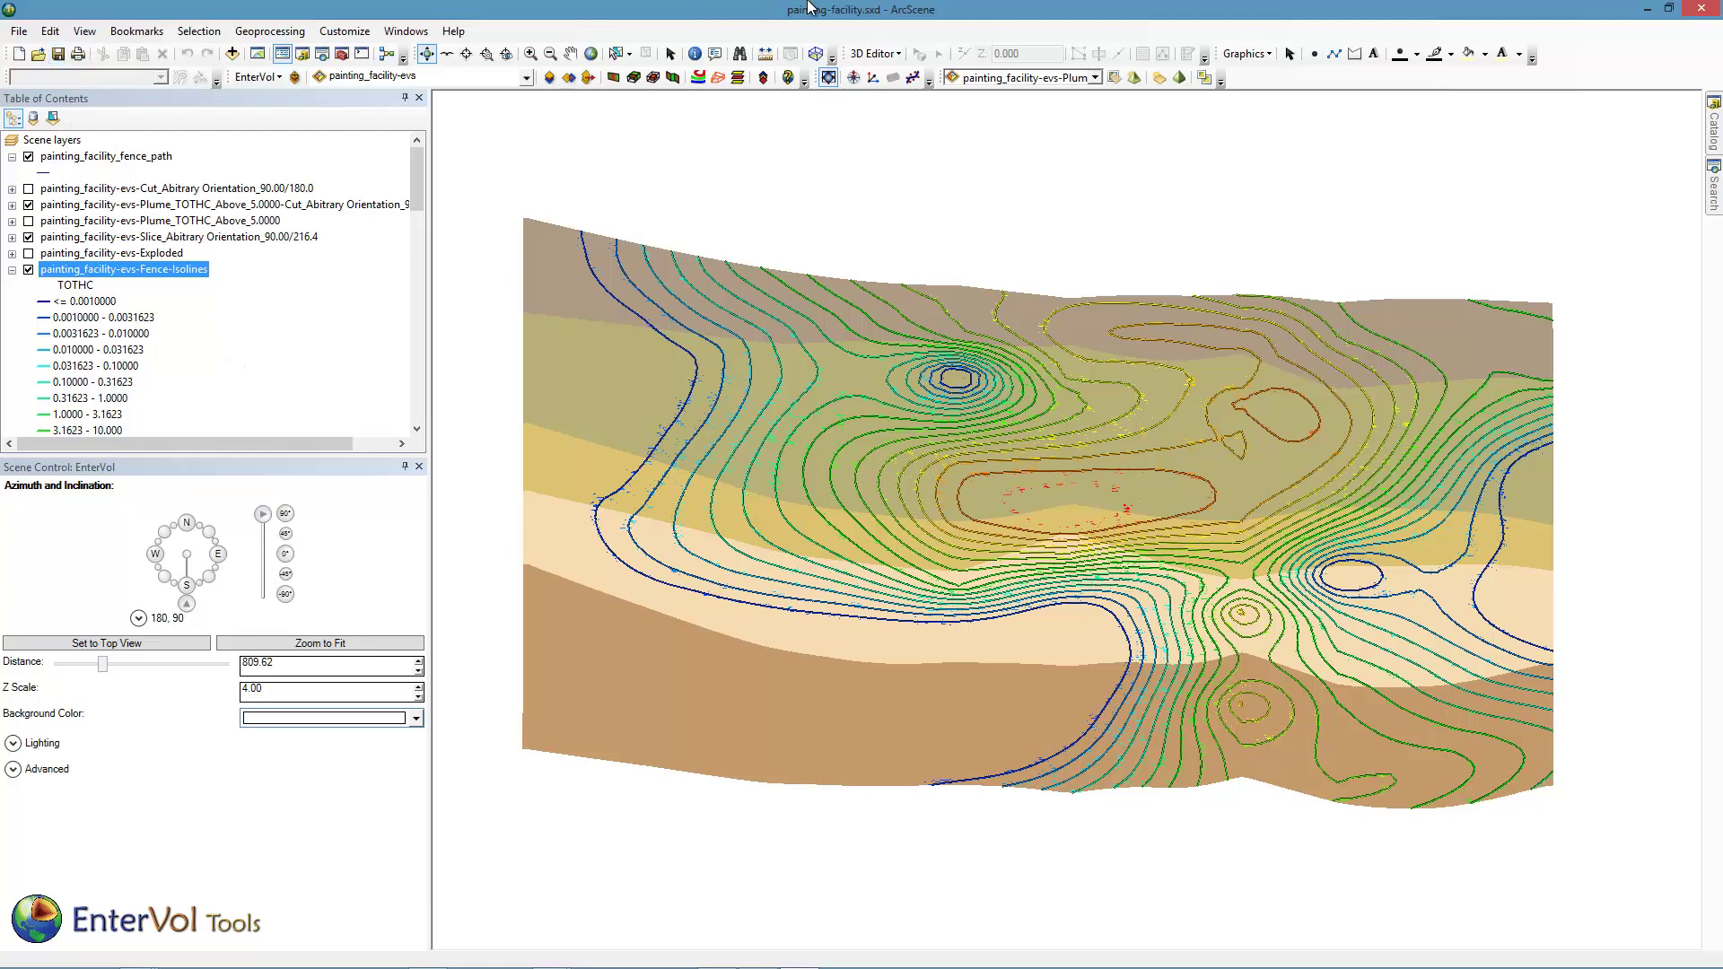
pyautogui.click(1647, 8)
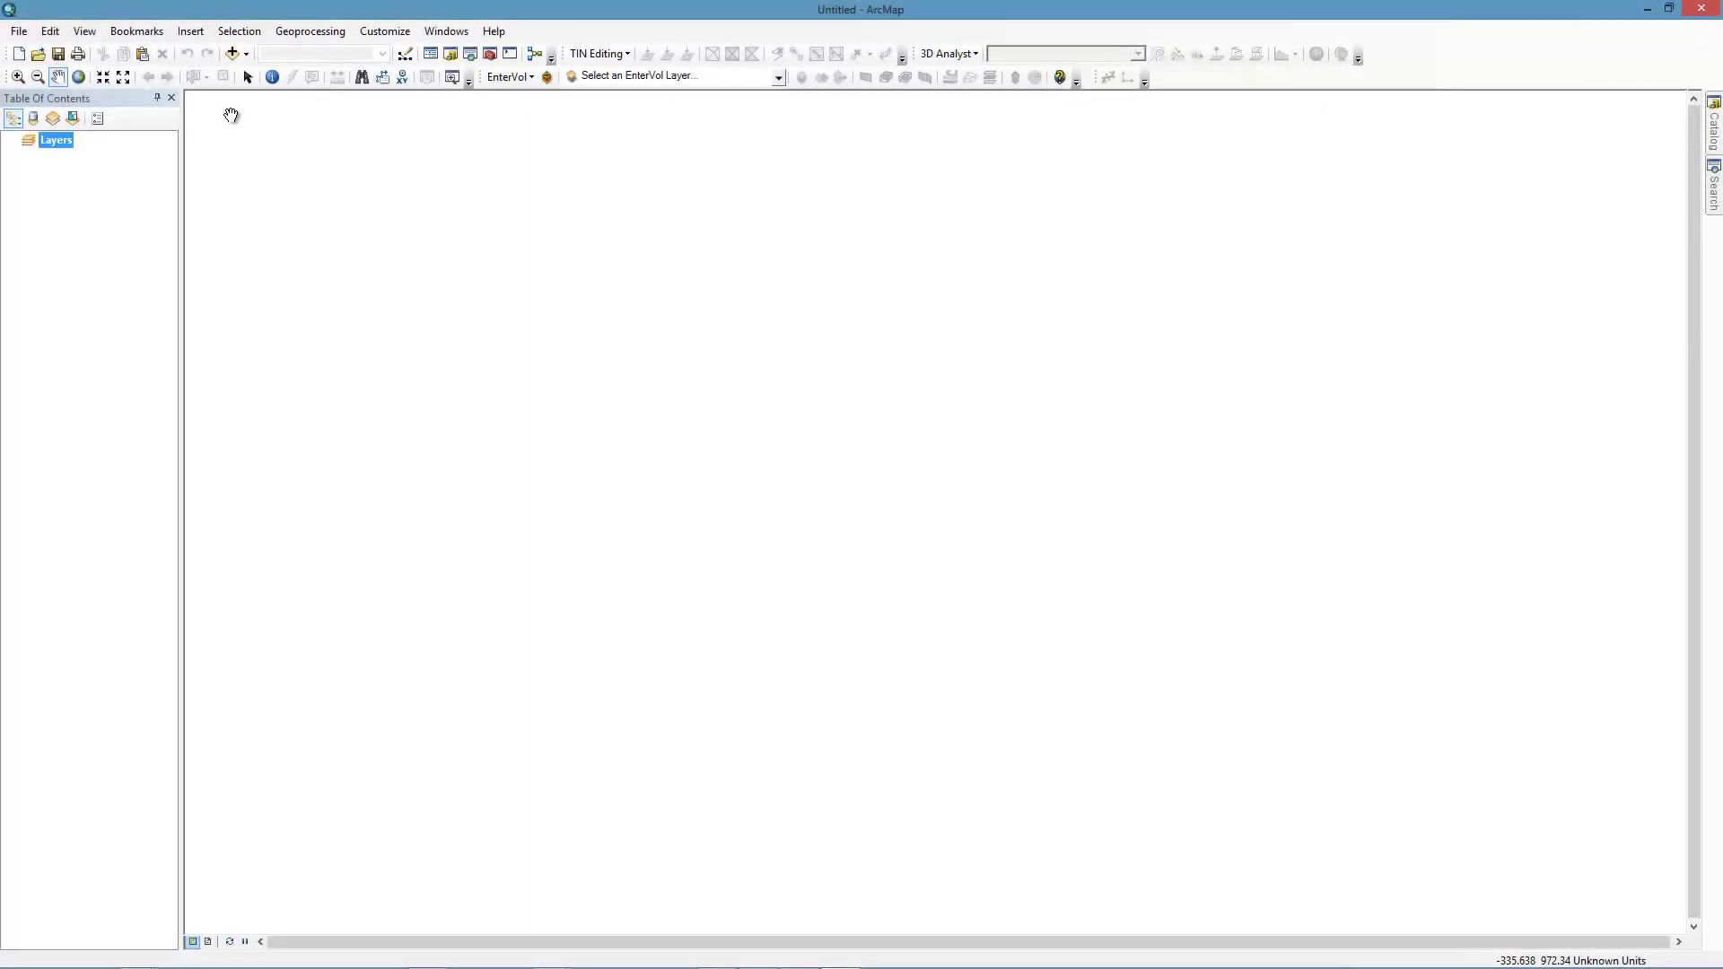
# - Add the FenceCut2.evm geology fence to the map as EnterVol data
pyautogui.click(548, 78)
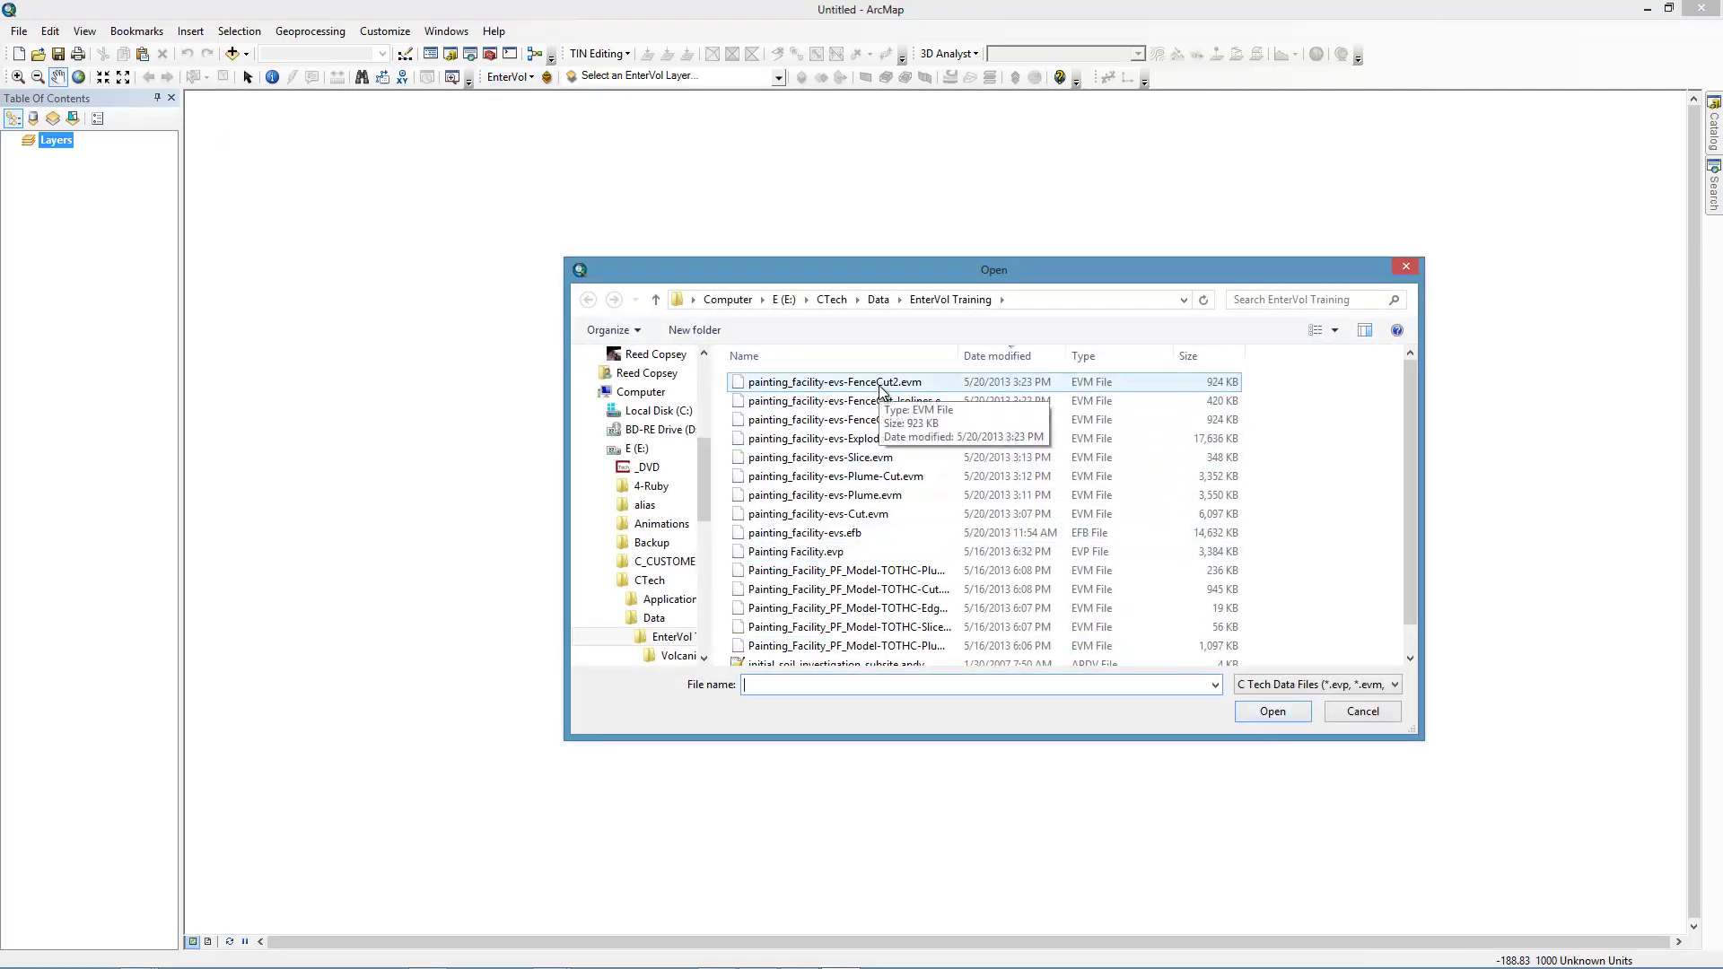
pyautogui.doubleClick(879, 386)
pyautogui.click(1012, 621)
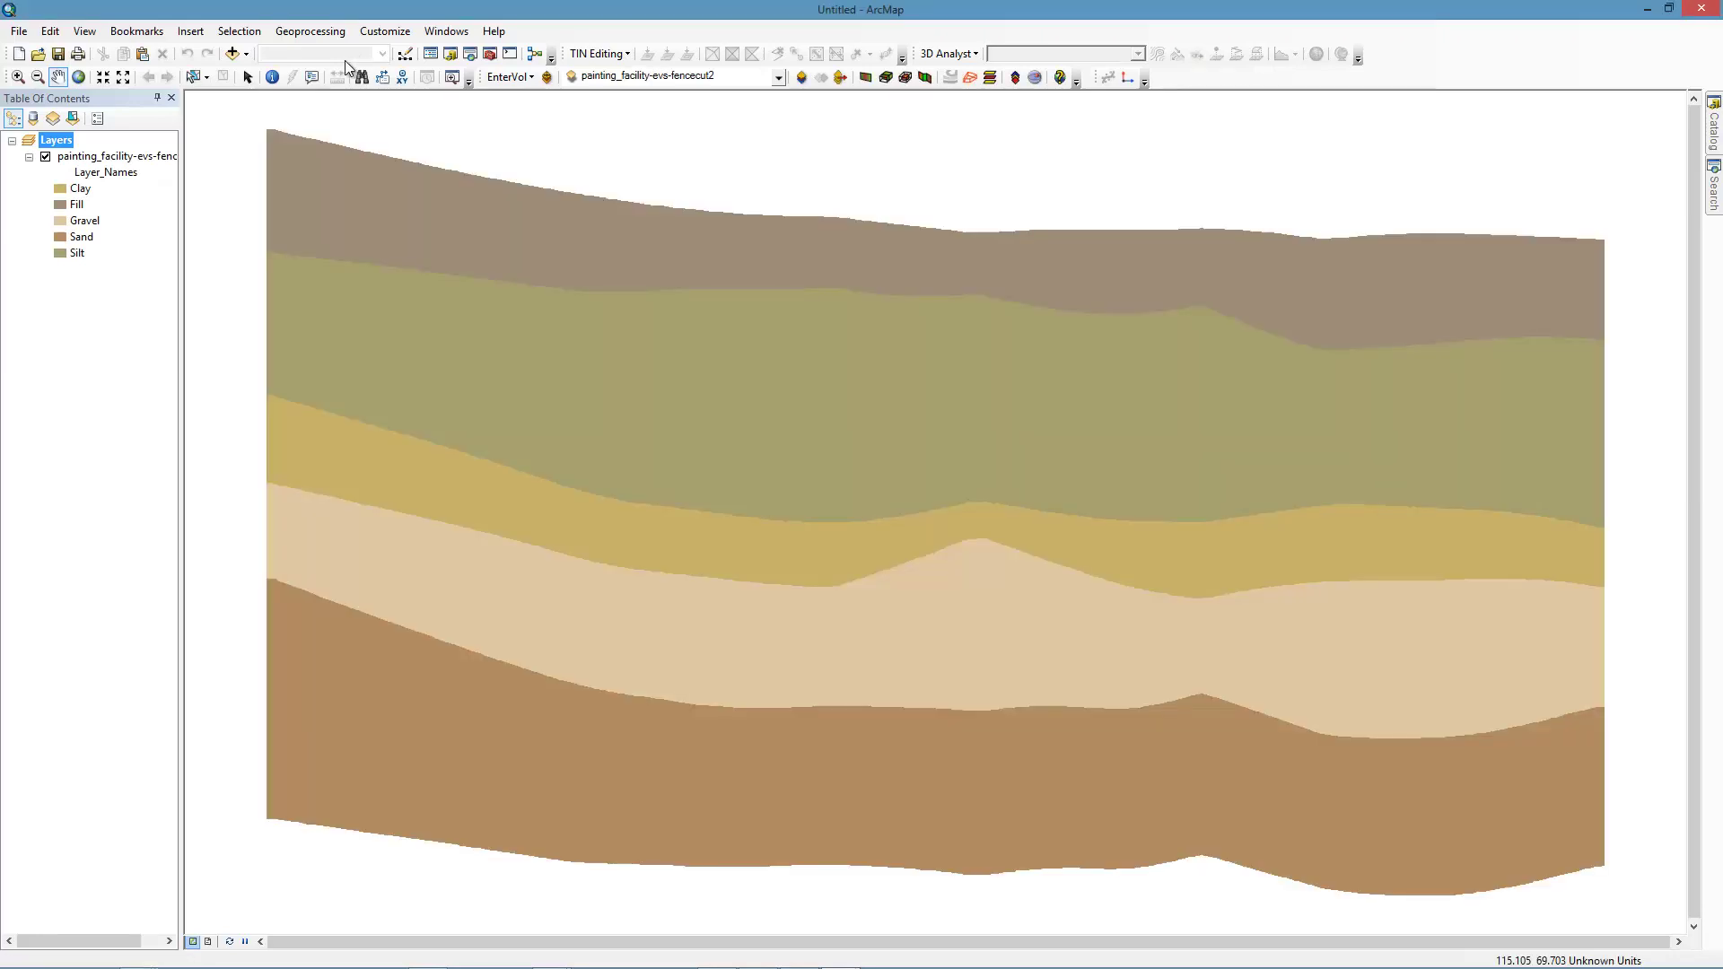
# - Add FenceCut-Isolines.evm coloured by TOTHC with breaks from 0.001 to 81,000
pyautogui.click(502, 77)
pyautogui.doubleClick(925, 402)
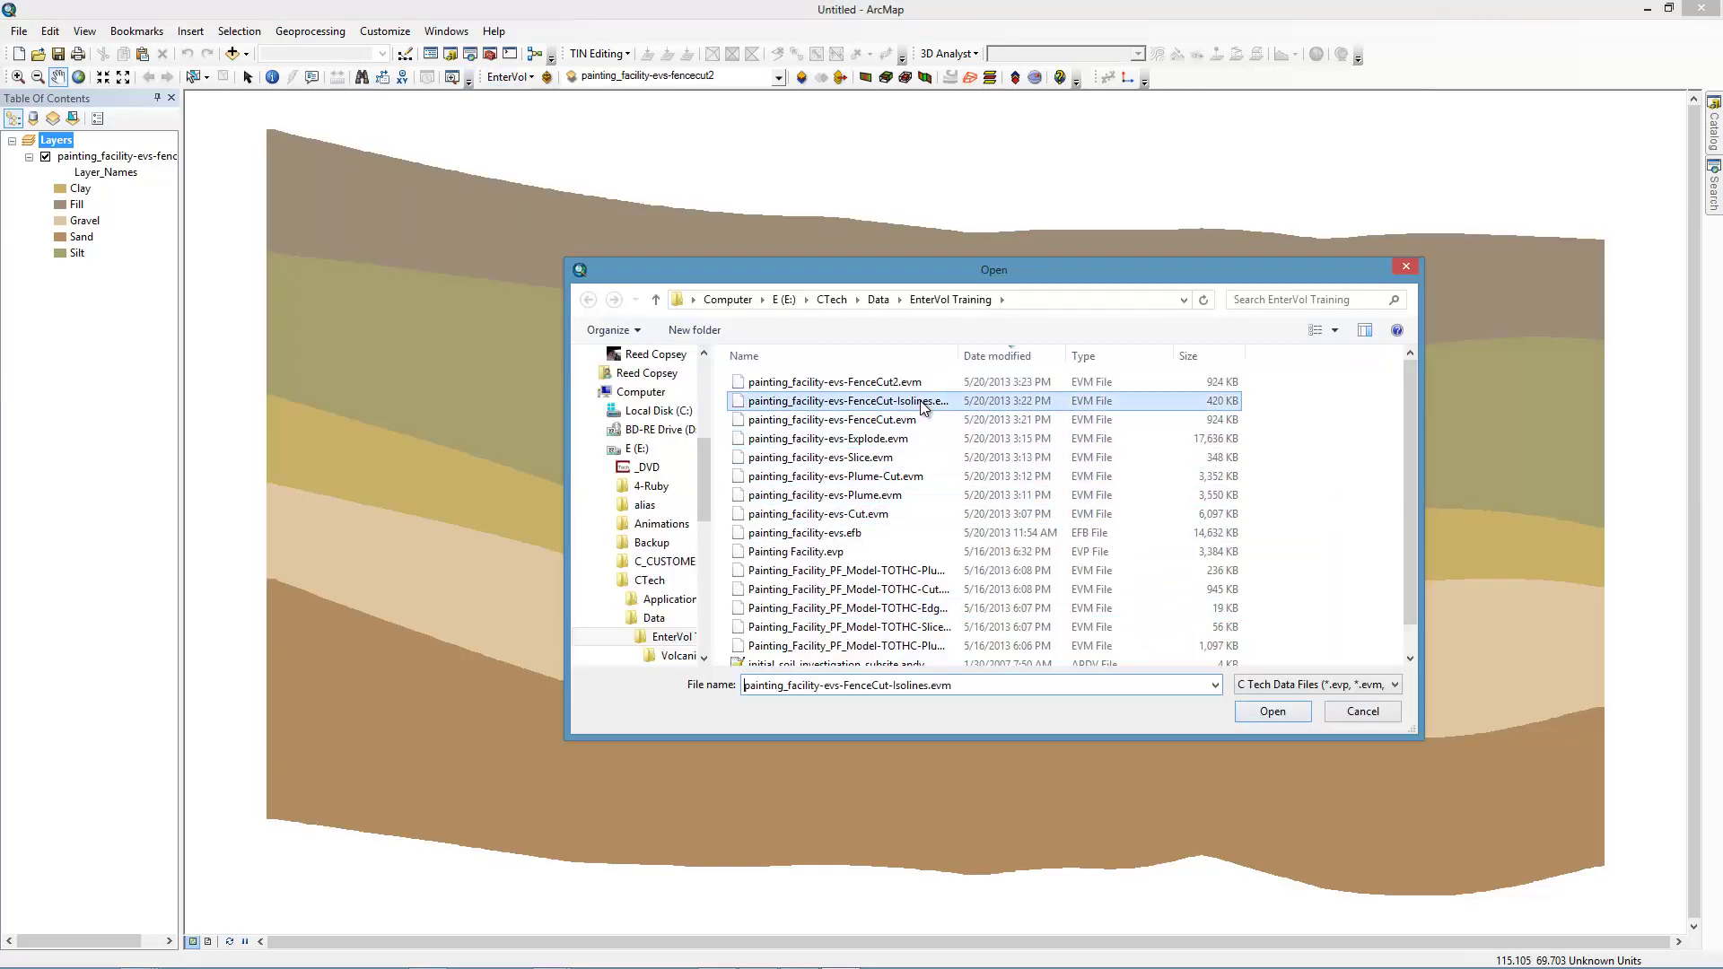
pyautogui.click(962, 435)
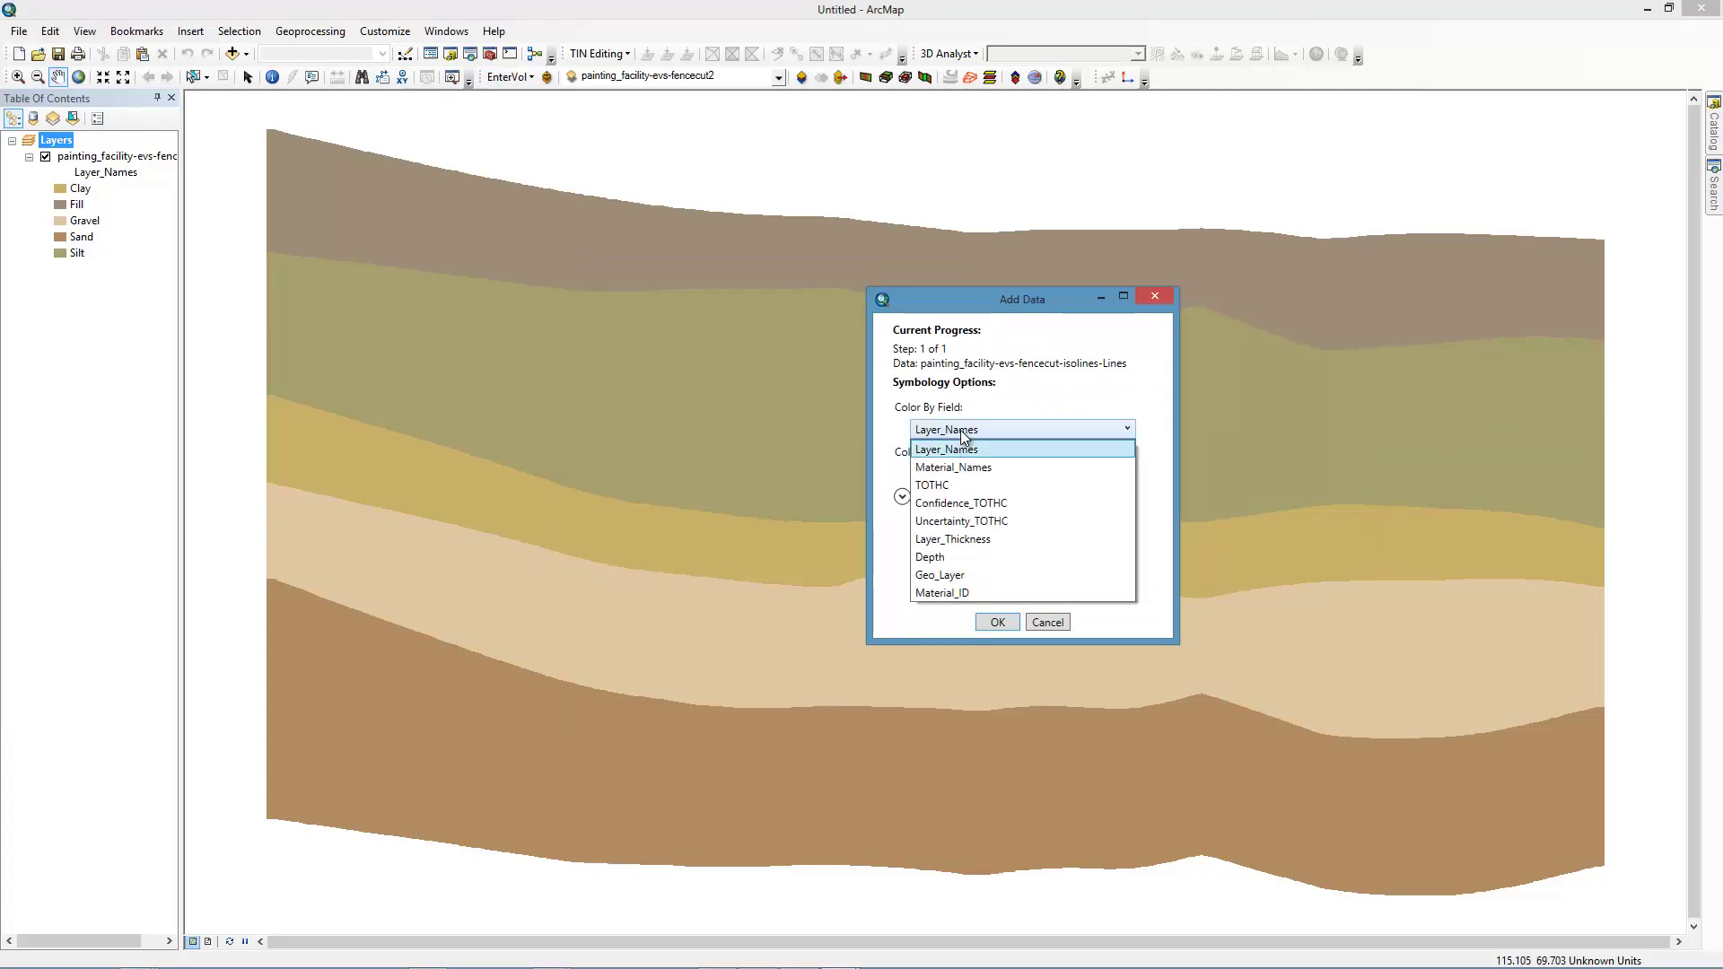
pyautogui.click(953, 485)
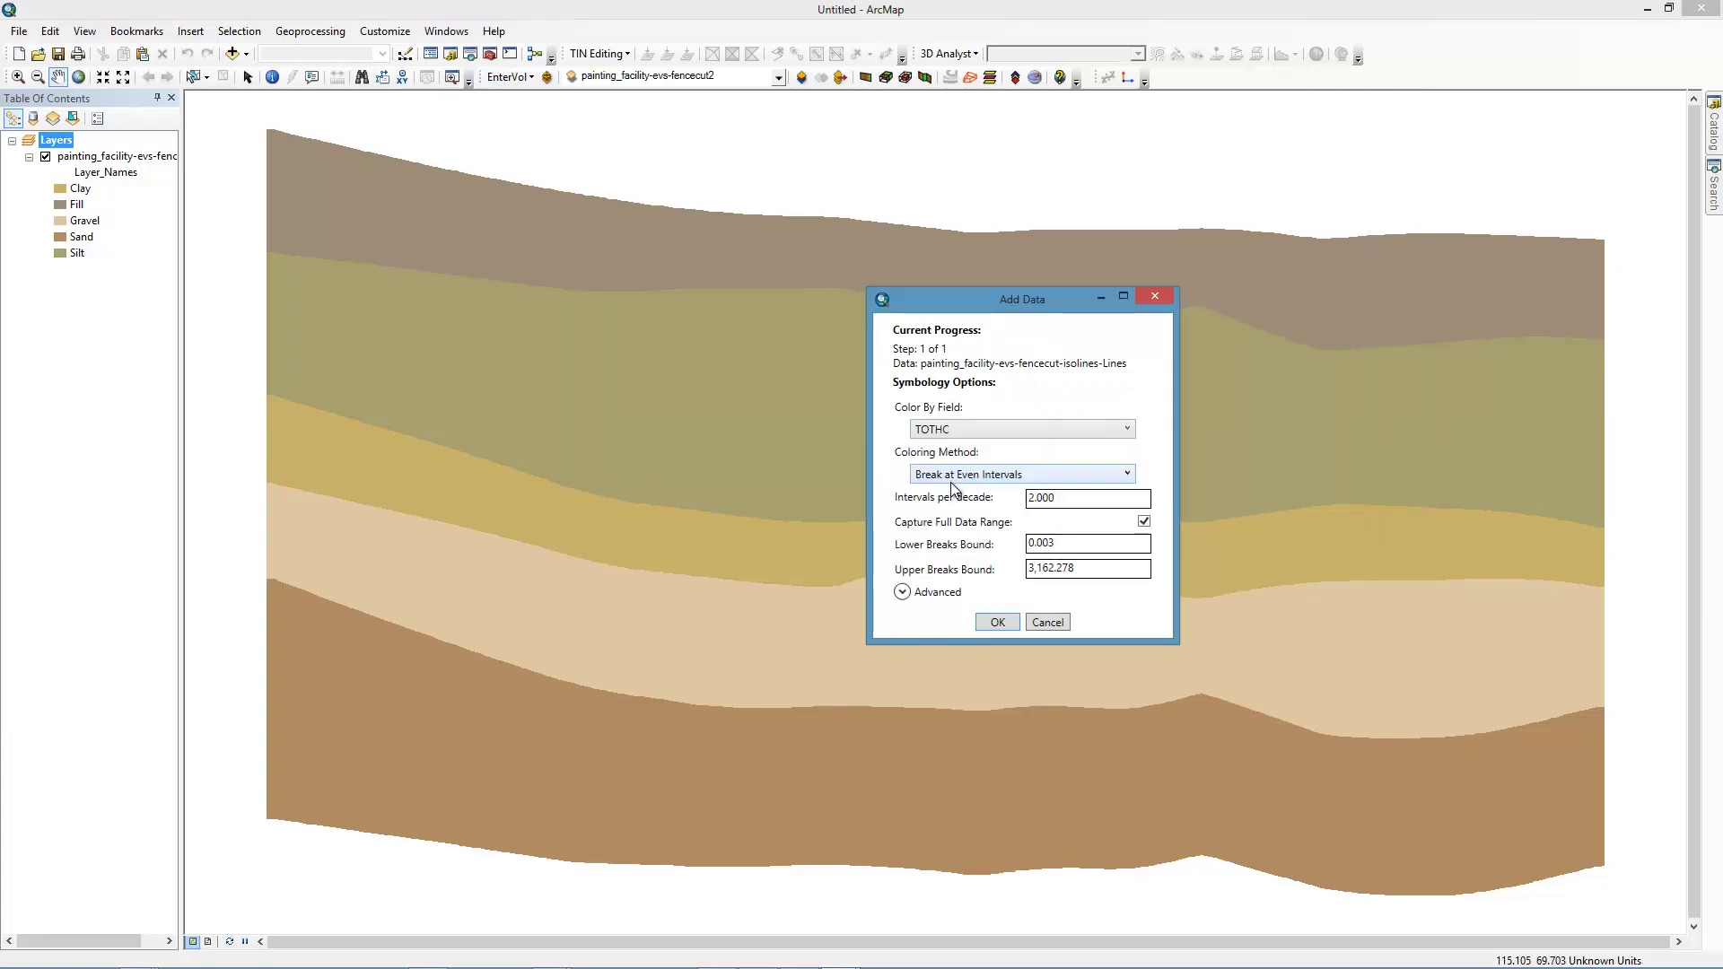
pyautogui.doubleClick(1052, 542)
pyautogui.doubleClick(1082, 566)
pyautogui.write('8')
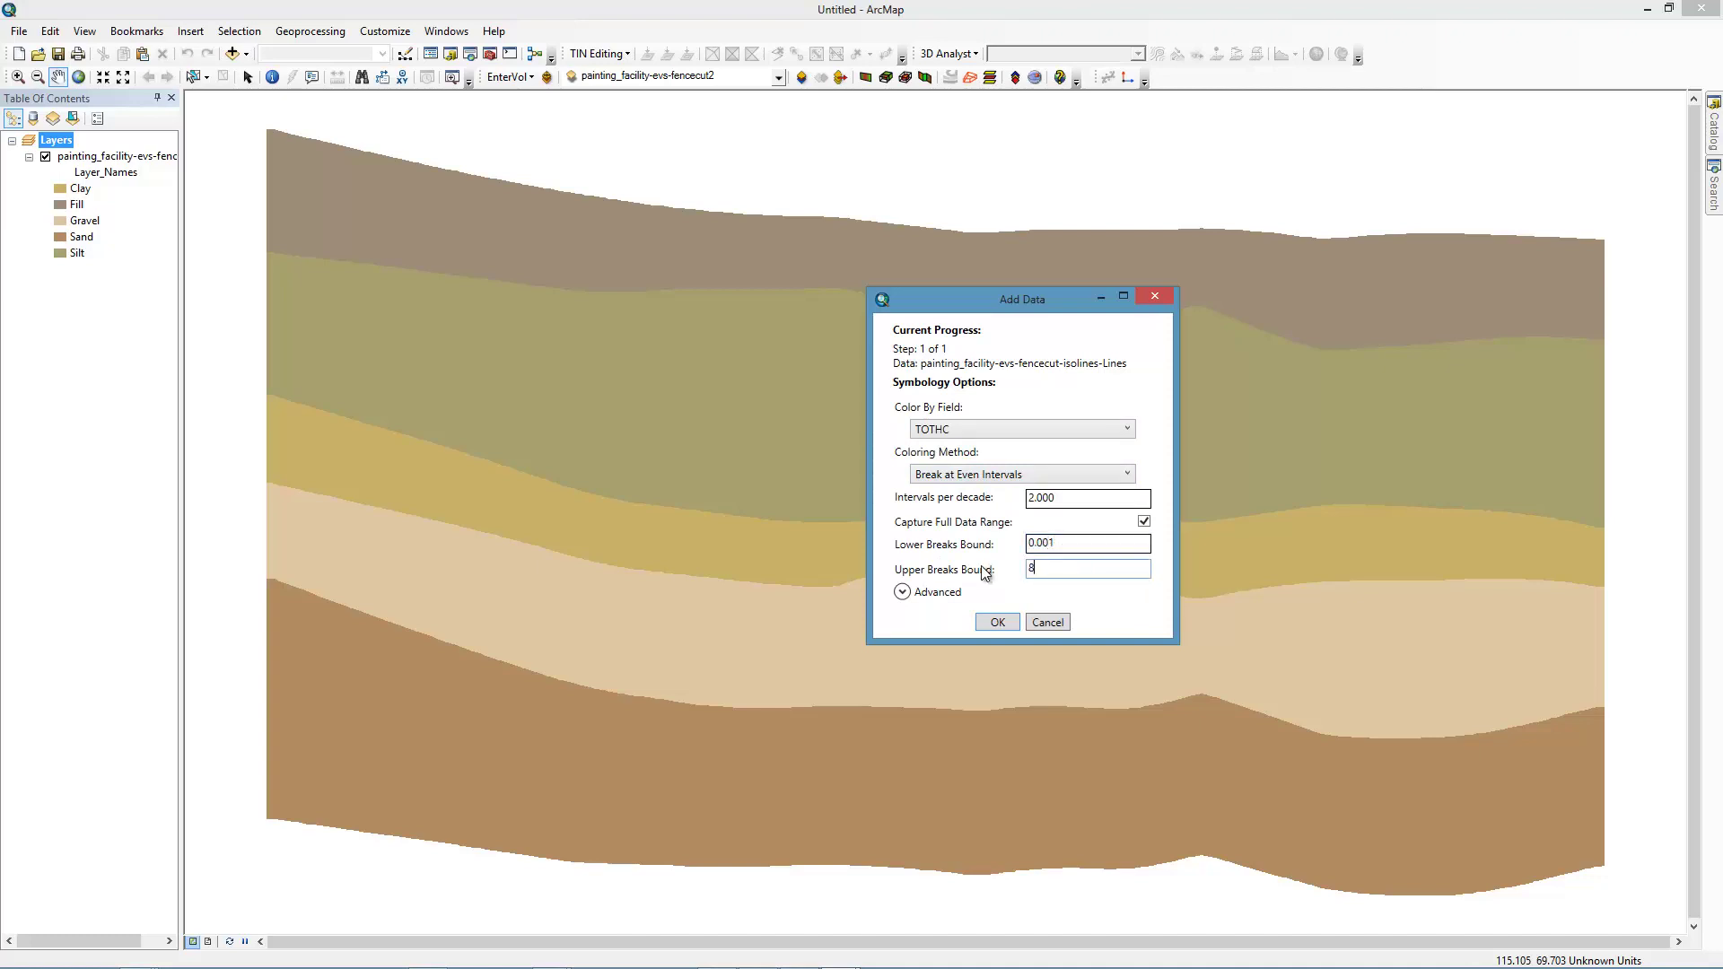
pyautogui.write('1,000')
pyautogui.click(997, 622)
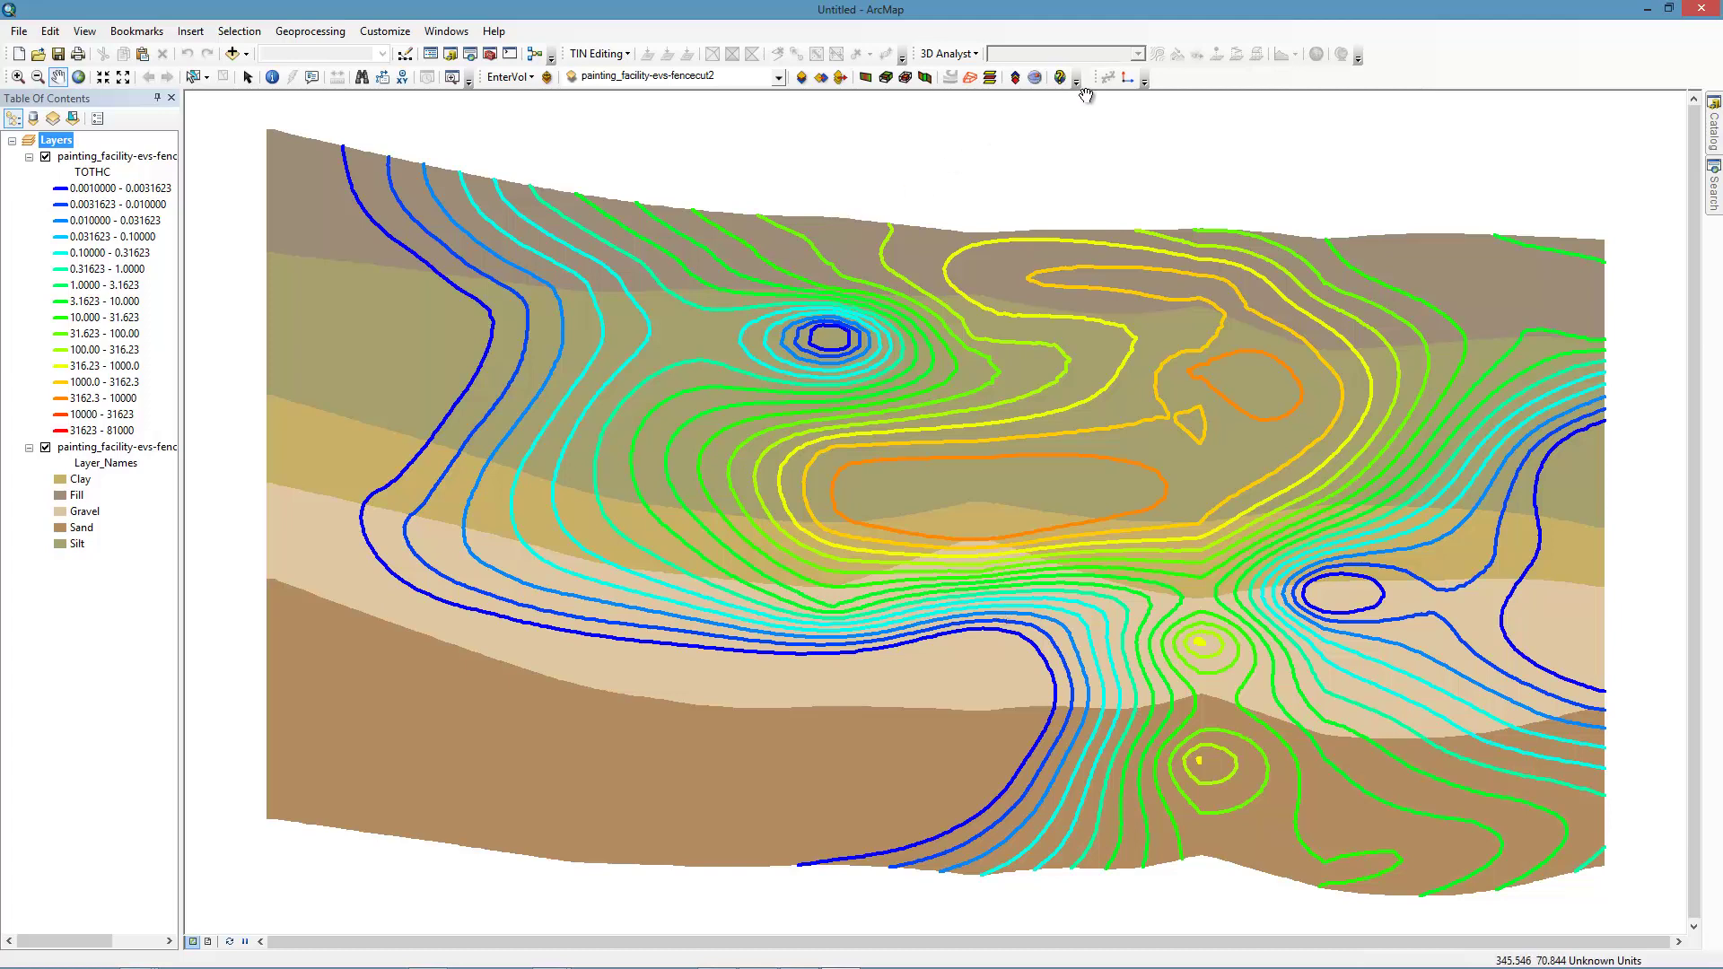
# - Add a coordinate grid layer and set its Y axis scale to 5
pyautogui.click(1128, 81)
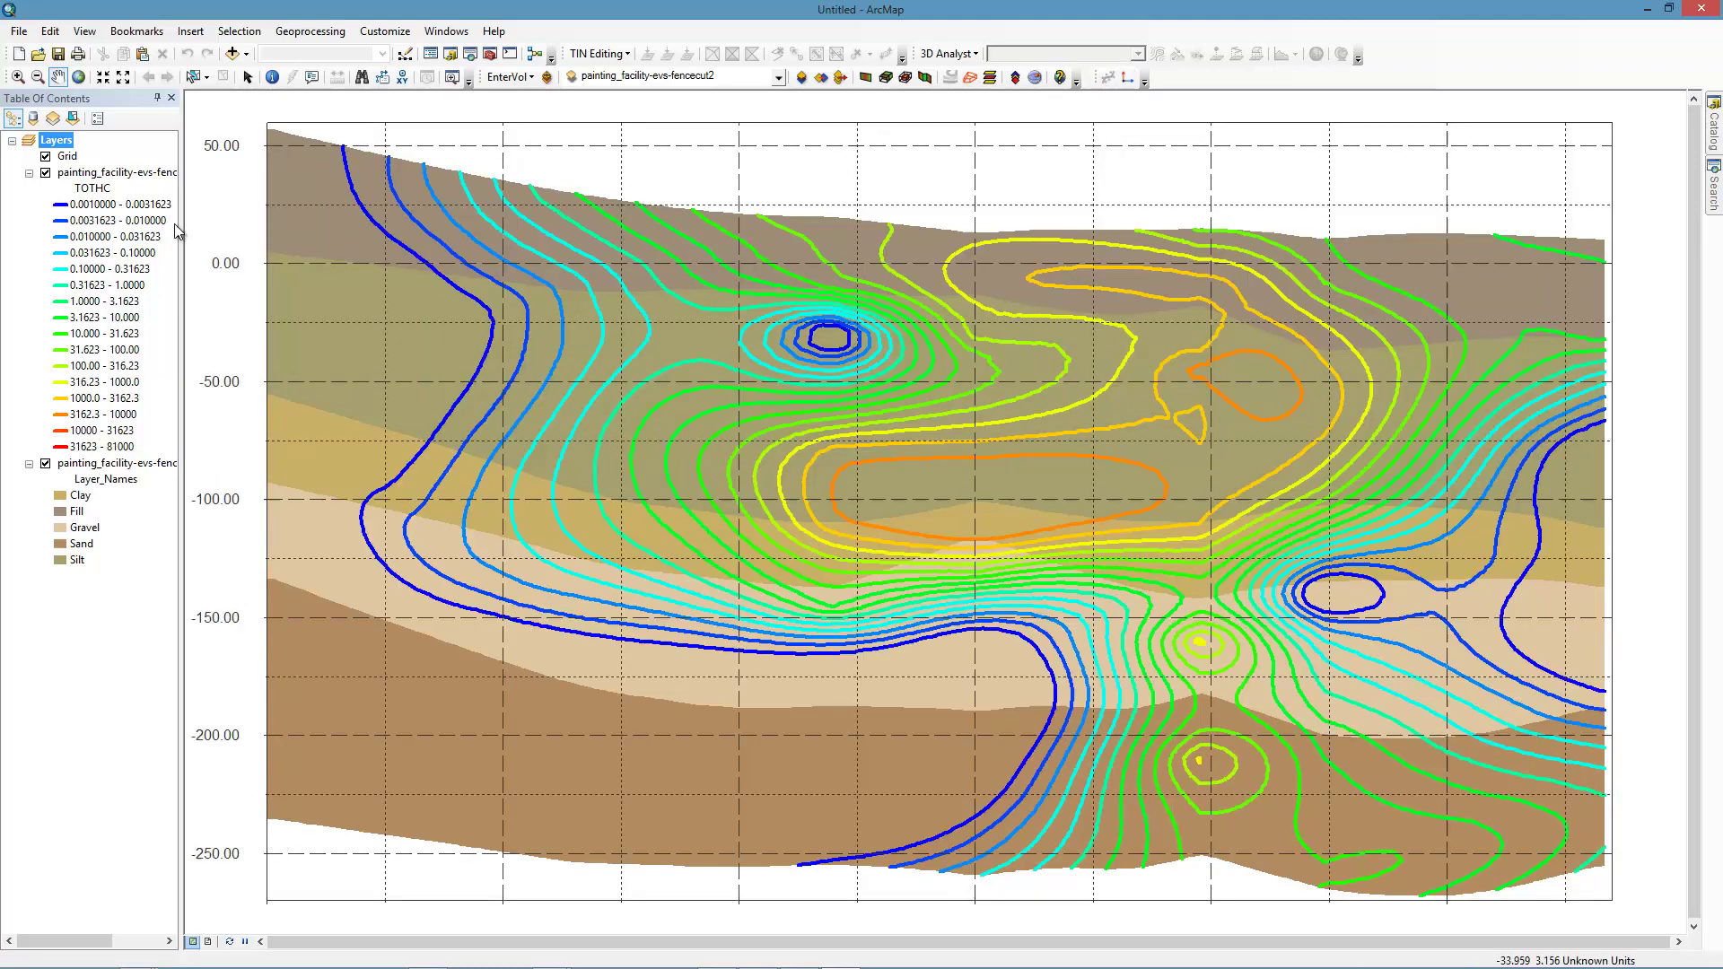
pyautogui.doubleClick(69, 157)
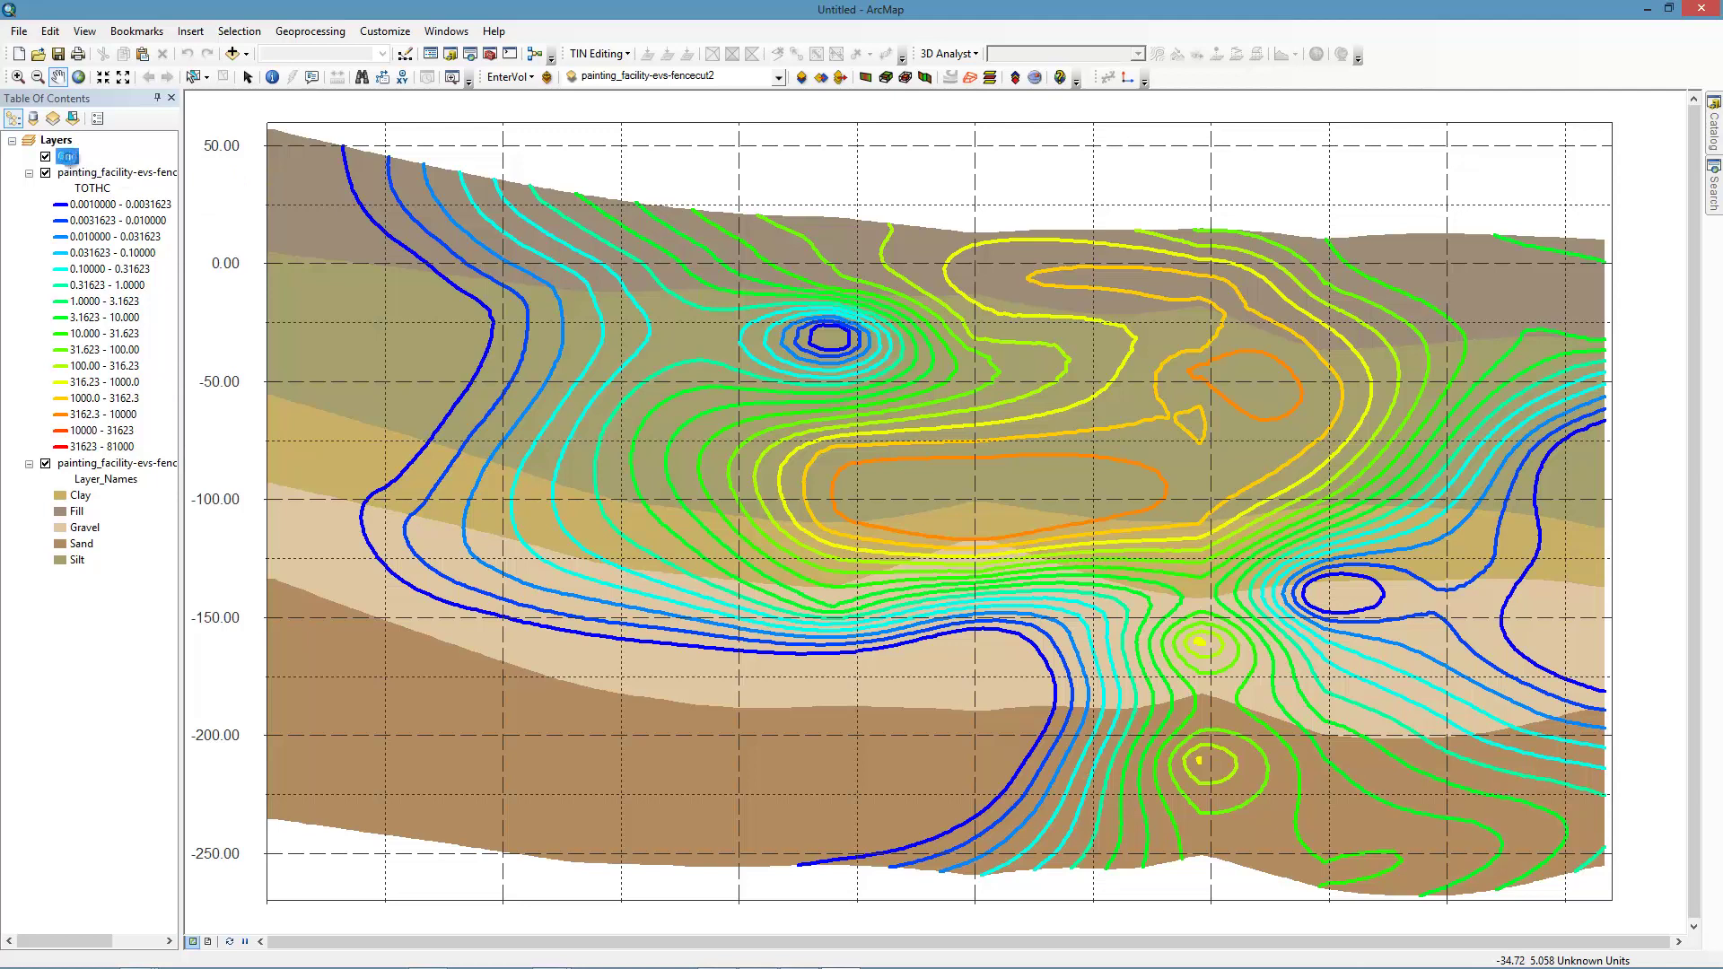
pyautogui.rightClick(70, 161)
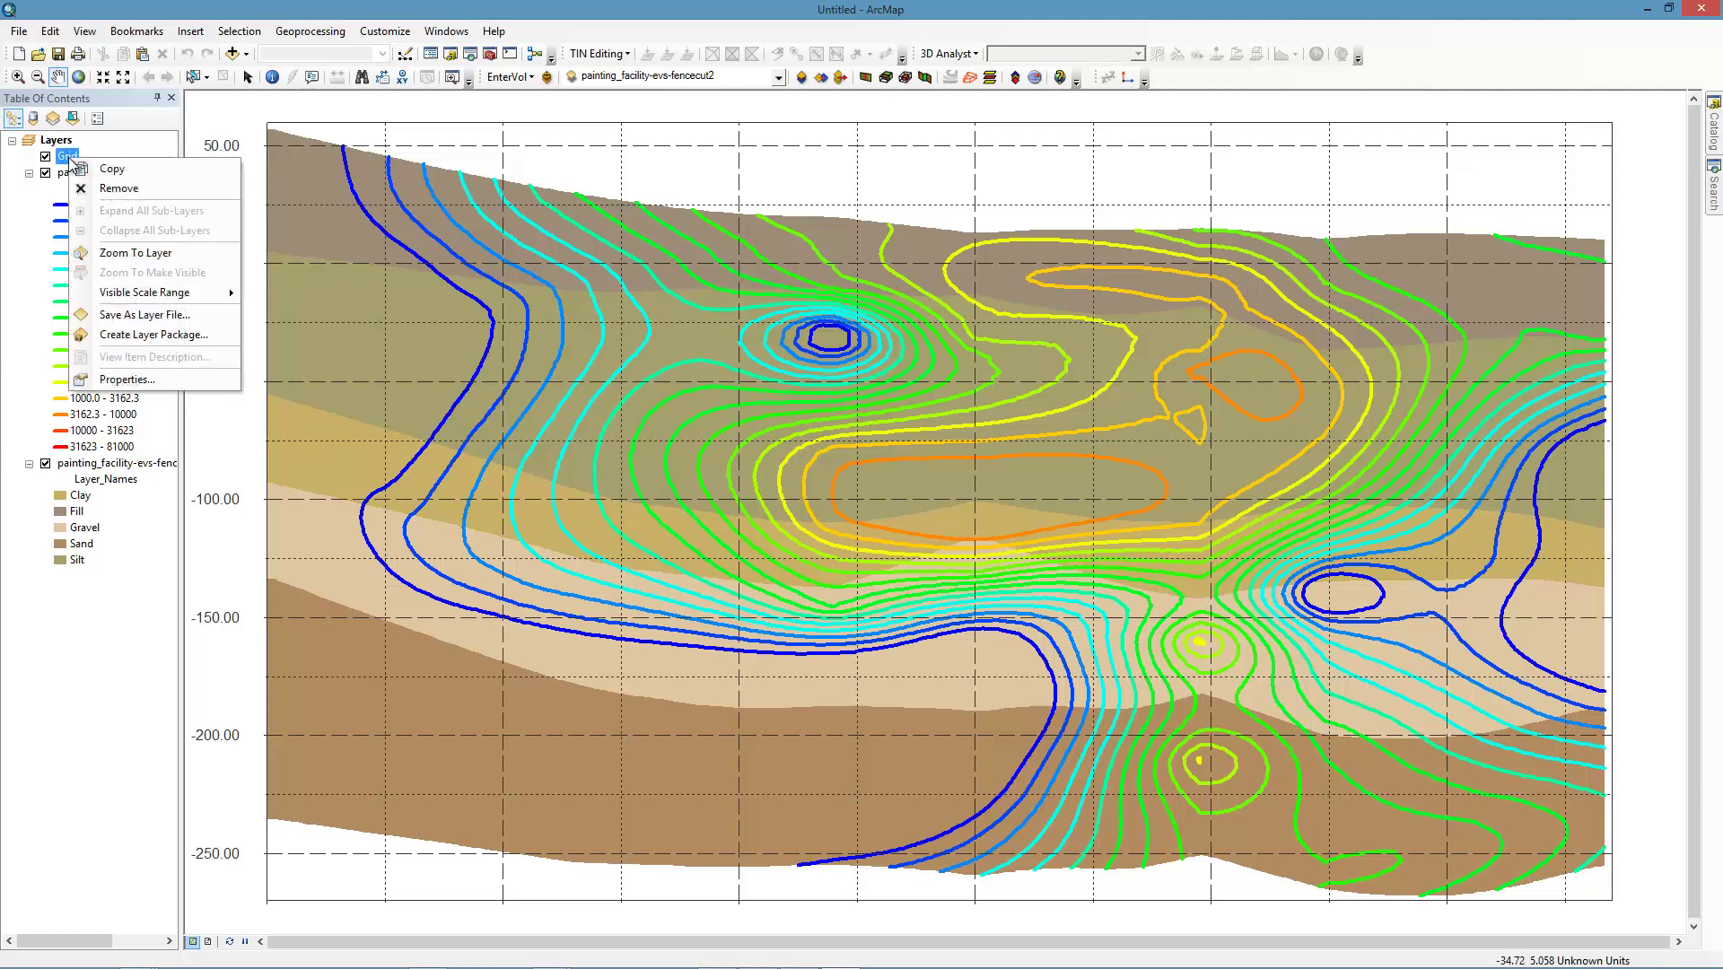
pyautogui.click(126, 378)
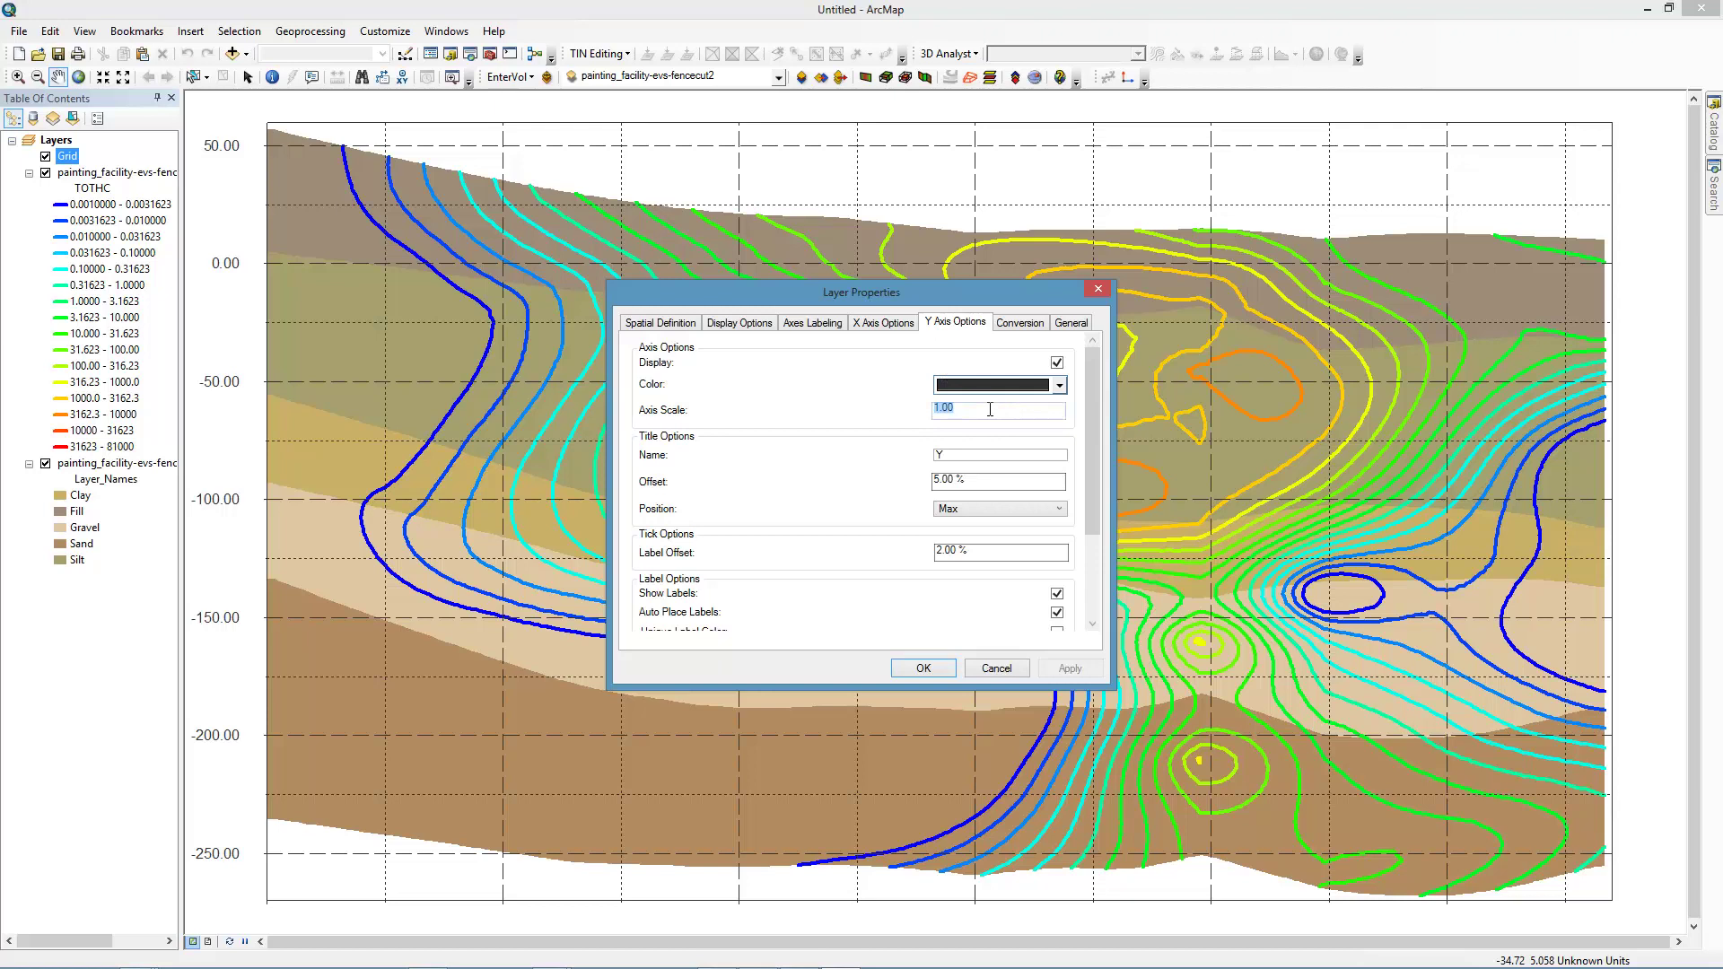
pyautogui.write('5')
pyautogui.click(1062, 668)
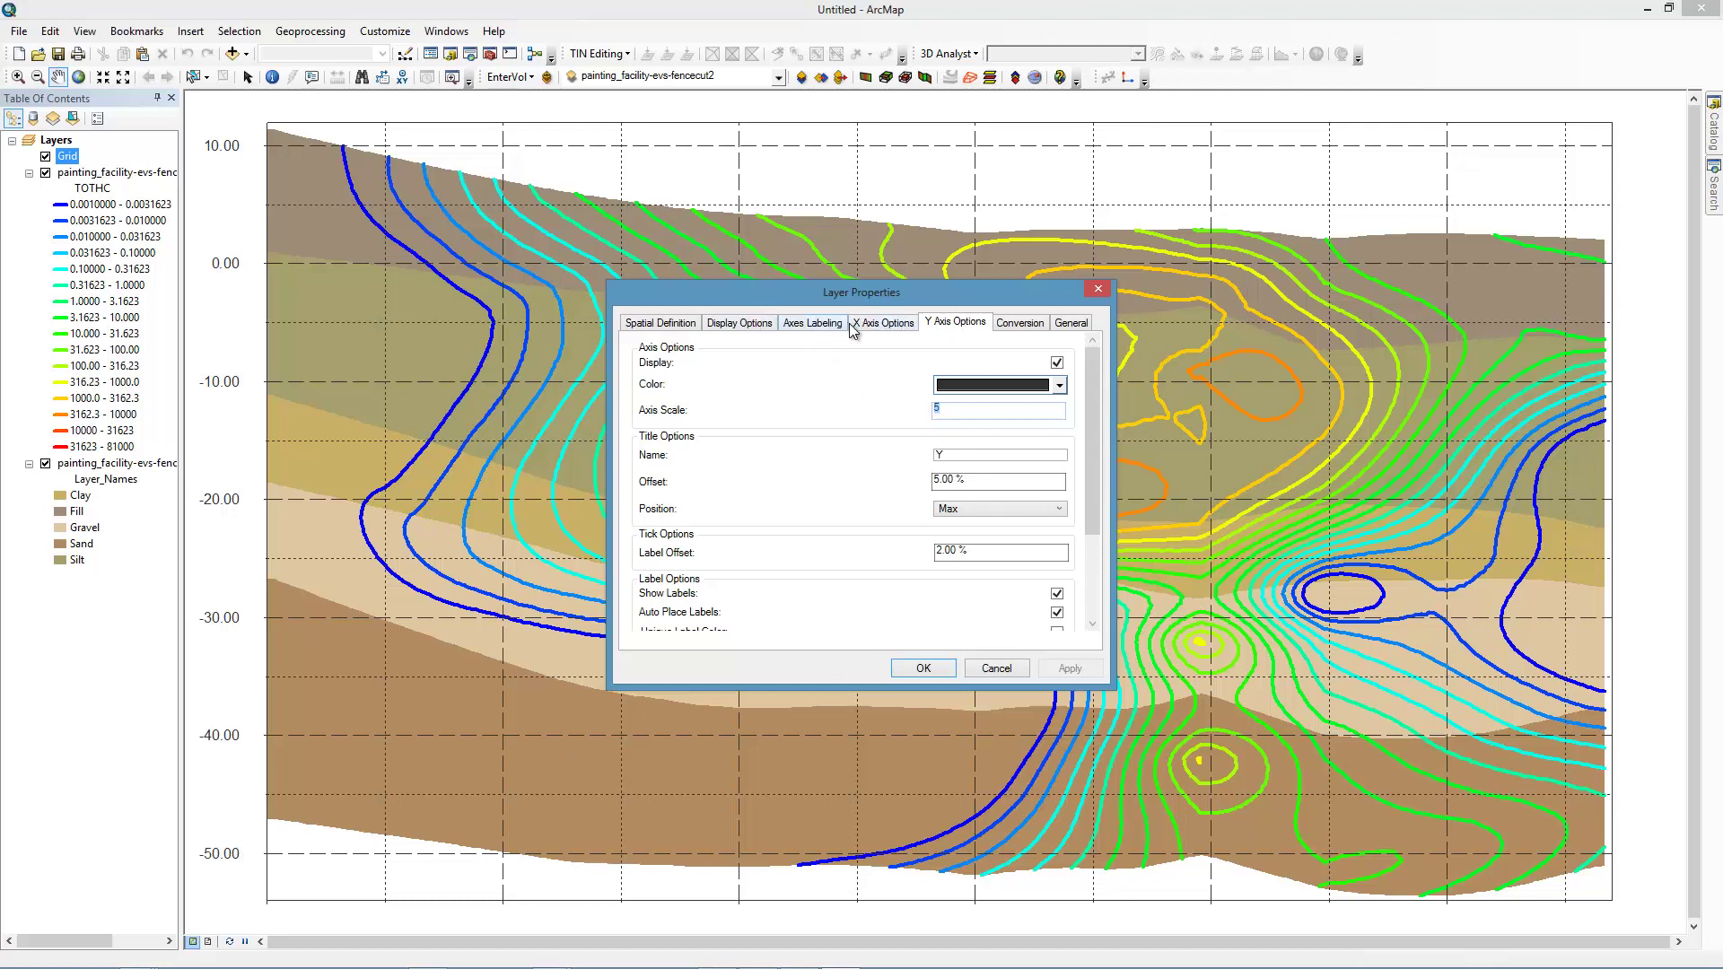
# - Project the grid axes along painting_facility_fence_path.shp and turn on Display Projected Y
pyautogui.click(726, 324)
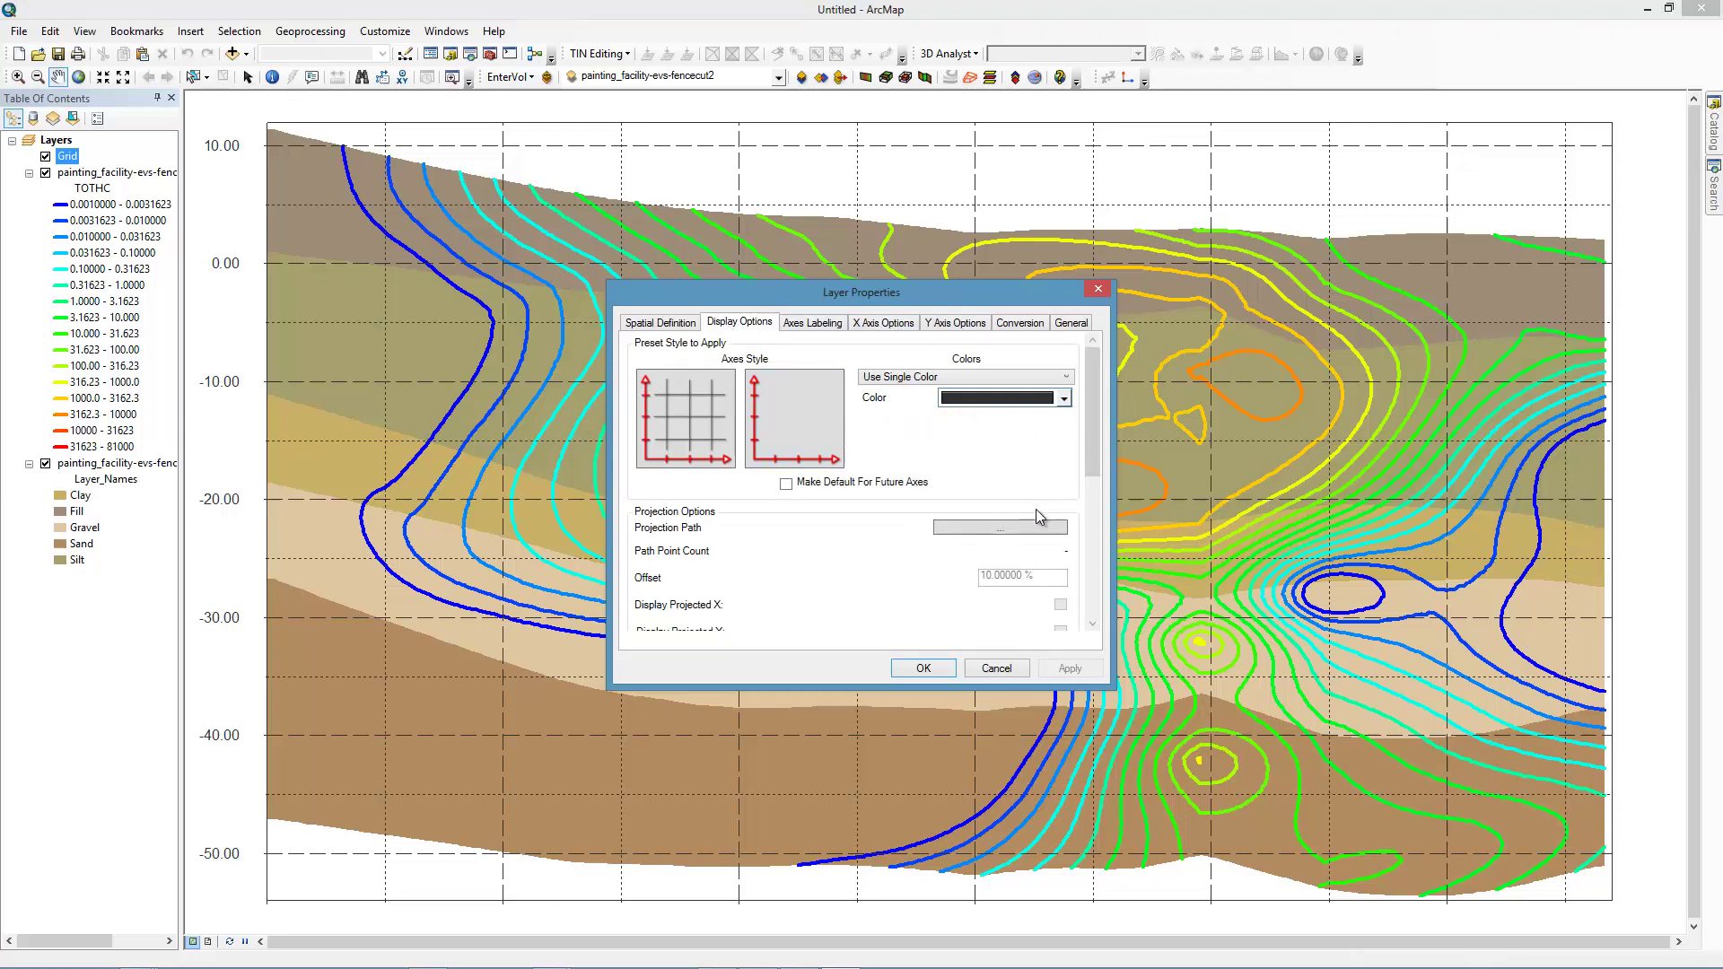
pyautogui.click(1029, 530)
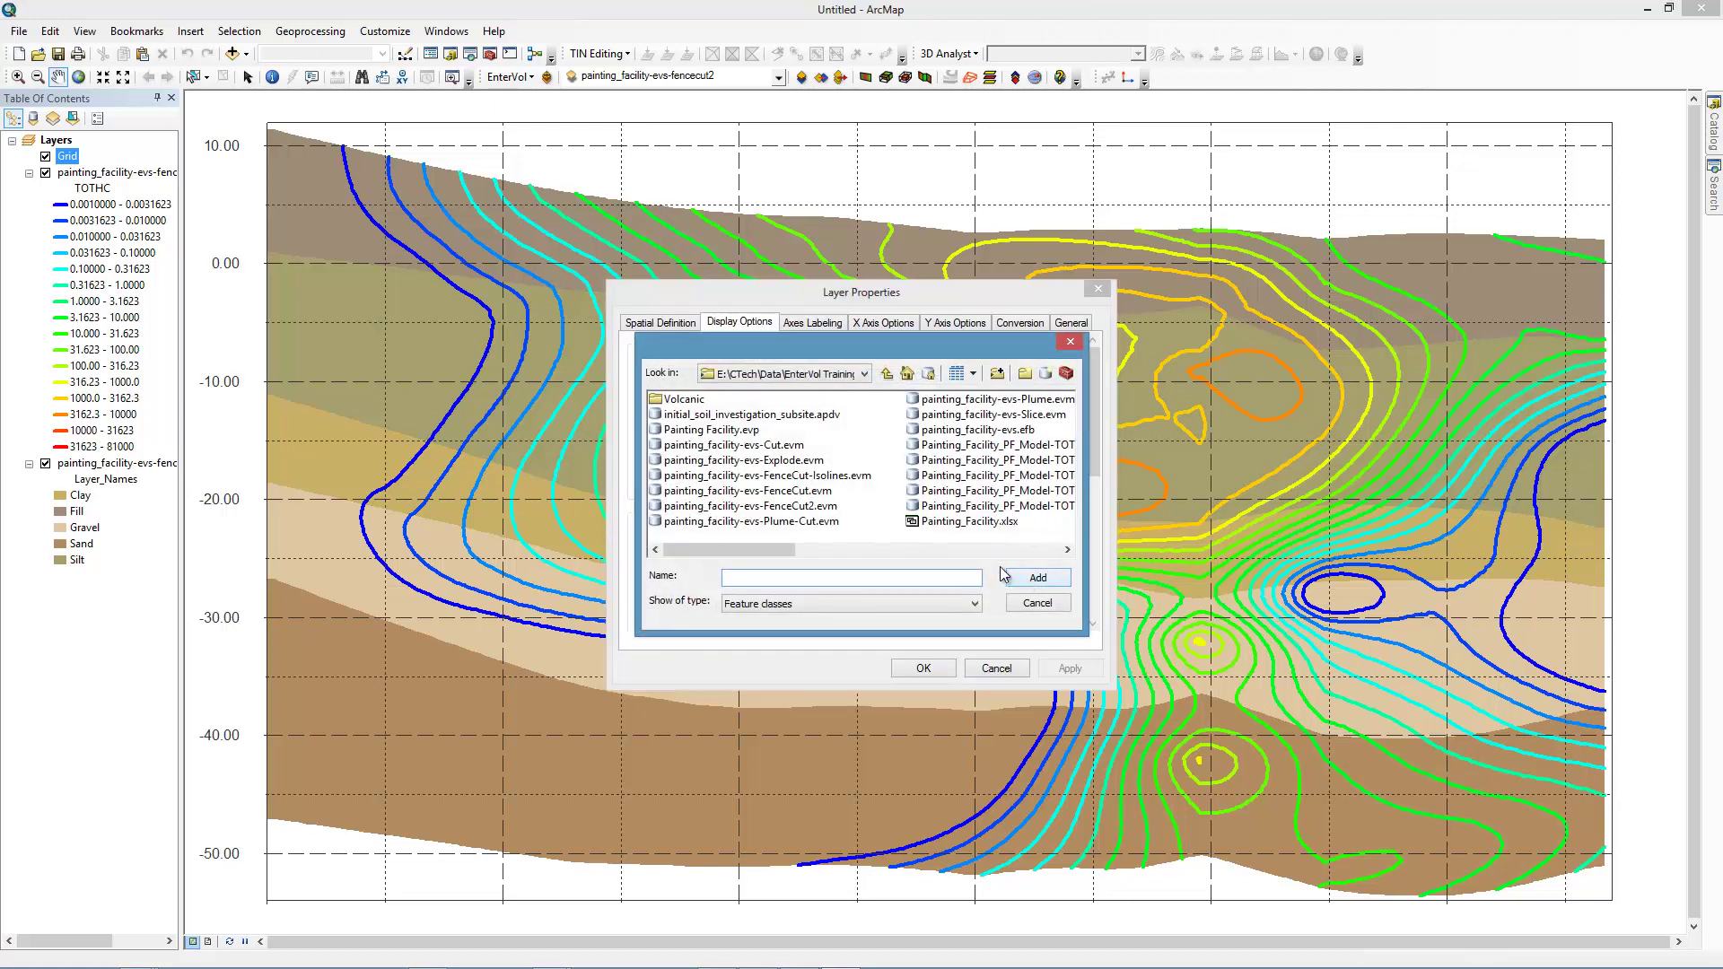
pyautogui.click(960, 545)
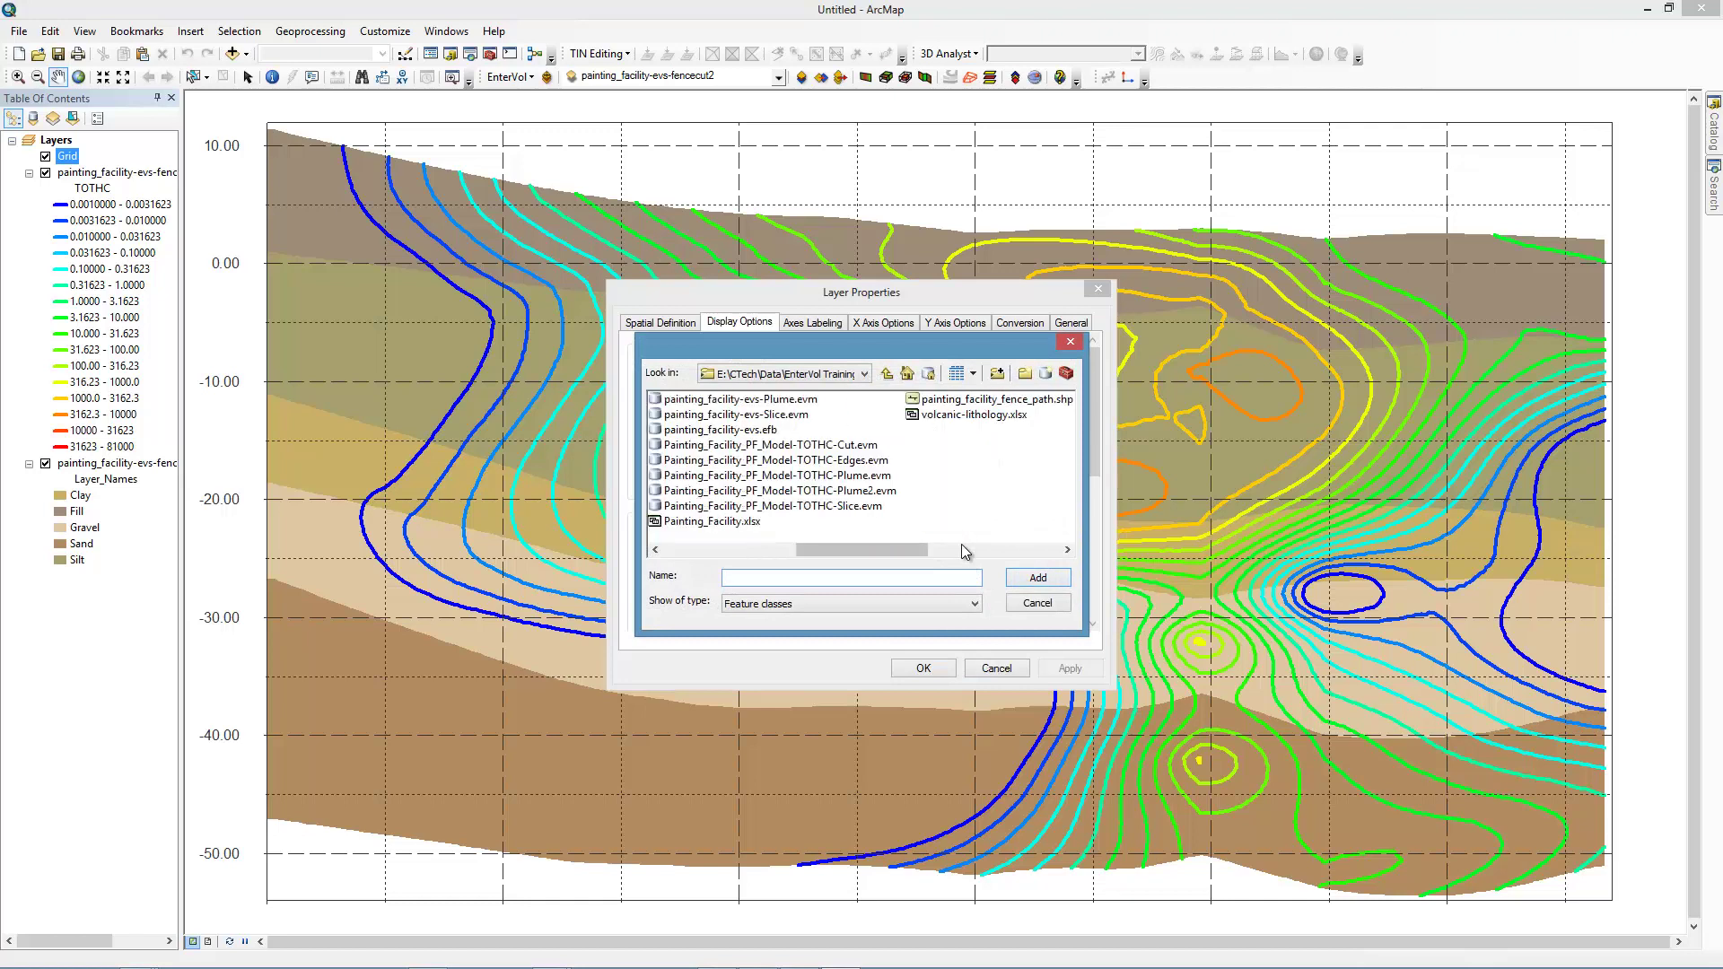
pyautogui.click(962, 400)
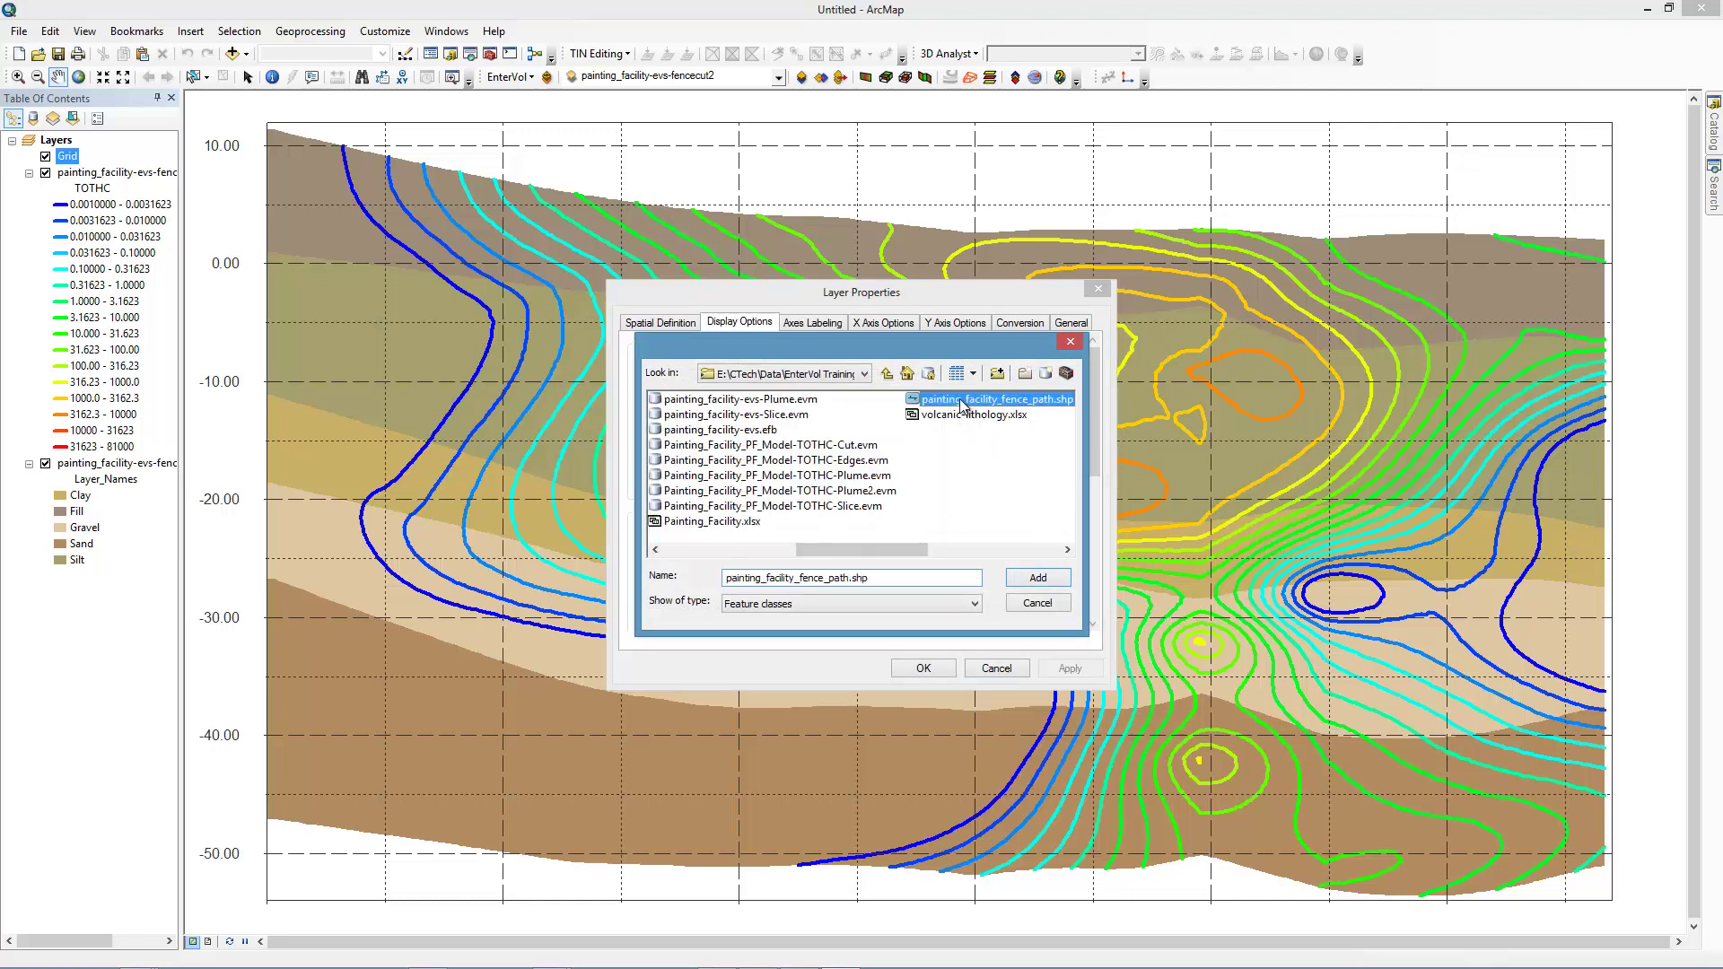
pyautogui.click(1039, 579)
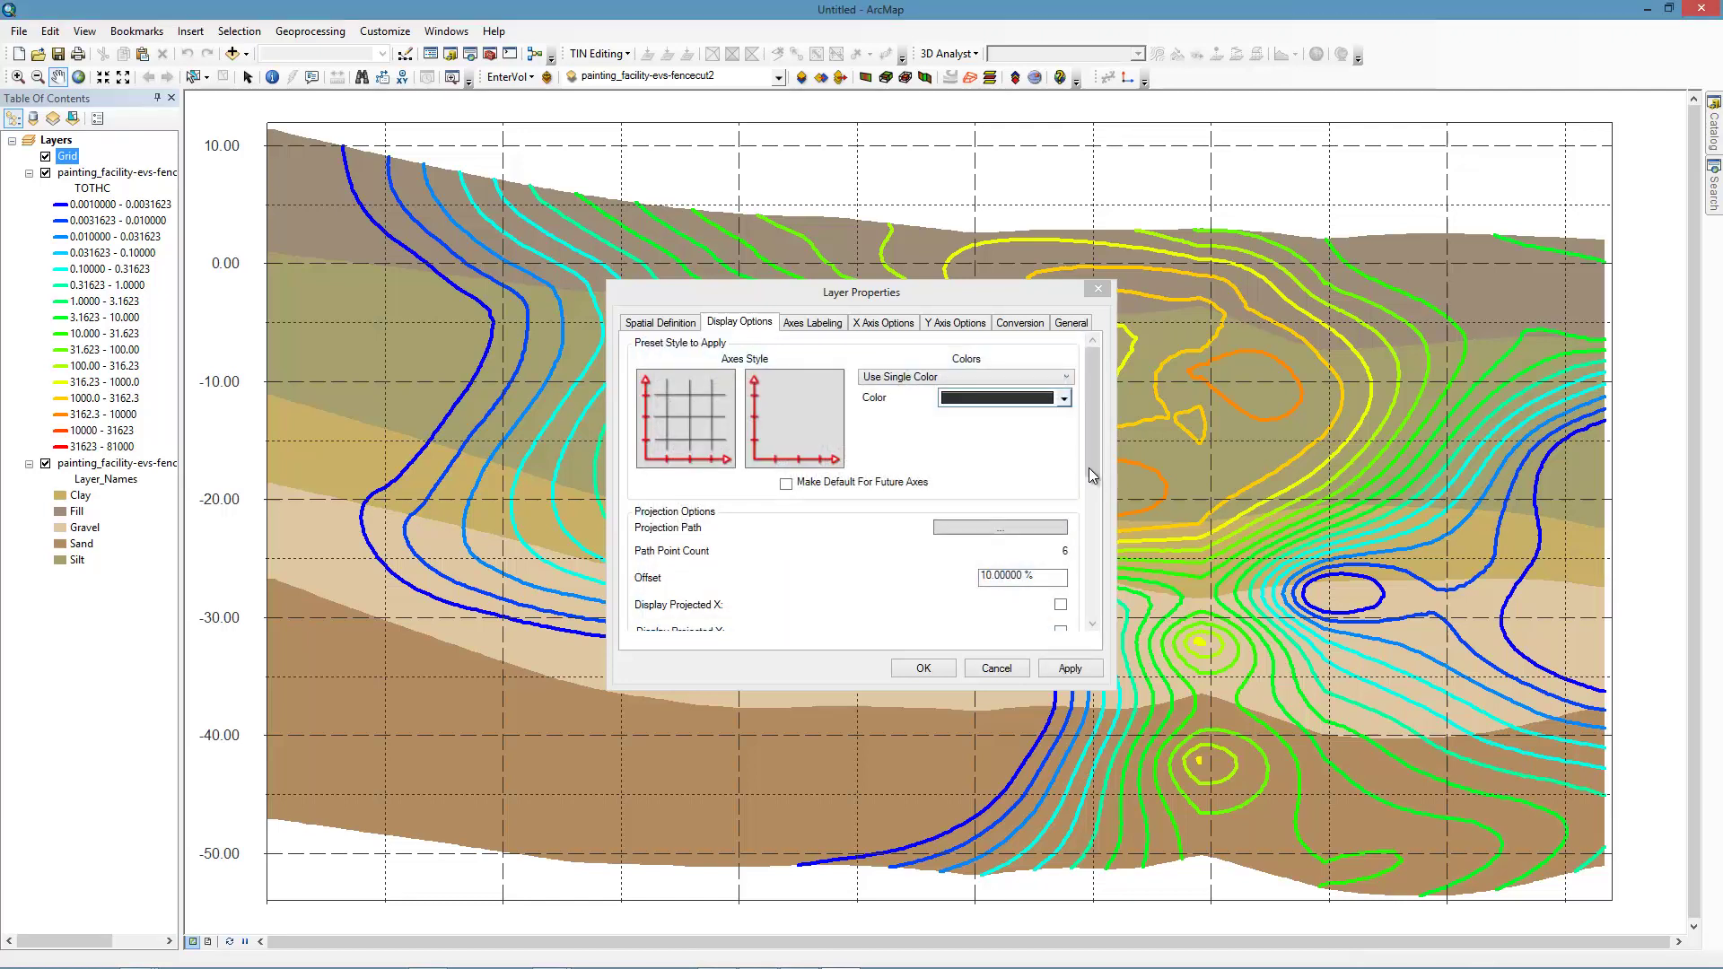
pyautogui.moveTo(1091, 461); pyautogui.dragTo(1087, 503)
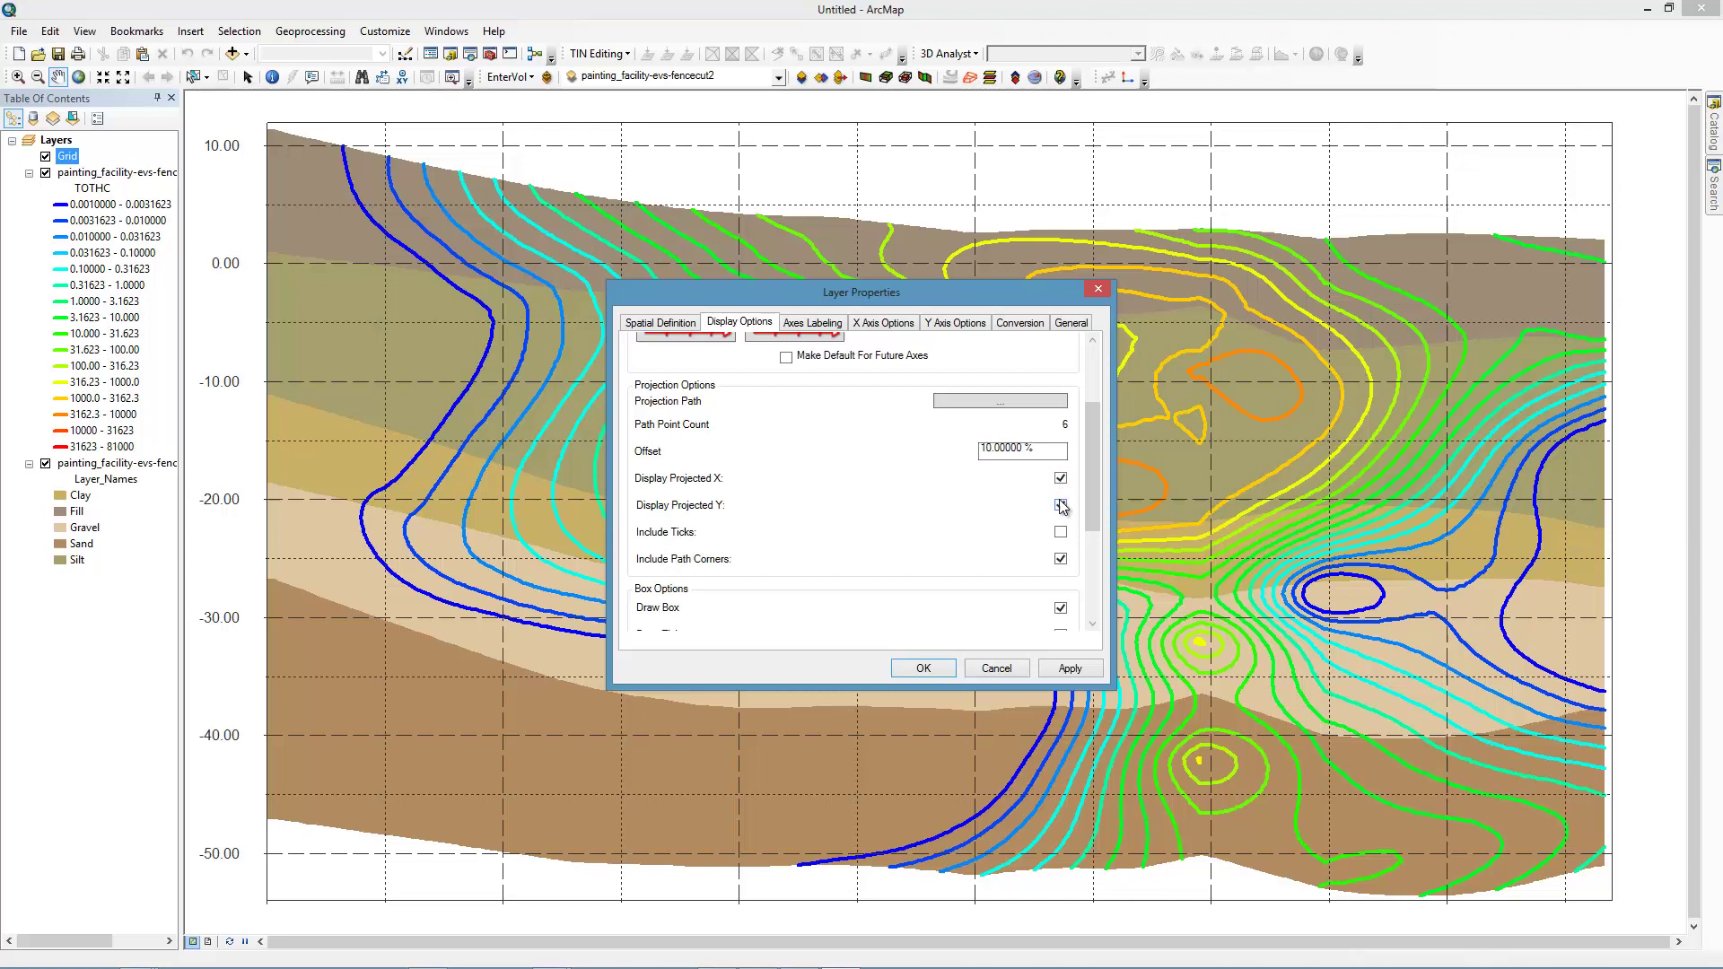
pyautogui.click(1061, 505)
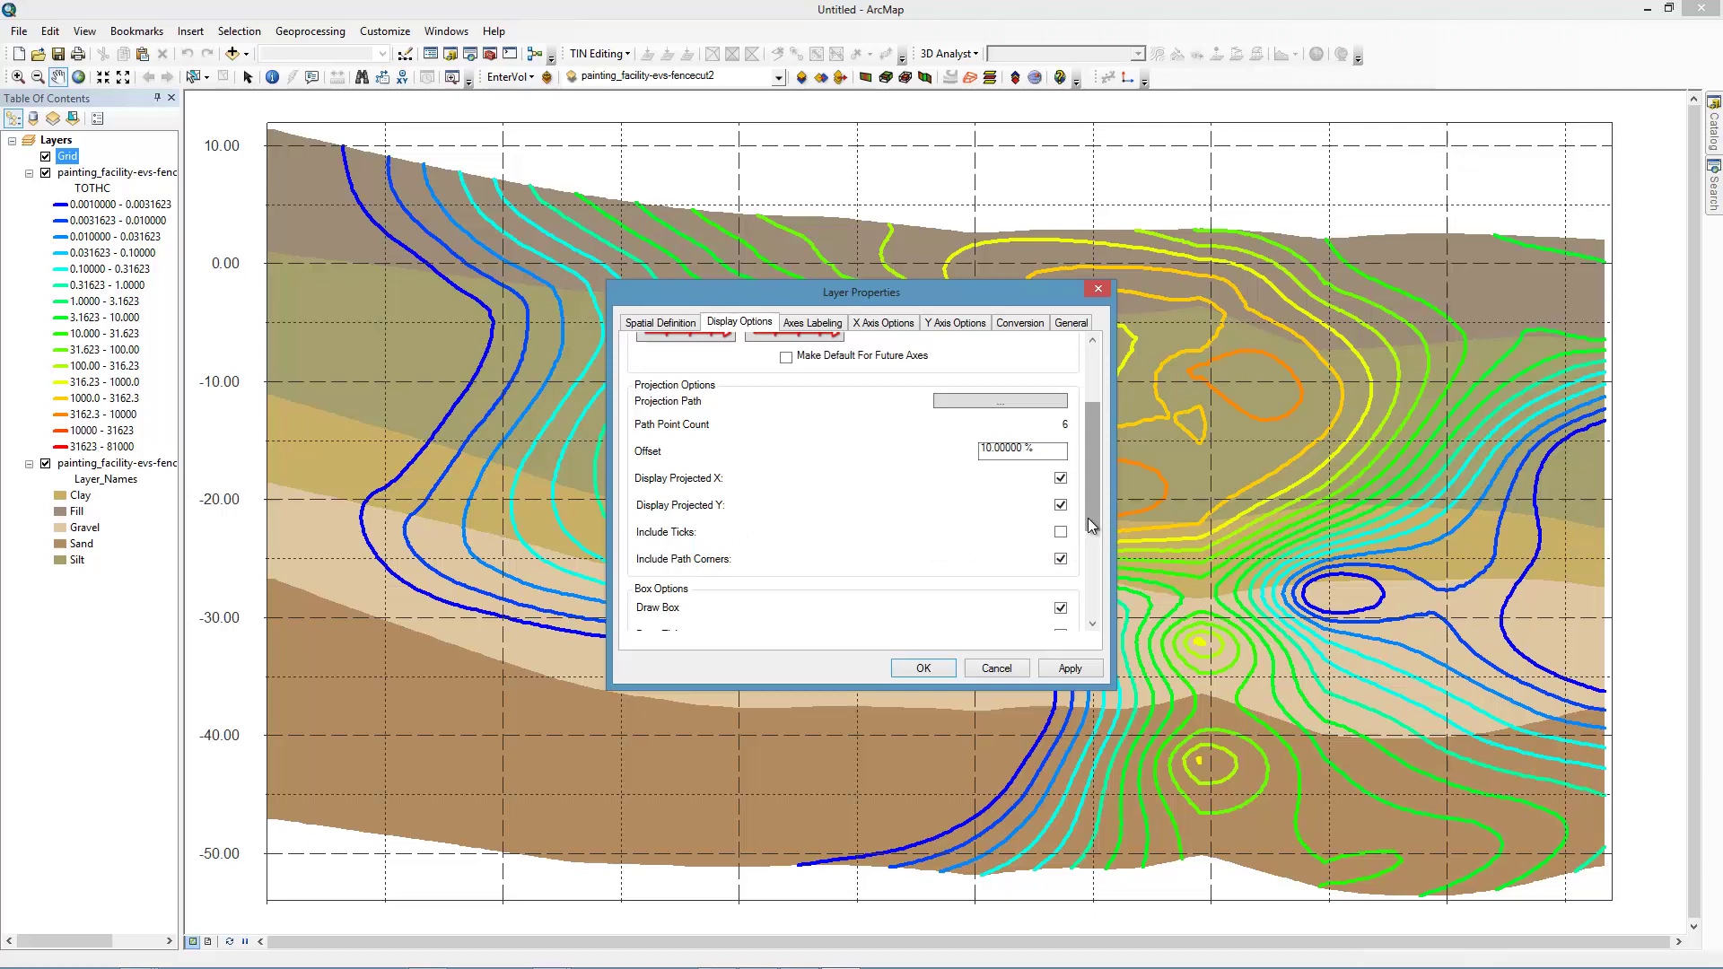
pyautogui.click(1070, 668)
# - Close the grid properties, then zoom out and pan up to reveal the projected X and Y coordinate rows
pyautogui.click(923, 669)
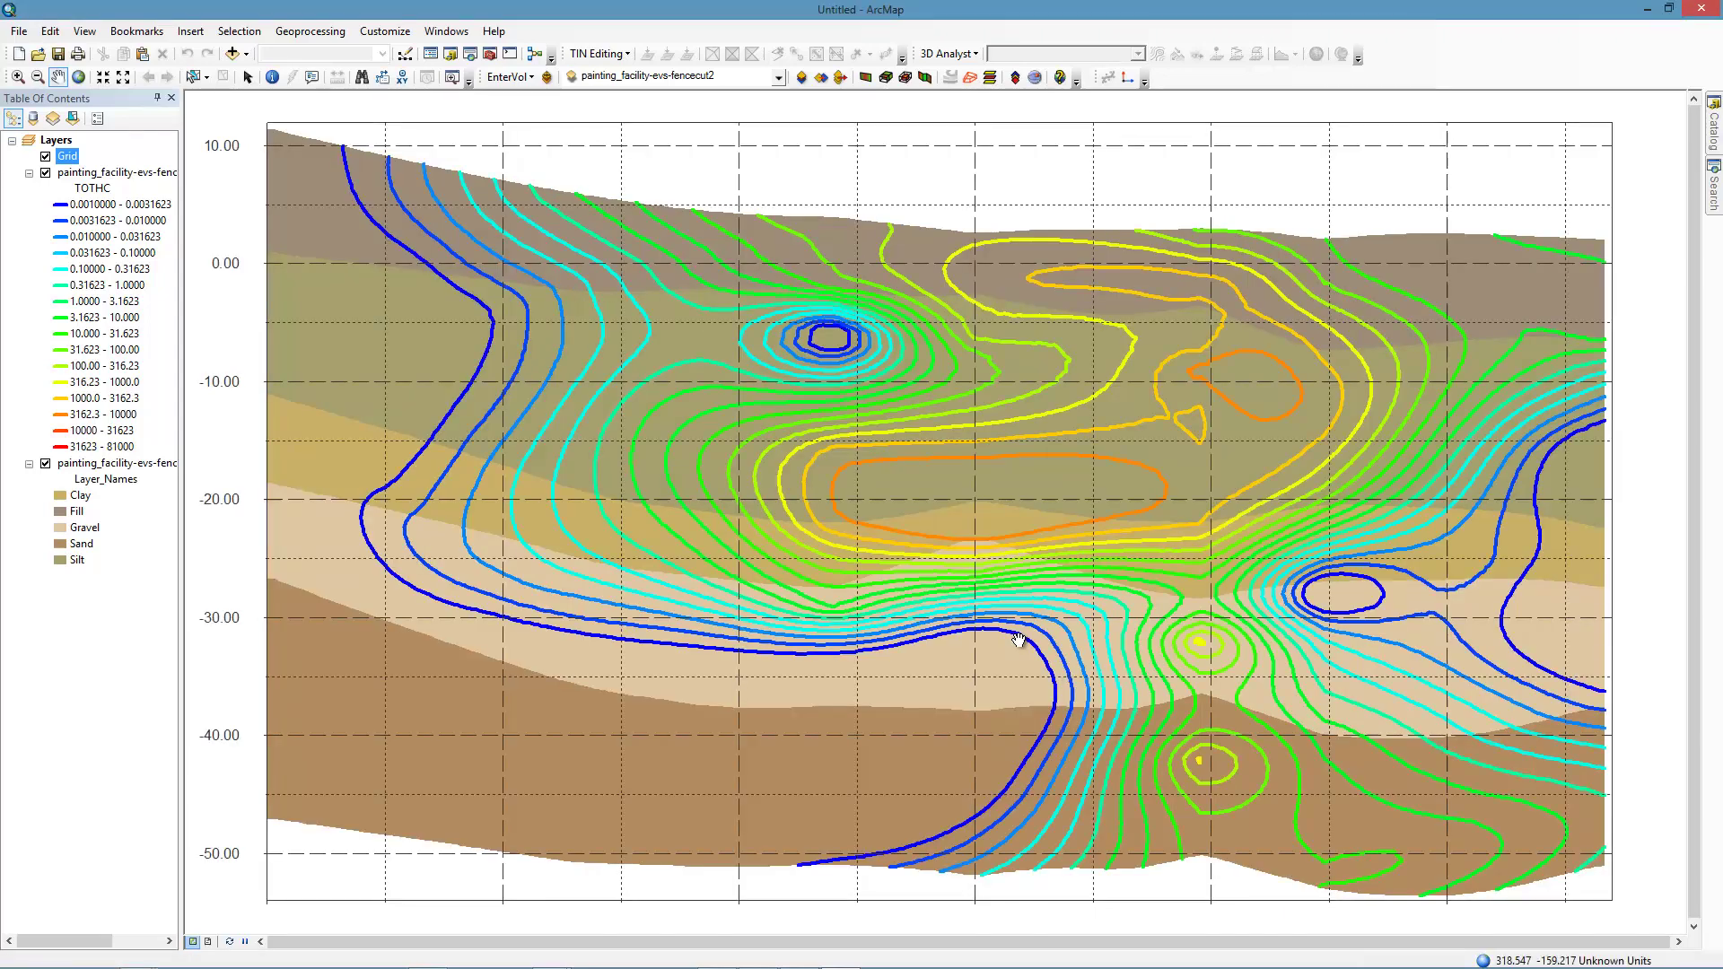
pyautogui.scroll(1, 1019, 639)
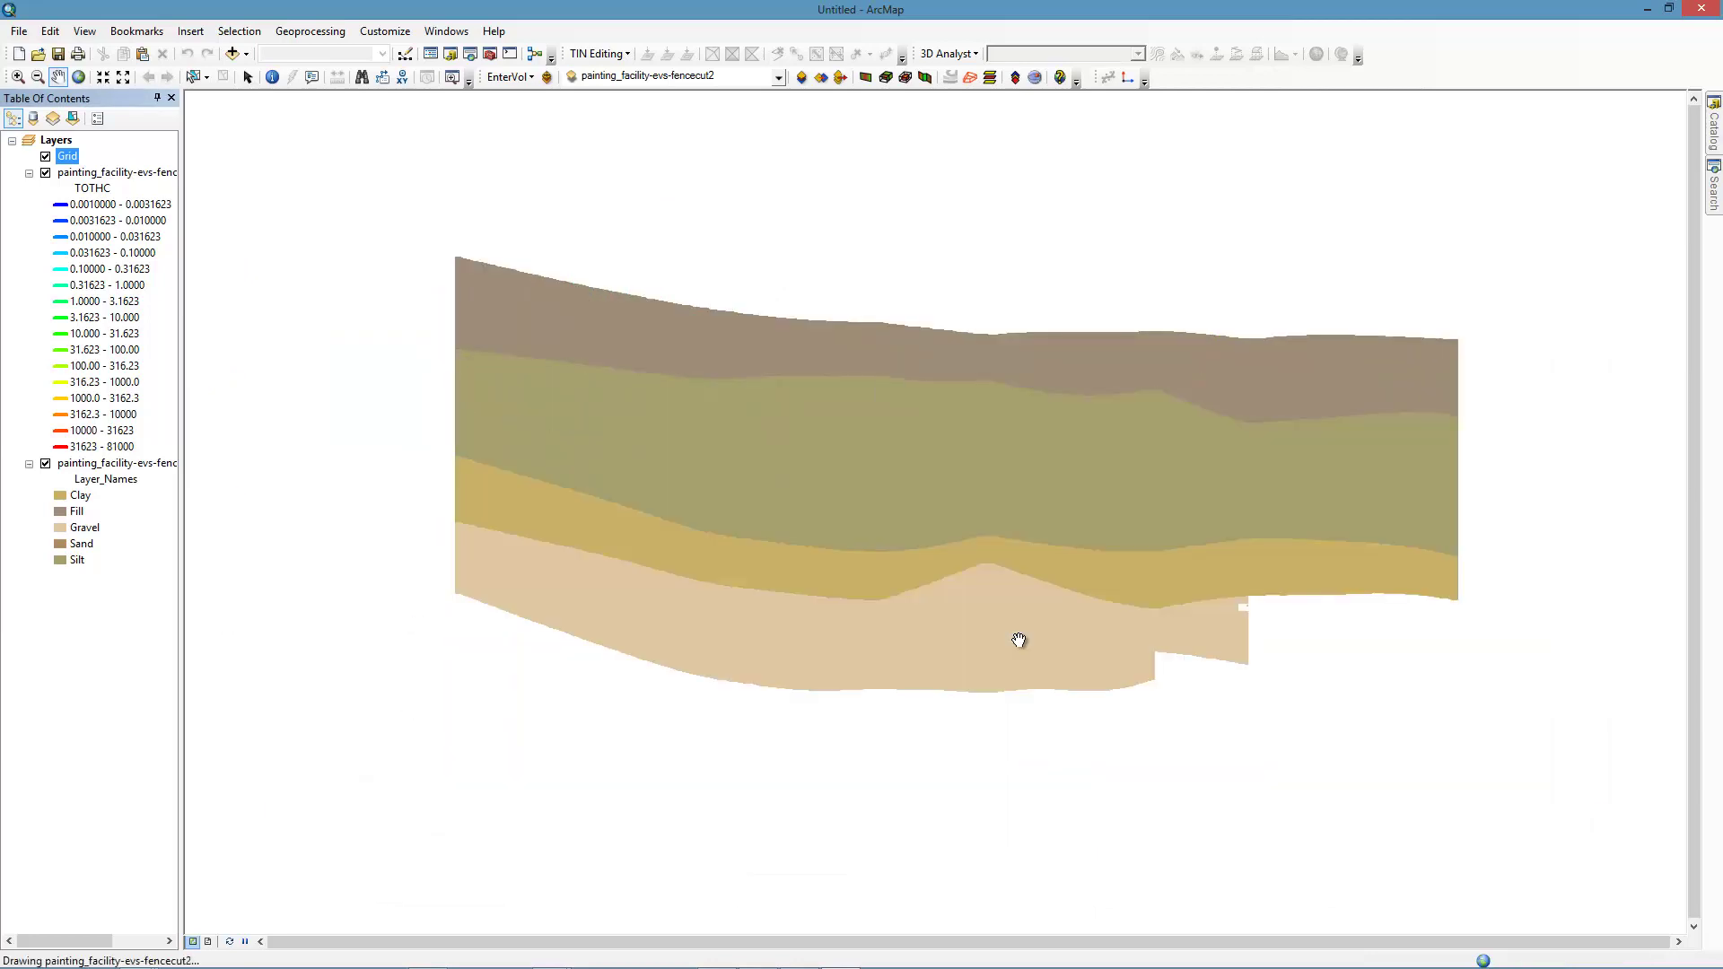
pyautogui.rightClick(1019, 639)
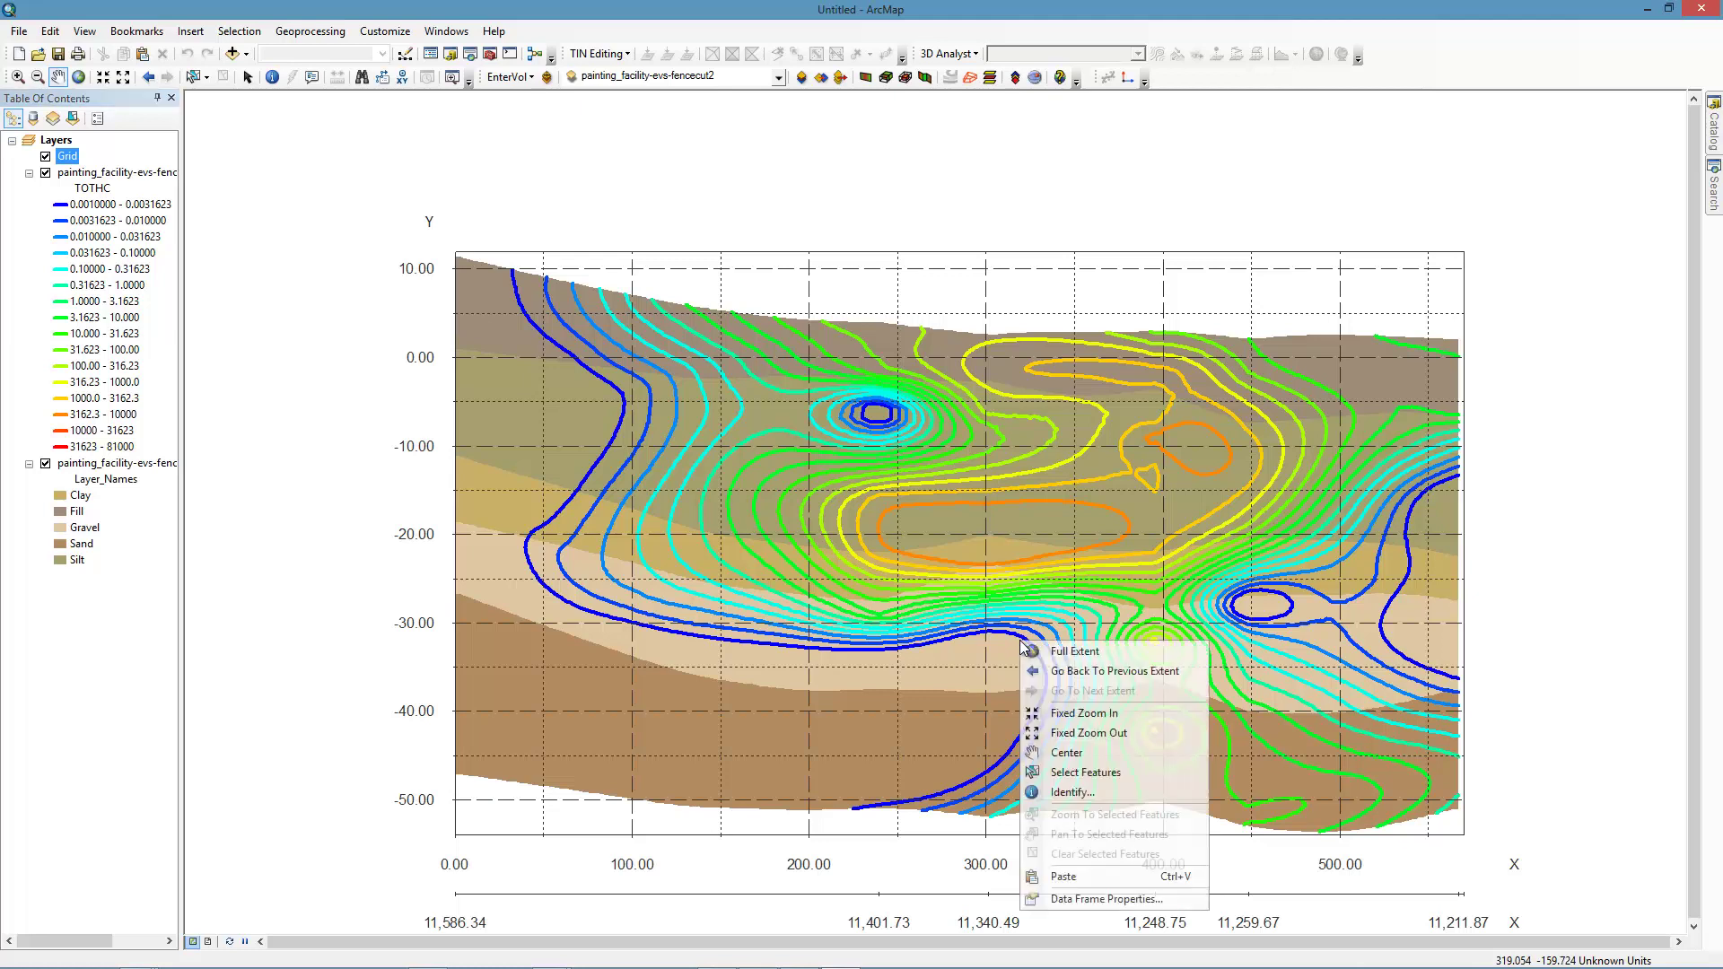
pyautogui.click(1005, 628)
pyautogui.moveTo(1005, 619); pyautogui.dragTo(1002, 539)
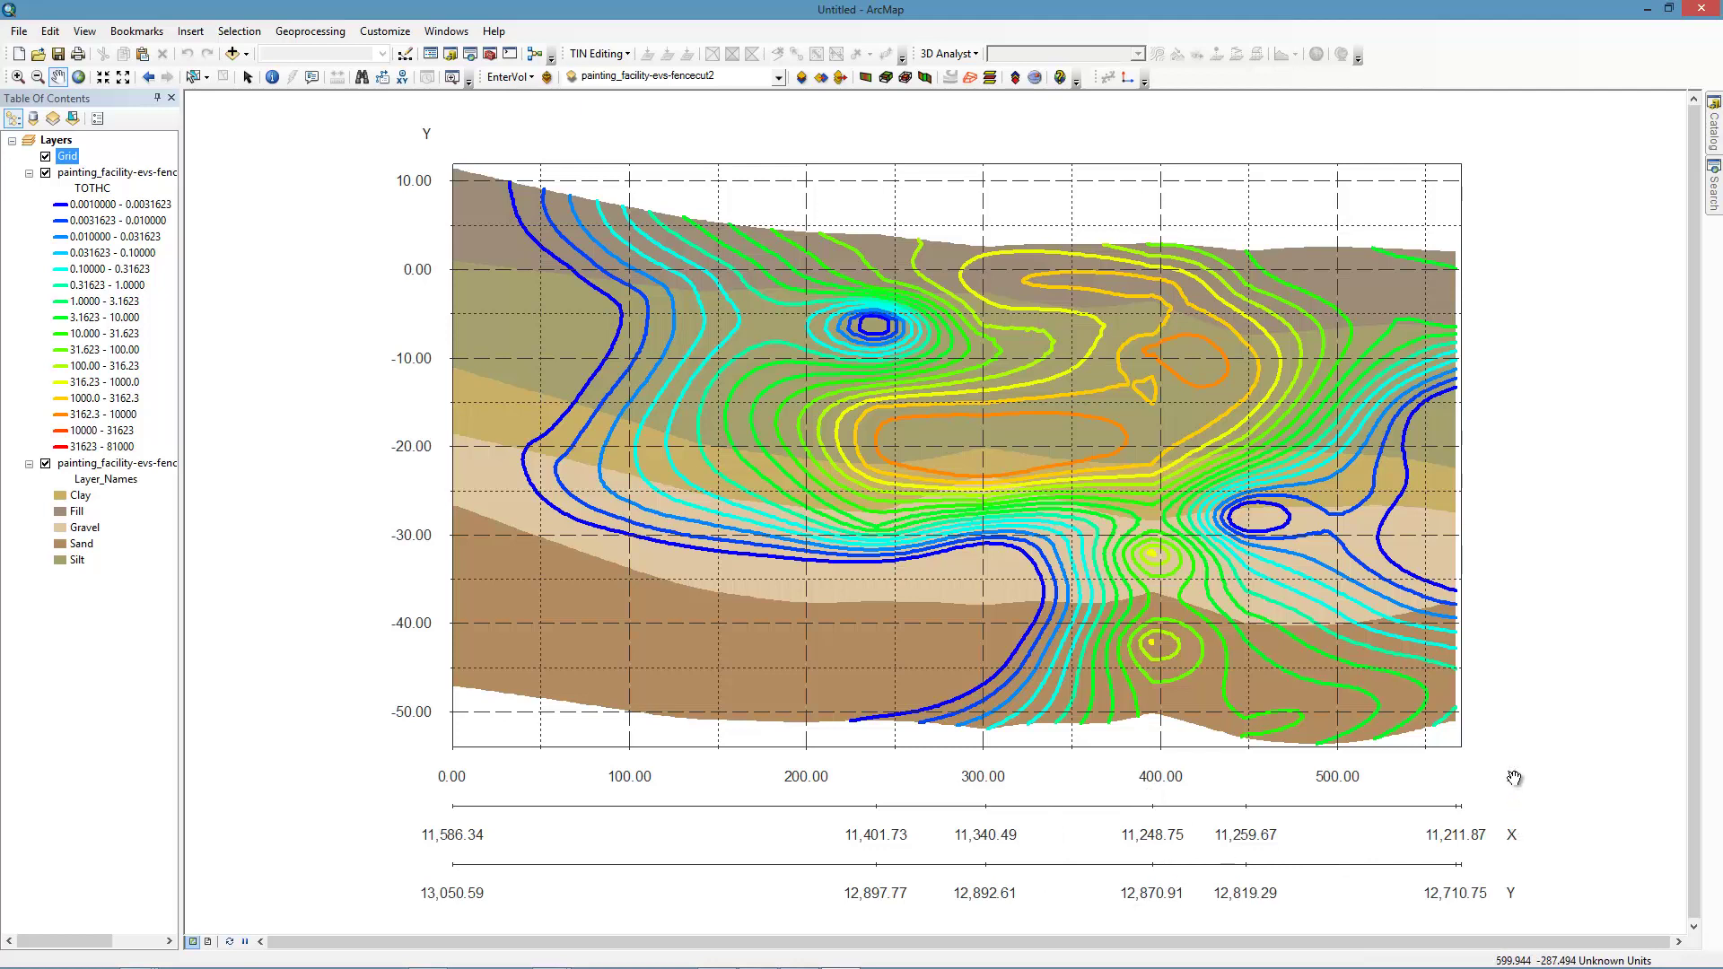
# - In the Grid layer properties, rename the X axis title to PL
pyautogui.rightClick(71, 157)
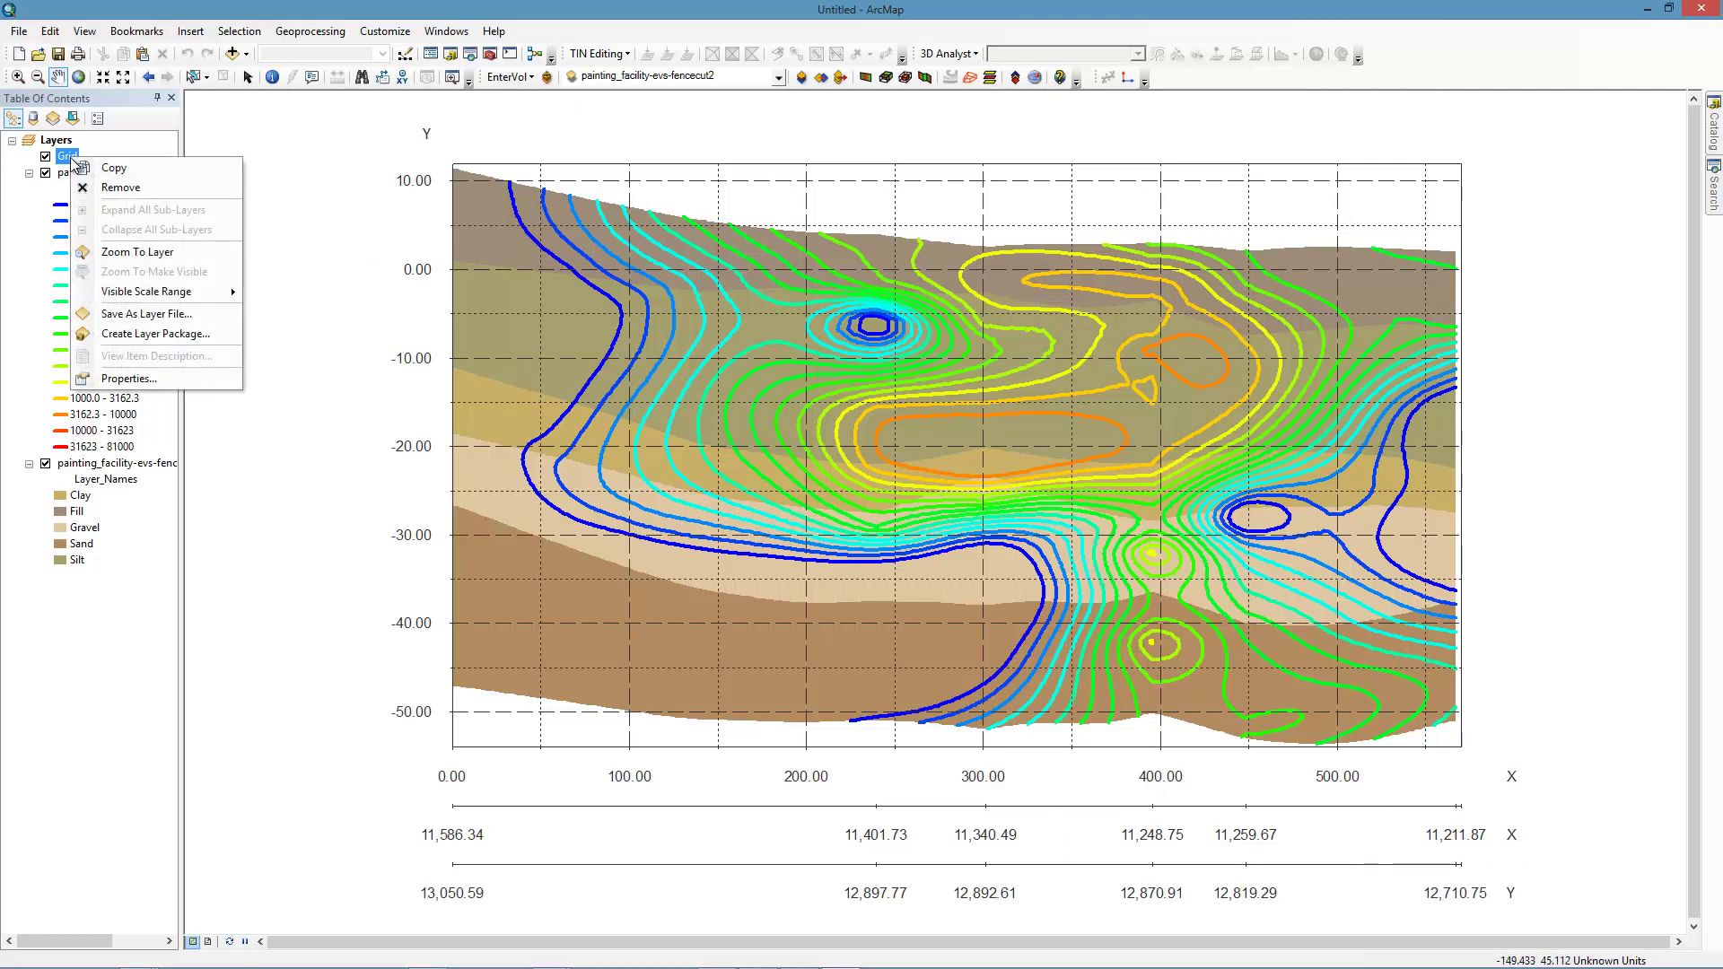
pyautogui.click(112, 378)
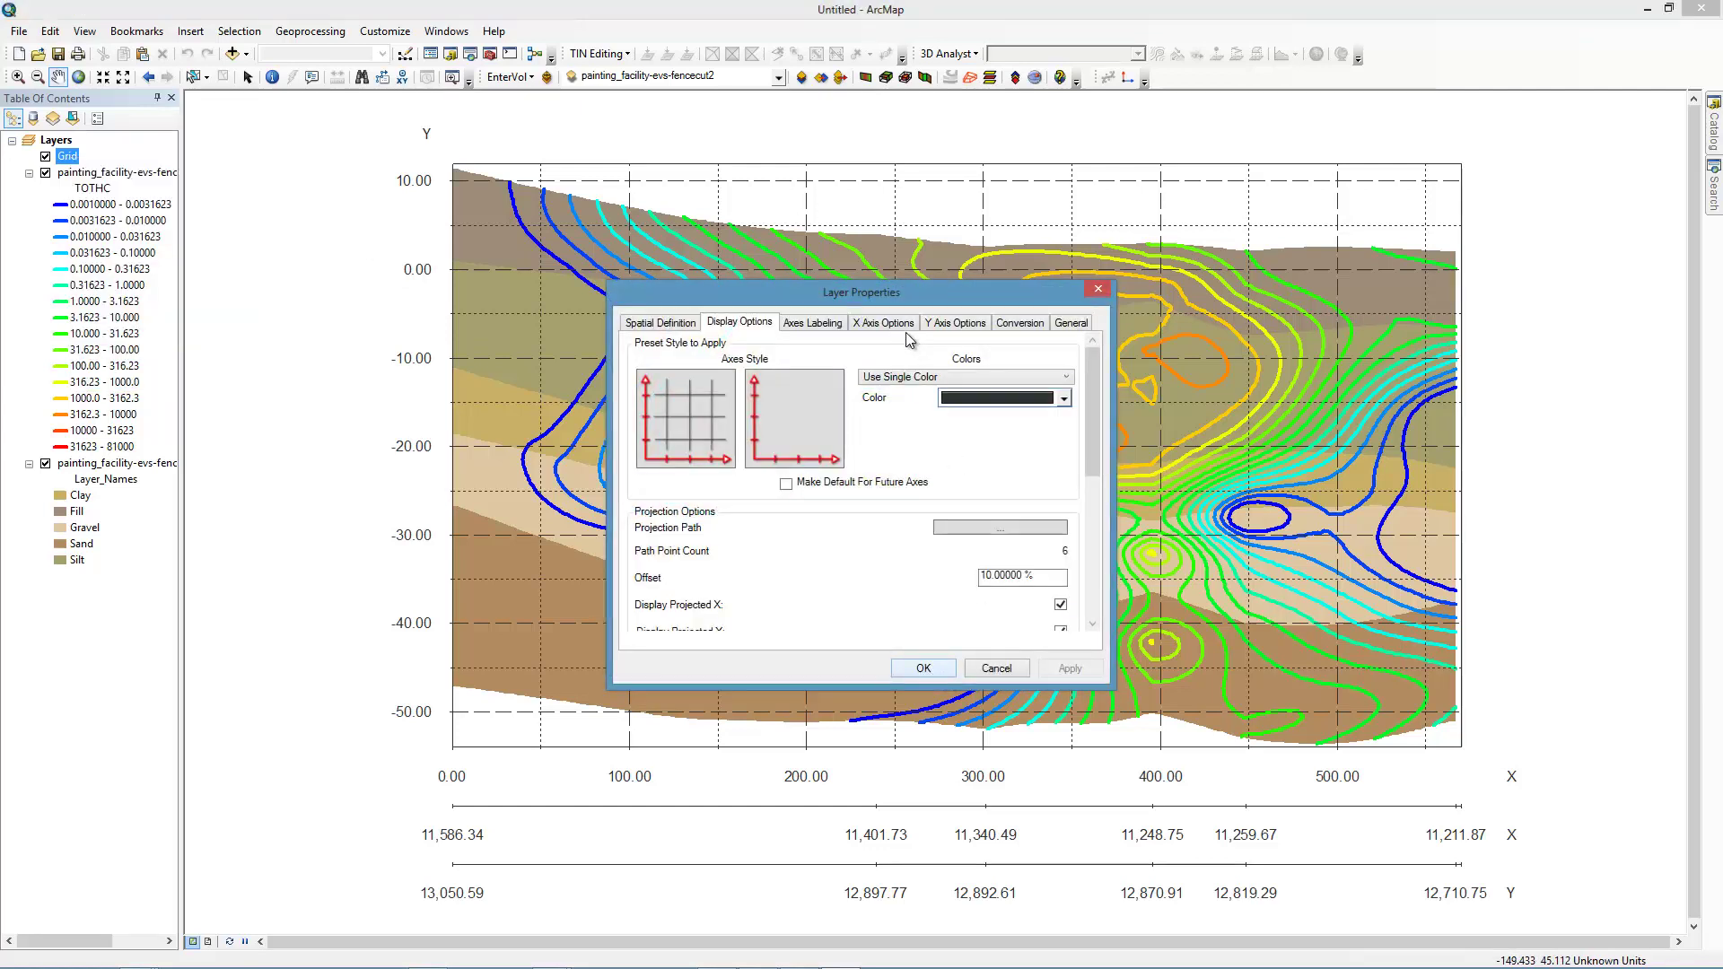
pyautogui.click(891, 325)
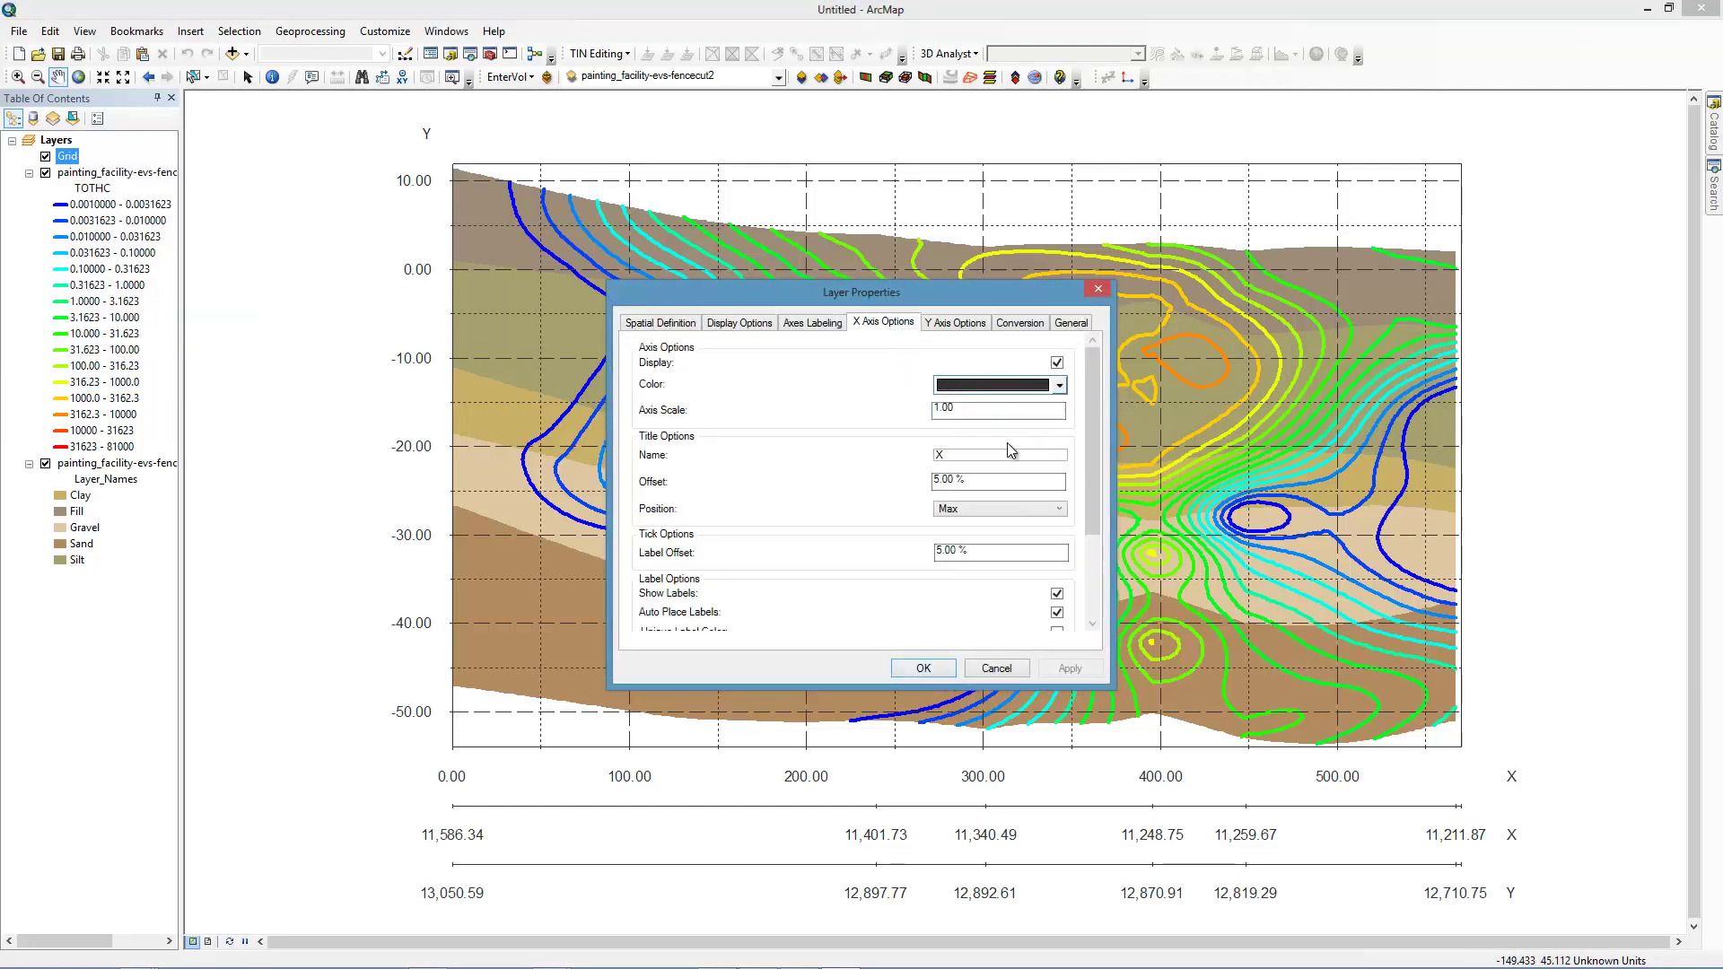
pyautogui.moveTo(967, 451); pyautogui.dragTo(931, 458)
pyautogui.write('PL')
pyautogui.hotkey('shift', 'Tab')
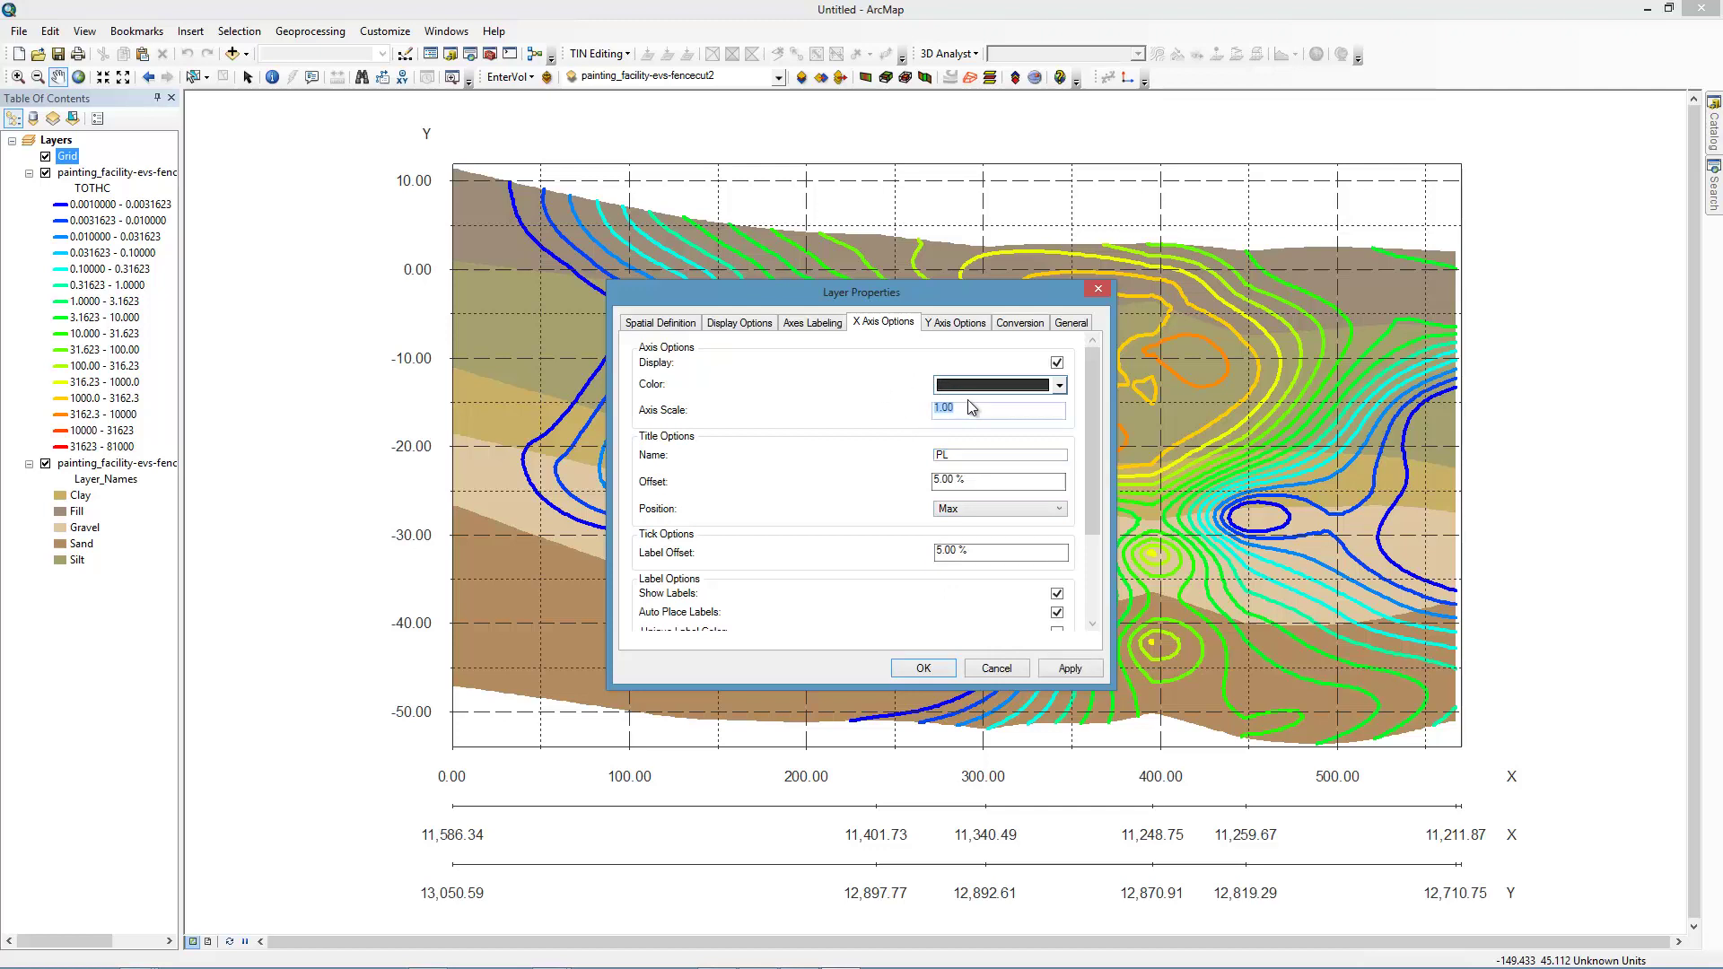
# - Rename the Y axis title to Elevation and confirm the grid properties
pyautogui.click(951, 323)
pyautogui.moveTo(963, 451); pyautogui.dragTo(901, 460)
pyautogui.write('Elevation')
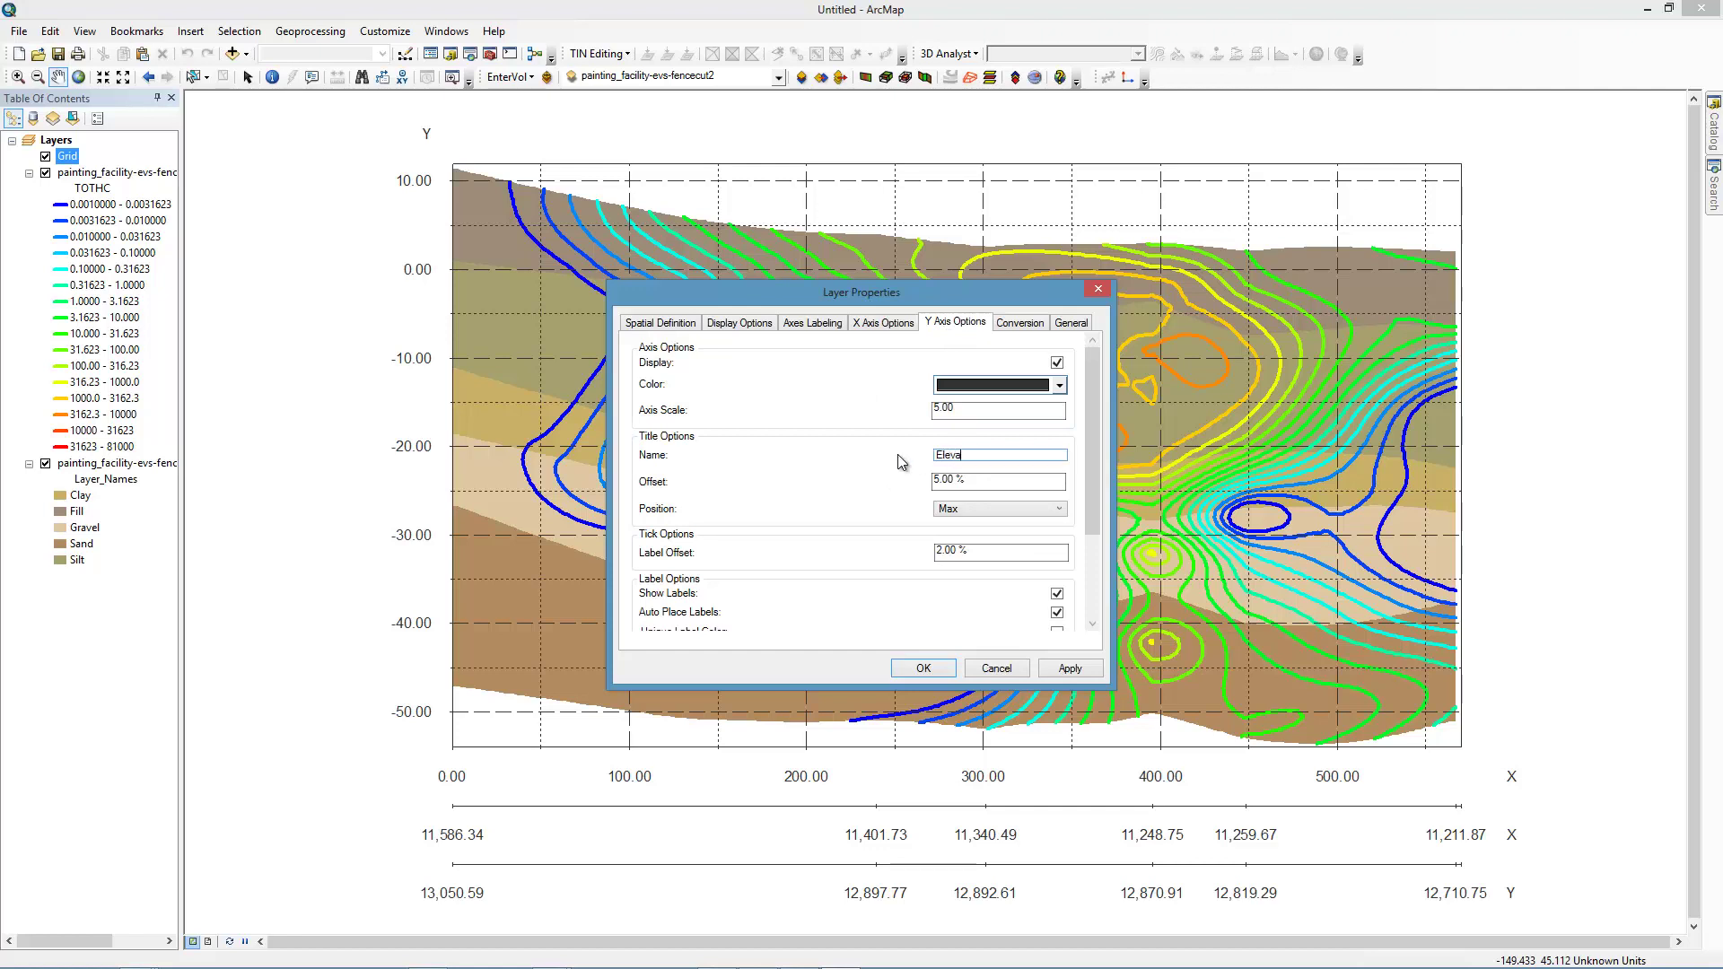
pyautogui.doubleClick(971, 485)
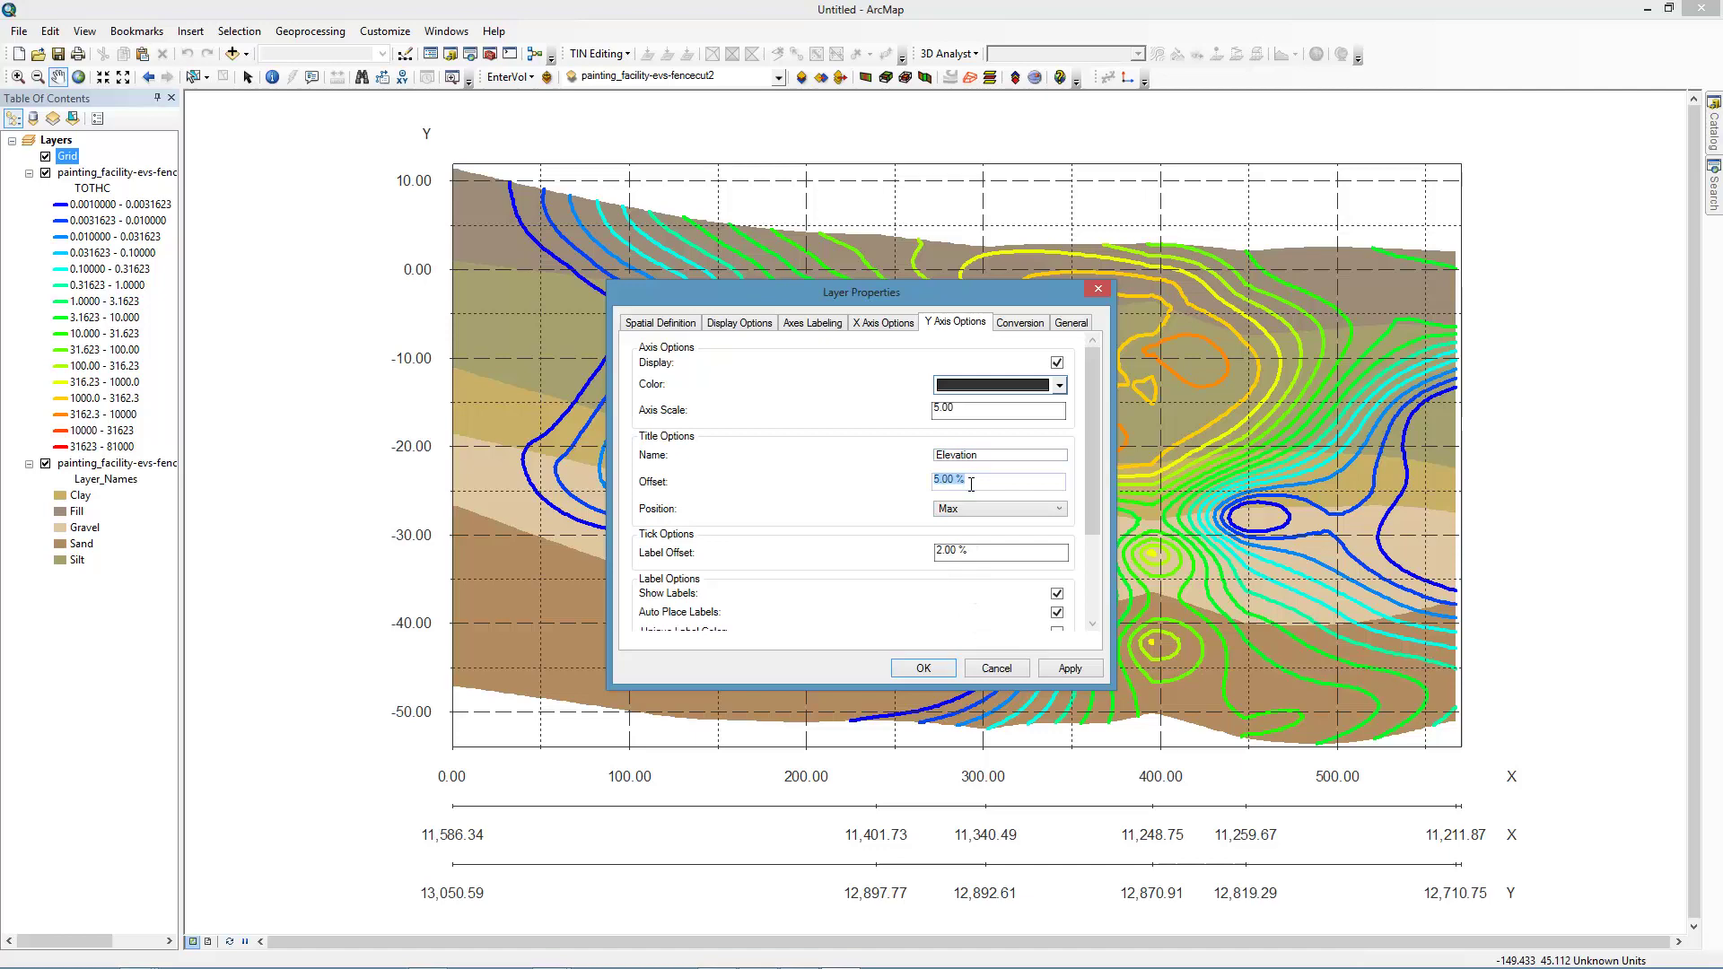
pyautogui.click(927, 666)
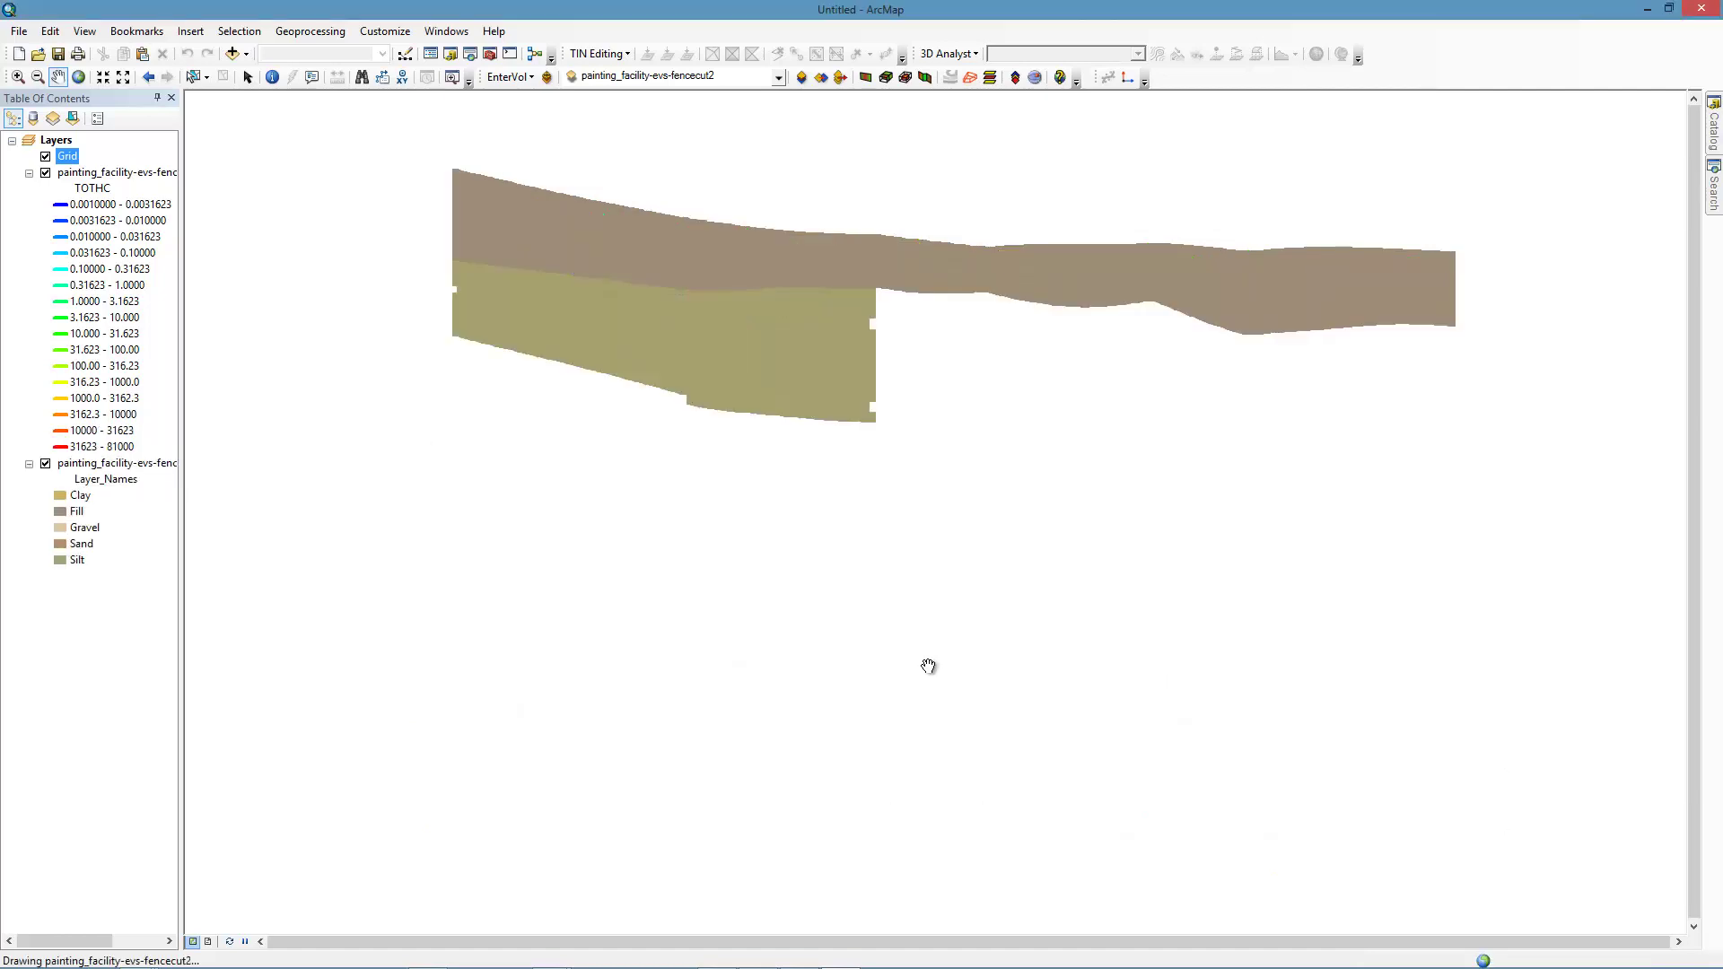